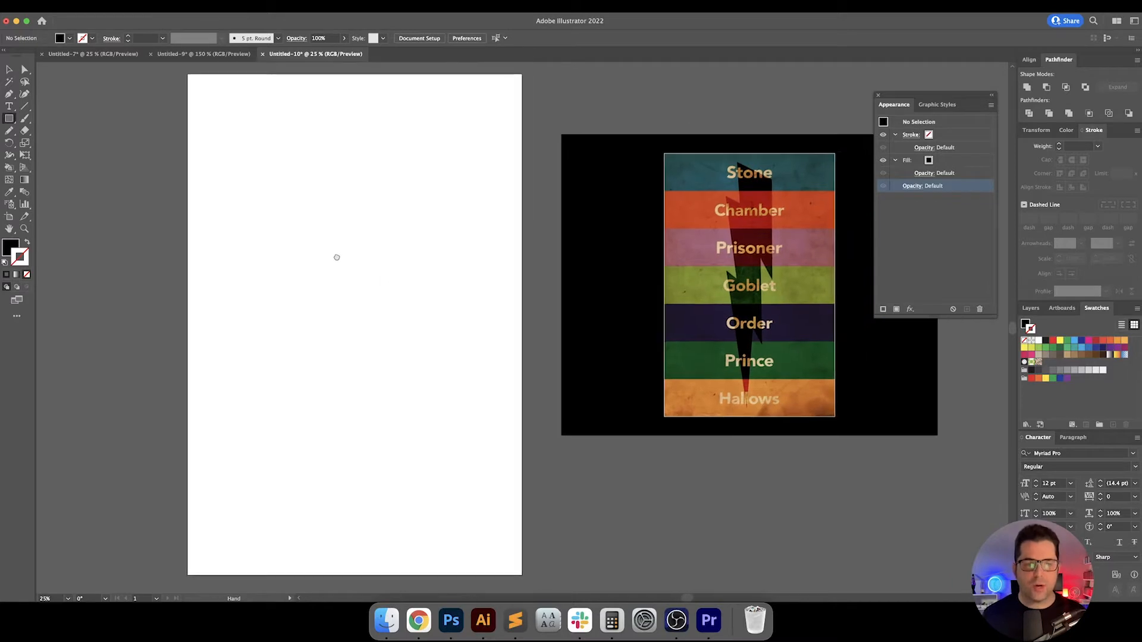
Draw a black rectangle across the full width of the artboard's top edge, 24 in wide and about 5.48 in high
{"action": "key", "text": "x"}
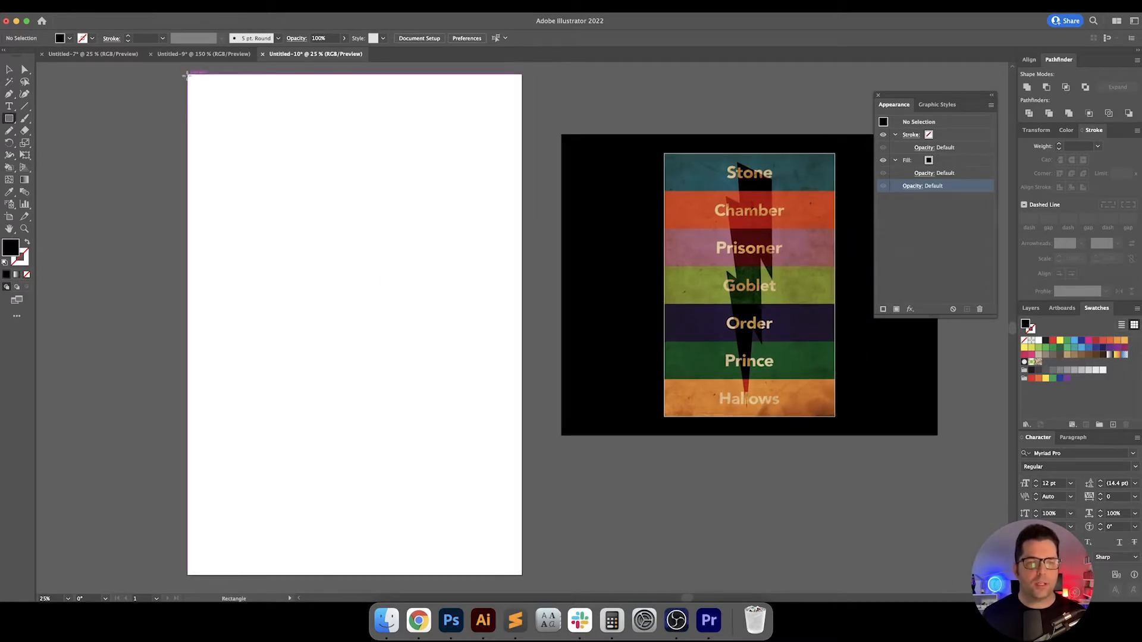
{"action": "left_click_drag", "start_coordinate": [185, 74], "coordinate": [522, 151]}
{"action": "key", "text": "v"}
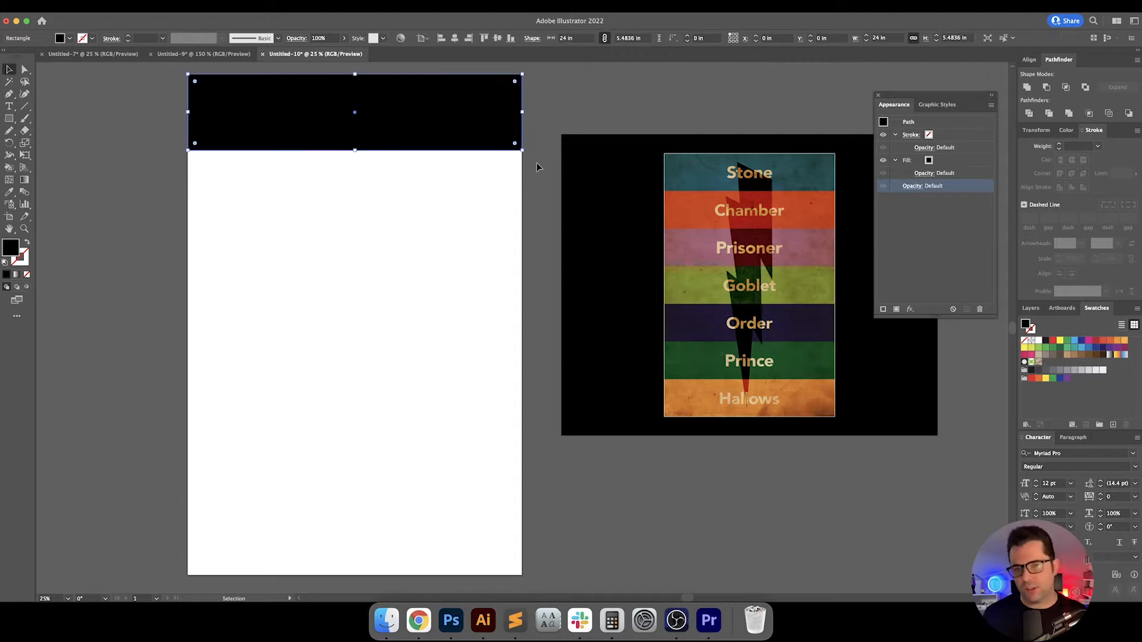
Close the appearance settings and turn off constrained width and height proportions in the rectangle's transform settings
{"action": "left_click", "coordinate": [877, 95]}
{"action": "left_click", "coordinate": [1038, 131]}
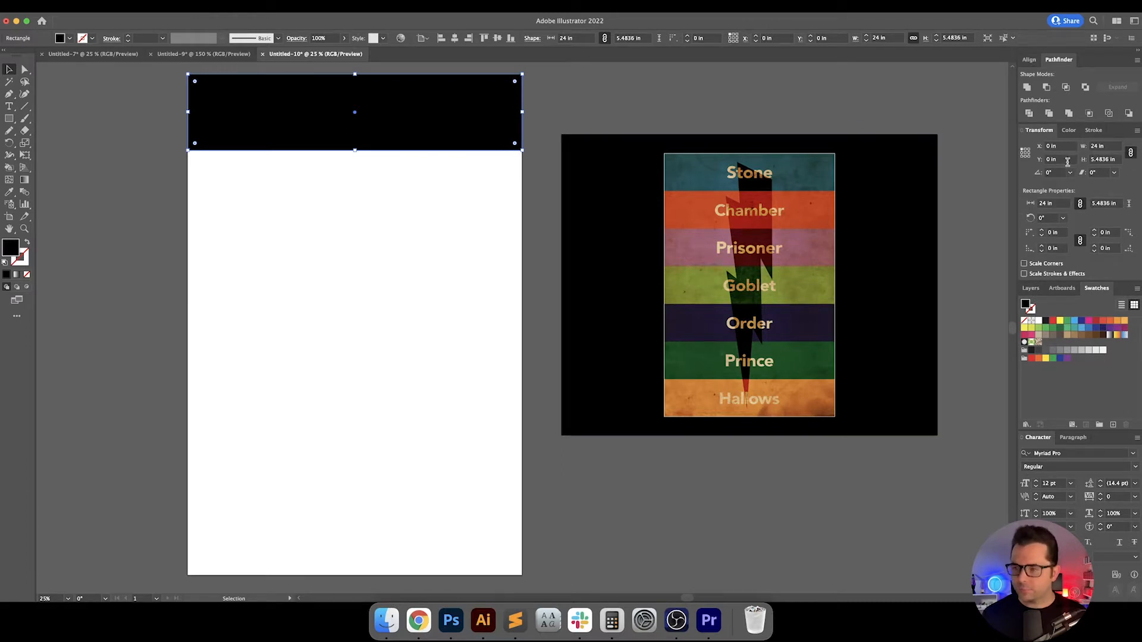
{"action": "left_click", "coordinate": [1129, 153]}
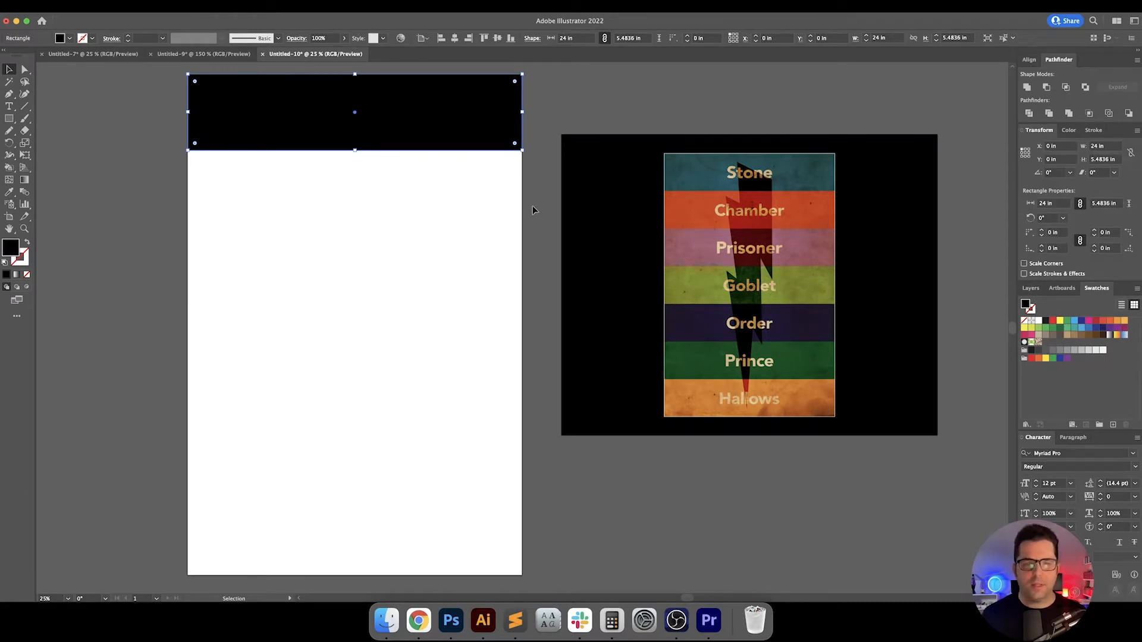
{"action": "left_click", "coordinate": [469, 207]}
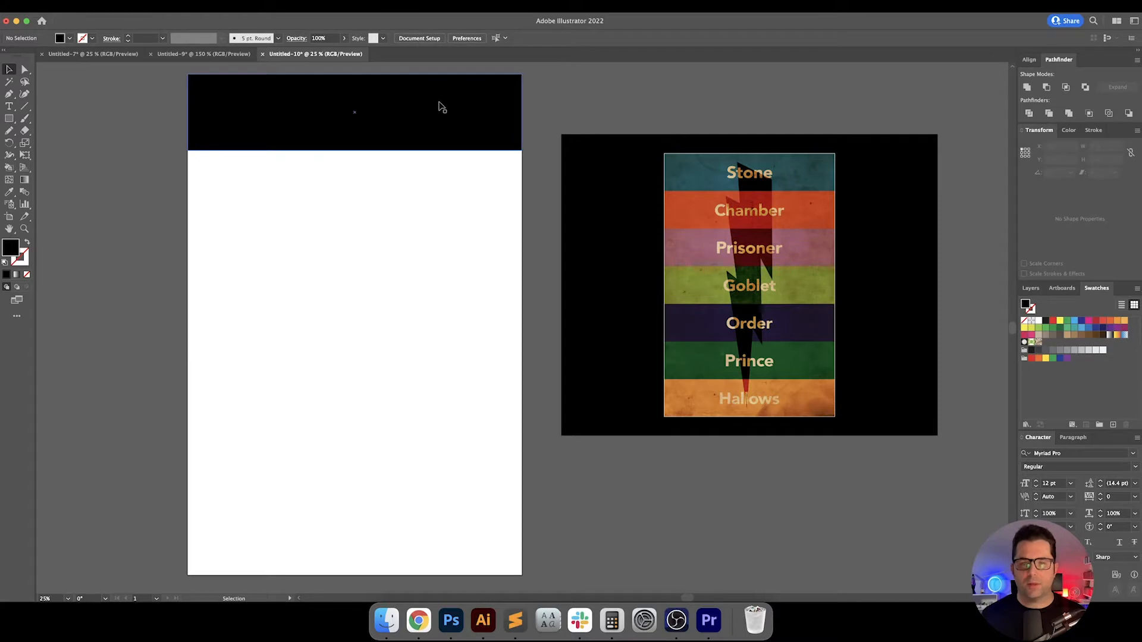
Duplicate the rectangle directly below itself and repeat the copy until seven rectangles are stacked down the artboard
{"action": "left_click_drag", "start_coordinate": [438, 107], "coordinate": [429, 178]}
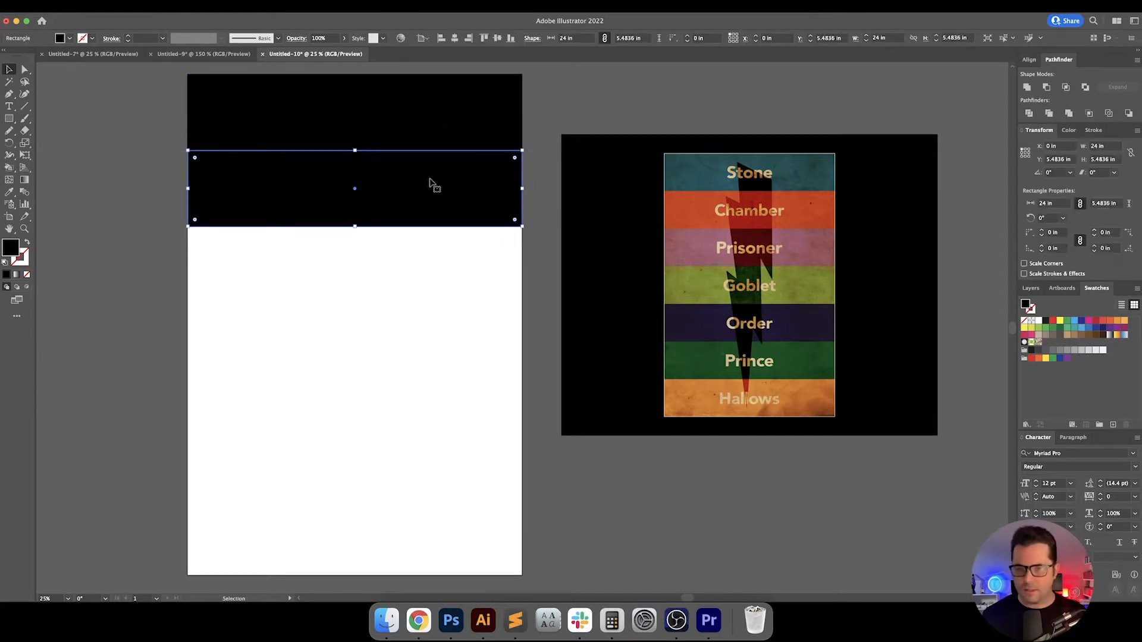
{"action": "key", "text": "super+d"}
{"action": "key", "text": "super+d"}
{"action": "key", "text": "super+d"}
{"action": "key", "text": "super+d"}
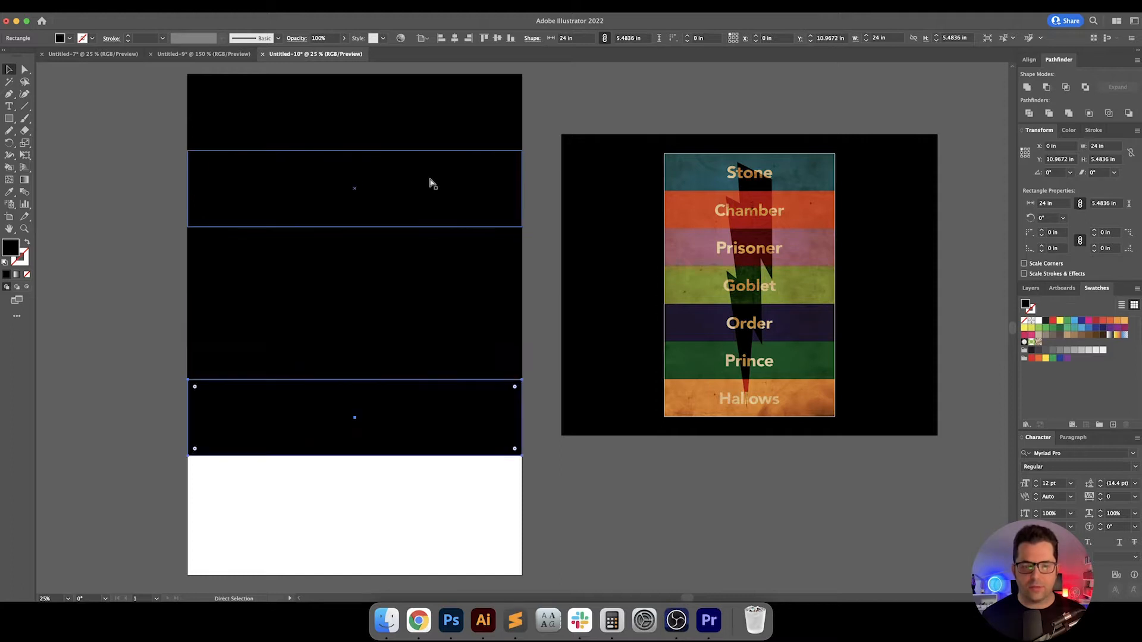
{"action": "key", "text": "super+d"}
Select all seven rectangles and set their combined height to 36 in to fit the artboard
{"action": "left_click_drag", "start_coordinate": [124, 110], "coordinate": [528, 430]}
{"action": "scroll", "coordinate": [528, 430], "scroll_direction": "up", "scroll_amount": 3}
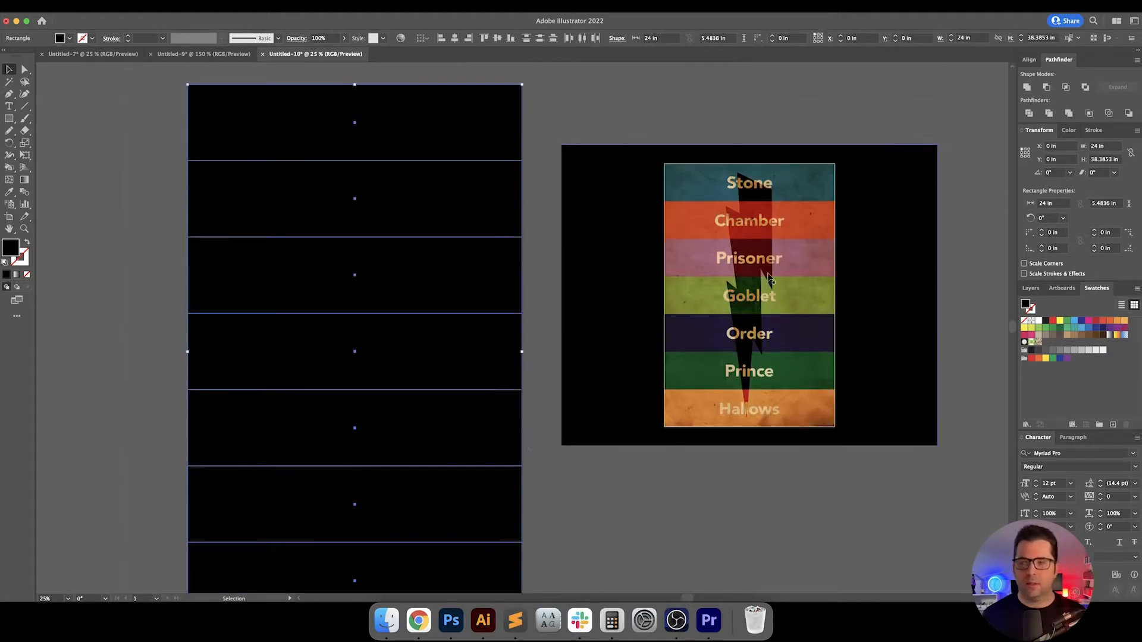
{"action": "double_click", "coordinate": [1113, 159]}
{"action": "type", "text": "35"}
{"action": "key", "text": "Return"}
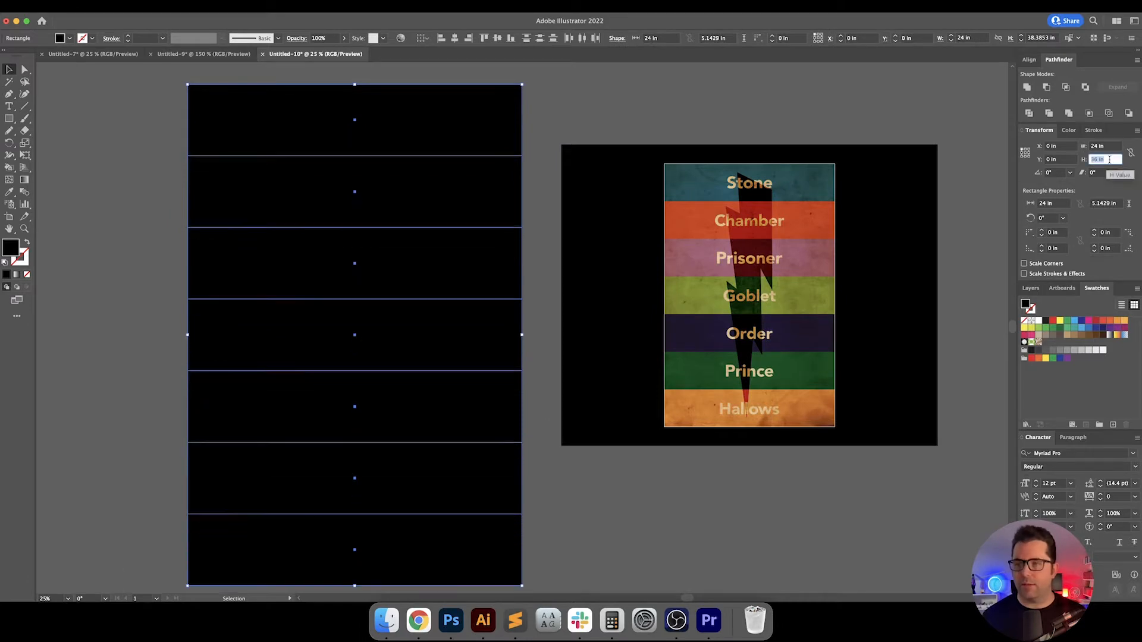
{"action": "type", "text": "36"}
{"action": "key", "text": "Return"}
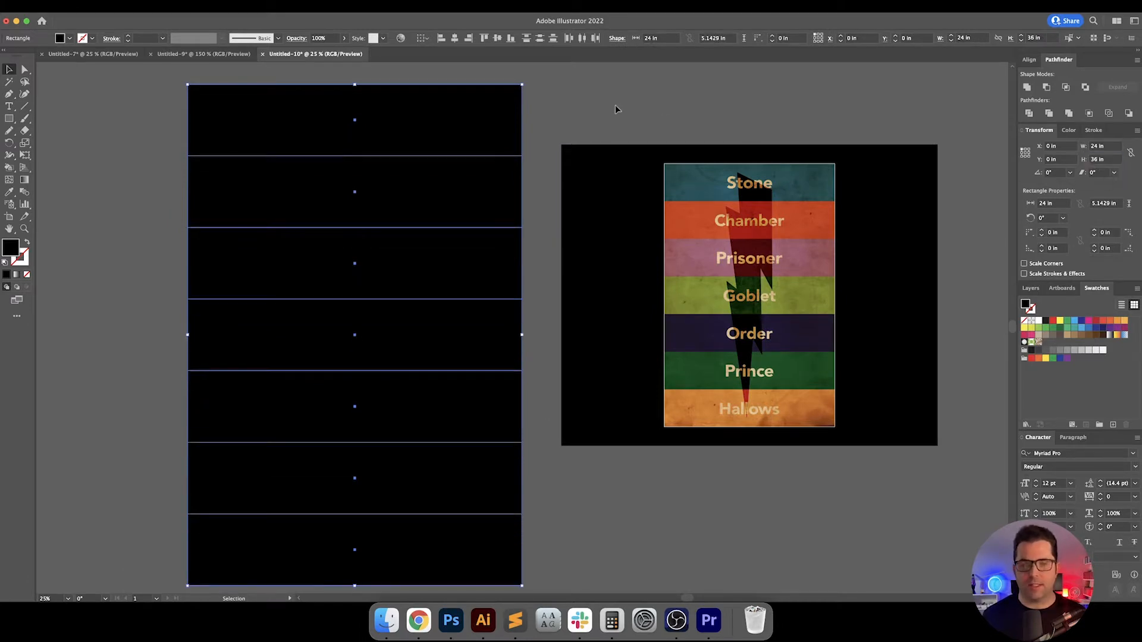
{"action": "left_click", "coordinate": [557, 115]}
Fill the top stripe with the teal sampled from the Stone band of the reference poster
{"action": "scroll", "coordinate": [474, 123], "scroll_direction": "left", "scroll_amount": 2}
{"action": "left_click", "coordinate": [473, 123]}
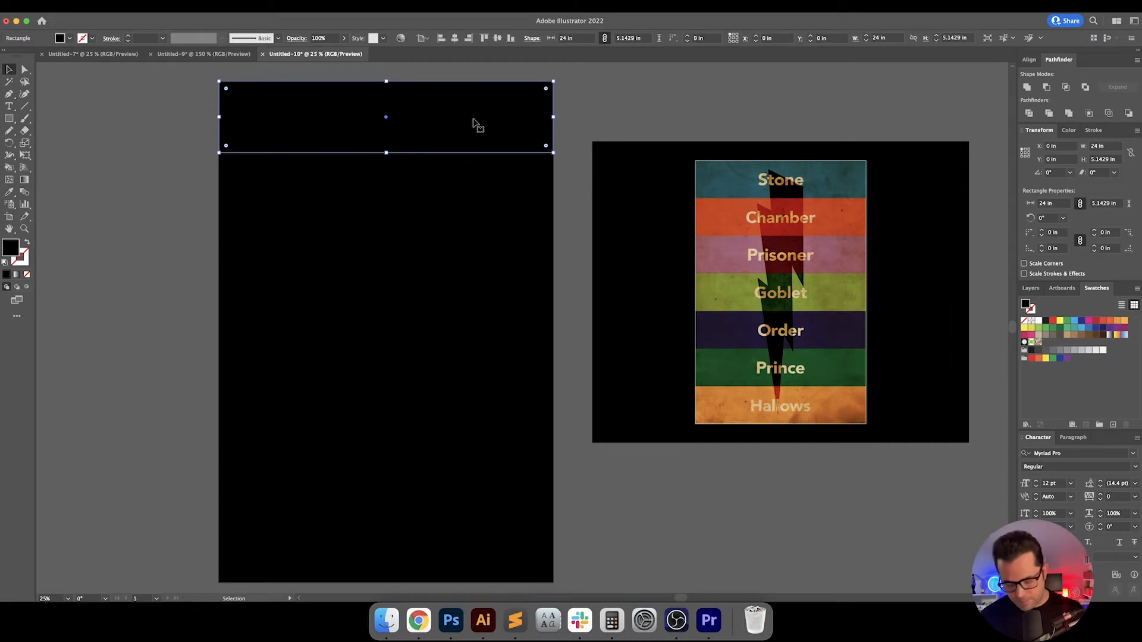
{"action": "key", "text": "i"}
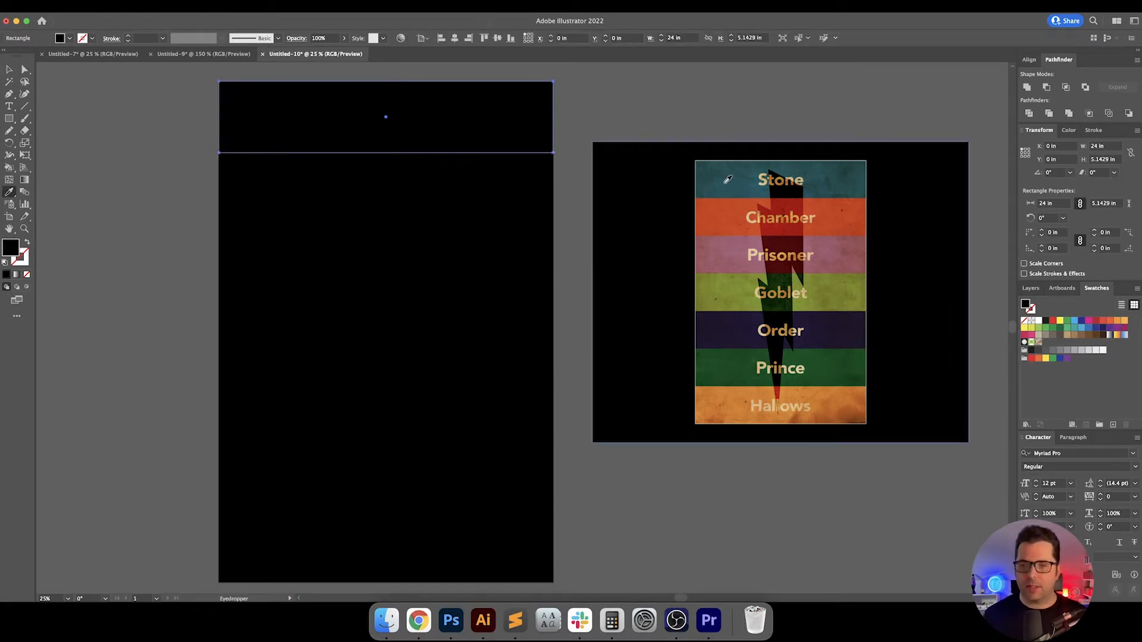
{"action": "left_click", "coordinate": [727, 179]}
{"action": "key", "text": "v"}
{"action": "left_click", "coordinate": [566, 179]}
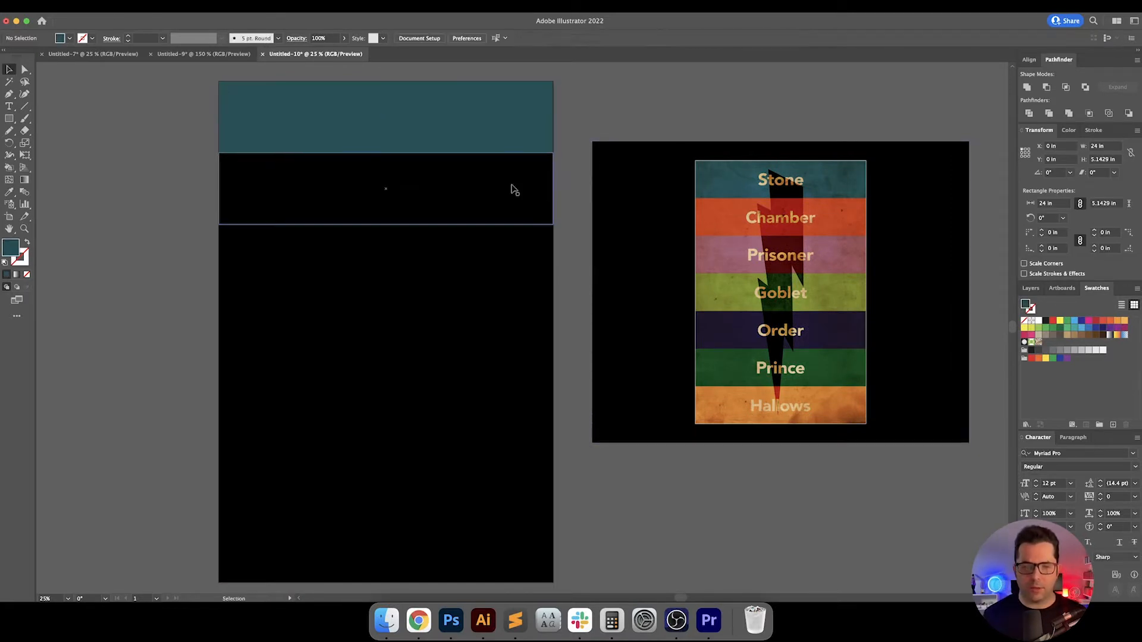
Fill the second stripe with the red-orange sampled from the reference poster's Chamber band
{"action": "left_click", "coordinate": [514, 187]}
{"action": "key", "text": "i"}
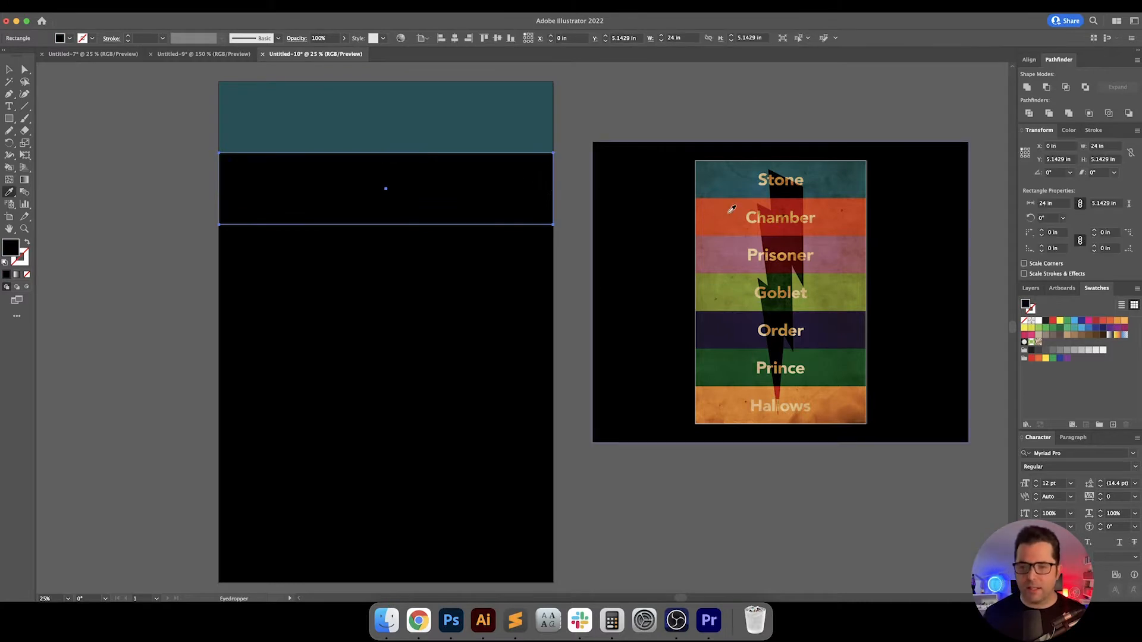
{"action": "left_click", "coordinate": [731, 208]}
{"action": "key", "text": "v"}
{"action": "left_click", "coordinate": [569, 238]}
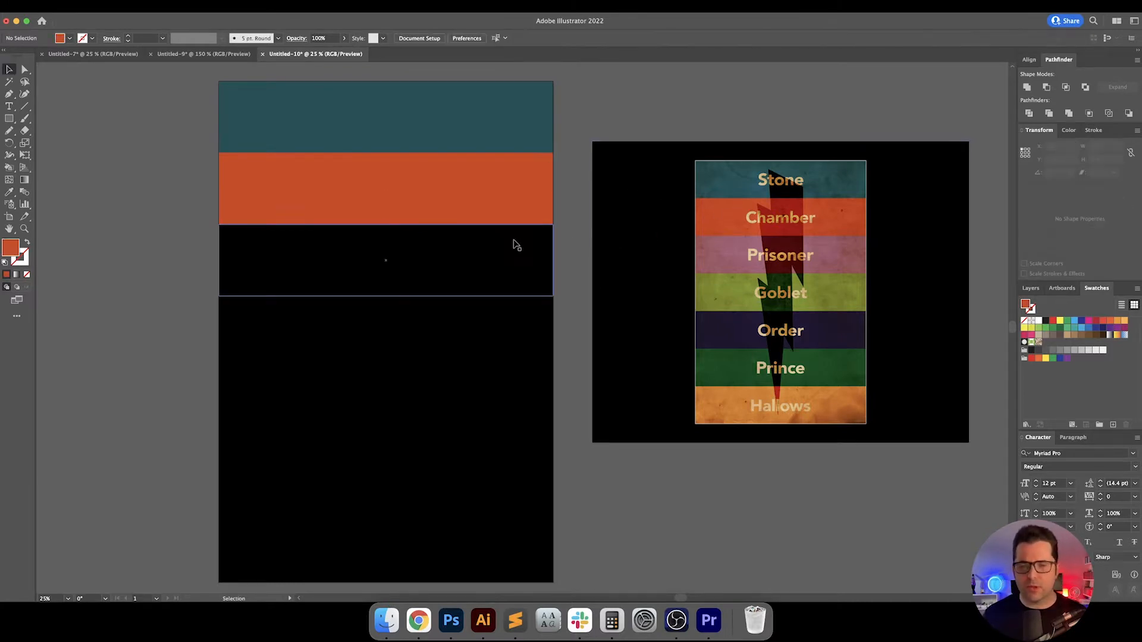
Fill the third stripe with the dusty pink sampled from the reference poster's Prisoner band
{"action": "left_click", "coordinate": [516, 245]}
{"action": "key", "text": "i"}
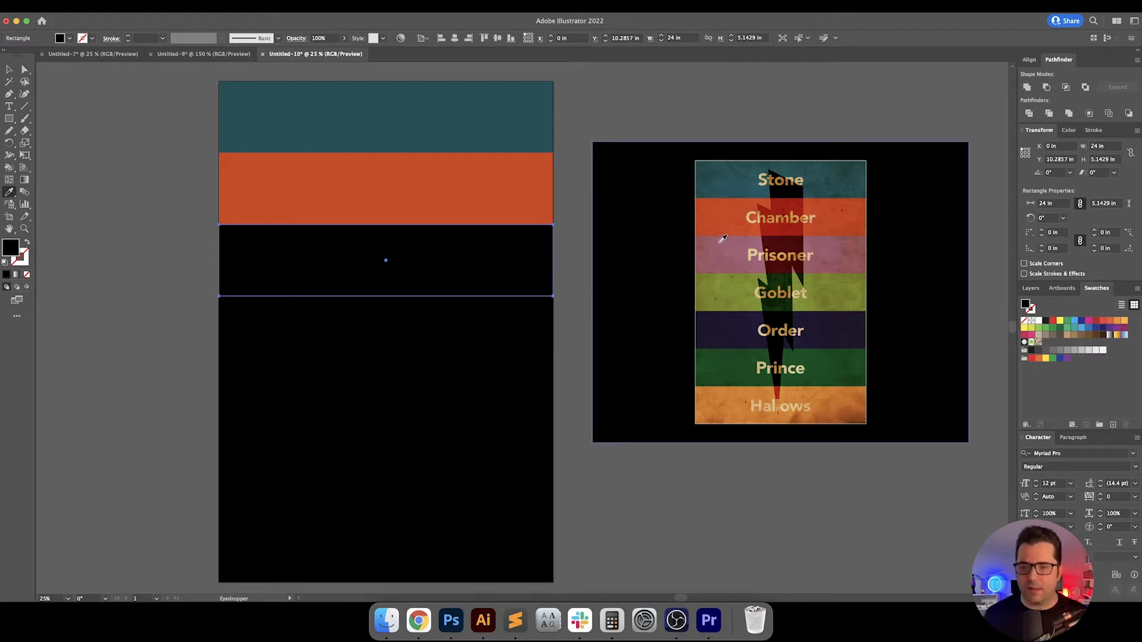
{"action": "left_click", "coordinate": [721, 244]}
{"action": "key", "text": "v"}
Fill the fourth stripe with the olive green sampled from the reference poster's Goblet band
{"action": "left_click", "coordinate": [525, 324]}
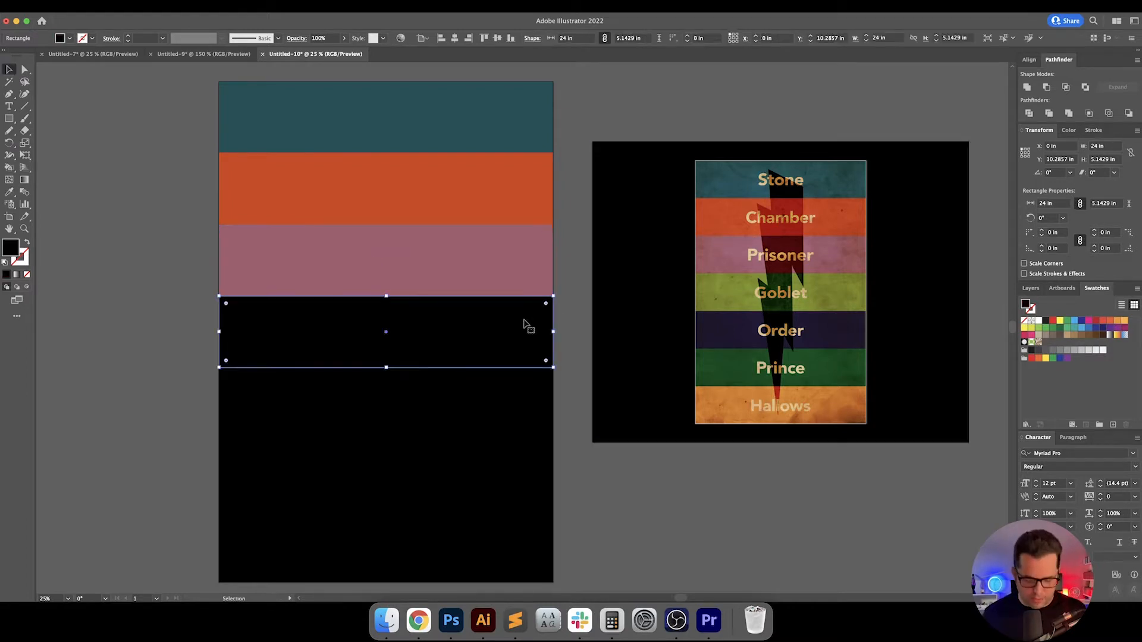
{"action": "key", "text": "i"}
{"action": "left_click", "coordinate": [719, 285]}
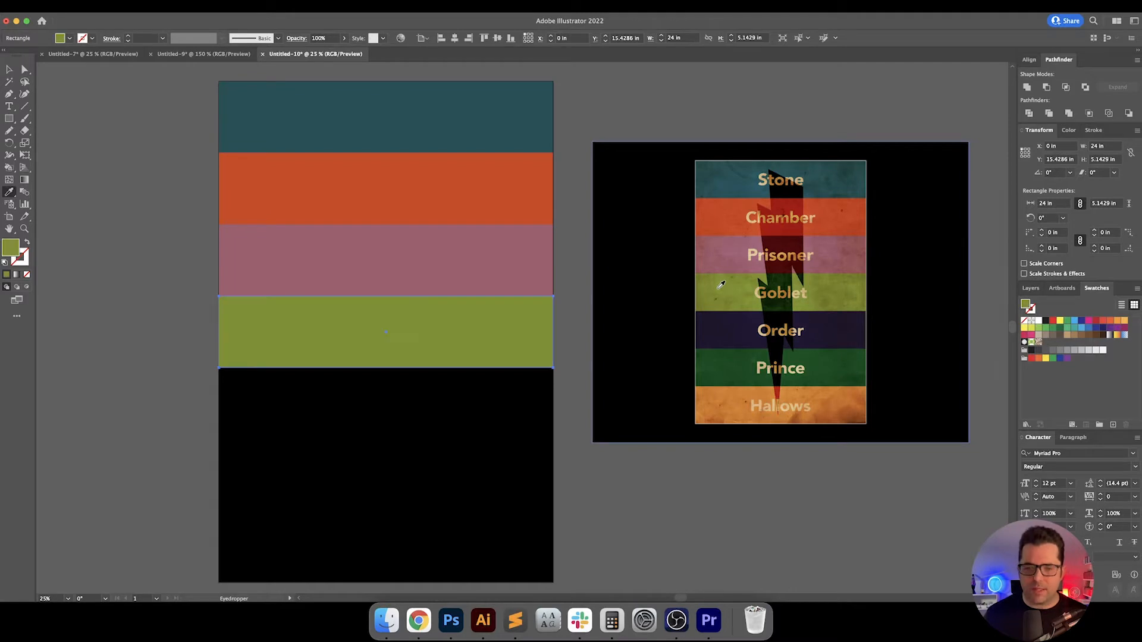
{"action": "key", "text": "v"}
{"action": "left_click", "coordinate": [583, 352]}
Fill the fifth stripe with the dark purple sampled from the reference poster's Order band
{"action": "left_click", "coordinate": [548, 396]}
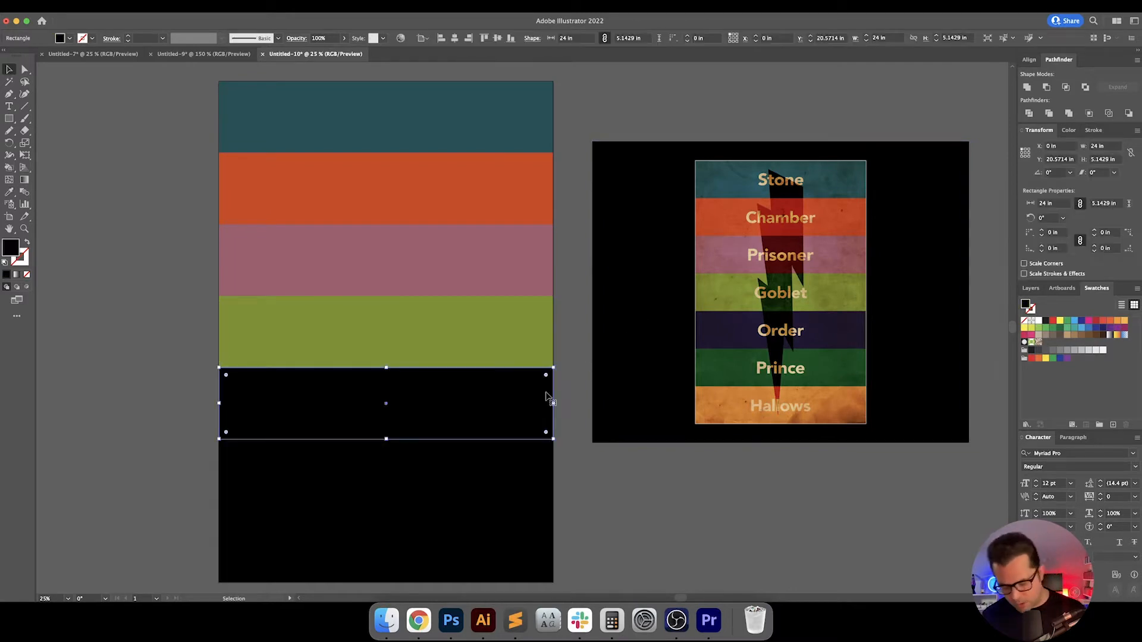
{"action": "key", "text": "i"}
{"action": "left_click", "coordinate": [710, 323]}
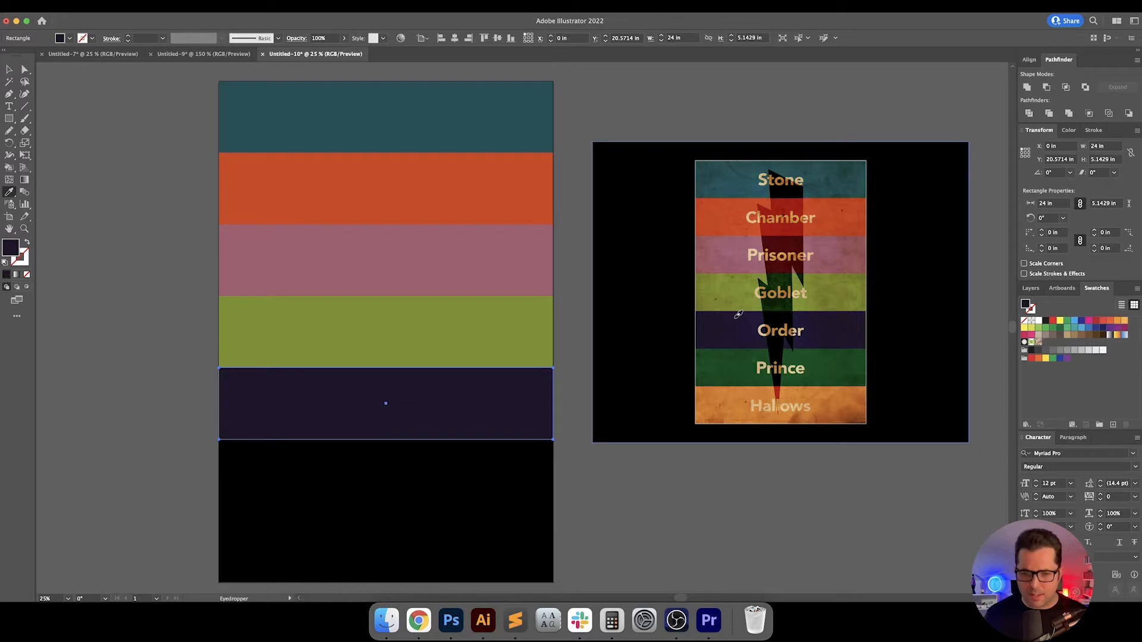
{"action": "key", "text": "v"}
Fill the sixth stripe with the dark green sampled from the reference poster's Prince band
{"action": "left_click", "coordinate": [525, 458]}
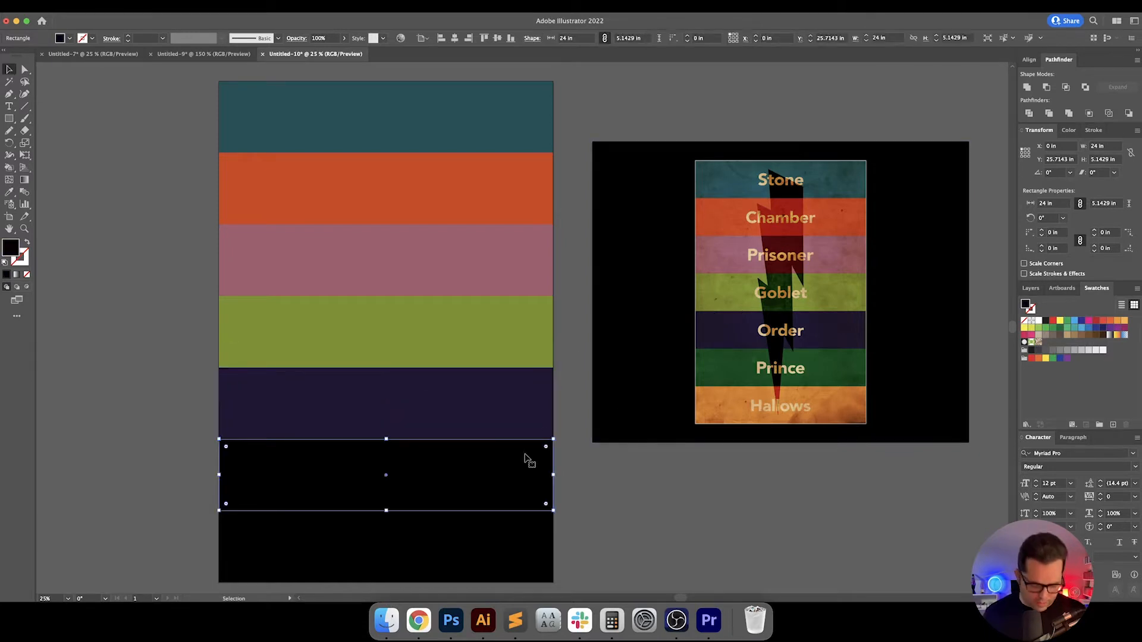
{"action": "key", "text": "i"}
{"action": "left_click", "coordinate": [734, 360]}
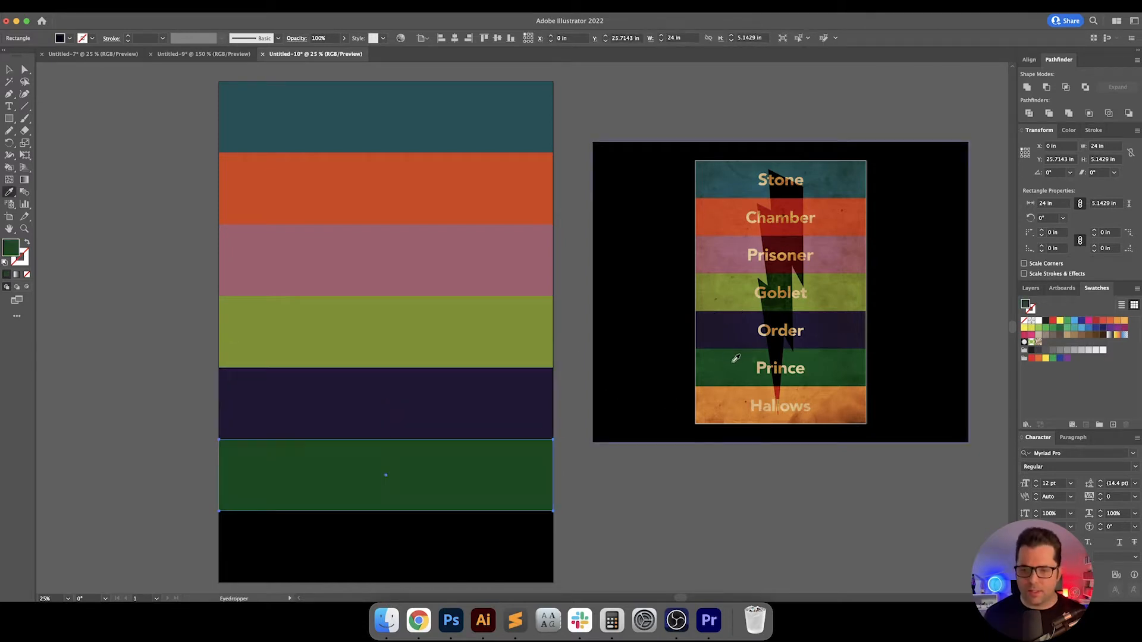
{"action": "key", "text": "v"}
{"action": "left_click", "coordinate": [571, 458]}
Fill the bottom stripe with the light orange sampled from the reference poster's Hallows band
{"action": "left_click", "coordinate": [508, 524]}
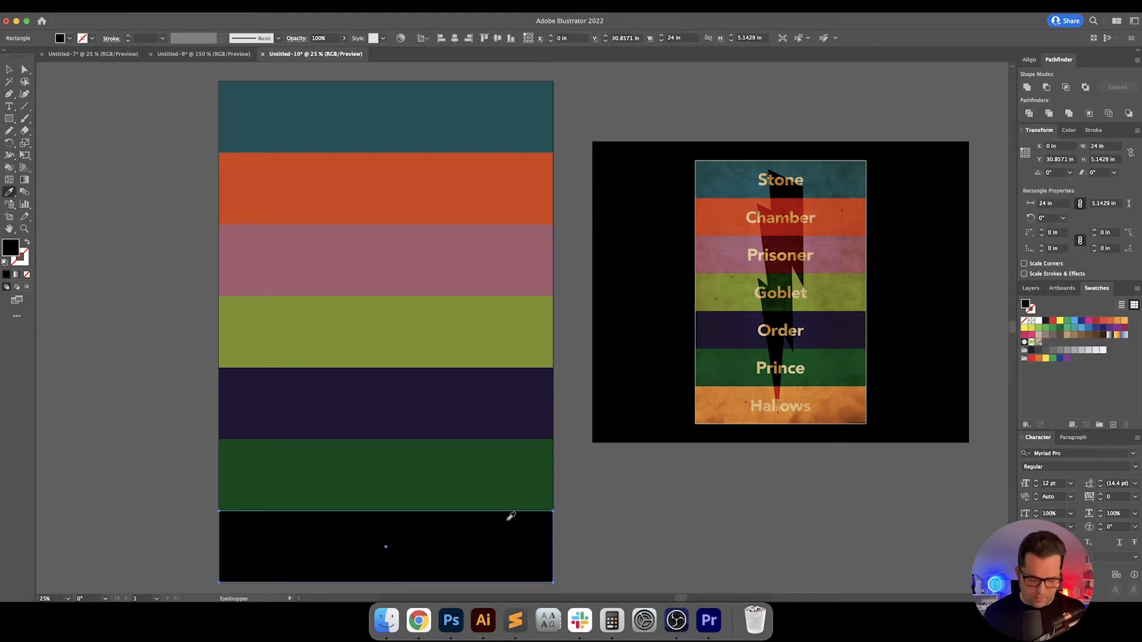
{"action": "key", "text": "i"}
{"action": "left_click", "coordinate": [742, 400]}
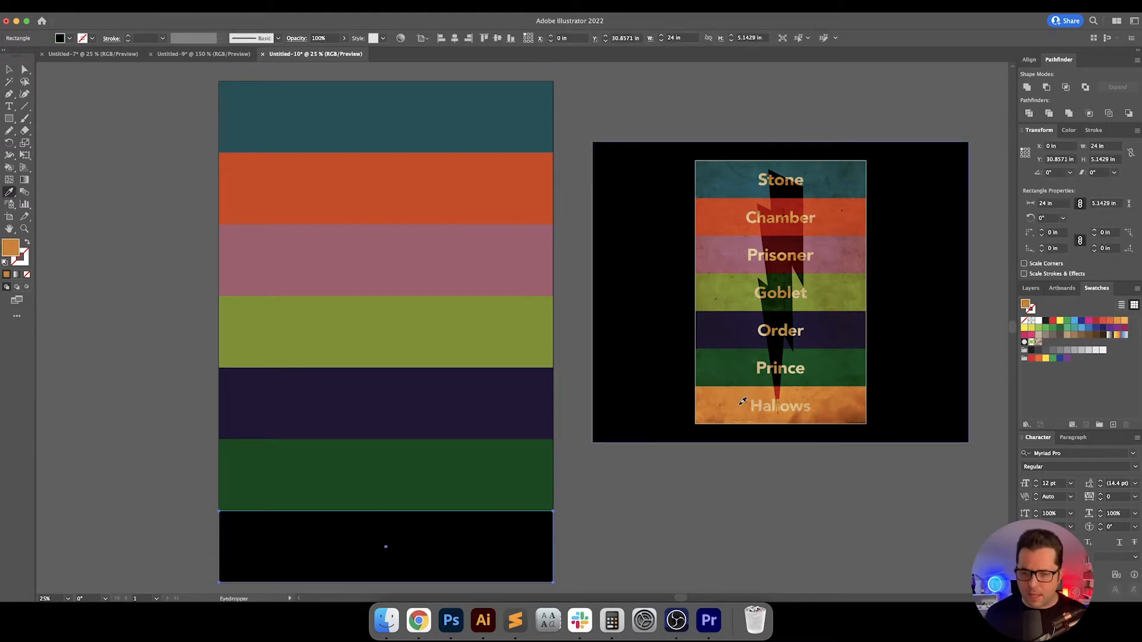
{"action": "key", "text": "v"}
{"action": "left_click", "coordinate": [581, 408]}
{"action": "left_click_drag", "start_coordinate": [581, 408], "coordinate": [553, 392]}
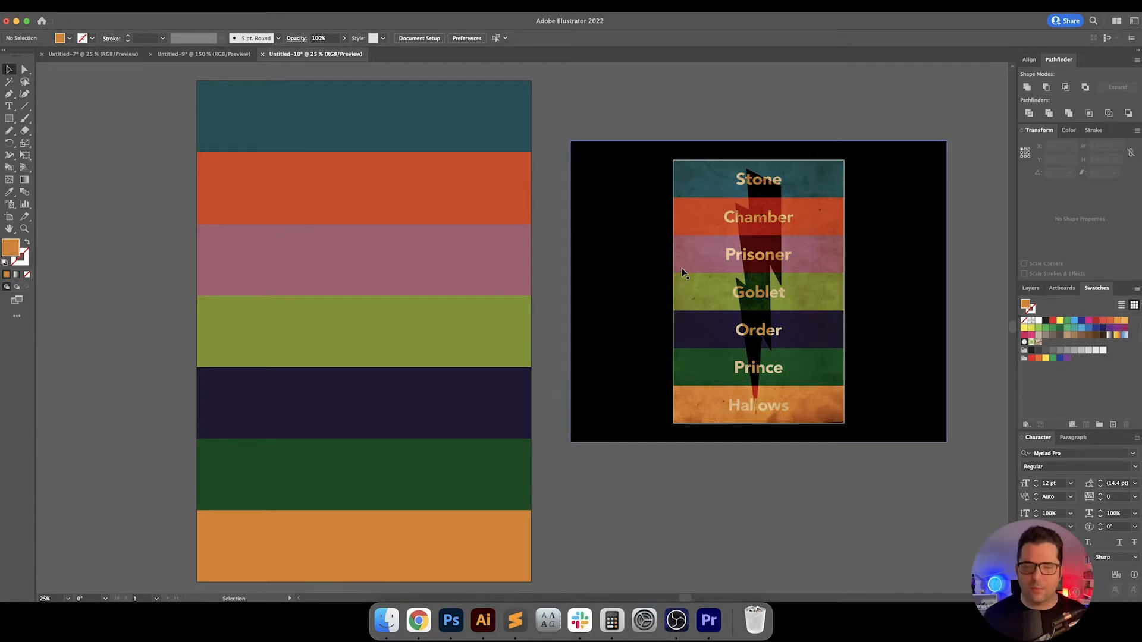
{"action": "left_click_drag", "start_coordinate": [683, 274], "coordinate": [655, 272]}
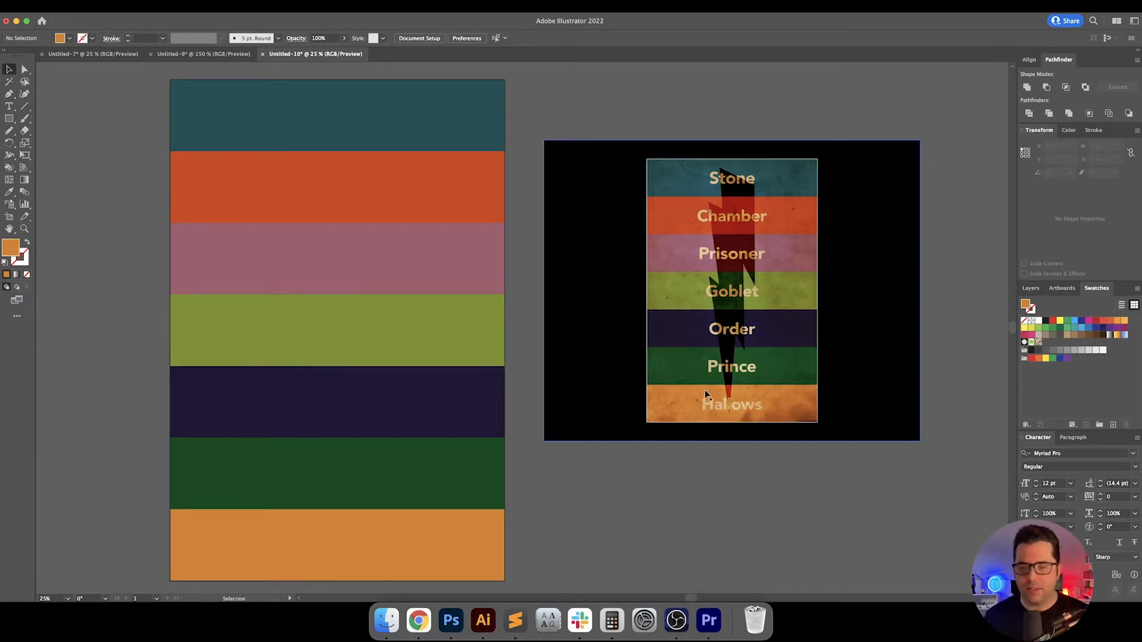
{"action": "left_click", "coordinate": [767, 395]}
{"action": "scroll", "coordinate": [713, 357], "scroll_direction": "left", "scroll_amount": 3}
{"action": "left_click_drag", "start_coordinate": [653, 331], "coordinate": [765, 408]}
{"action": "key", "text": "super+shift+a"}
{"action": "scroll", "coordinate": [725, 322], "scroll_direction": "right", "scroll_amount": 4}
{"action": "key", "text": "super+shift+a"}
{"action": "scroll", "coordinate": [604, 222], "scroll_direction": "right", "scroll_amount": 2}
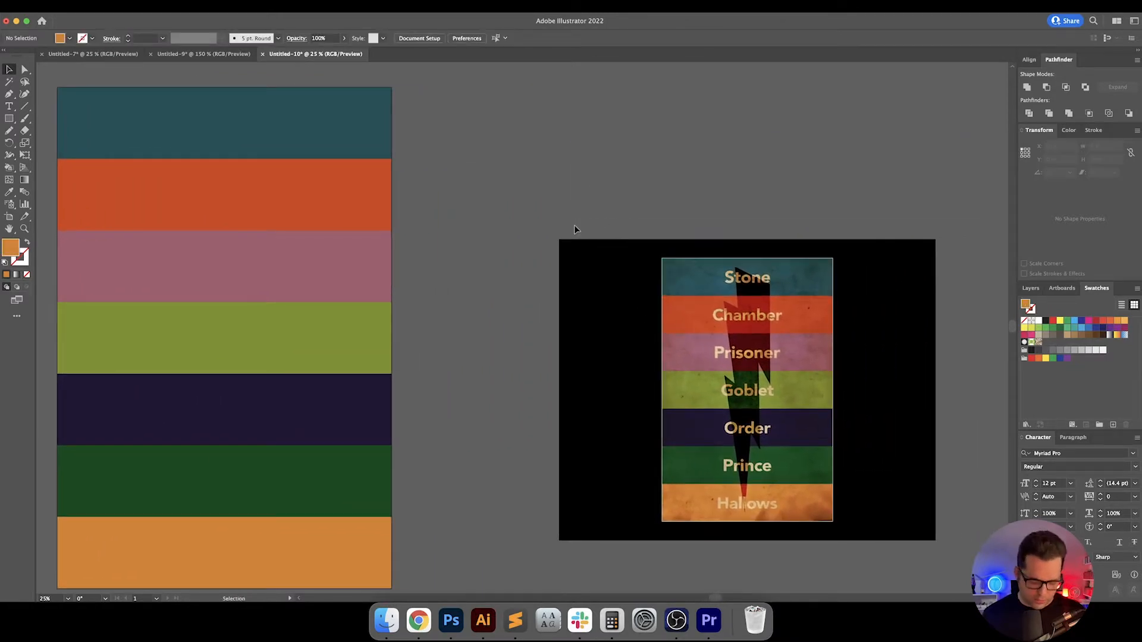
Add the text "Stone" on the empty canvas above the reference image and enlarge it to about 96.5 pt
{"action": "key", "text": "t"}
{"action": "left_click", "coordinate": [523, 165]}
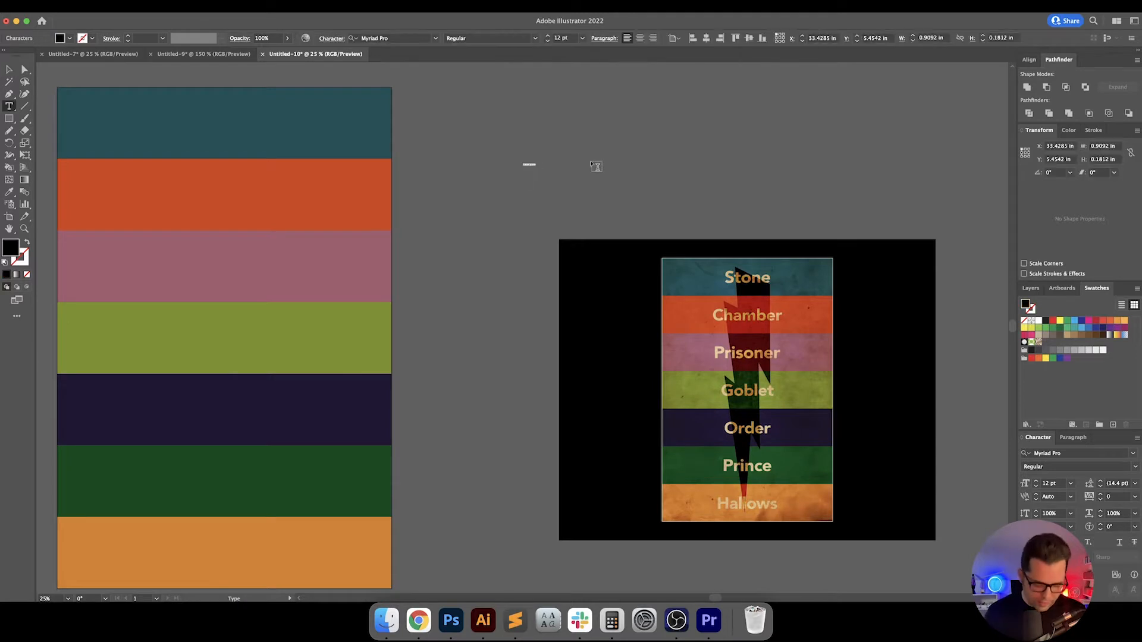
{"action": "type", "text": "Stone"}
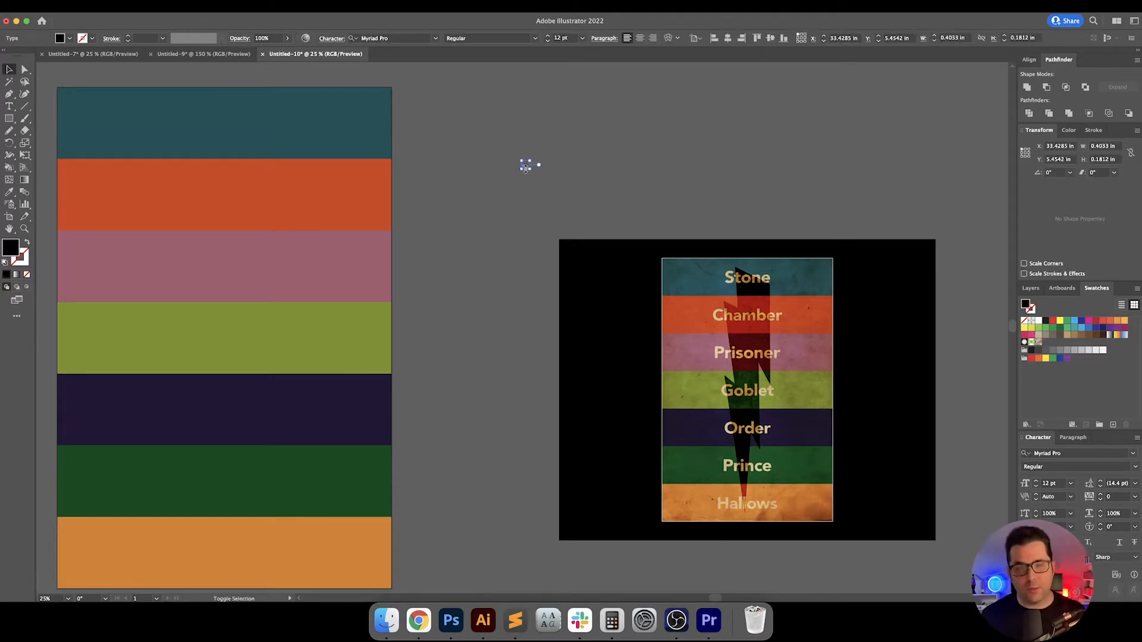
{"action": "key", "text": "Escape"}
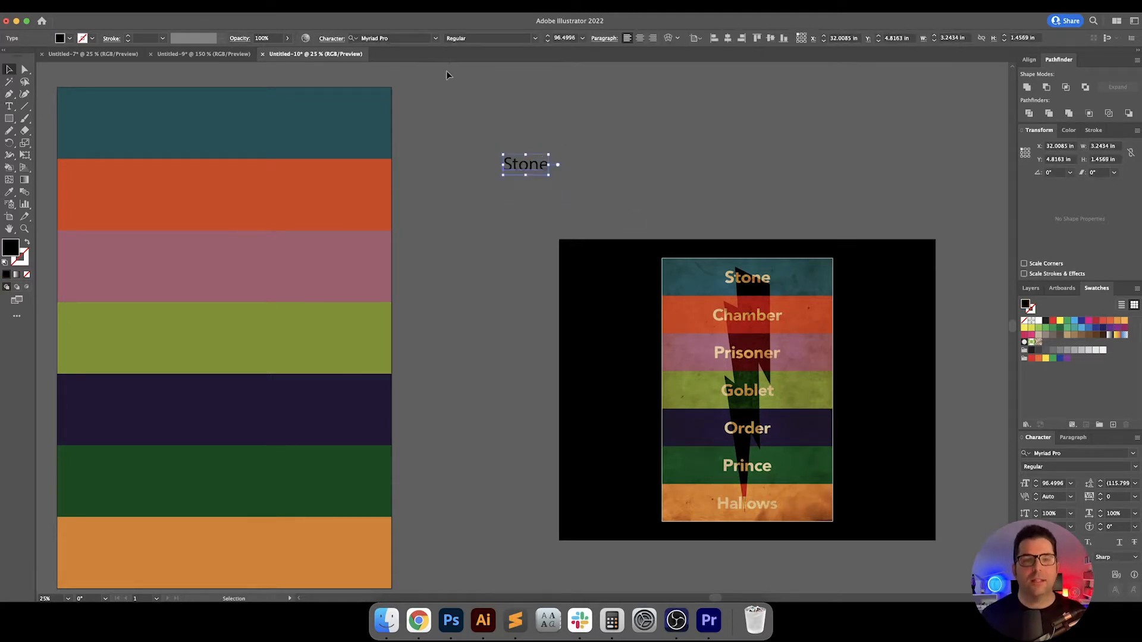
{"action": "left_click", "coordinate": [693, 150]}
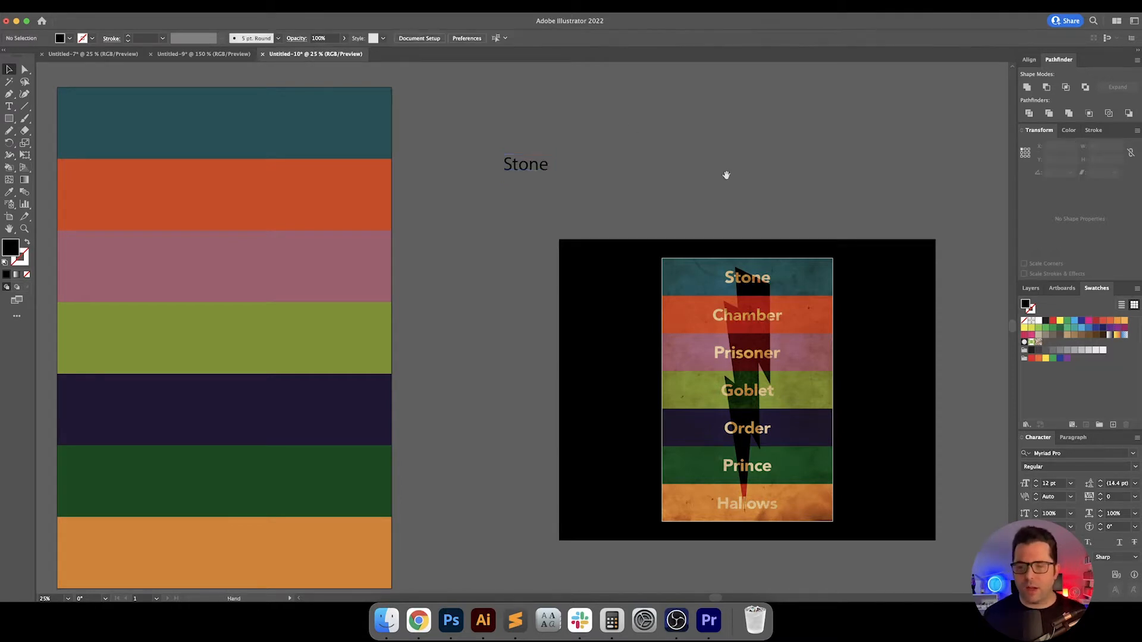
Set the font of the "Stone" text to Poppins Bold
{"action": "scroll", "coordinate": [690, 169], "scroll_direction": "right", "scroll_amount": 2}
{"action": "left_click_drag", "start_coordinate": [692, 172], "coordinate": [651, 153]}
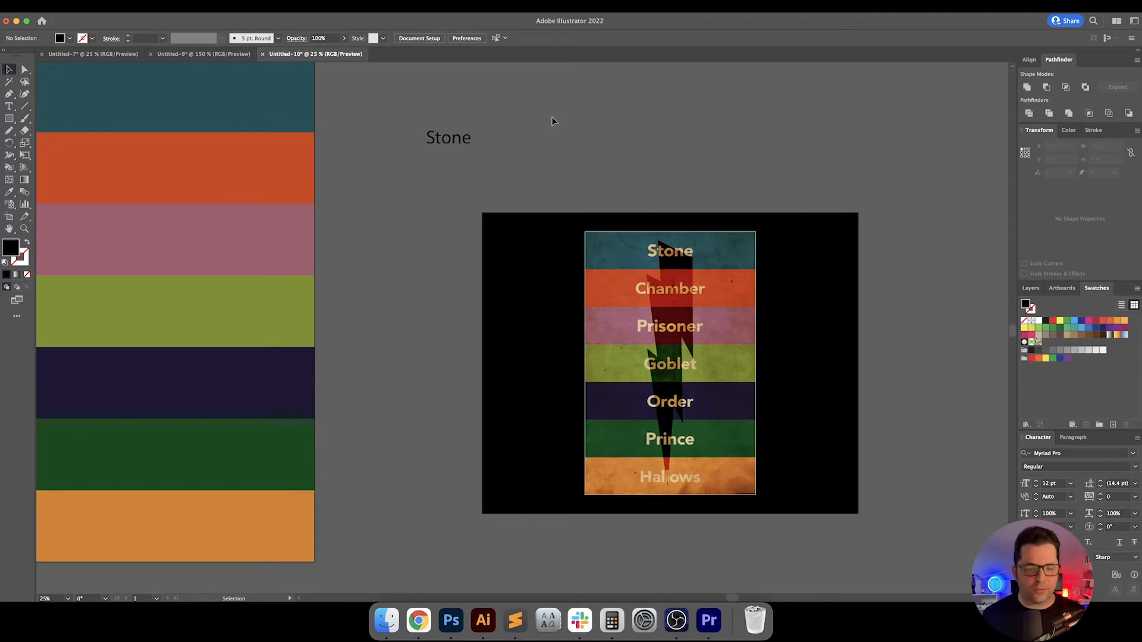
{"action": "left_click", "coordinate": [449, 137]}
{"action": "left_click", "coordinate": [381, 37]}
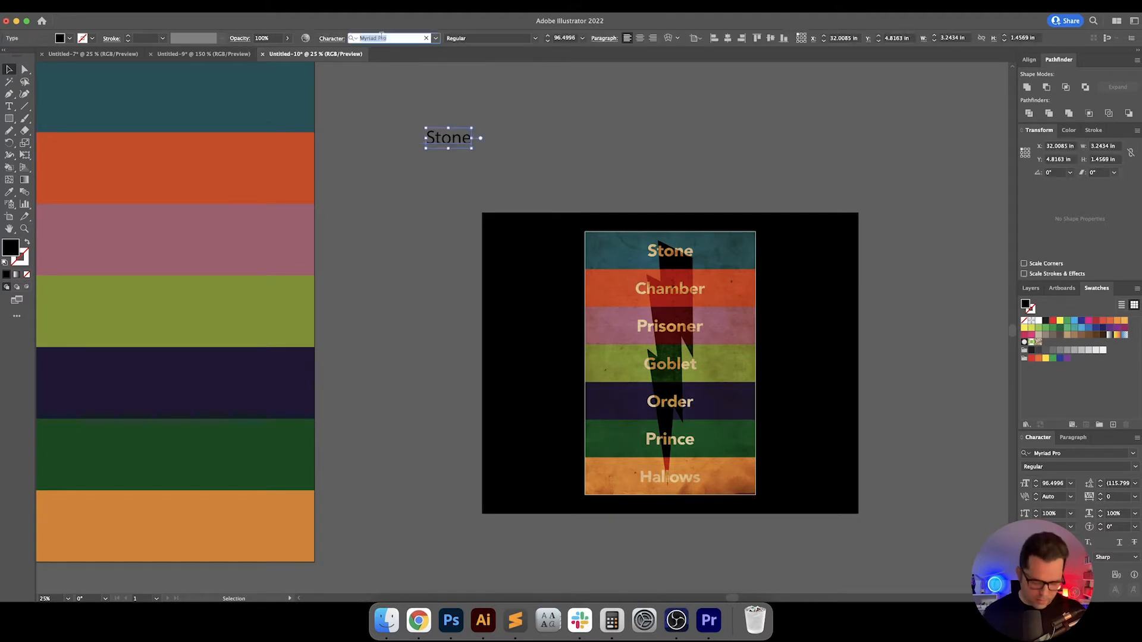
{"action": "type", "text": "poppi"}
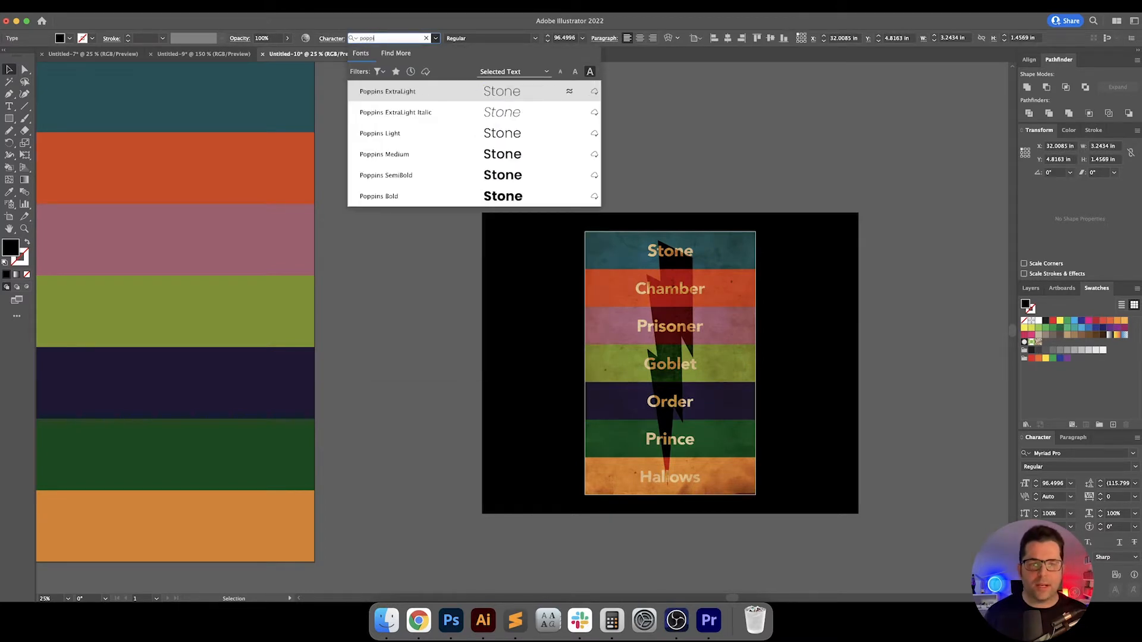
{"action": "key", "text": "Down"}
{"action": "key", "text": "Down"}
{"action": "key", "text": "Down"}
{"action": "key", "text": "Down"}
{"action": "key", "text": "Down"}
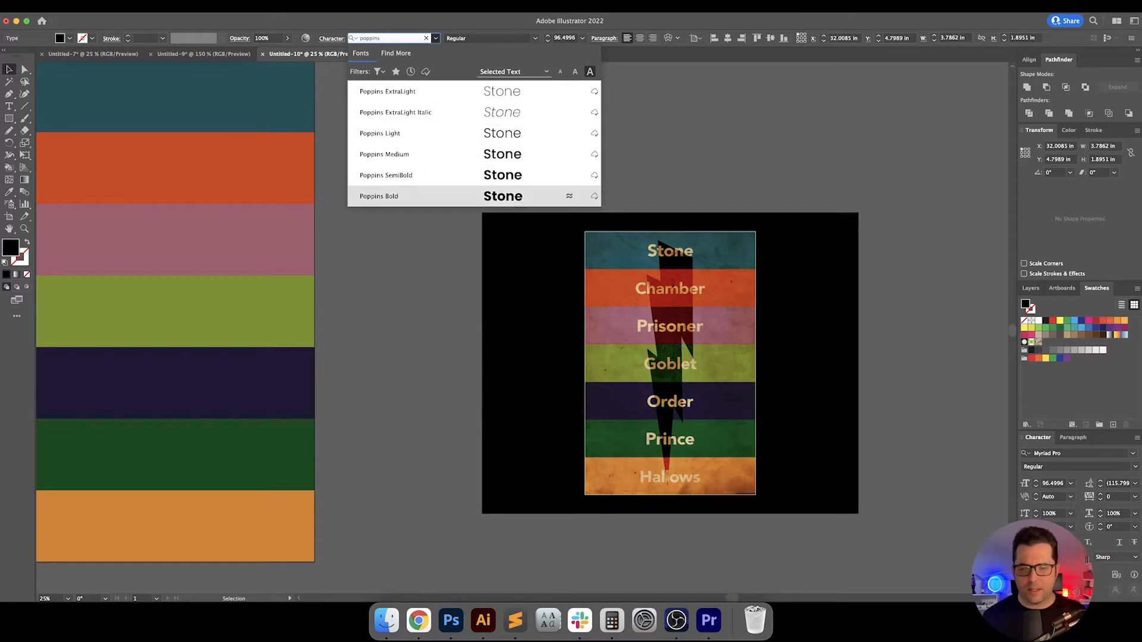
{"action": "key", "text": "Return"}
{"action": "left_click", "coordinate": [678, 121]}
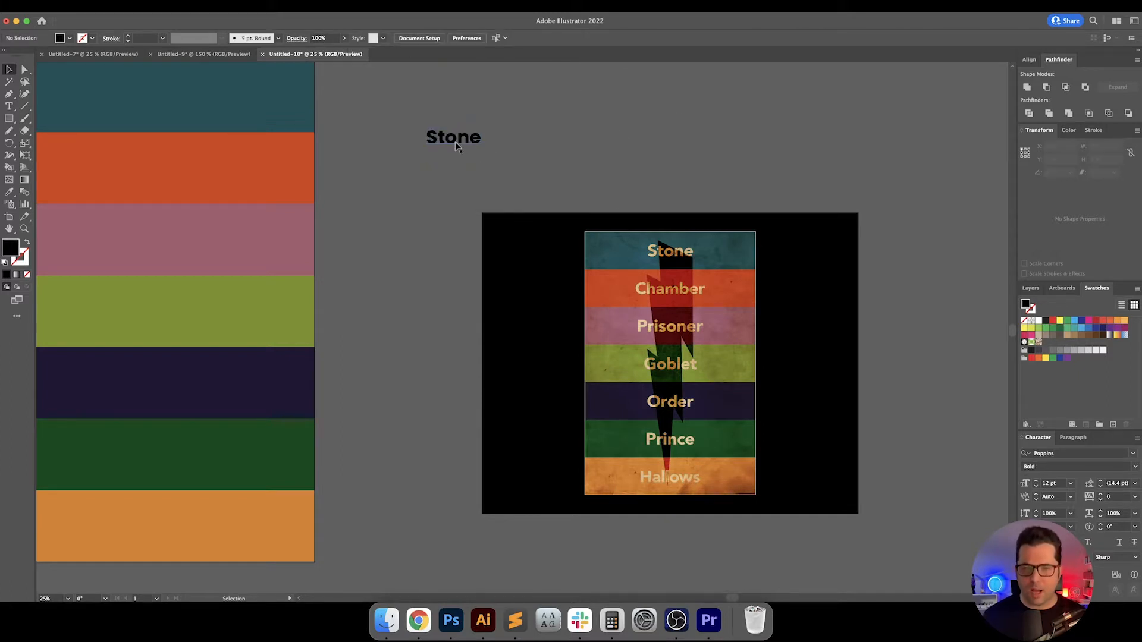
Enlarge the "Stone" text proportionally to about 341 pt on the empty canvas above the reference image
{"action": "left_click", "coordinate": [456, 144]}
{"action": "left_click_drag", "start_coordinate": [481, 155], "coordinate": [692, 194]}
{"action": "left_click", "coordinate": [780, 168]}
{"action": "left_click_drag", "start_coordinate": [780, 169], "coordinate": [571, 131]}
{"action": "scroll", "coordinate": [720, 167], "scroll_direction": "left", "scroll_amount": 5}
{"action": "scroll", "coordinate": [595, 155], "scroll_direction": "left", "scroll_amount": 4}
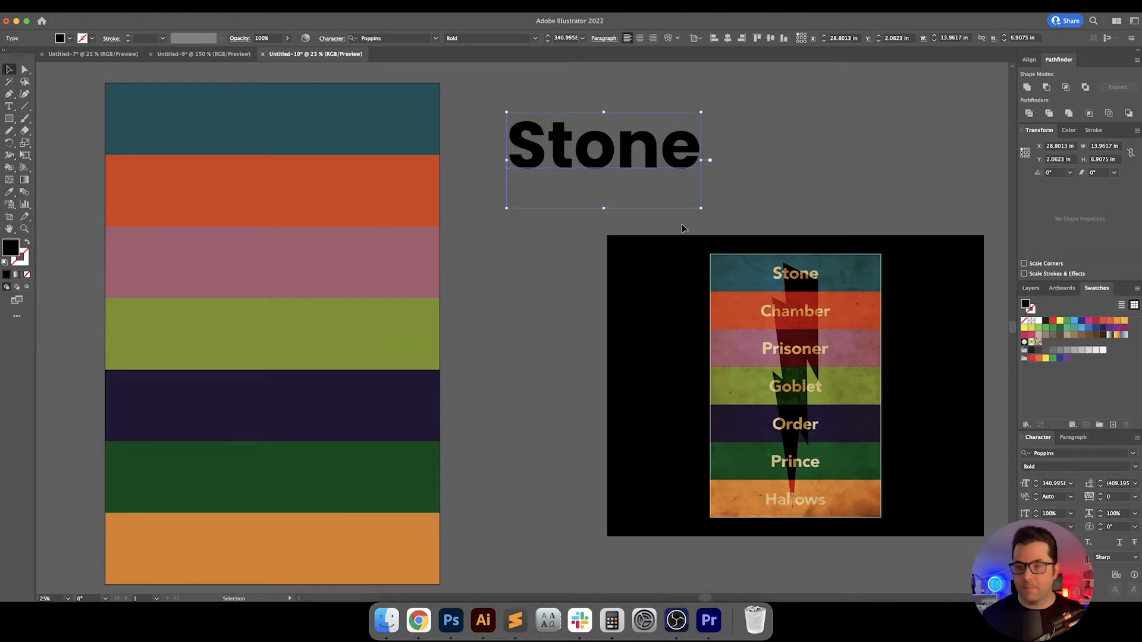
Set the kerning of the "Stone" text to Optical
{"action": "left_click", "coordinate": [592, 227]}
{"action": "left_click", "coordinate": [570, 165]}
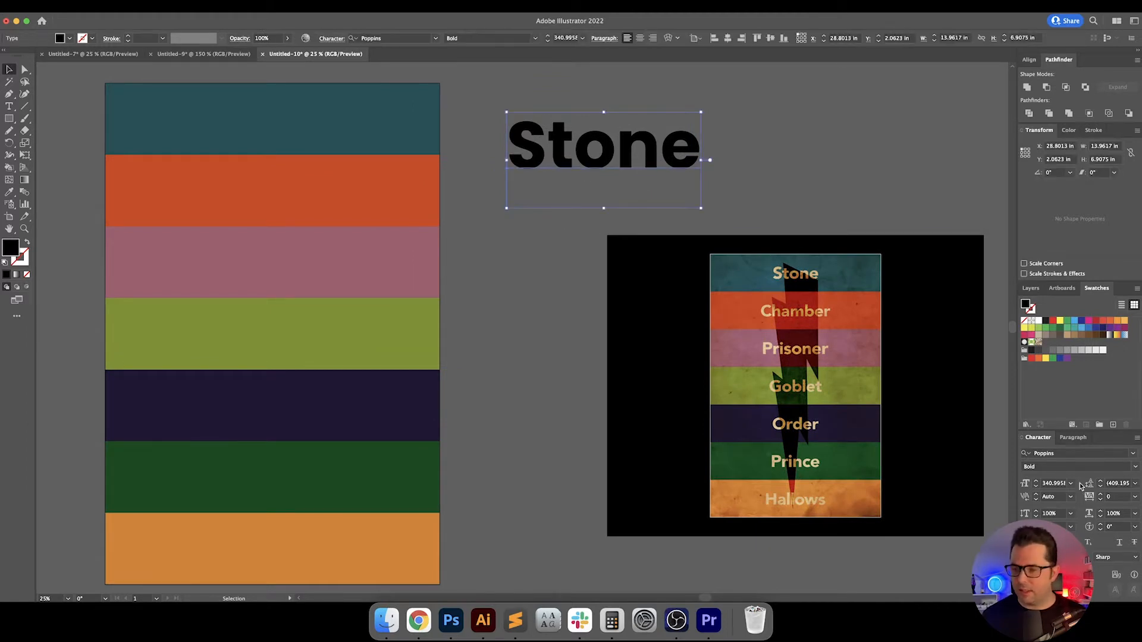
{"action": "left_click", "coordinate": [772, 155]}
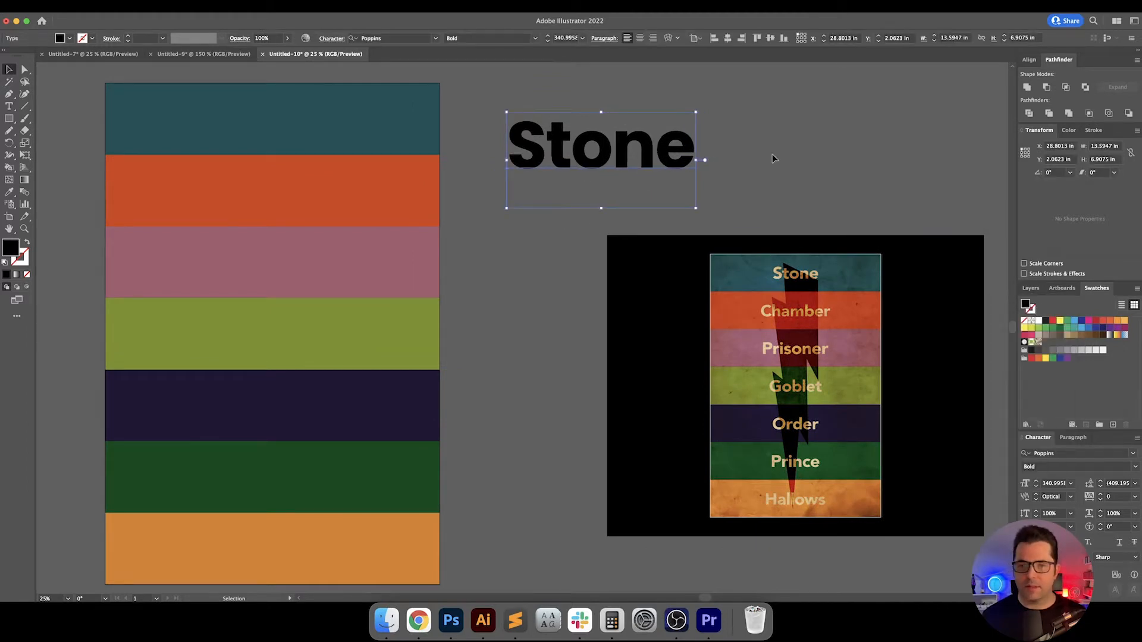
Move the reference image further right, away from the artboard, and shrink the "Stone" text proportionally to about 196 pt
{"action": "left_click_drag", "start_coordinate": [772, 156], "coordinate": [800, 156]}
{"action": "left_click_drag", "start_coordinate": [716, 304], "coordinate": [859, 306]}
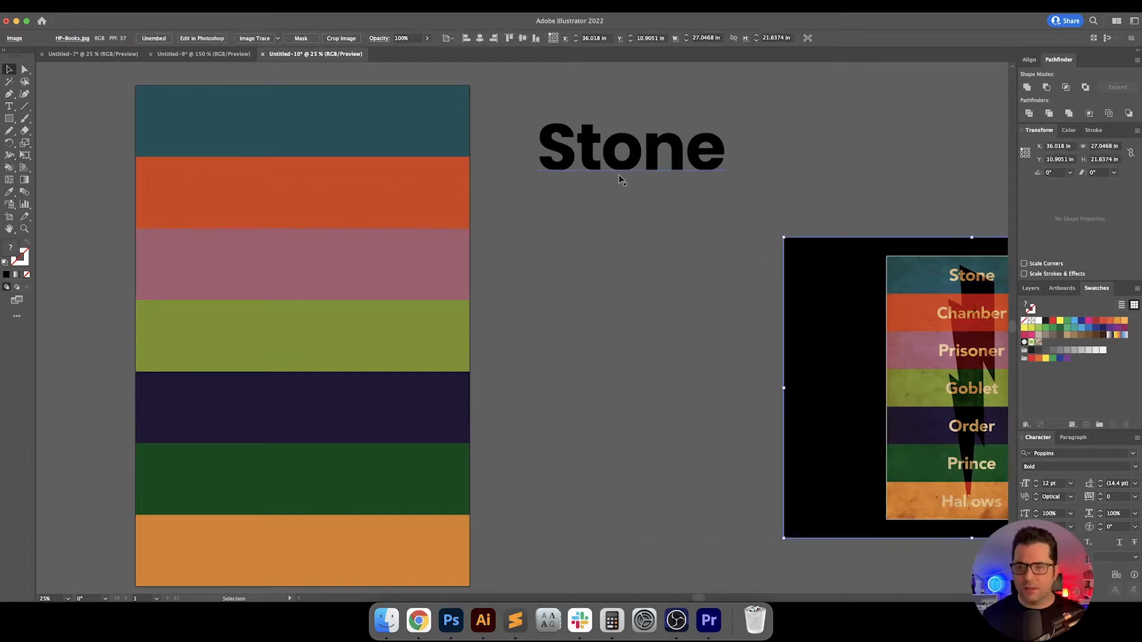
{"action": "left_click_drag", "start_coordinate": [714, 179], "coordinate": [600, 167]}
{"action": "left_click", "coordinate": [578, 194]}
{"action": "left_click", "coordinate": [483, 138]}
{"action": "left_click", "coordinate": [560, 178]}
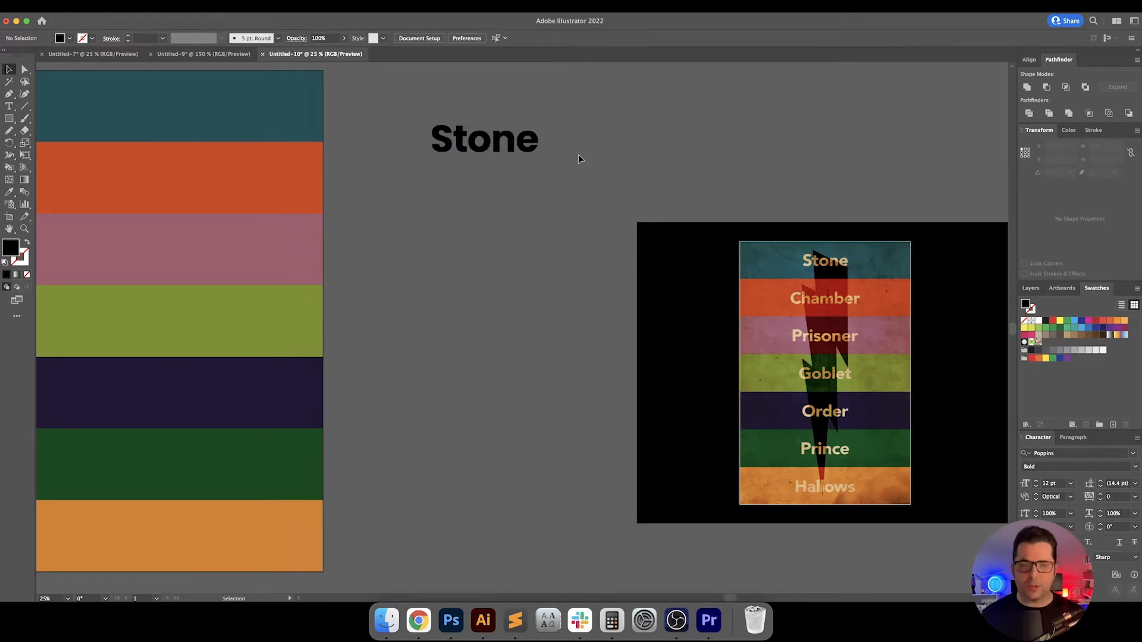
Copy the "Stone" text straight down by about 3.78 in and repeat the copy to build a column of seven titles
{"action": "left_click_drag", "start_coordinate": [488, 135], "coordinate": [484, 189]}
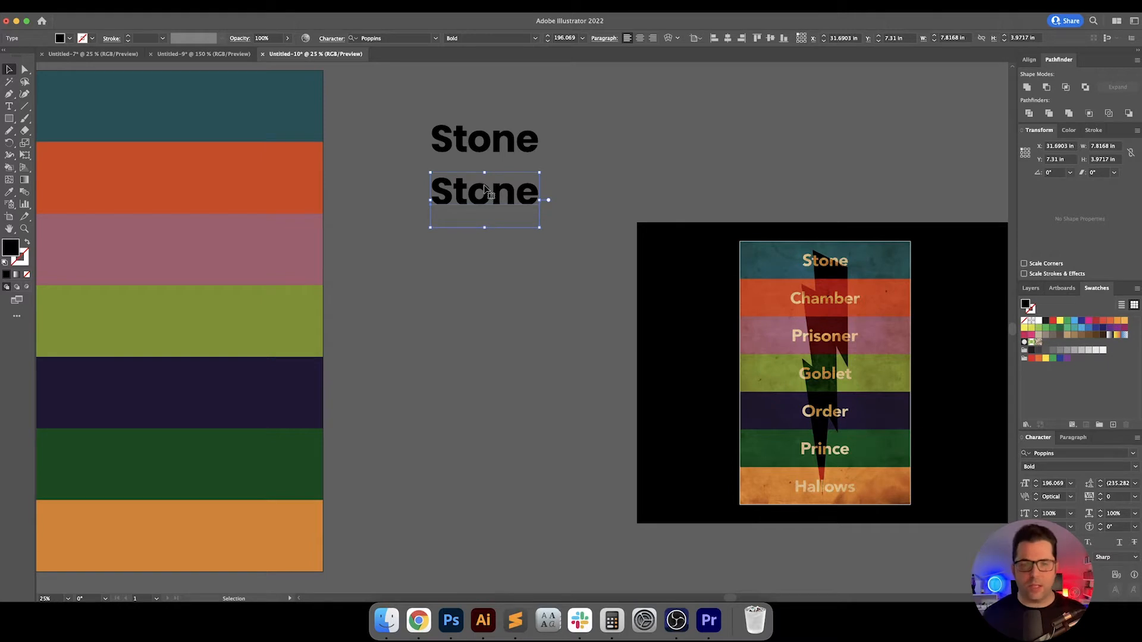
{"action": "key", "text": "super+d"}
{"action": "key", "text": "super+d"}
{"action": "key", "text": "super+d"}
{"action": "key", "text": "super+d"}
{"action": "key", "text": "super+d"}
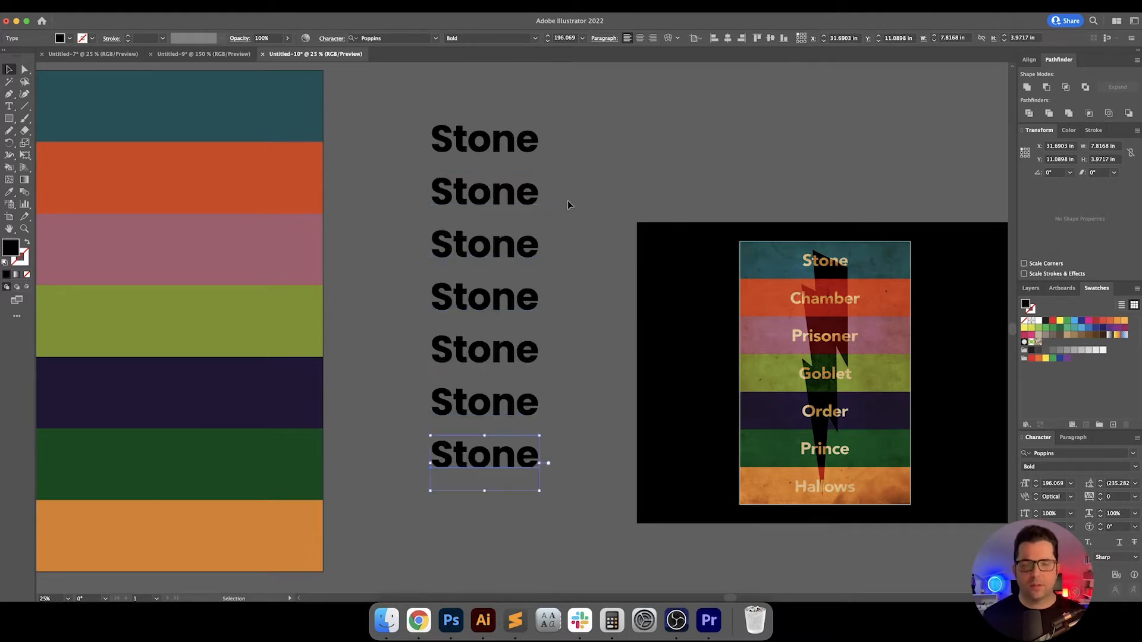
Change the second title in the column to "Chamber"
{"action": "double_click", "coordinate": [495, 193]}
{"action": "type", "text": "Cham"}
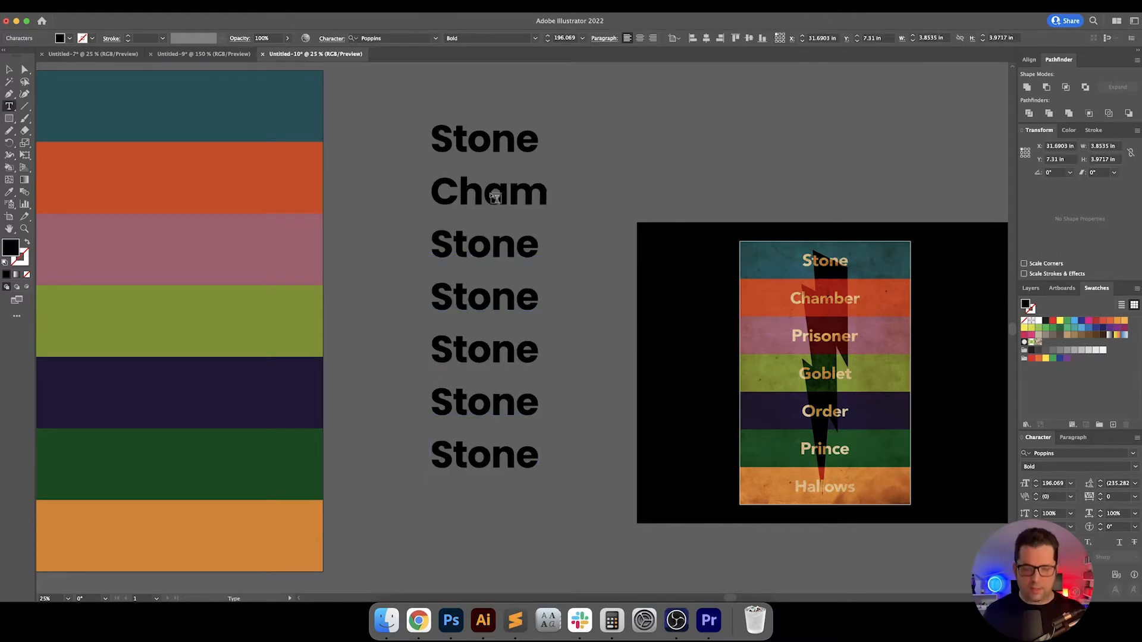
{"action": "type", "text": "ber"}
{"action": "key", "text": "Escape"}
Centre-align the text of all seven titles and shift the column right, clear of the artboard
{"action": "left_click_drag", "start_coordinate": [457, 100], "coordinate": [577, 611]}
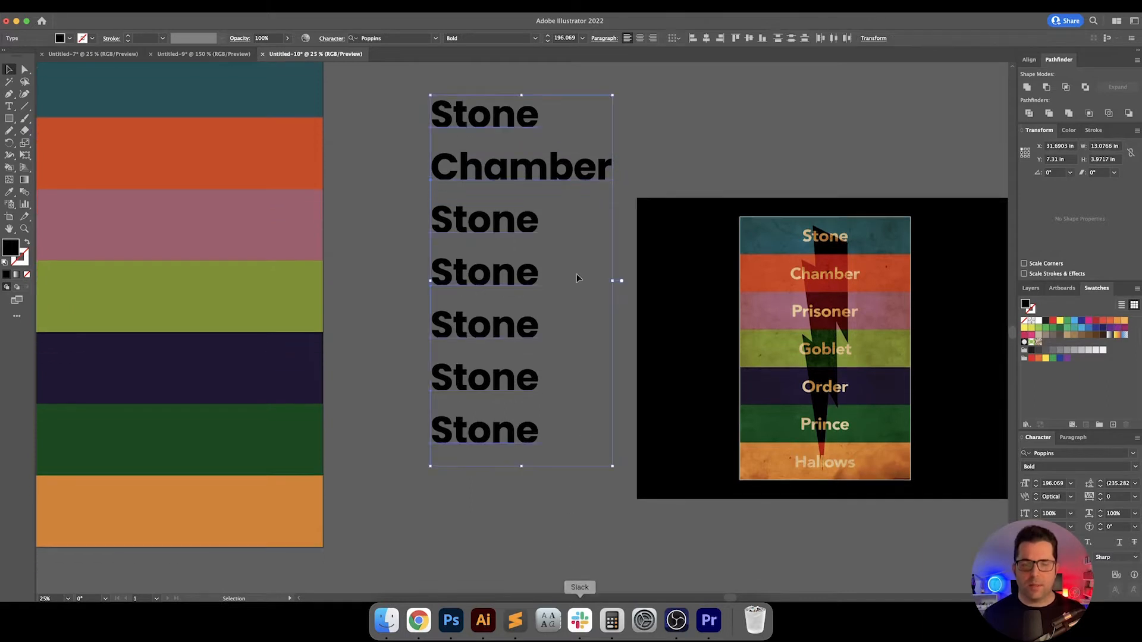
{"action": "left_click", "coordinate": [639, 38]}
{"action": "left_click_drag", "start_coordinate": [447, 130], "coordinate": [492, 130]}
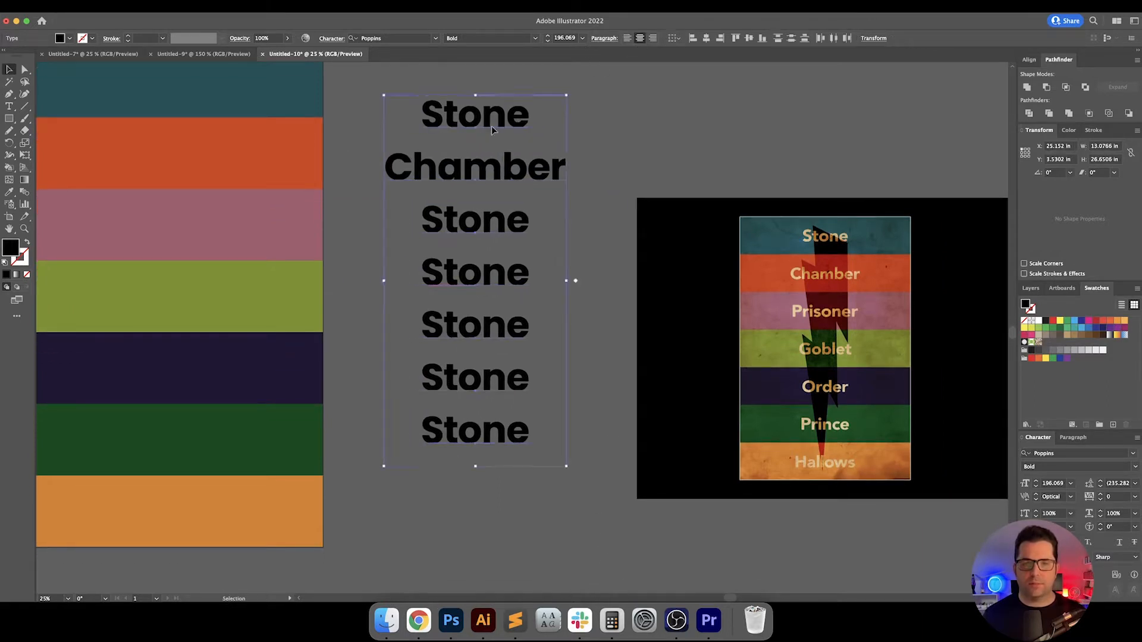
{"action": "left_click", "coordinate": [600, 130]}
{"action": "left_click_drag", "start_coordinate": [604, 142], "coordinate": [616, 157]}
Change the third title in the column to "Prisoner" and the fourth to "Goblet"
{"action": "key", "text": "t"}
{"action": "double_click", "coordinate": [515, 232]}
{"action": "type", "text": "P"}
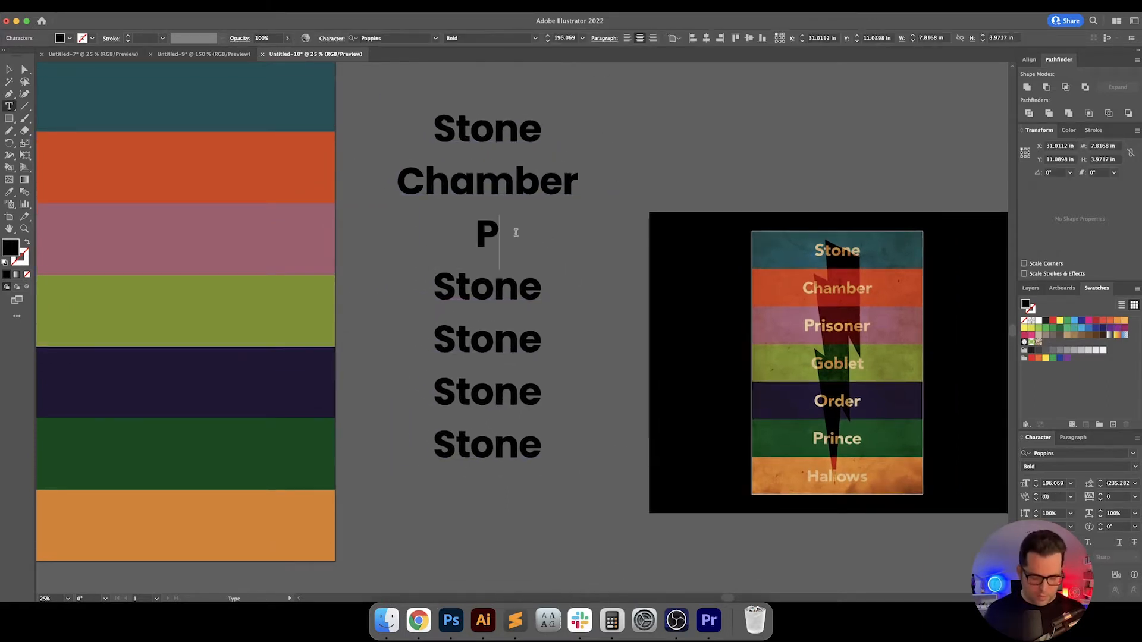
{"action": "type", "text": "risoner"}
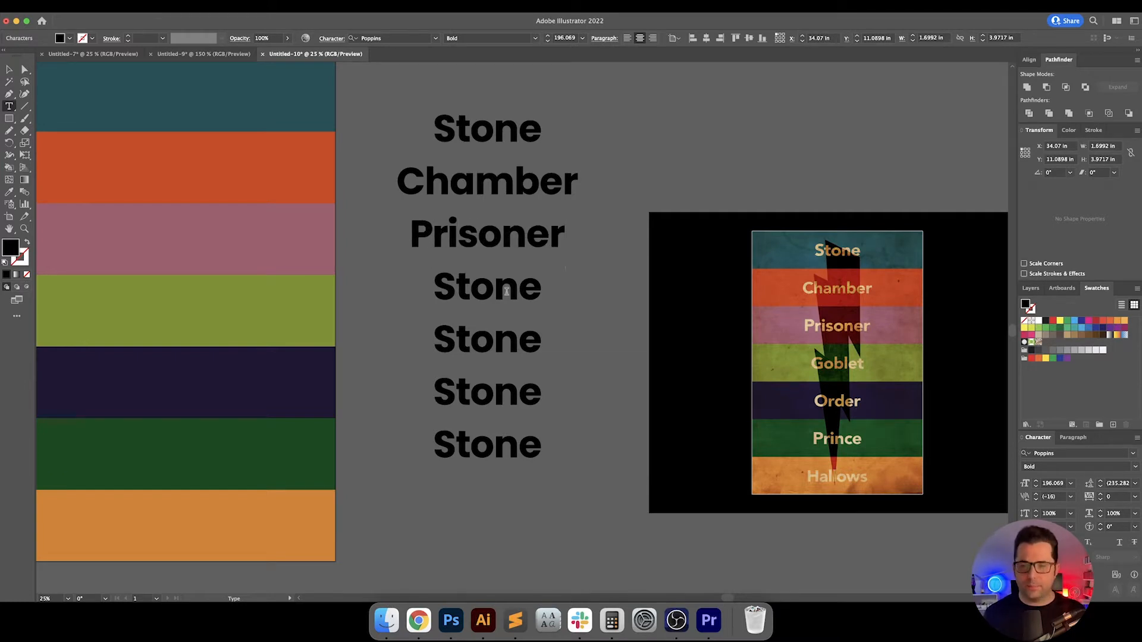
{"action": "double_click", "coordinate": [506, 291]}
{"action": "type", "text": "Goblet"}
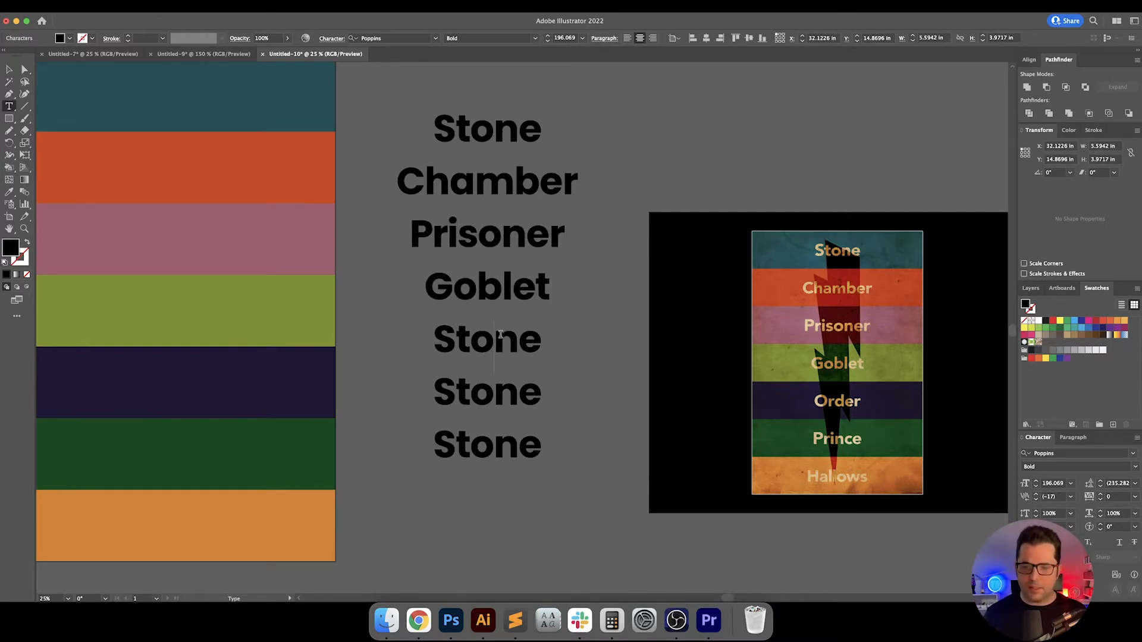
Change the last three titles in the column to "Order", "Prince" and "Hallows"
{"action": "double_click", "coordinate": [500, 335]}
{"action": "type", "text": "Order"}
{"action": "double_click", "coordinate": [495, 403]}
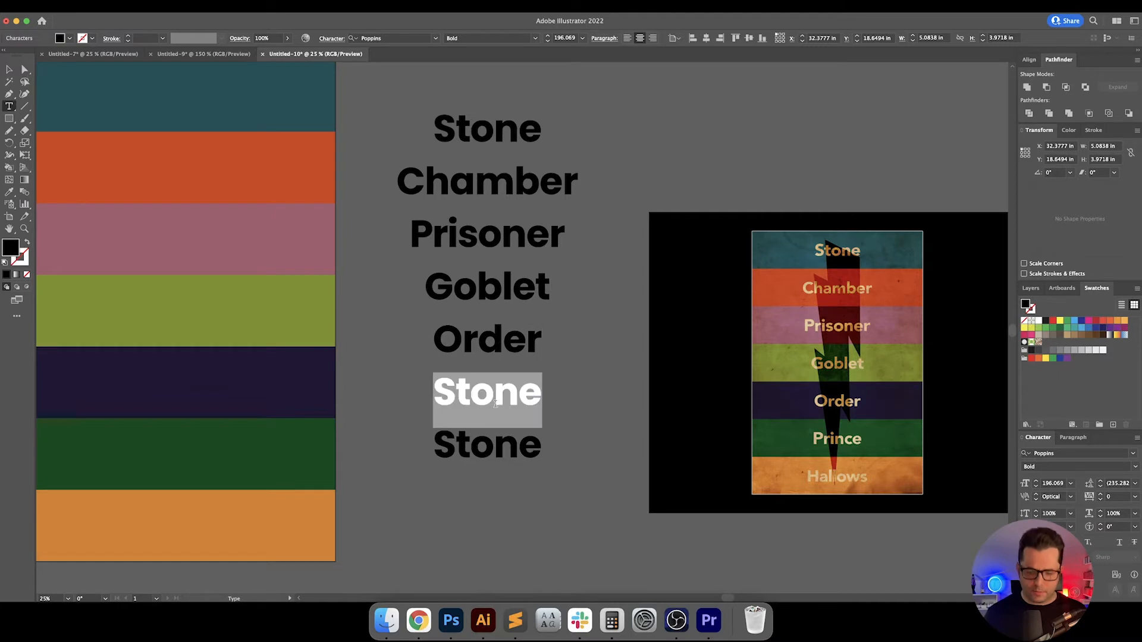
{"action": "type", "text": "Prince"}
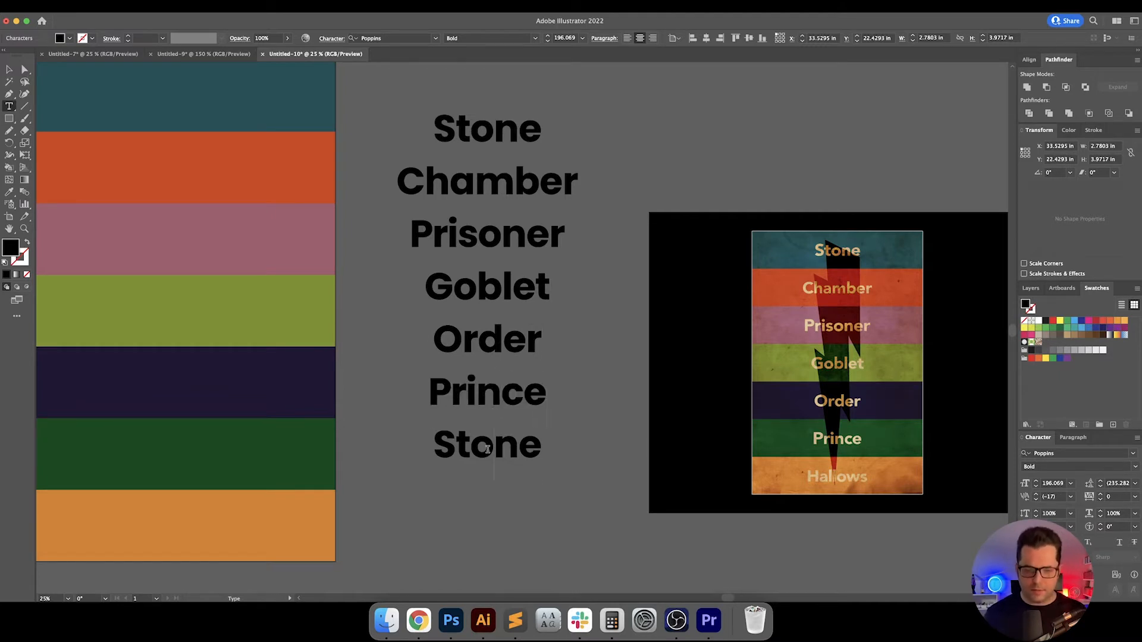
{"action": "double_click", "coordinate": [488, 449]}
{"action": "type", "text": "Hallows"}
{"action": "key", "text": "Escape"}
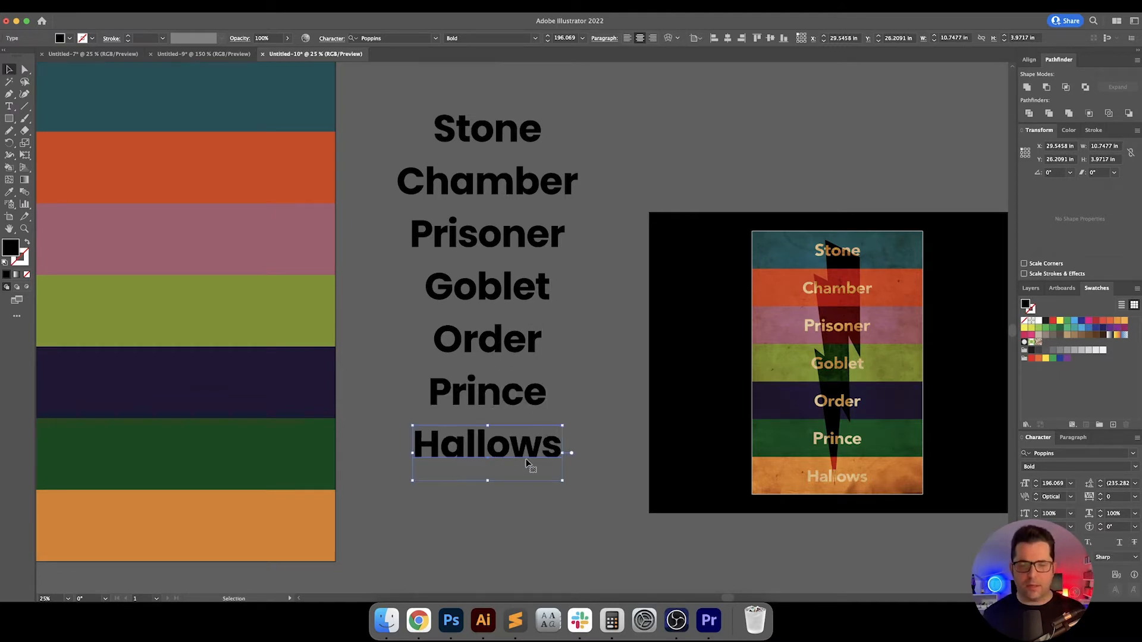
{"action": "left_click", "coordinate": [581, 426]}
Resize all seven stripes together about their centre reference point to 22 in wide and 34 in high
{"action": "left_click_drag", "start_coordinate": [583, 386], "coordinate": [596, 393]}
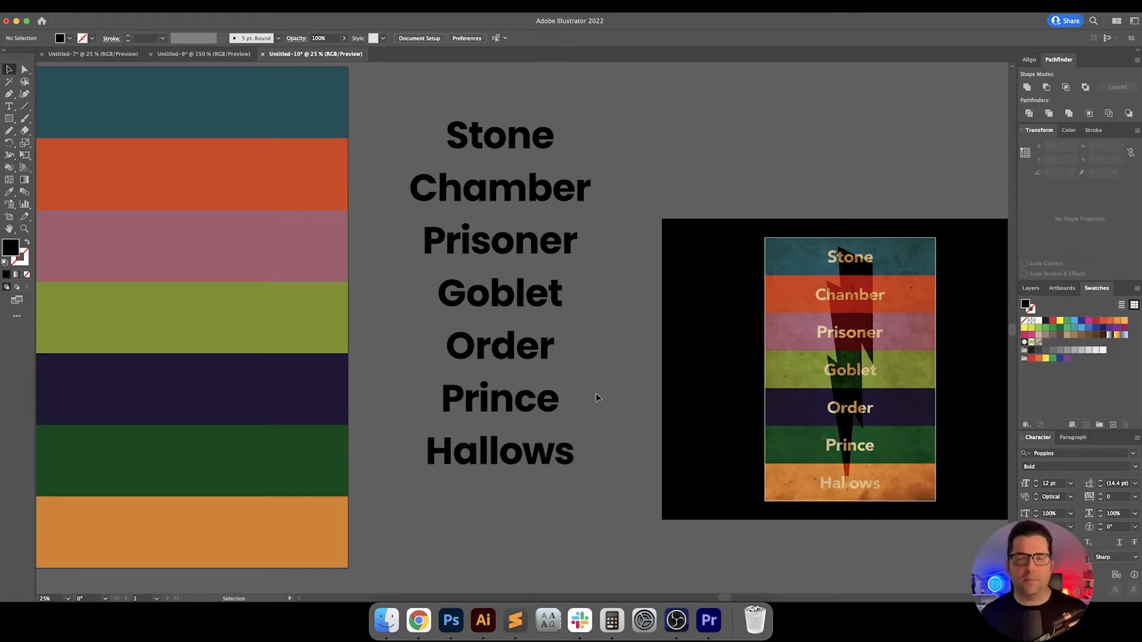
{"action": "left_click_drag", "start_coordinate": [601, 349], "coordinate": [641, 361]}
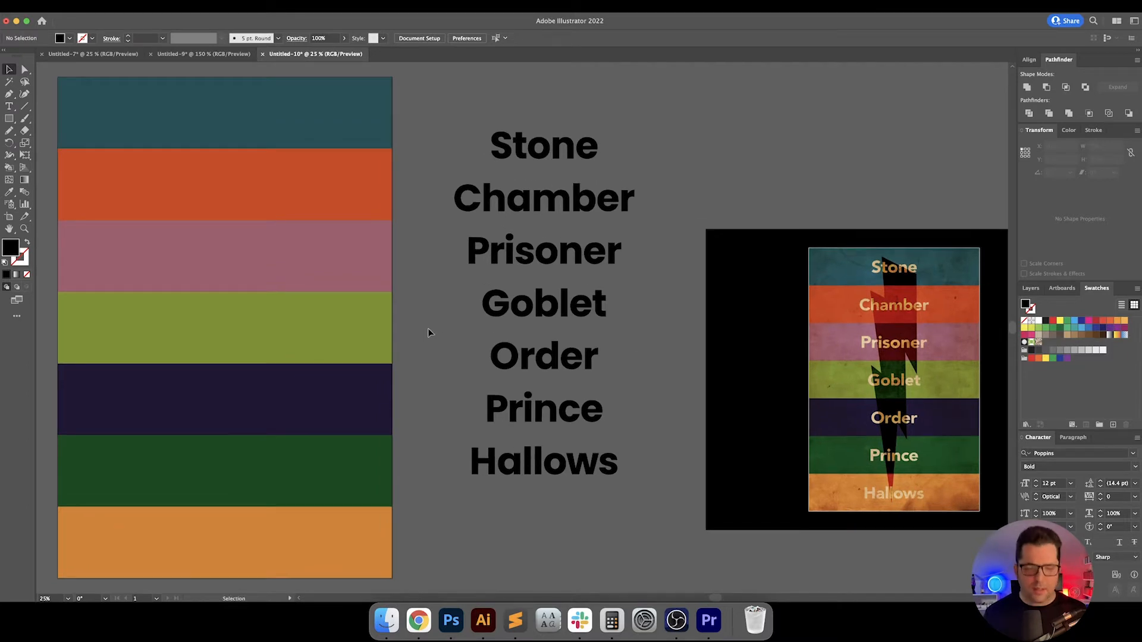
{"action": "scroll", "coordinate": [429, 332], "scroll_direction": "left", "scroll_amount": 5}
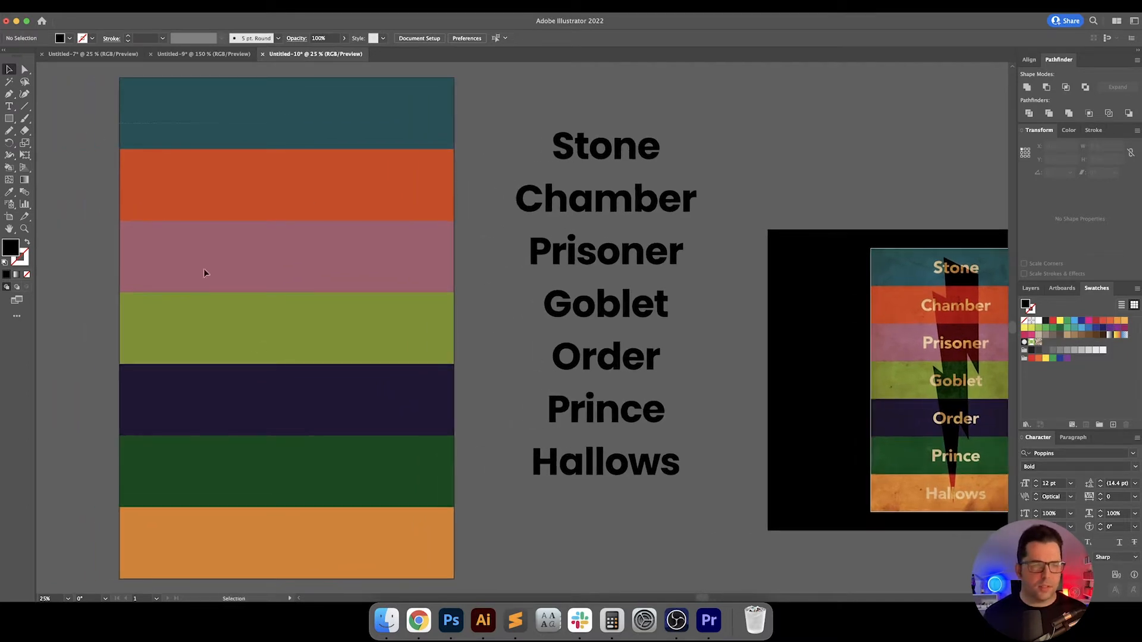
{"action": "left_click_drag", "start_coordinate": [204, 272], "coordinate": [383, 516]}
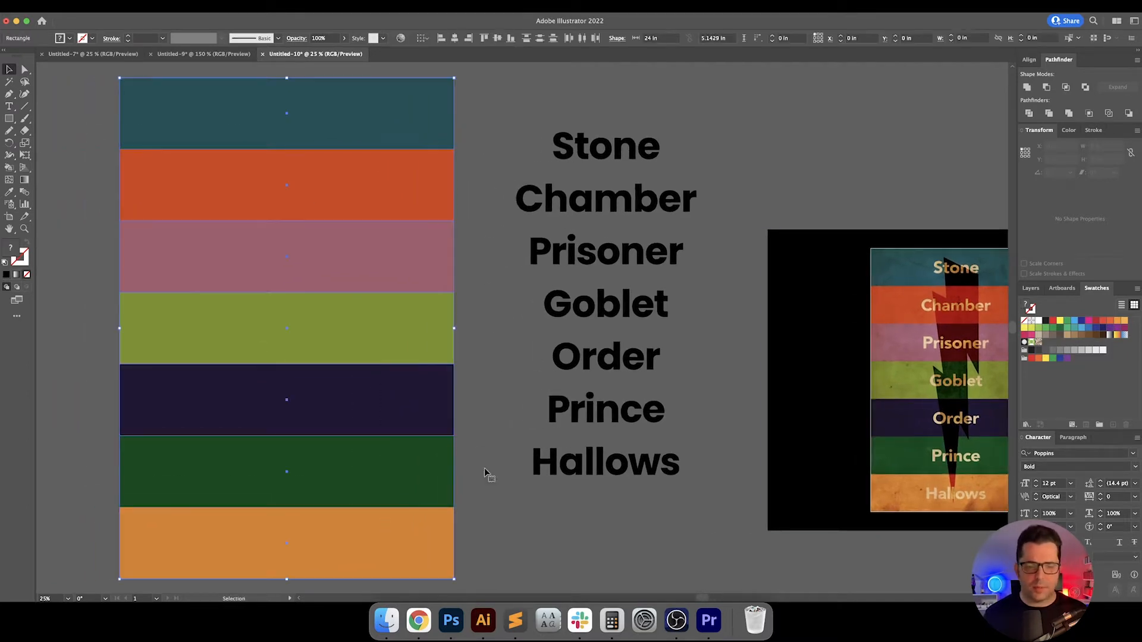
{"action": "left_click", "coordinate": [1025, 153]}
{"action": "left_click", "coordinate": [1111, 146]}
{"action": "type", "text": "22"}
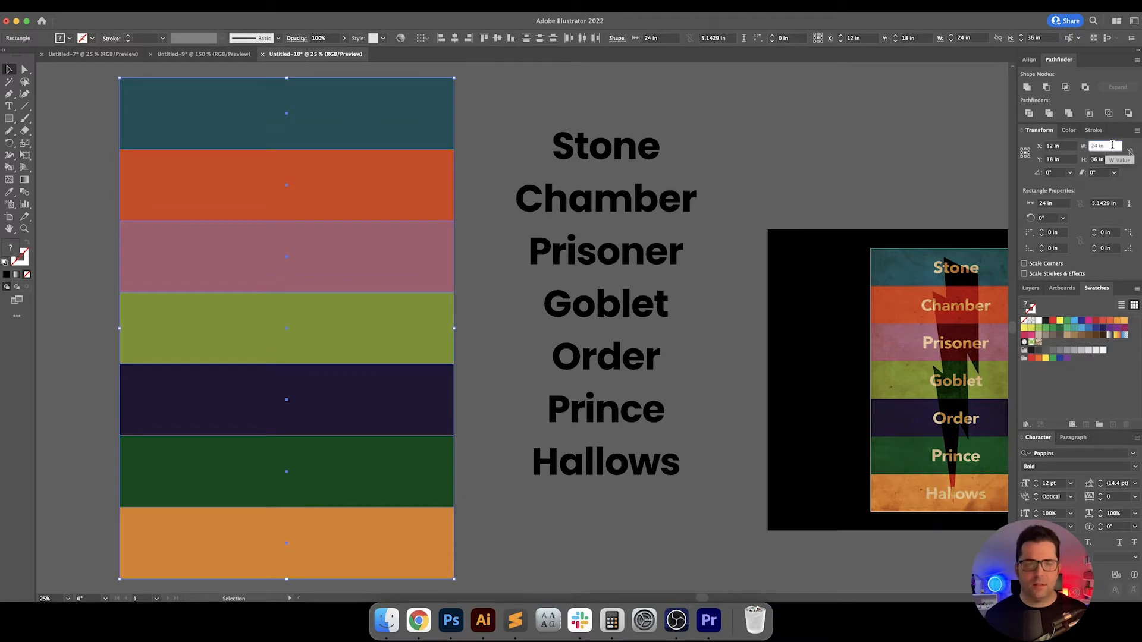
{"action": "key", "text": "Tab"}
{"action": "type", "text": "34"}
{"action": "key", "text": "Return"}
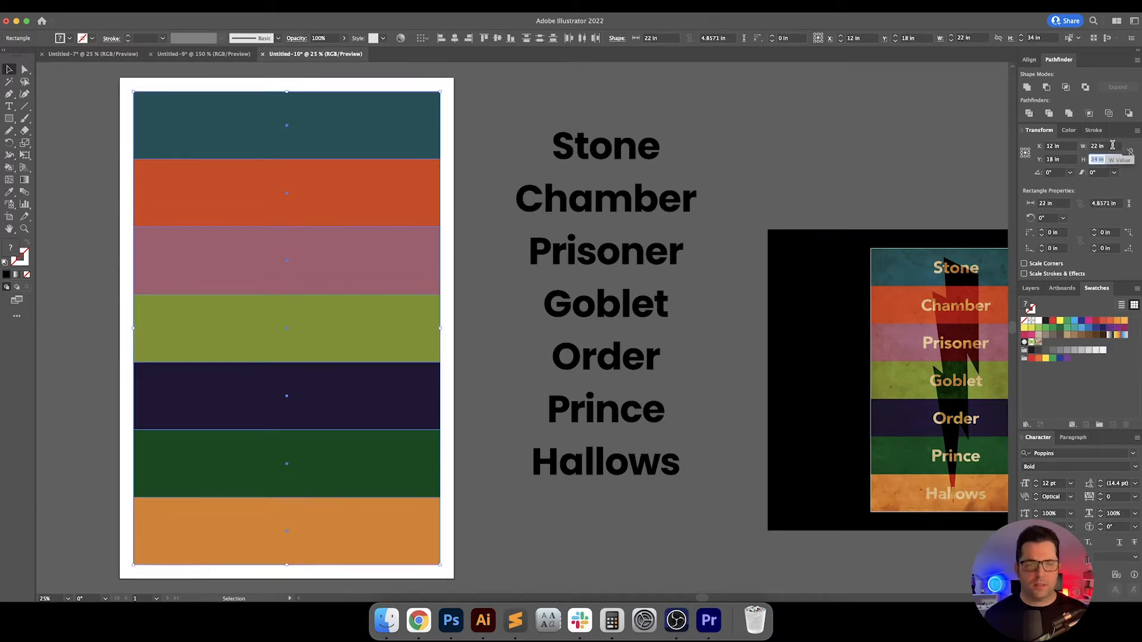
{"action": "left_click", "coordinate": [686, 139]}
Reduce the seven stripes together to 20 in wide and 32 in high for an even, wider white border
{"action": "left_click_drag", "start_coordinate": [685, 138], "coordinate": [713, 144]}
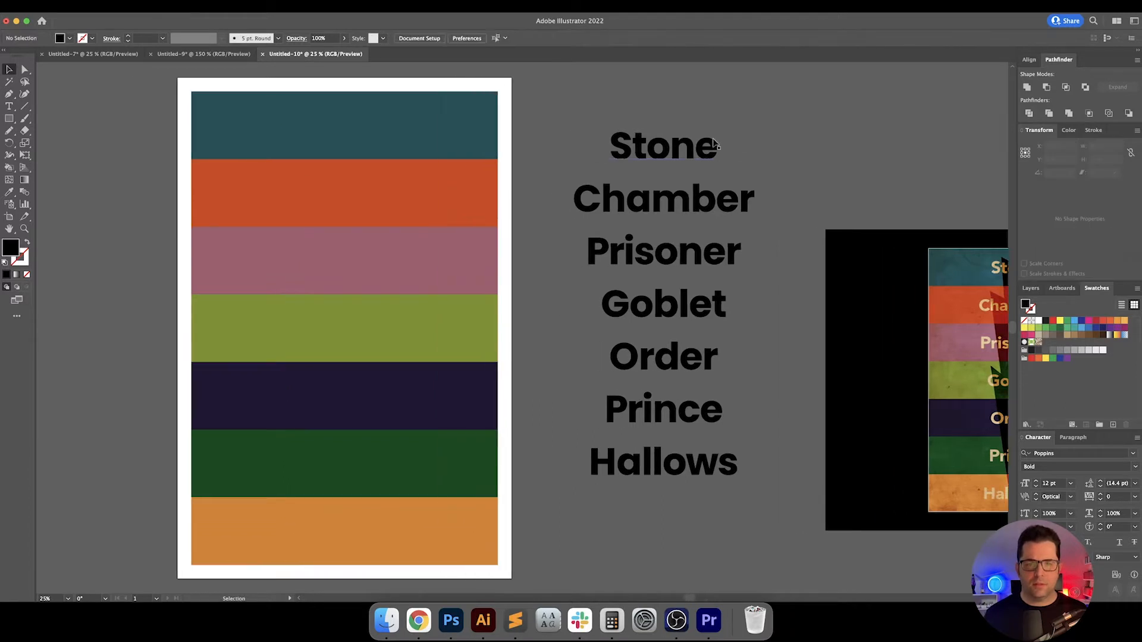
{"action": "left_click_drag", "start_coordinate": [559, 122], "coordinate": [528, 122]}
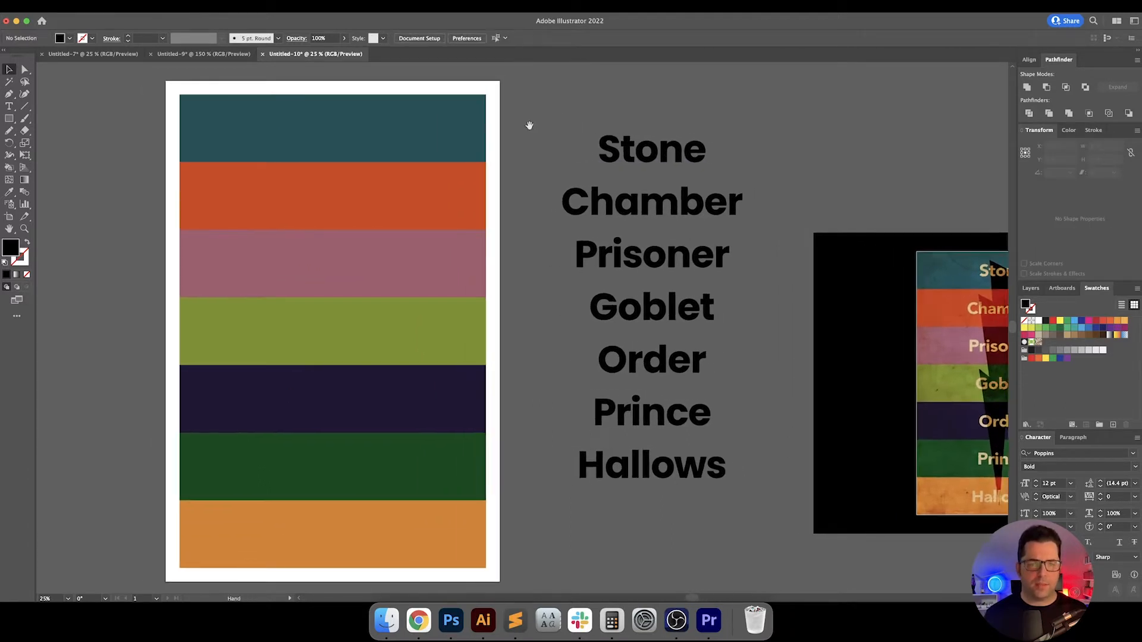
{"action": "left_click_drag", "start_coordinate": [143, 115], "coordinate": [487, 553]}
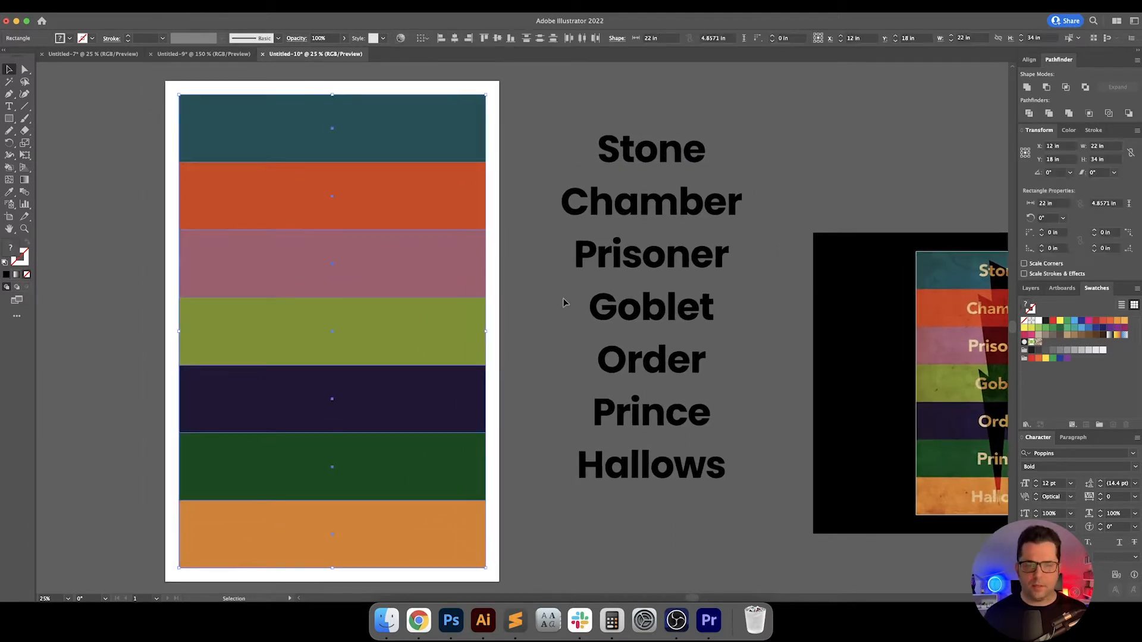
{"action": "left_click", "coordinate": [1108, 148]}
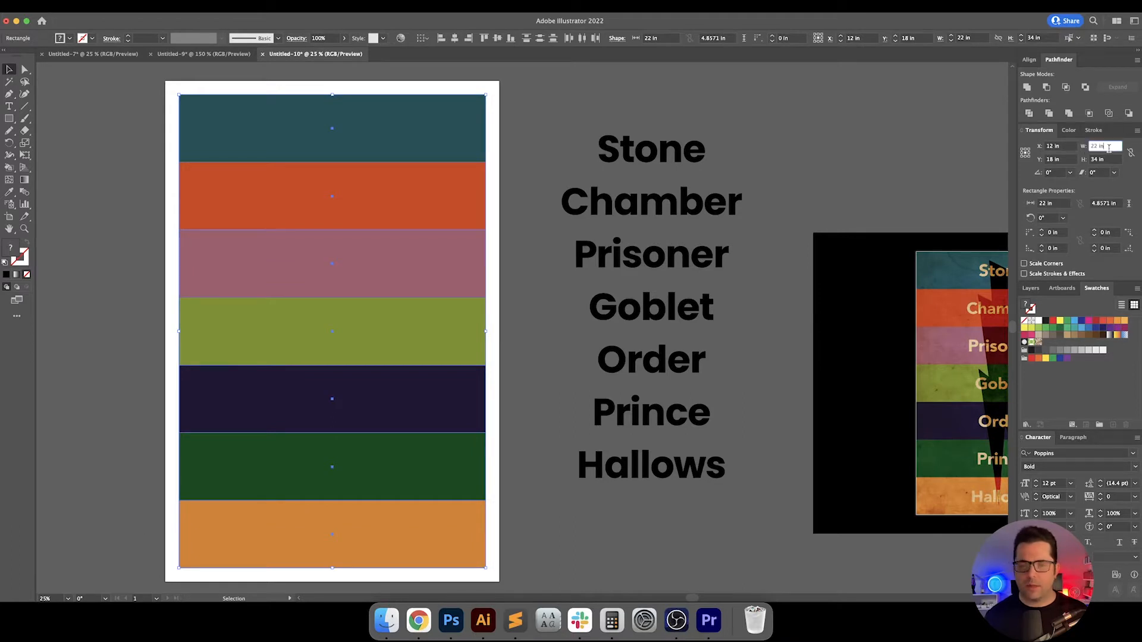
{"action": "key", "text": "Down"}
{"action": "key", "text": "Down"}
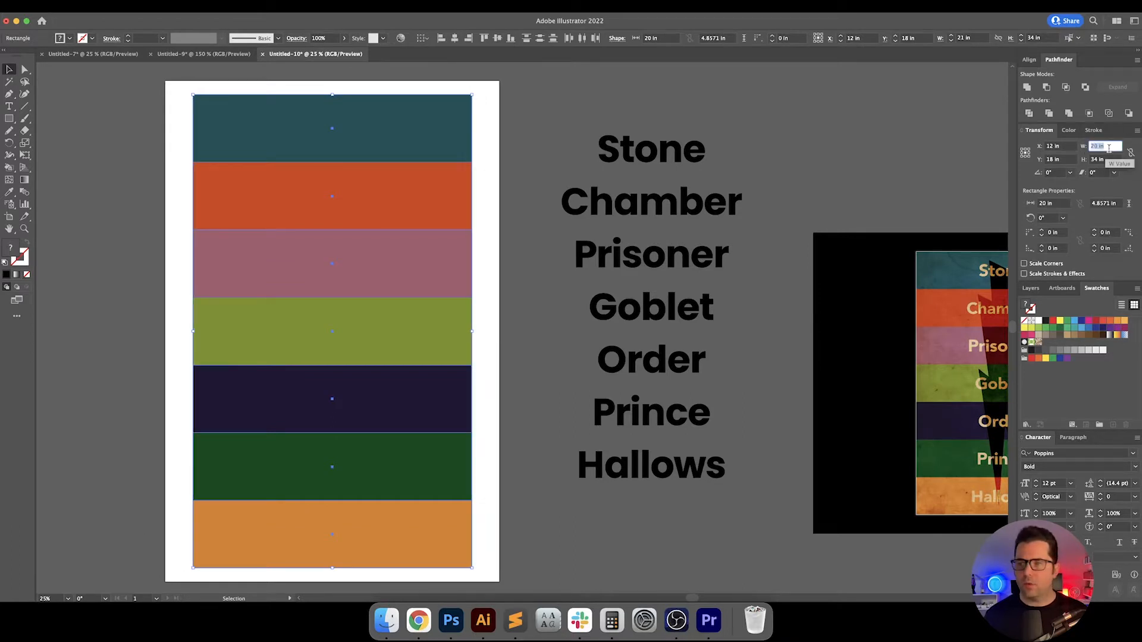
{"action": "key", "text": "Tab"}
{"action": "key", "text": "Down"}
{"action": "key", "text": "Down"}
{"action": "key", "text": "Return"}
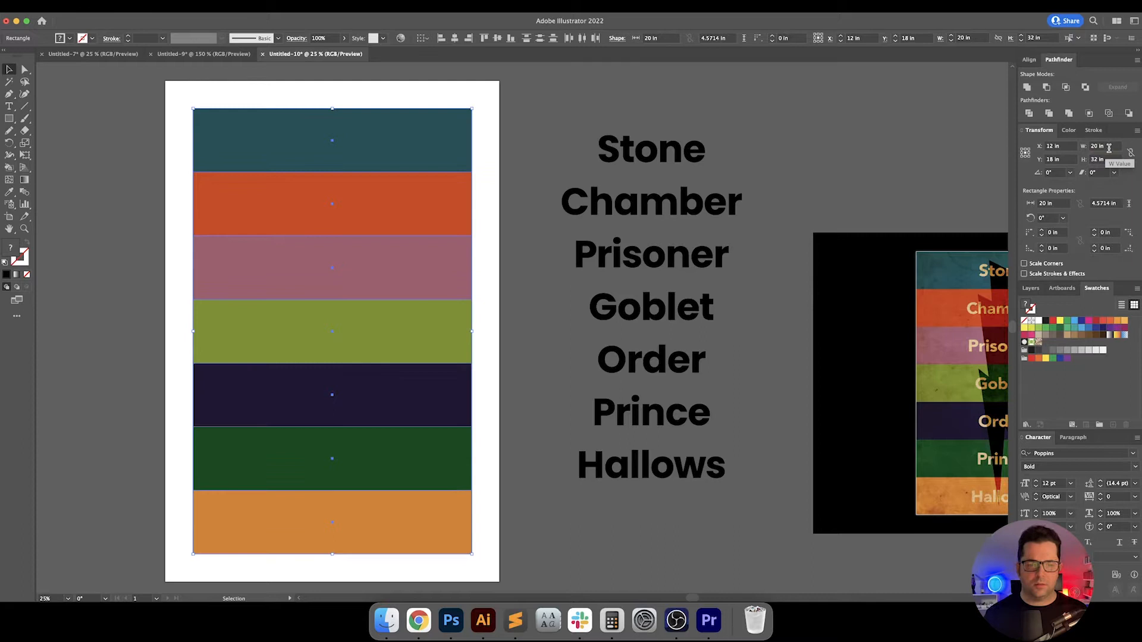
{"action": "left_click", "coordinate": [823, 185]}
{"action": "left_click_drag", "start_coordinate": [815, 183], "coordinate": [808, 183]}
{"action": "left_click_drag", "start_coordinate": [533, 160], "coordinate": [482, 138]}
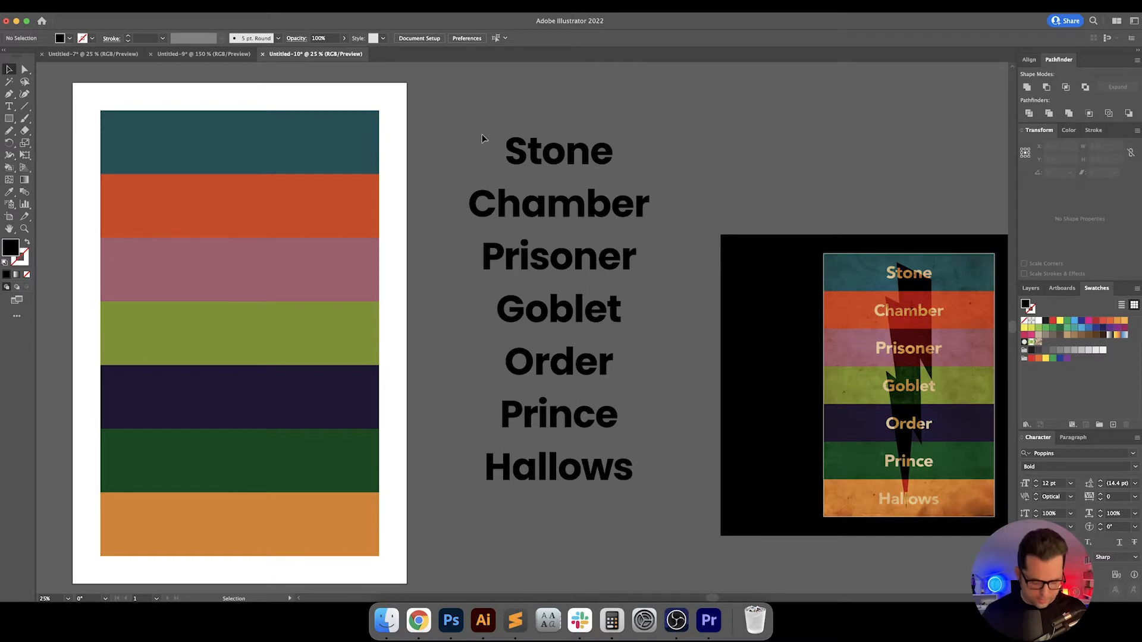
{"action": "left_click_drag", "start_coordinate": [482, 138], "coordinate": [509, 132]}
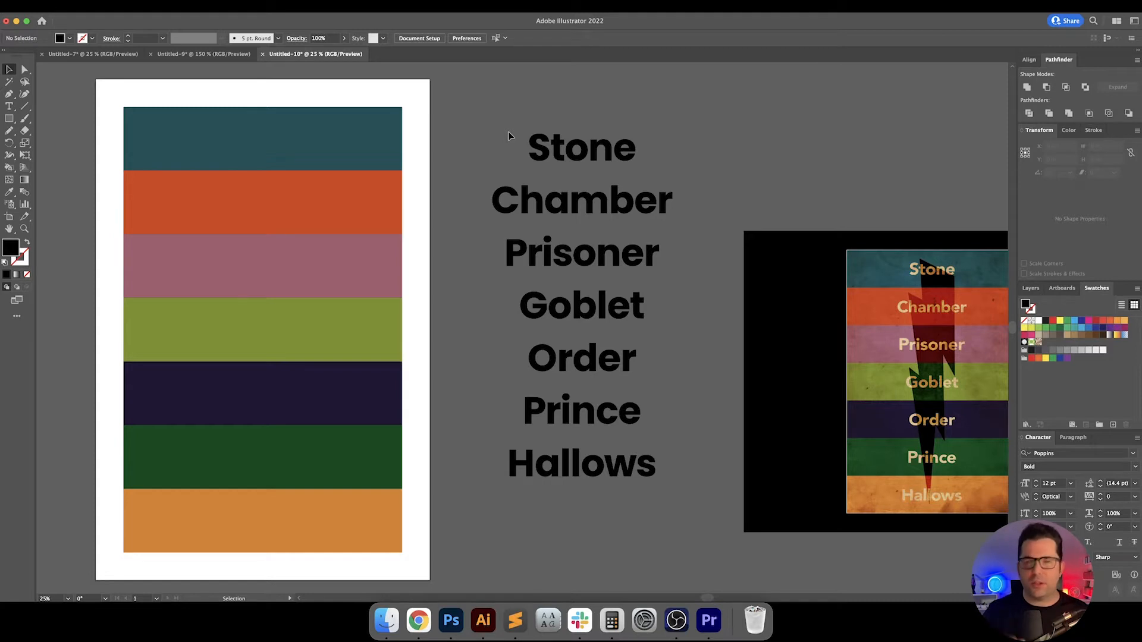
Select all seven titles from Stone to Hallows and sample the artboard's white onto them as their fill colour
{"action": "left_click_drag", "start_coordinate": [507, 137], "coordinate": [461, 141]}
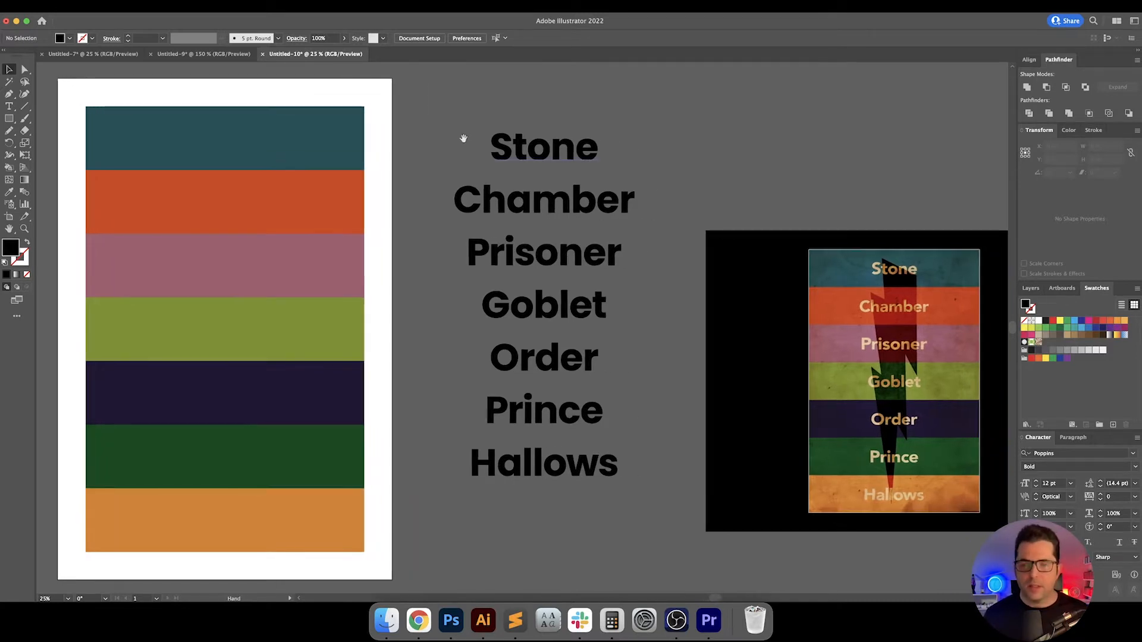
{"action": "left_click", "coordinate": [540, 173]}
{"action": "scroll", "coordinate": [539, 173], "scroll_direction": "left", "scroll_amount": 2}
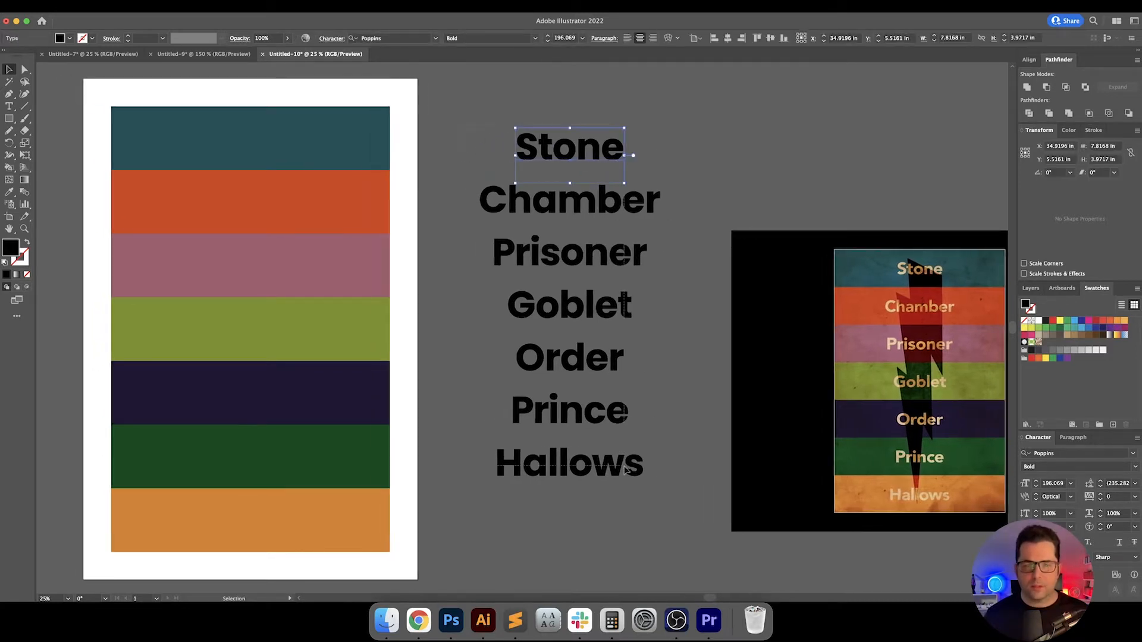
{"action": "key", "text": "super+a"}
{"action": "key", "text": "i"}
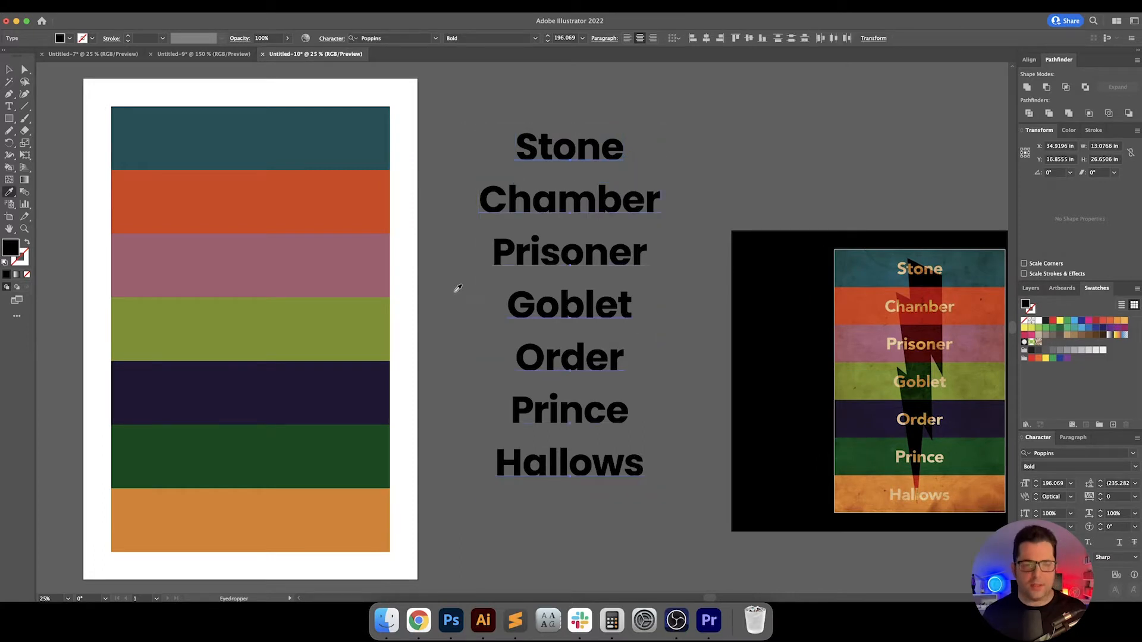
{"action": "left_click", "coordinate": [416, 270]}
{"action": "key", "text": "v"}
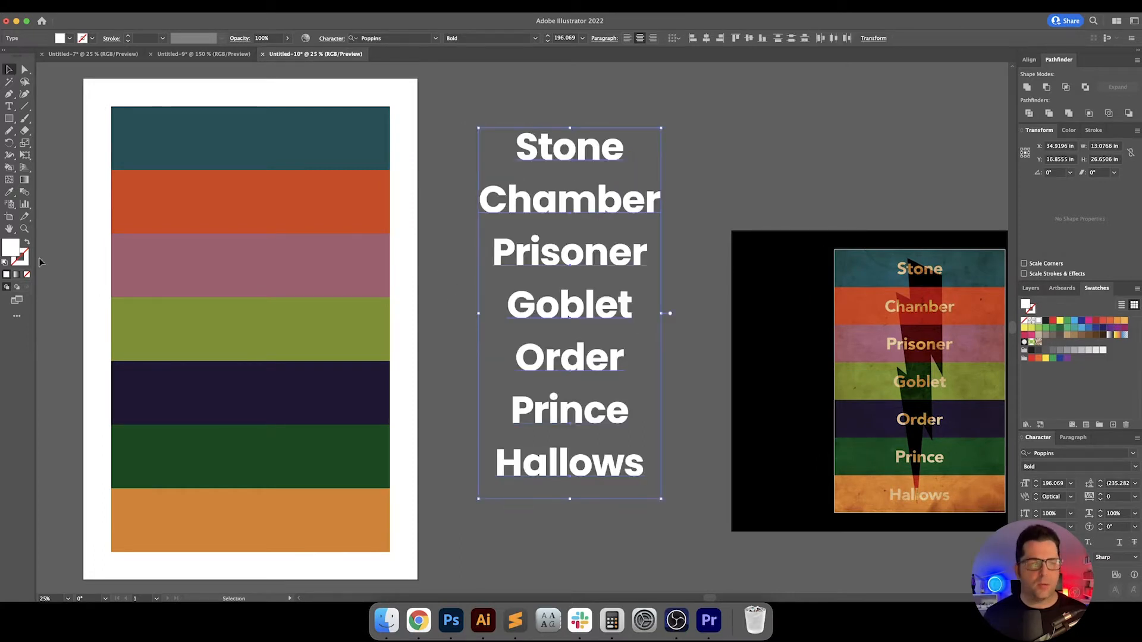
Change the fill of all seven titles to a light warm beige with hue 32° and 20% saturation
{"action": "double_click", "coordinate": [15, 251]}
{"action": "left_click", "coordinate": [795, 394]}
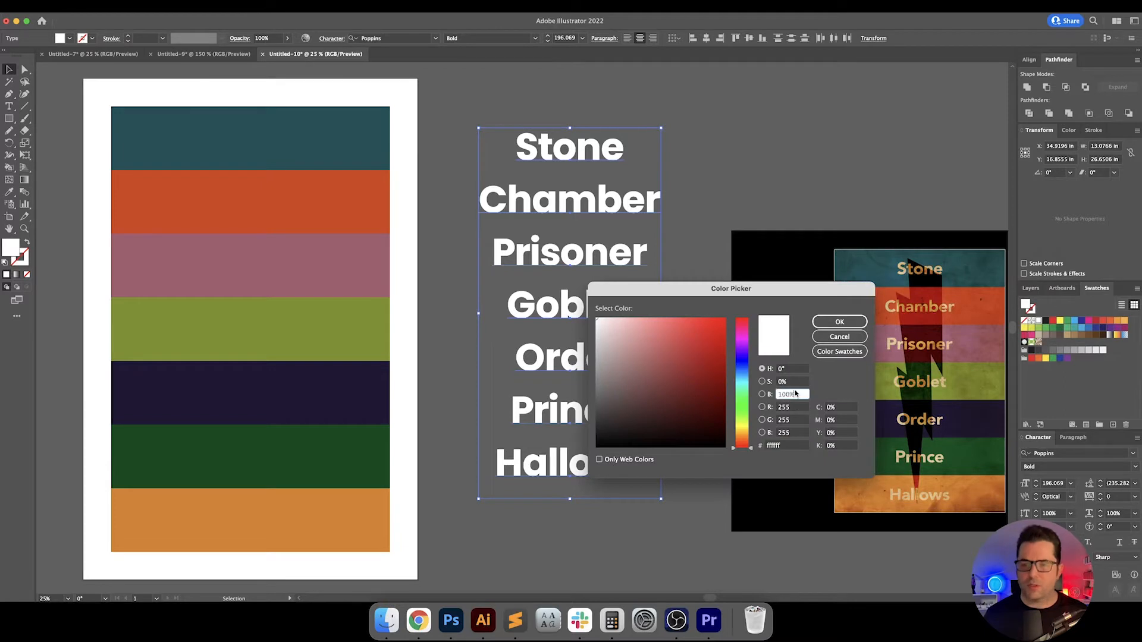
{"action": "key", "text": "shift+Down"}
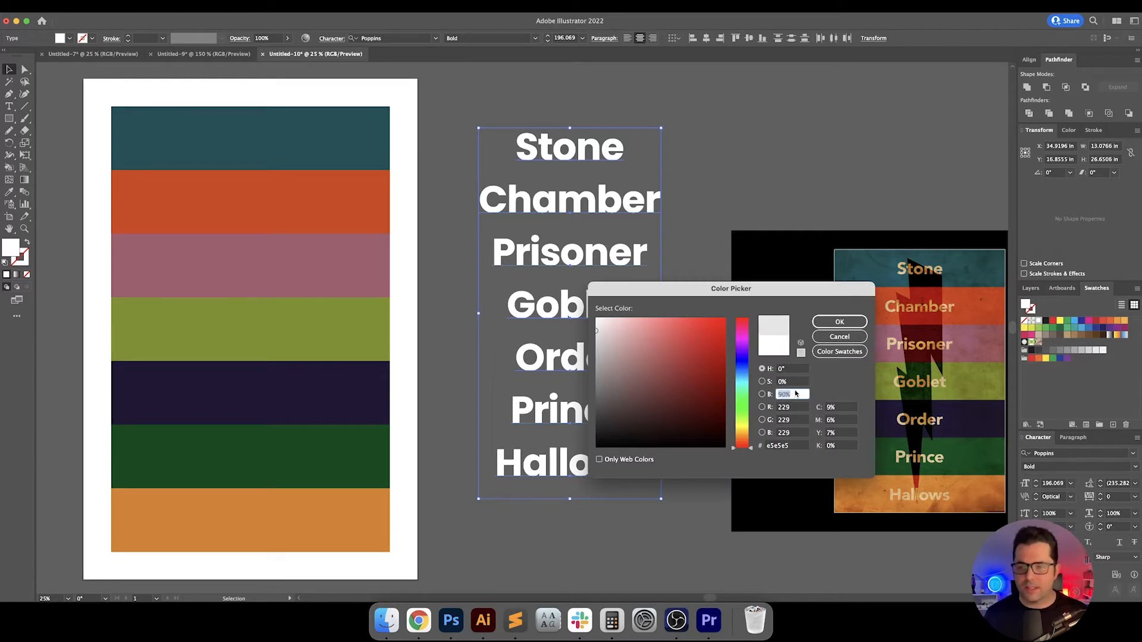
{"action": "key", "text": "shift+Down"}
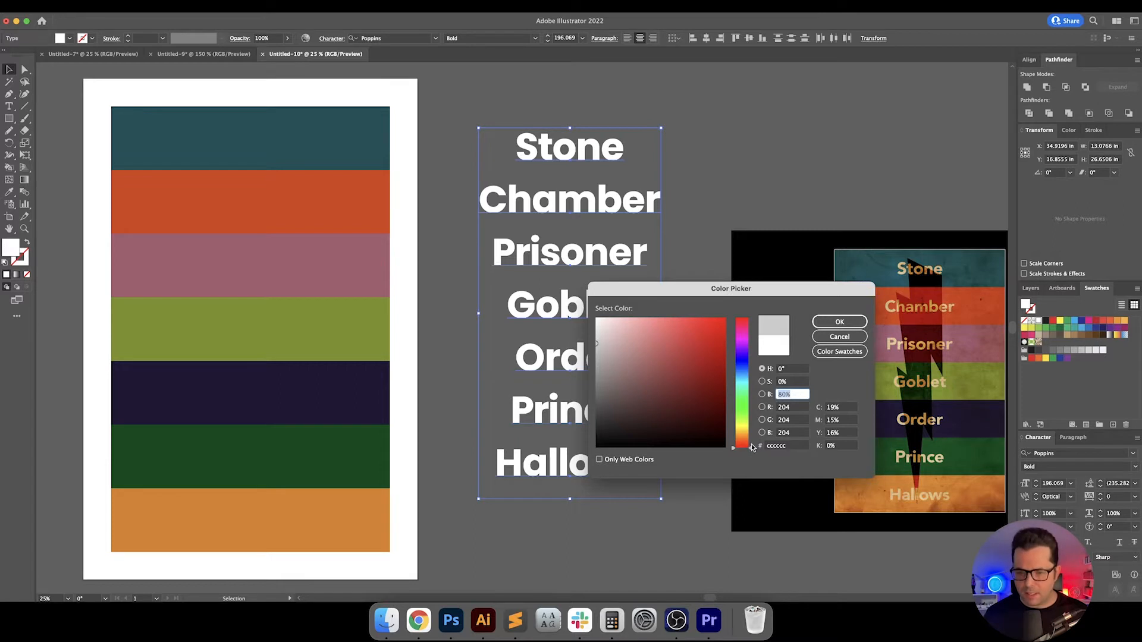
{"action": "left_click_drag", "start_coordinate": [752, 447], "coordinate": [753, 437]}
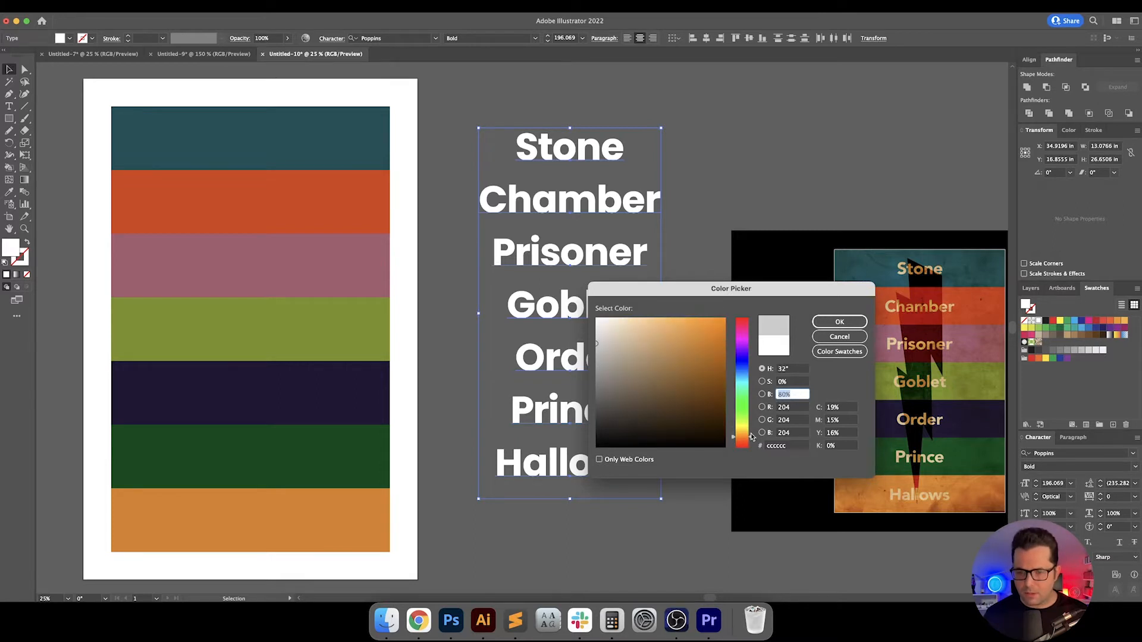
{"action": "left_click", "coordinate": [792, 383]}
{"action": "key", "text": "shift+Up"}
{"action": "key", "text": "shift+Up"}
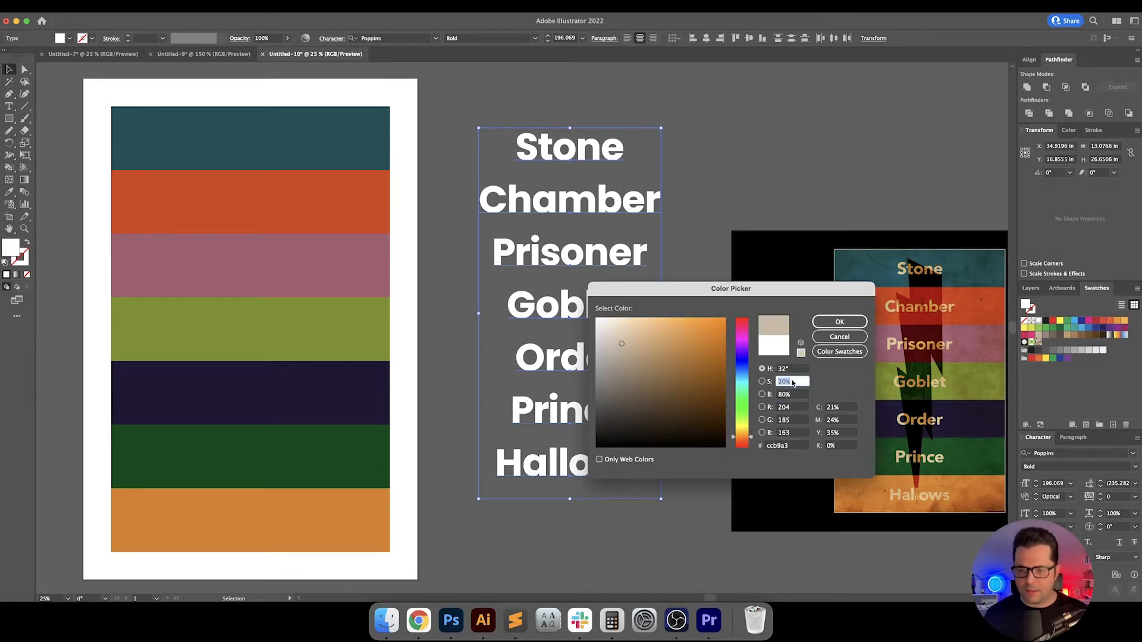
{"action": "key", "text": "Tab"}
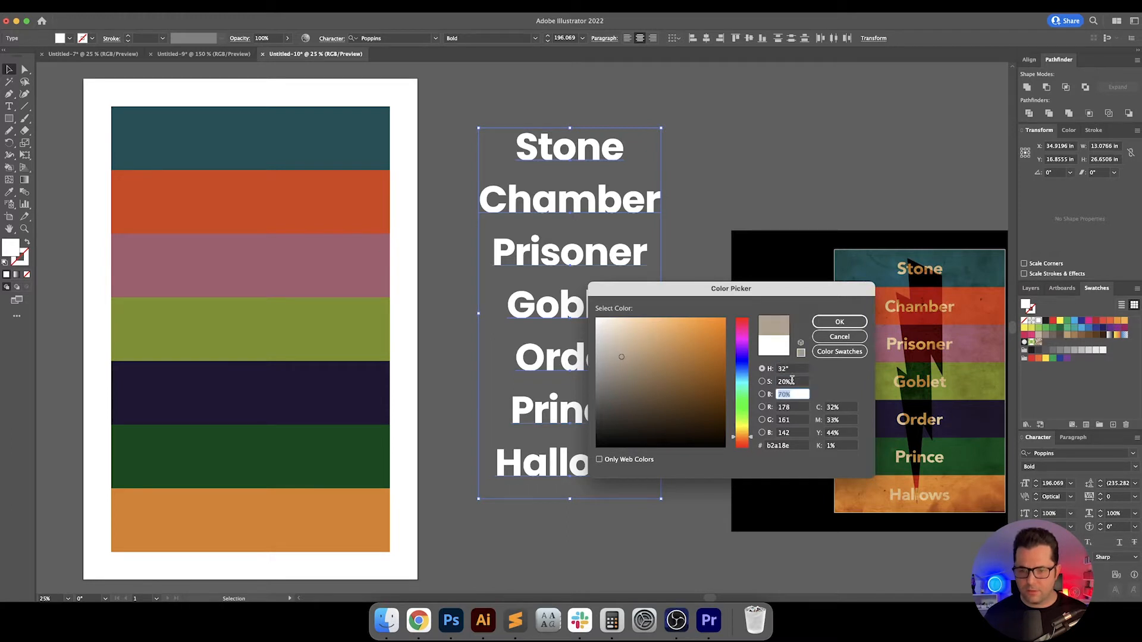
{"action": "key", "text": "Return"}
{"action": "left_click", "coordinate": [689, 346]}
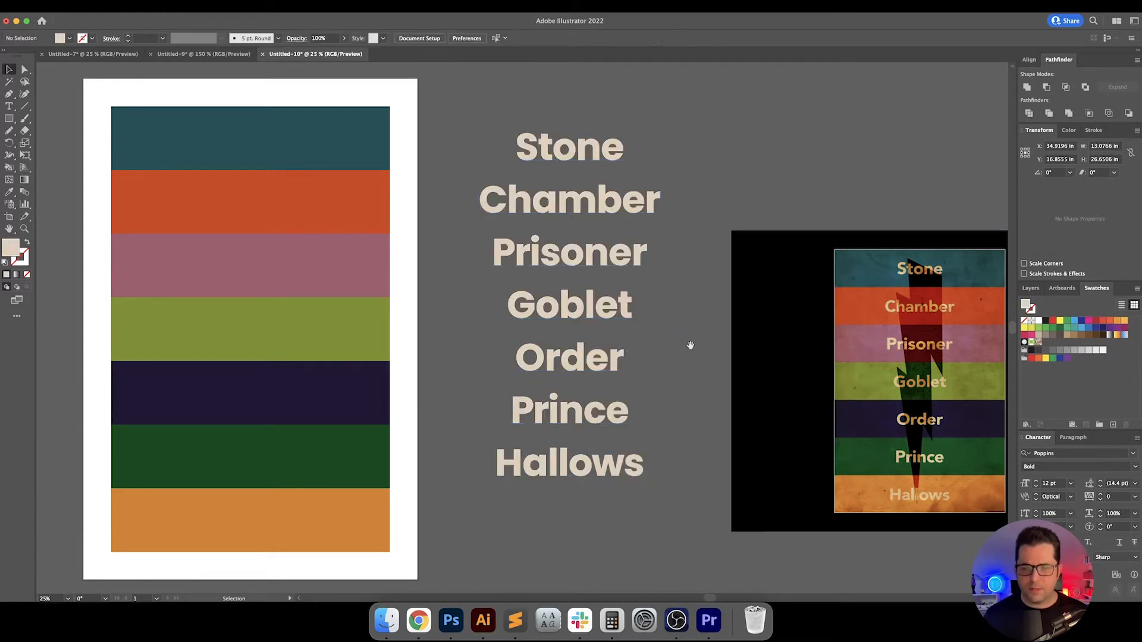
Reduce the font size of all seven titles together to 150 pt
{"action": "left_click_drag", "start_coordinate": [675, 347], "coordinate": [715, 347]}
{"action": "left_click_drag", "start_coordinate": [859, 307], "coordinate": [726, 309]}
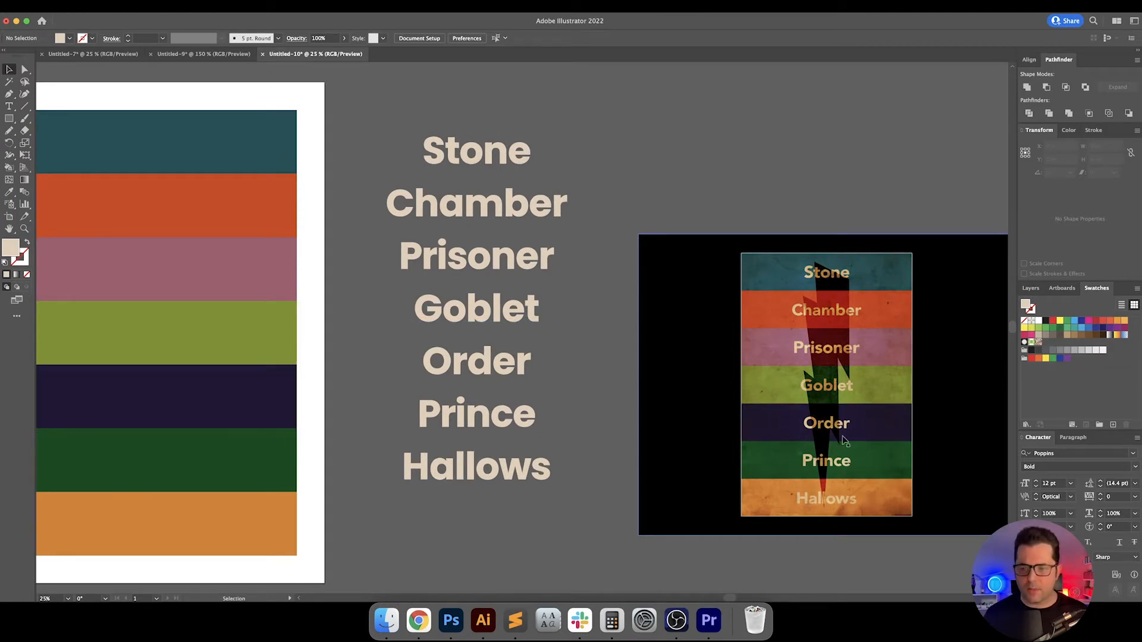
{"action": "scroll", "coordinate": [782, 297], "scroll_direction": "right", "scroll_amount": 1}
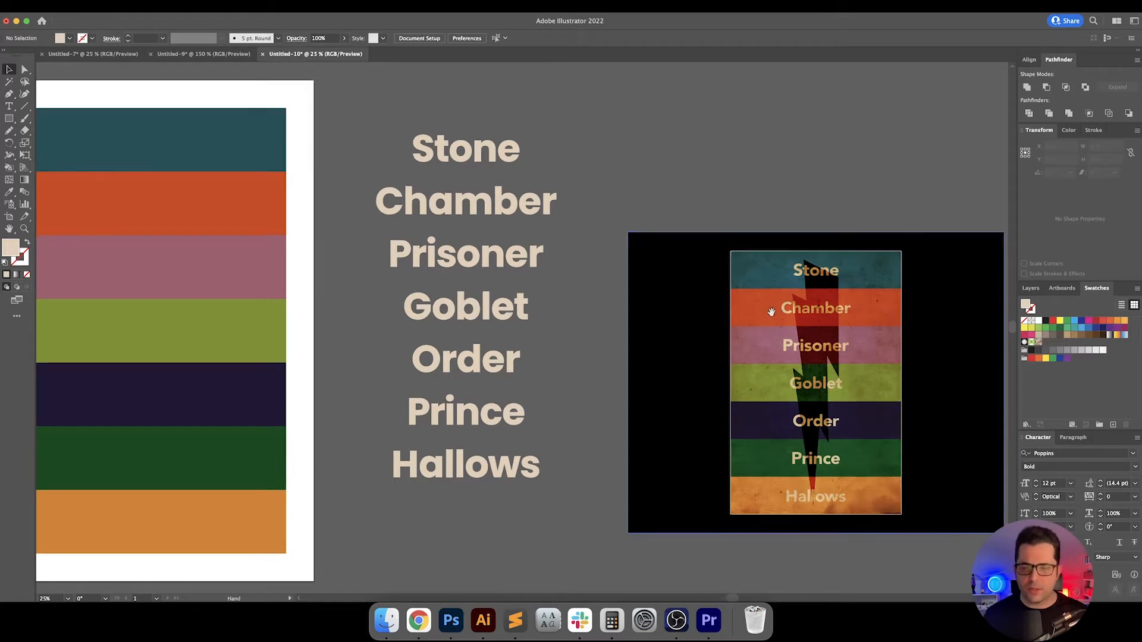
{"action": "scroll", "coordinate": [652, 189], "scroll_direction": "left", "scroll_amount": 5}
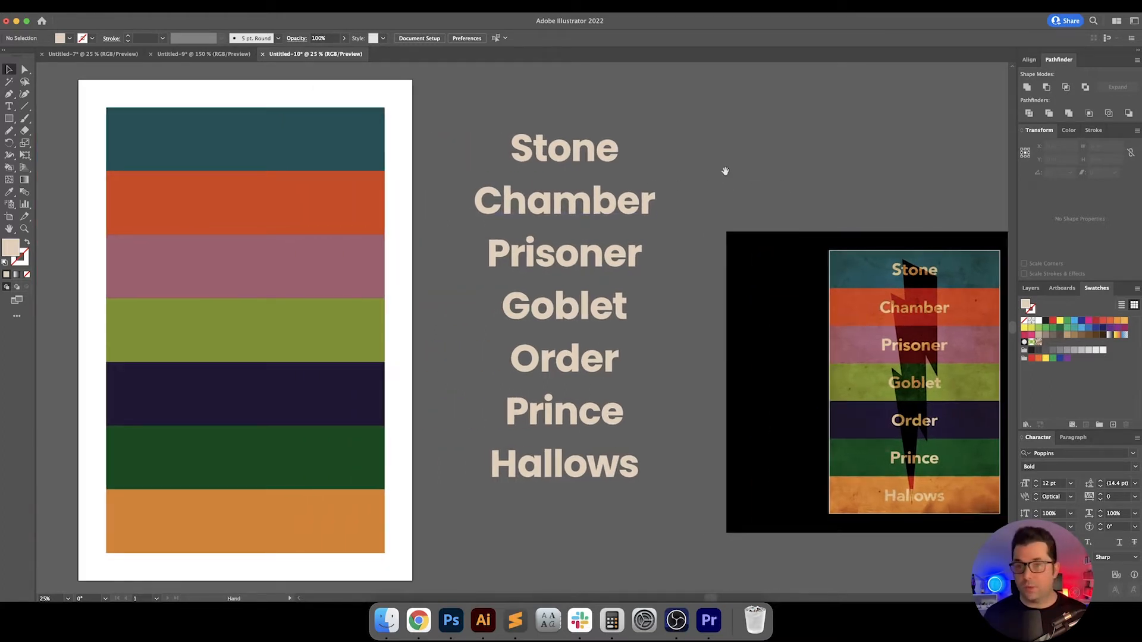
{"action": "left_click_drag", "start_coordinate": [725, 171], "coordinate": [777, 182]}
{"action": "left_click", "coordinate": [591, 169]}
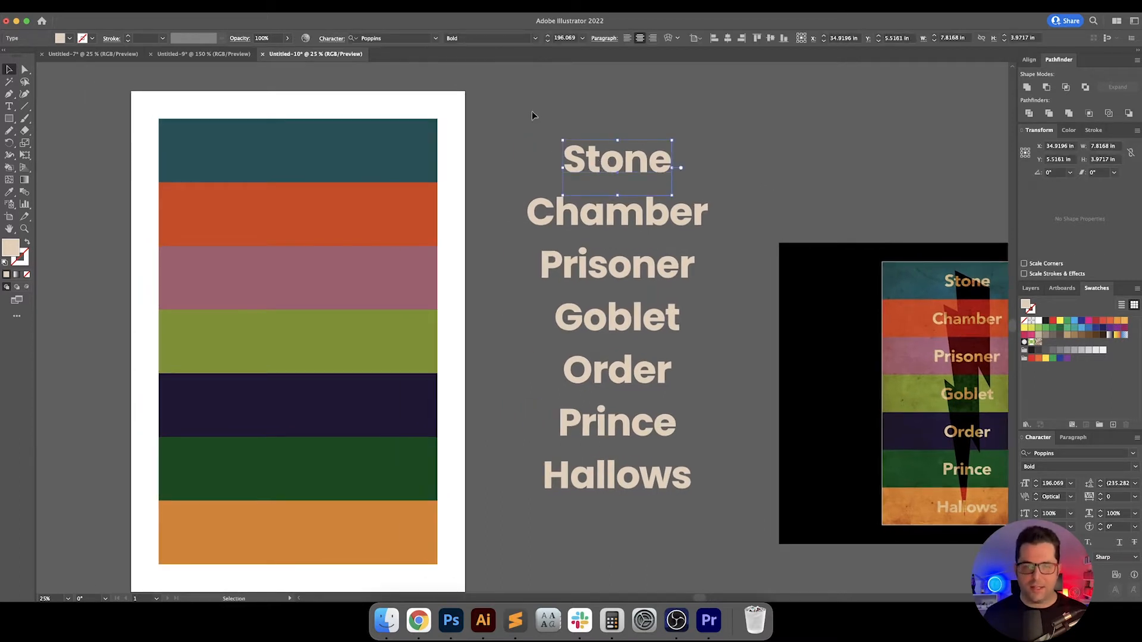
{"action": "left_click_drag", "start_coordinate": [640, 537], "coordinate": [499, 33]}
{"action": "left_click", "coordinate": [563, 37]}
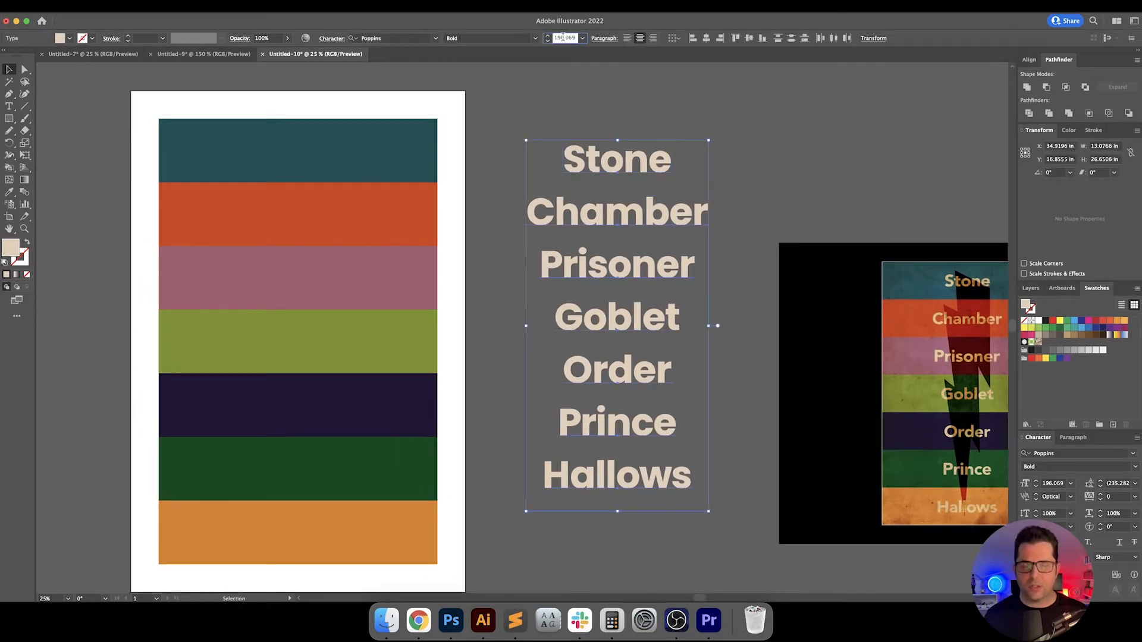
{"action": "type", "text": "150"}
{"action": "key", "text": "Return"}
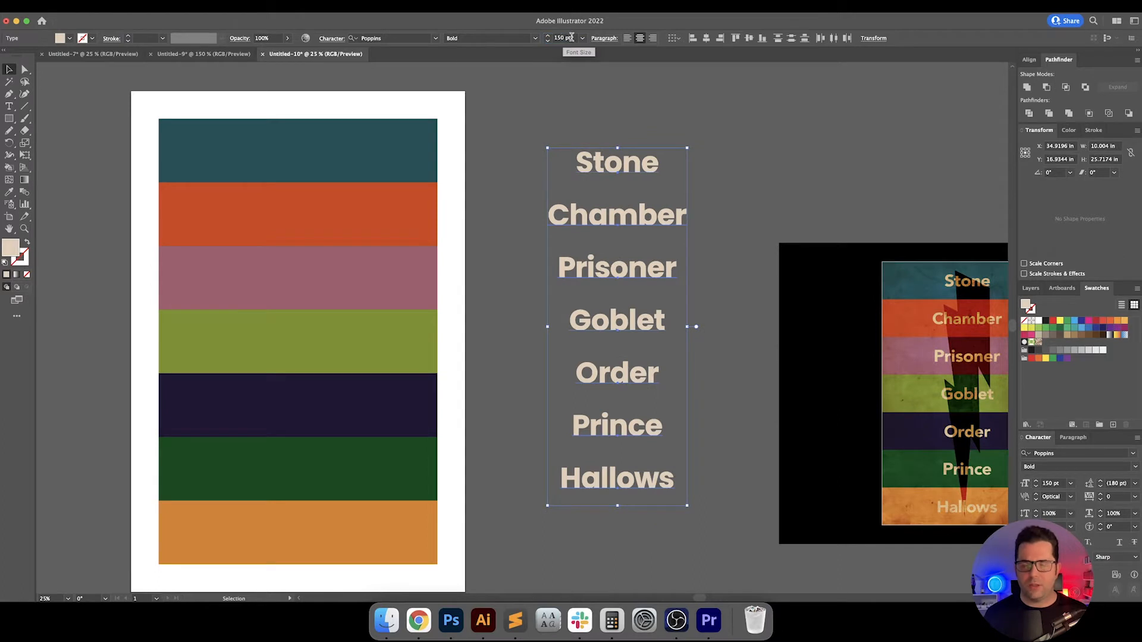
{"action": "left_click", "coordinate": [597, 94]}
Centre the "Stone" title horizontally and vertically on the teal stripe, with the stripe as the key object
{"action": "scroll", "coordinate": [402, 115], "scroll_direction": "left", "scroll_amount": 5}
{"action": "left_click", "coordinate": [409, 138]}
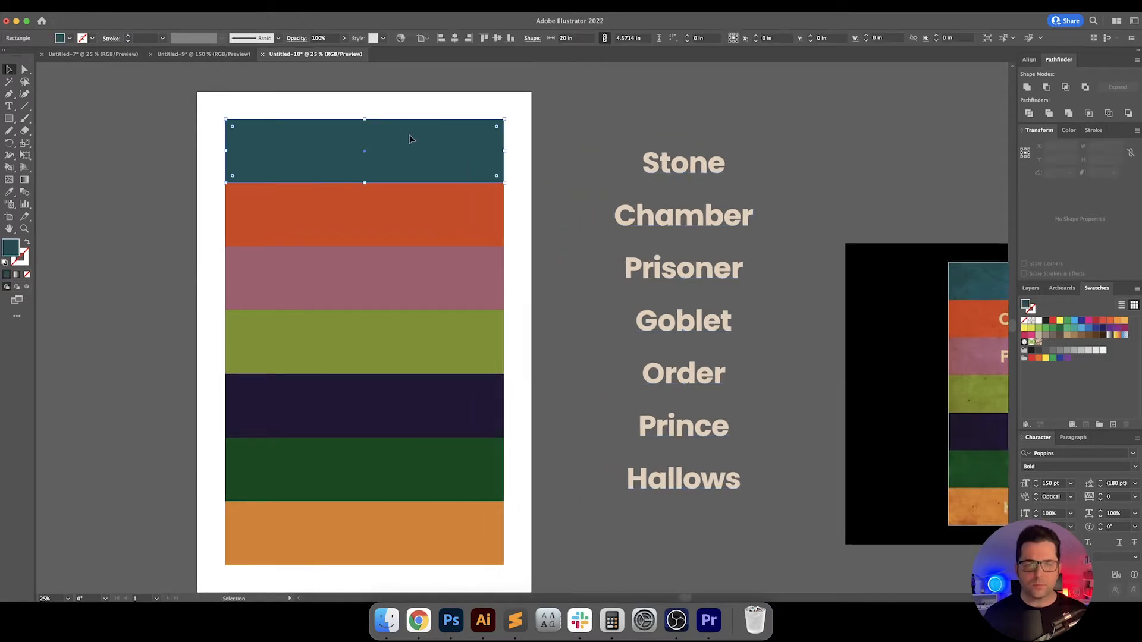
{"action": "left_click", "coordinate": [702, 157], "text": "shift"}
{"action": "left_click", "coordinate": [491, 132]}
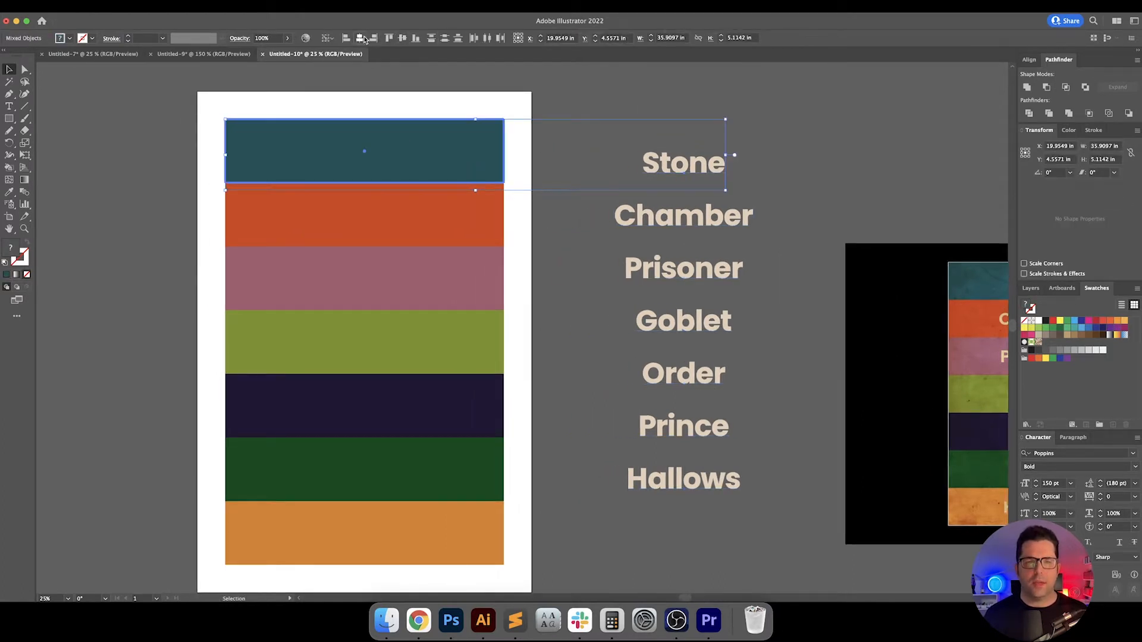
{"action": "left_click", "coordinate": [359, 38]}
{"action": "left_click", "coordinate": [403, 38]}
{"action": "left_click", "coordinate": [579, 137]}
Centre the "Chamber" title on the red-orange stripe, aligning to the stripe as the key object
{"action": "scroll", "coordinate": [603, 139], "scroll_direction": "right", "scroll_amount": 3}
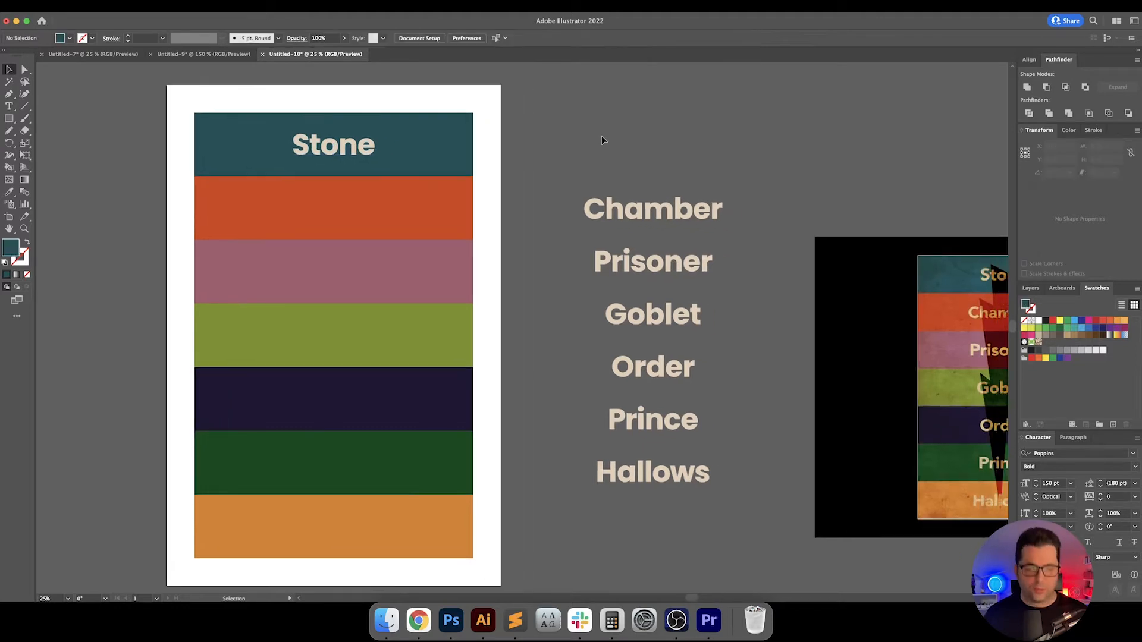
{"action": "scroll", "coordinate": [605, 138], "scroll_direction": "right", "scroll_amount": 3}
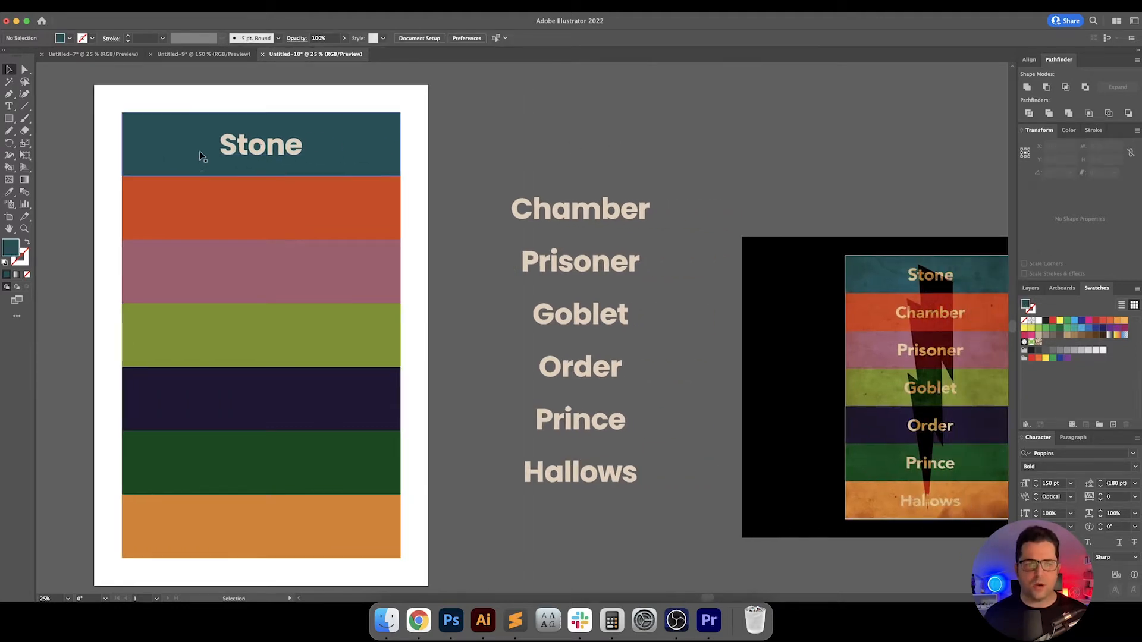
{"action": "left_click", "coordinate": [588, 215]}
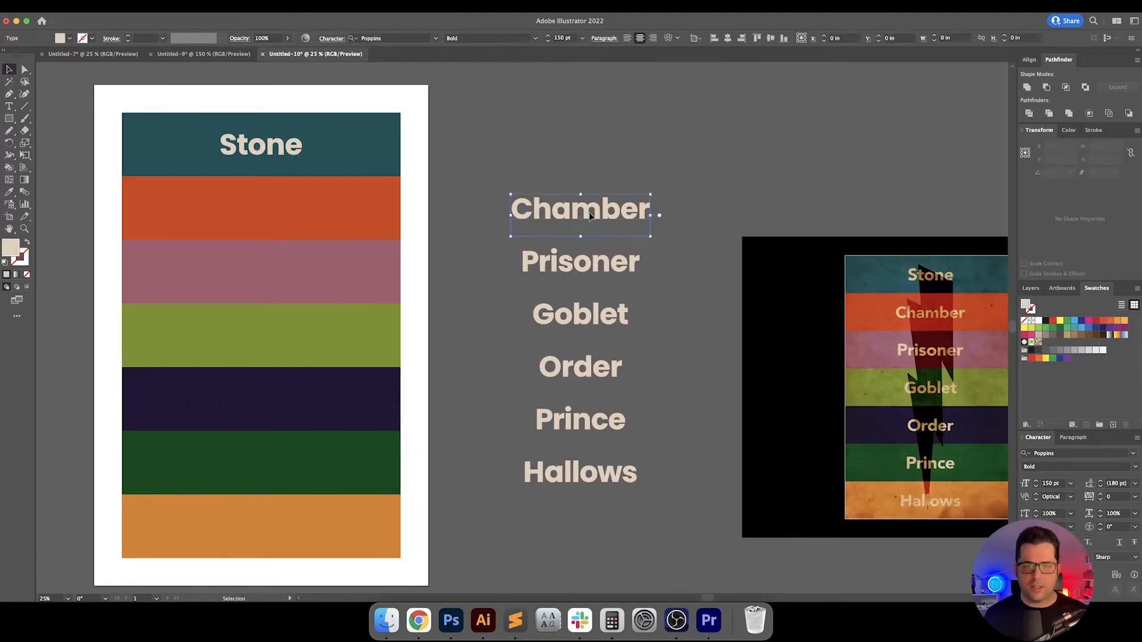
{"action": "left_click", "coordinate": [263, 208], "text": "shift"}
{"action": "left_click", "coordinate": [263, 208]}
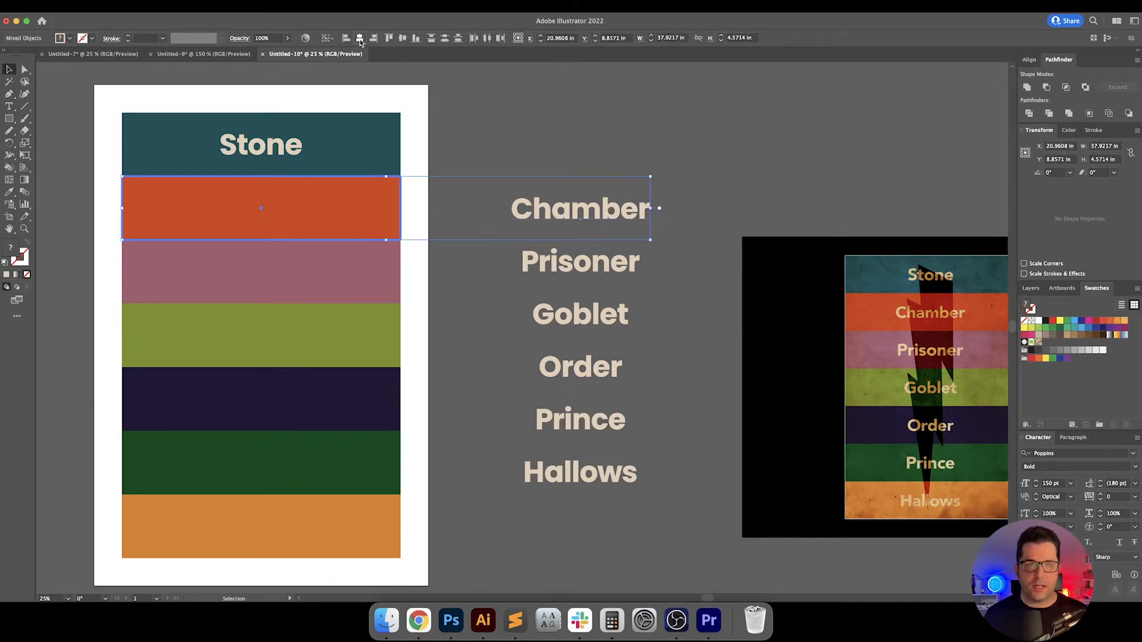
{"action": "left_click", "coordinate": [359, 37]}
{"action": "left_click", "coordinate": [544, 176]}
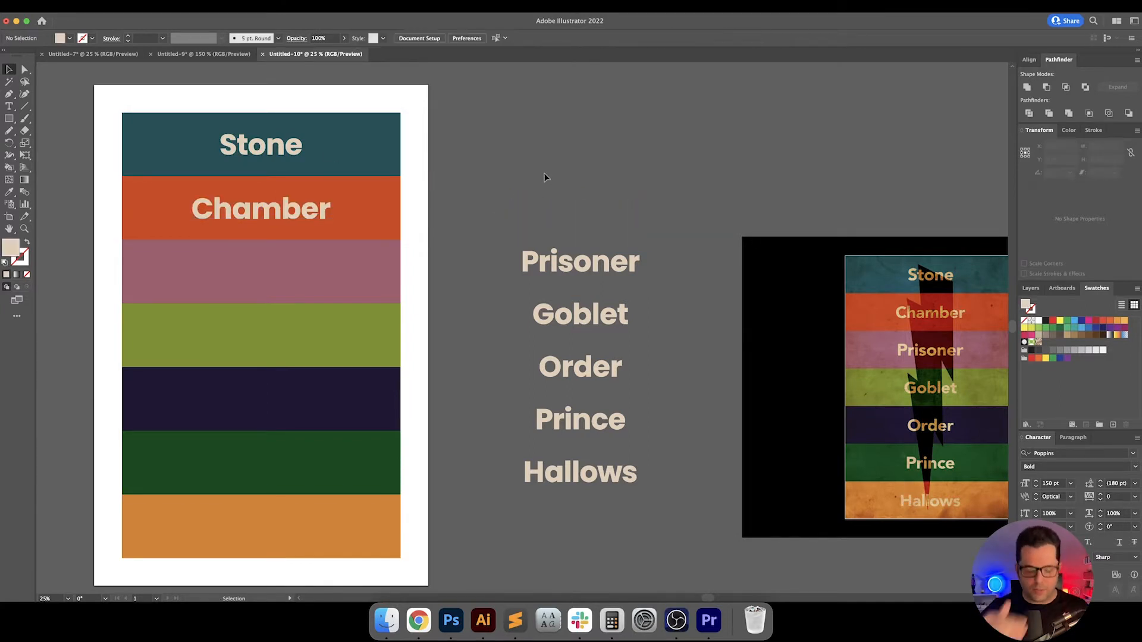
Move the reference poster image up and closer to the remaining titles beside the artboard
{"action": "scroll", "coordinate": [559, 198], "scroll_direction": "right", "scroll_amount": 1}
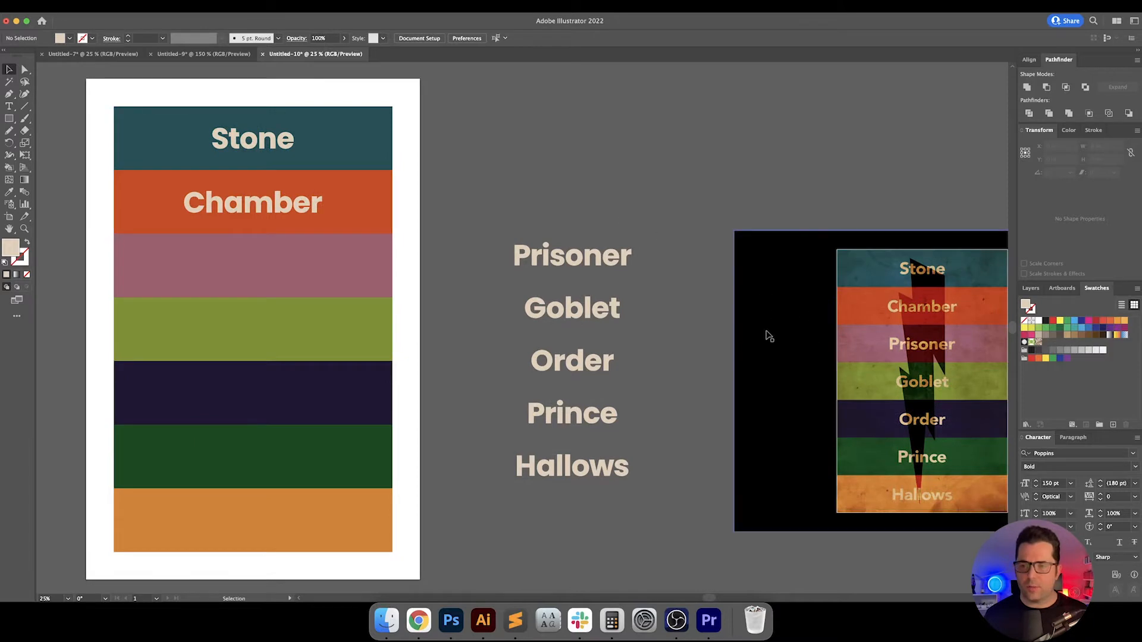
{"action": "left_click_drag", "start_coordinate": [832, 345], "coordinate": [744, 262]}
{"action": "left_click", "coordinate": [576, 224]}
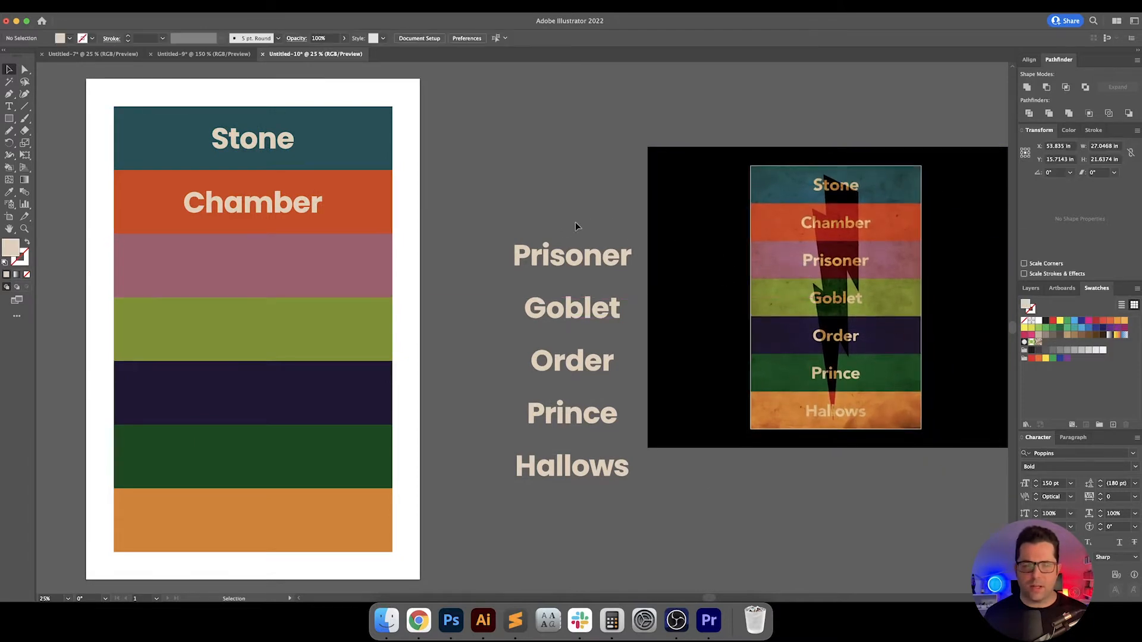
Centre the "Prisoner" title horizontally and vertically on the mauve stripe, keeping the stripe in place
{"action": "left_click", "coordinate": [565, 259]}
{"action": "left_click", "coordinate": [270, 265], "text": "shift"}
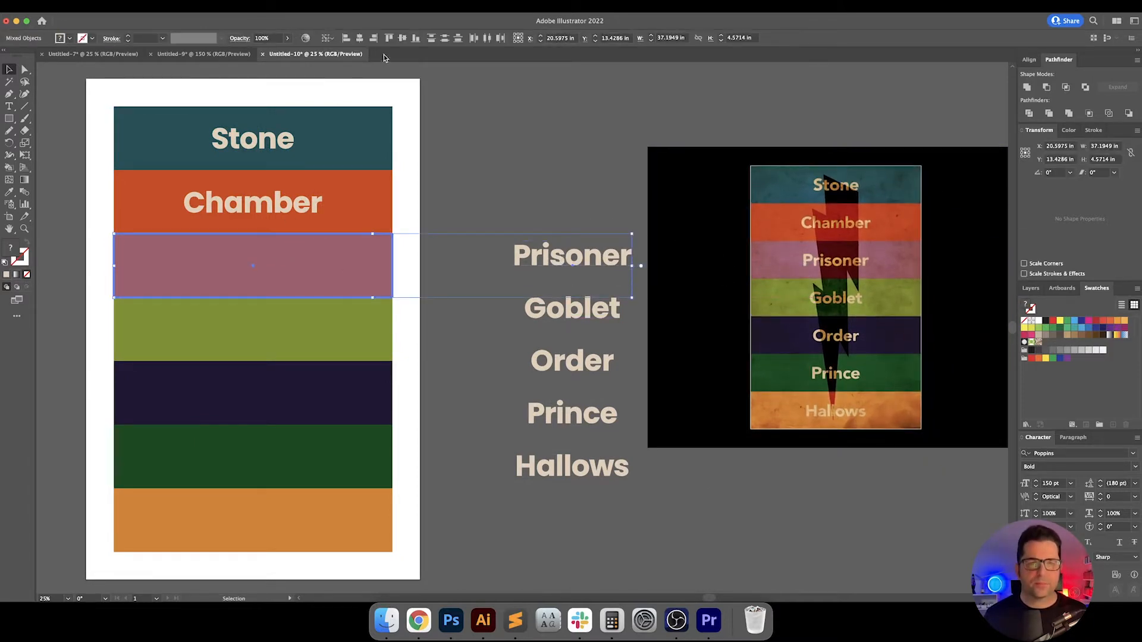
{"action": "left_click", "coordinate": [360, 38]}
{"action": "left_click", "coordinate": [402, 38]}
{"action": "left_click", "coordinate": [492, 178]}
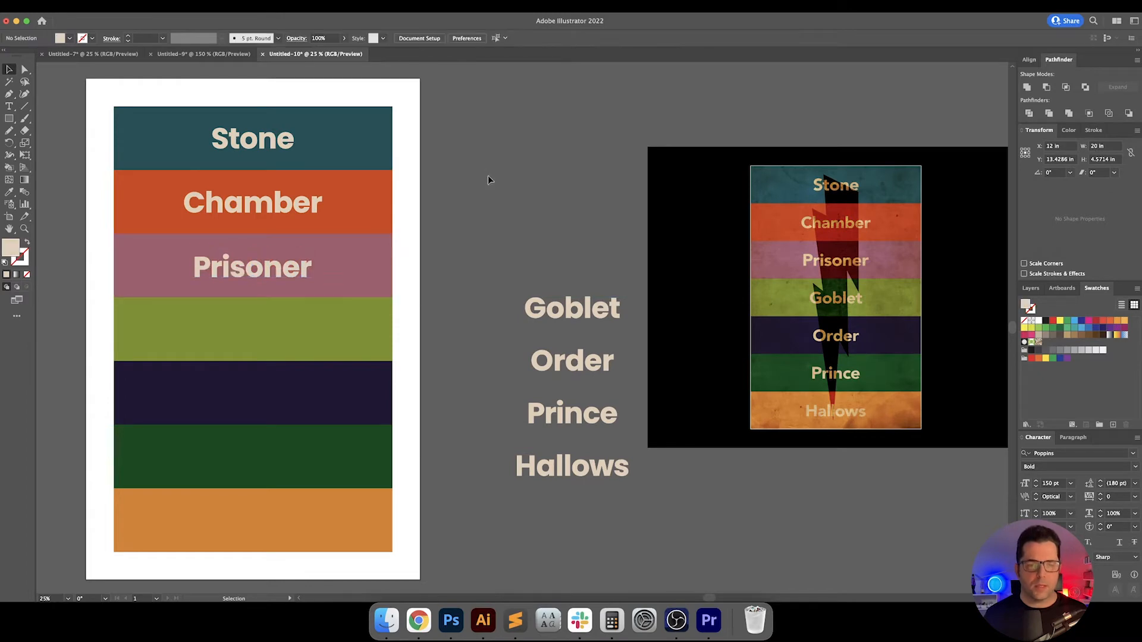
Centre the "Goblet" title horizontally and vertically on the olive-green stripe without moving the stripe
{"action": "left_click", "coordinate": [557, 324]}
{"action": "left_click", "coordinate": [237, 314], "text": "shift"}
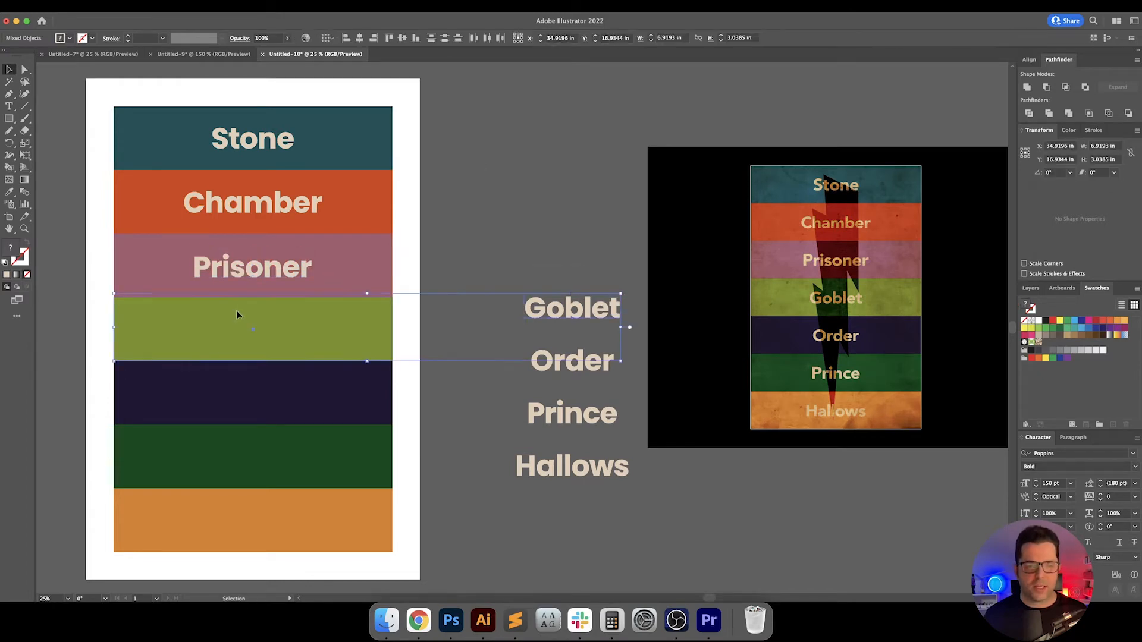
{"action": "left_click", "coordinate": [360, 38]}
{"action": "left_click", "coordinate": [402, 38]}
{"action": "left_click", "coordinate": [522, 295]}
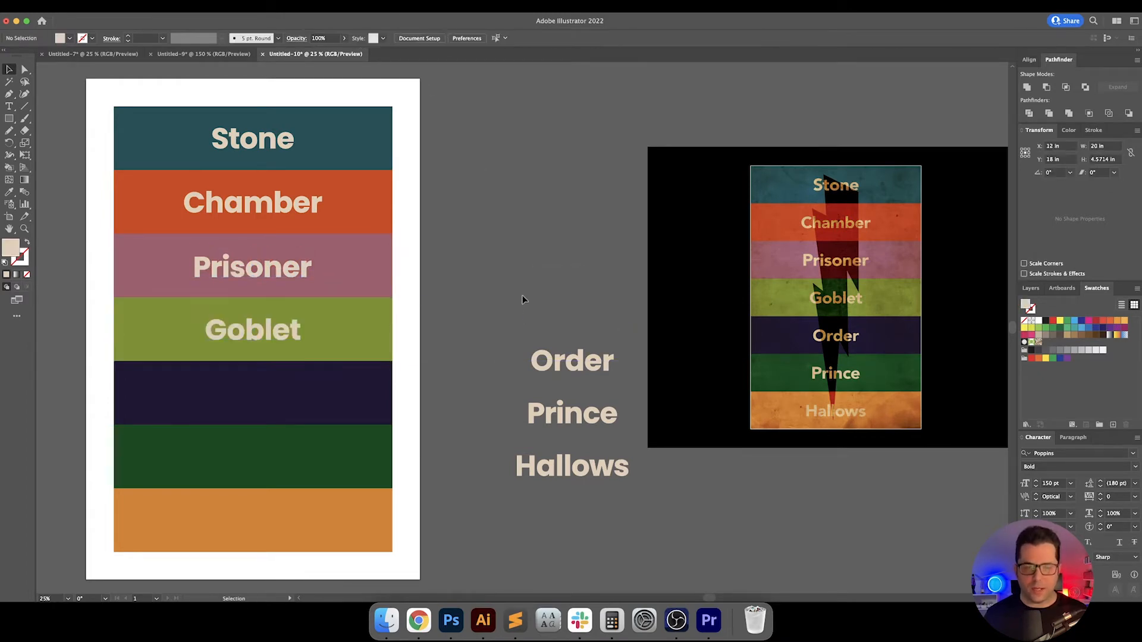
Centre the "Order" title horizontally and vertically on the dark purple stripe, with the stripe as the key object
{"action": "left_click", "coordinate": [574, 363]}
{"action": "left_click", "coordinate": [237, 387], "text": "shift"}
{"action": "left_click", "coordinate": [359, 38]}
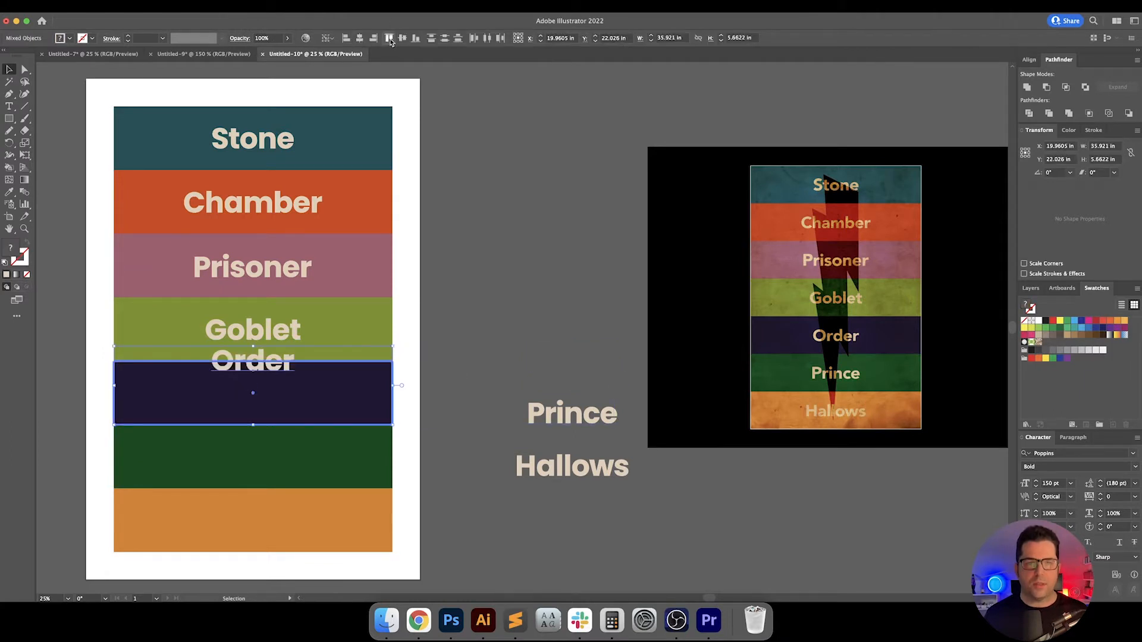
{"action": "left_click", "coordinate": [402, 39]}
{"action": "left_click", "coordinate": [492, 385]}
Centre the "Prince" title horizontally and vertically on the dark green stripe, with the stripe as the key object
{"action": "left_click", "coordinate": [582, 424]}
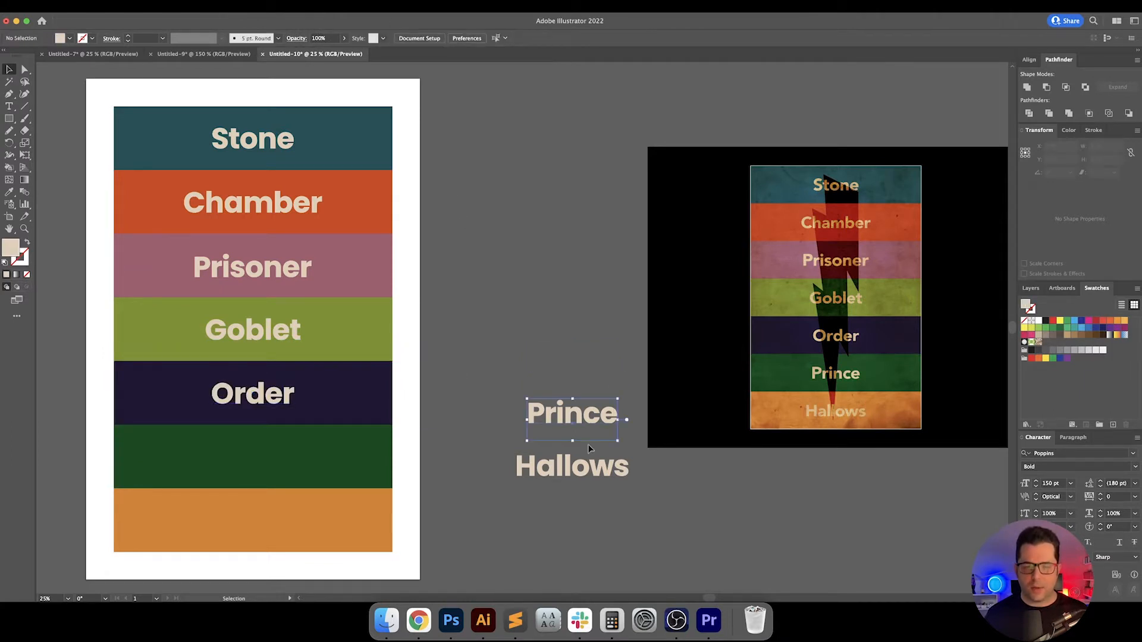
{"action": "left_click", "coordinate": [315, 459], "text": "shift"}
{"action": "left_click", "coordinate": [316, 458]}
{"action": "left_click", "coordinate": [360, 38]}
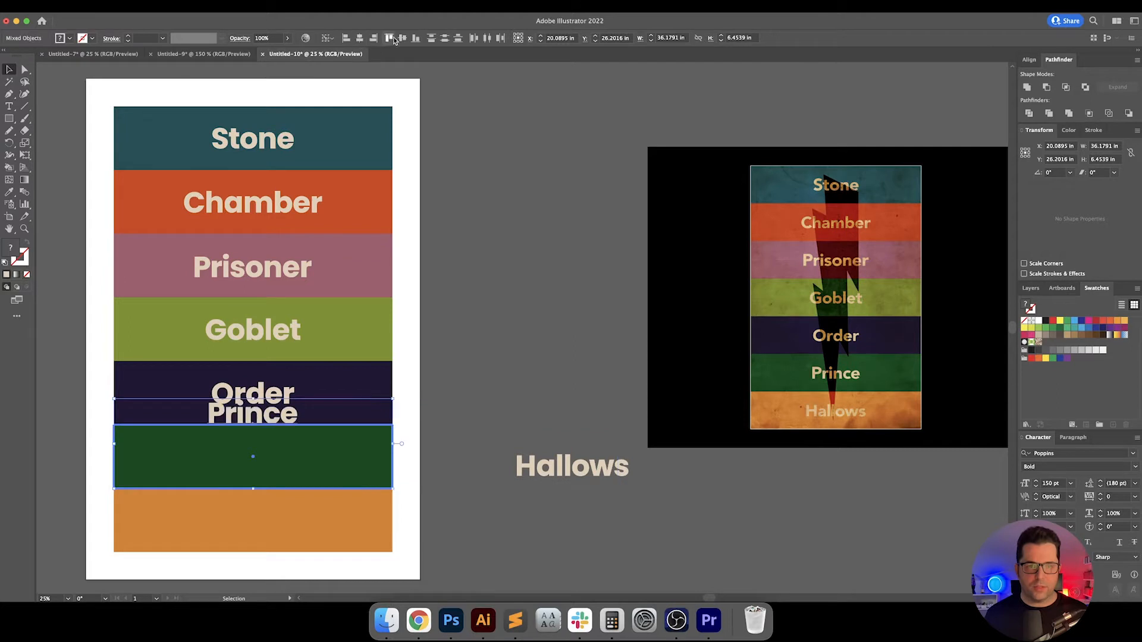
{"action": "left_click", "coordinate": [402, 38]}
{"action": "left_click", "coordinate": [527, 369]}
Centre the "Hallows" title horizontally and vertically on the orange stripe, with the stripe as the key object
{"action": "left_click", "coordinate": [574, 467]}
{"action": "left_click", "coordinate": [297, 516], "text": "shift"}
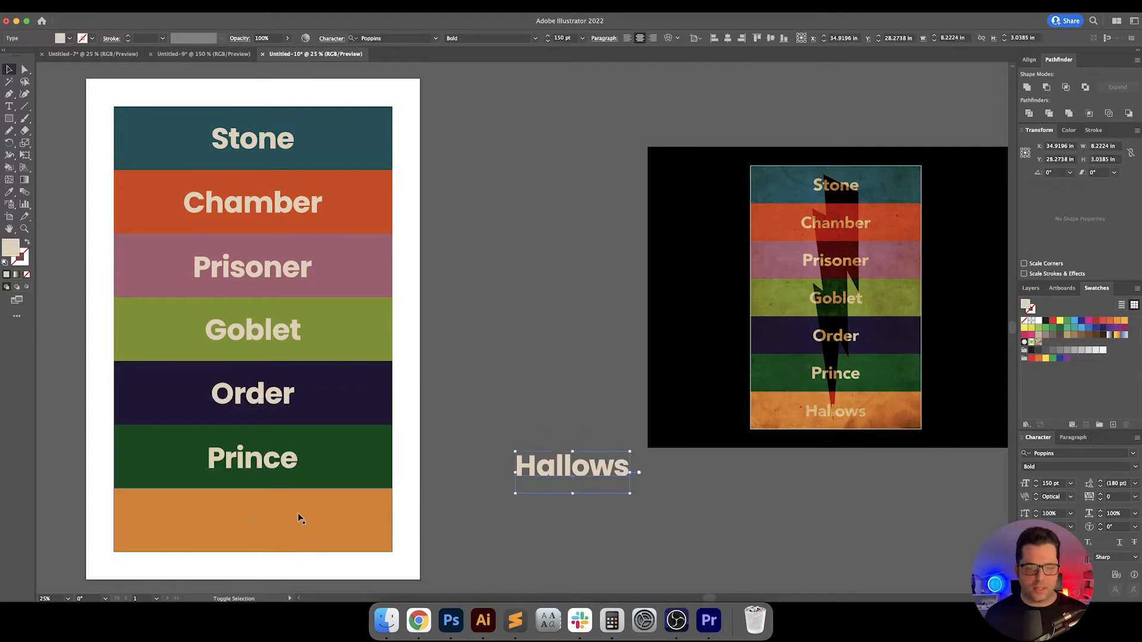
{"action": "left_click", "coordinate": [297, 513]}
{"action": "left_click", "coordinate": [359, 38]}
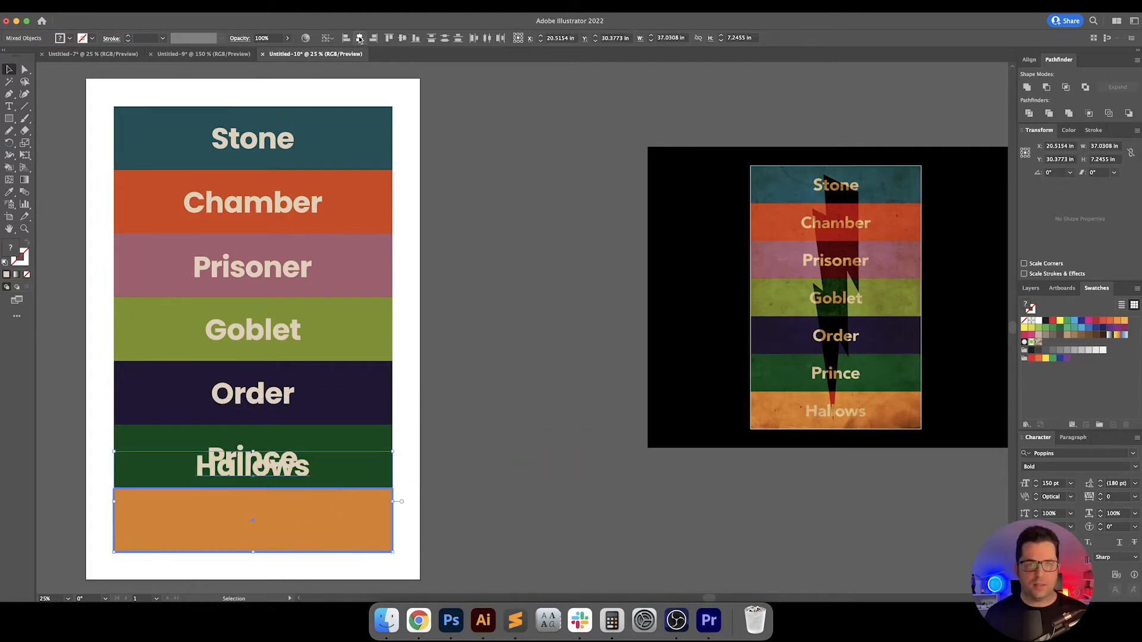
{"action": "left_click", "coordinate": [402, 38]}
{"action": "left_click", "coordinate": [545, 320]}
{"action": "scroll", "coordinate": [549, 305], "scroll_direction": "left", "scroll_amount": 1}
{"action": "scroll", "coordinate": [551, 306], "scroll_direction": "left", "scroll_amount": 1}
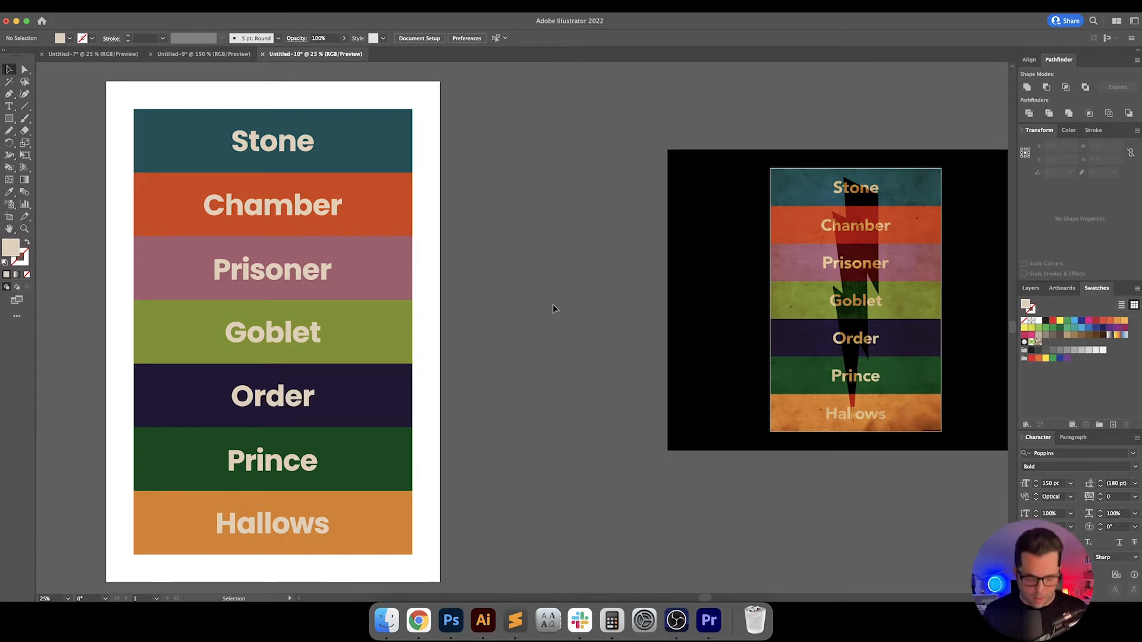
{"action": "left_click_drag", "start_coordinate": [543, 317], "coordinate": [612, 298]}
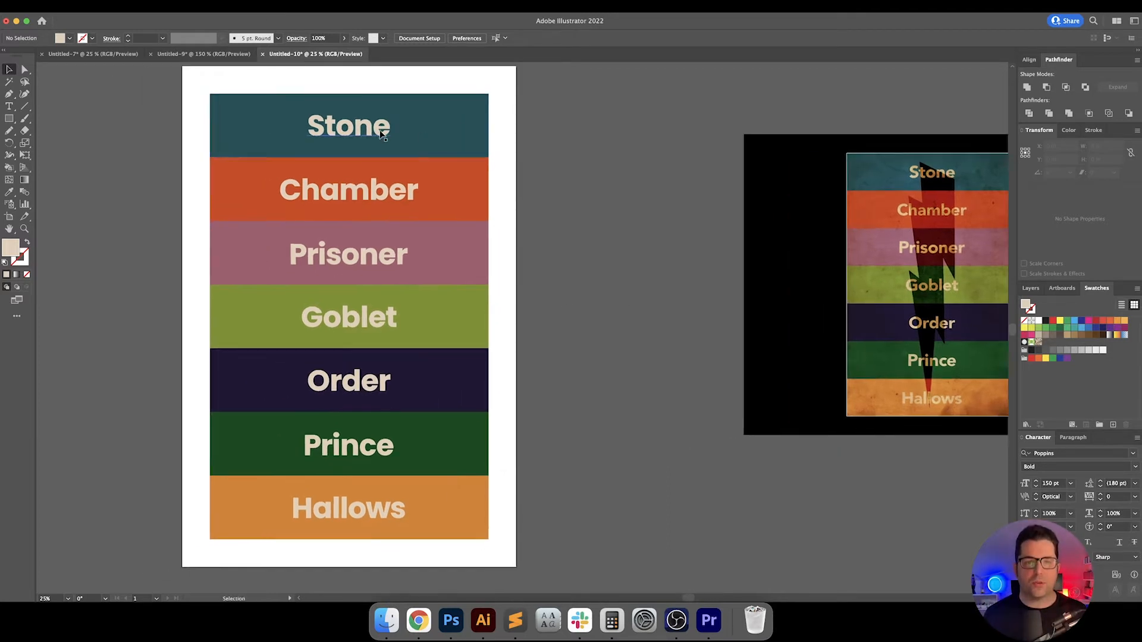
{"action": "scroll", "coordinate": [324, 133], "scroll_direction": "up", "scroll_amount": 2}
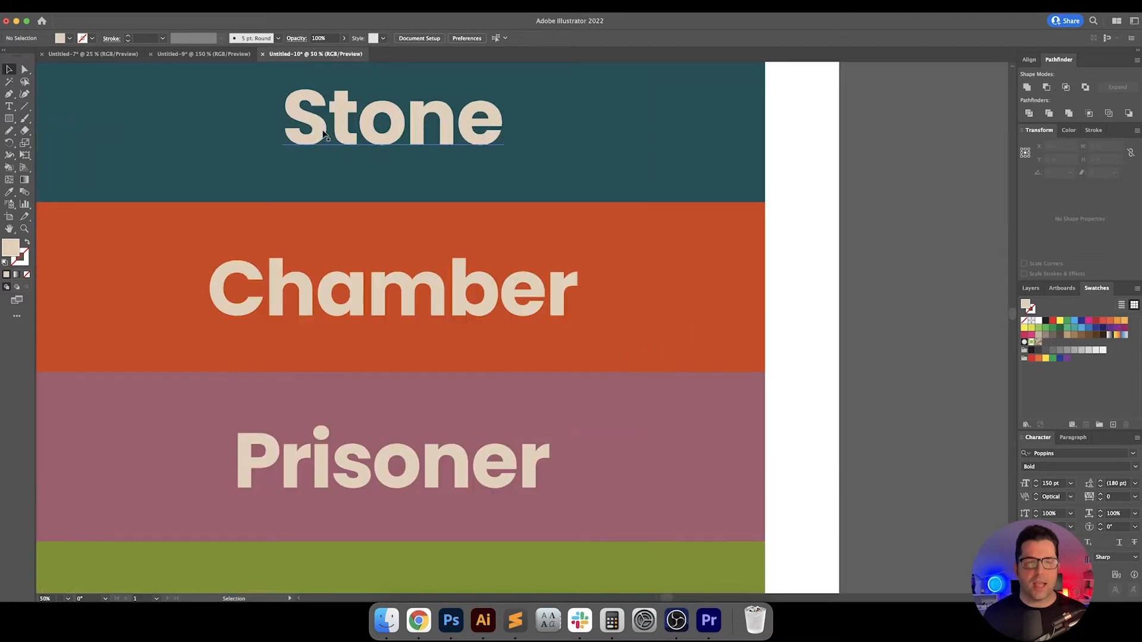
{"action": "left_click_drag", "start_coordinate": [327, 119], "coordinate": [429, 248]}
{"action": "key", "text": "m"}
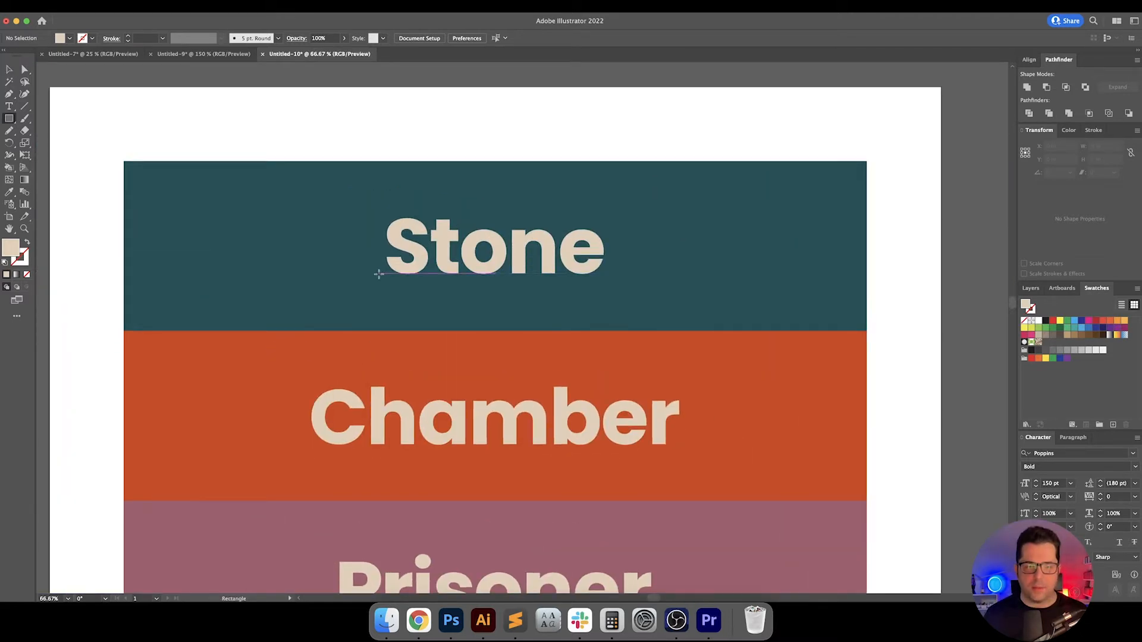
{"action": "left_click_drag", "start_coordinate": [378, 274], "coordinate": [434, 219]}
{"action": "key", "text": "v"}
{"action": "key", "text": "Delete"}
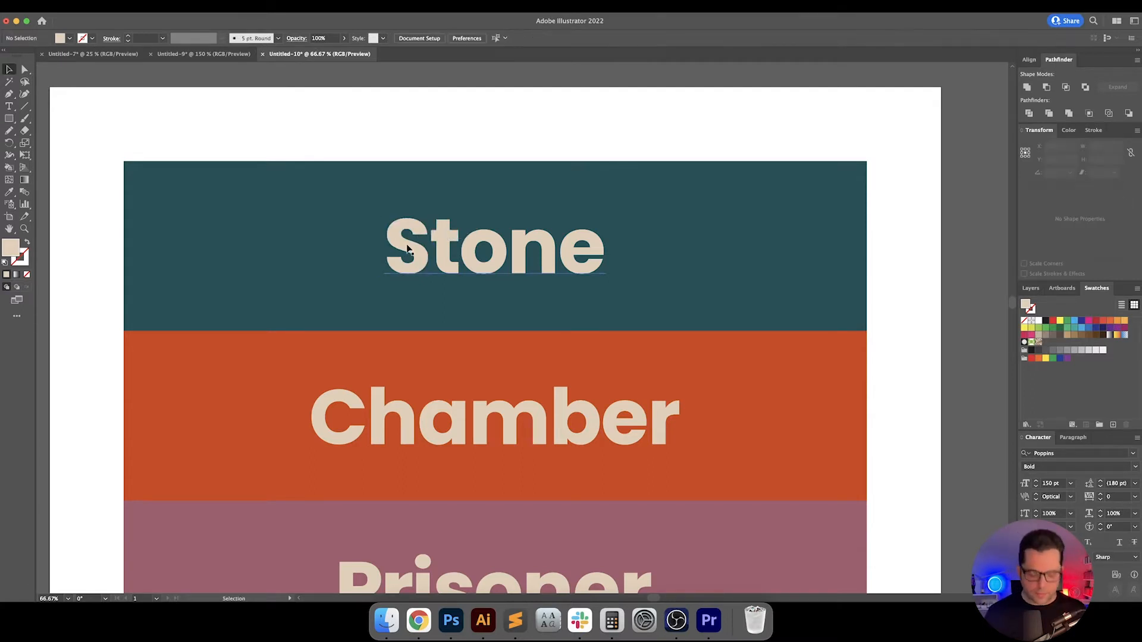
Draw a beige 24 by 36 in rectangle covering the whole artboard and send it behind the stripes and titles
{"action": "key", "text": "super+0"}
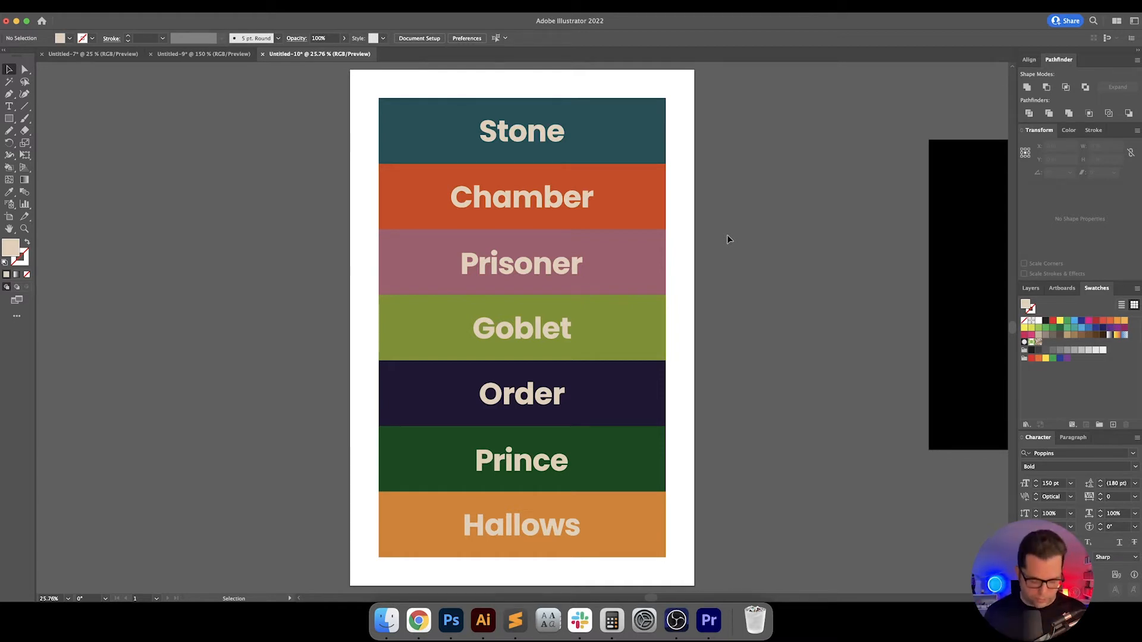
{"action": "left_click_drag", "start_coordinate": [736, 243], "coordinate": [586, 240]}
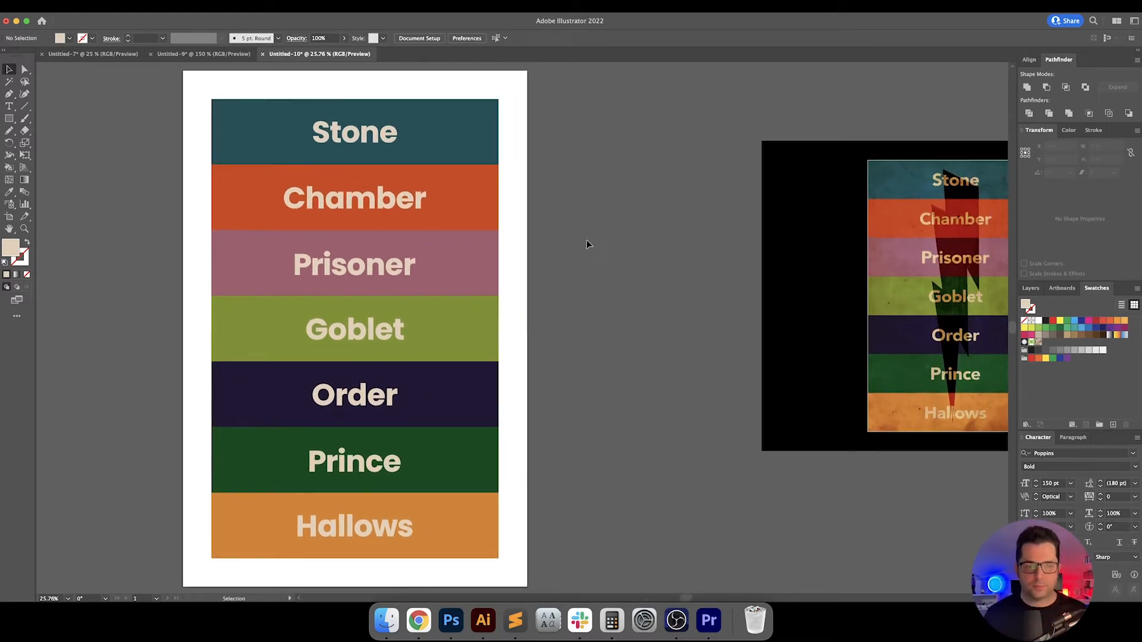
{"action": "key", "text": "super+minus"}
{"action": "key", "text": "m"}
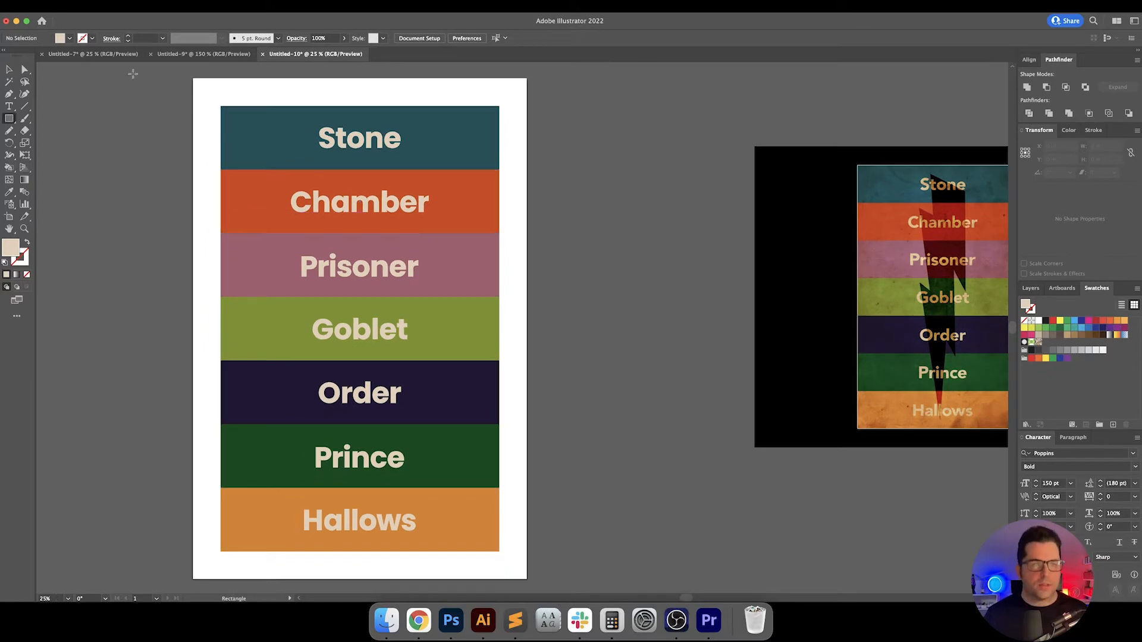
{"action": "left_click_drag", "start_coordinate": [193, 78], "coordinate": [527, 578]}
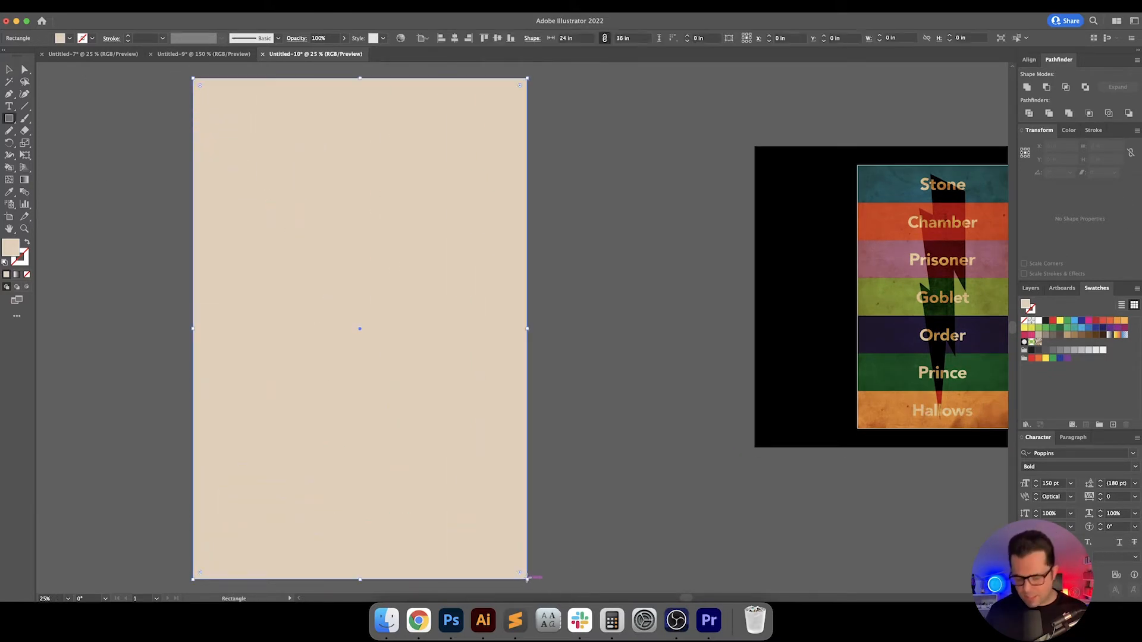
{"action": "key", "text": "super+shift+bracketleft"}
{"action": "key", "text": "v"}
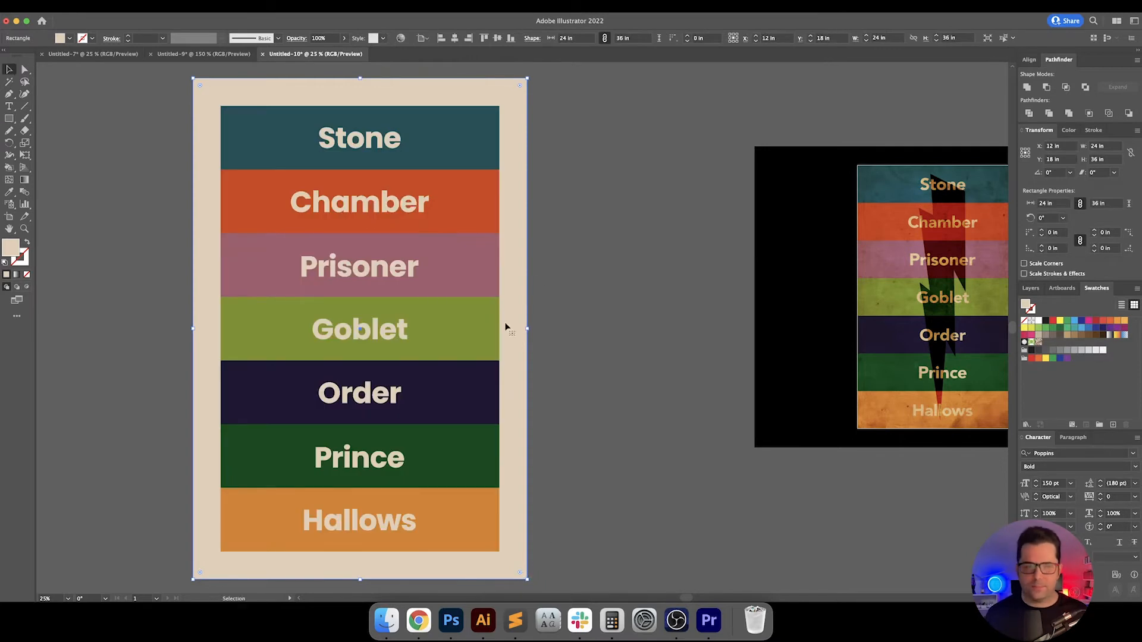
{"action": "left_click", "coordinate": [566, 313]}
Reduce the reference poster image to 50% opacity and lock it for tracing
{"action": "scroll", "coordinate": [566, 313], "scroll_direction": "right", "scroll_amount": 1}
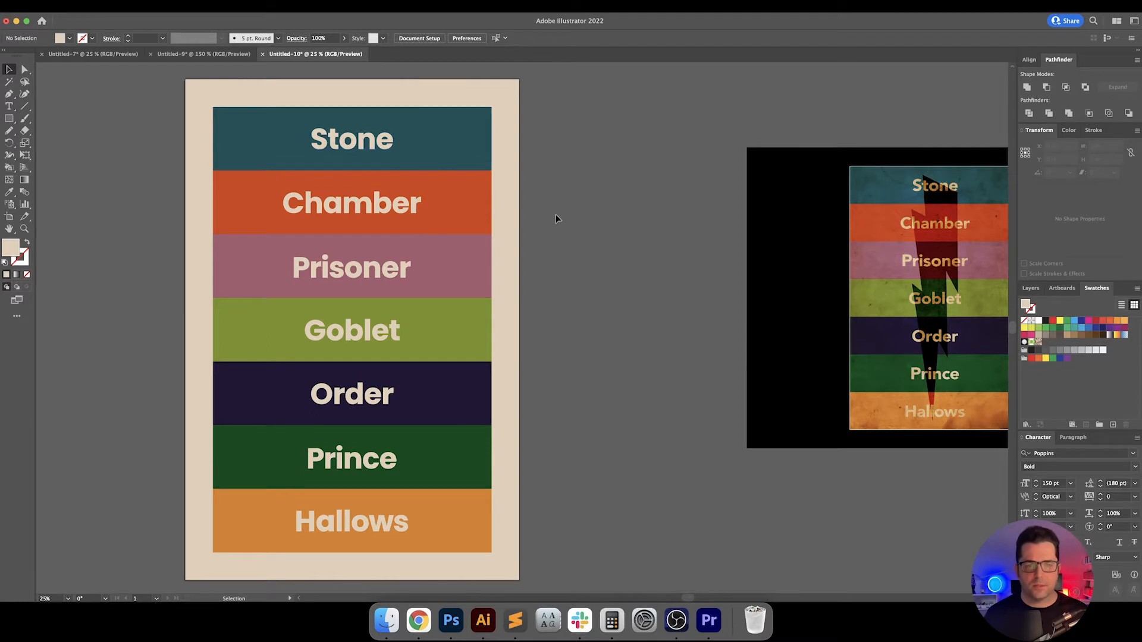
{"action": "scroll", "coordinate": [556, 214], "scroll_direction": "right", "scroll_amount": 3}
{"action": "scroll", "coordinate": [549, 230], "scroll_direction": "right", "scroll_amount": 5}
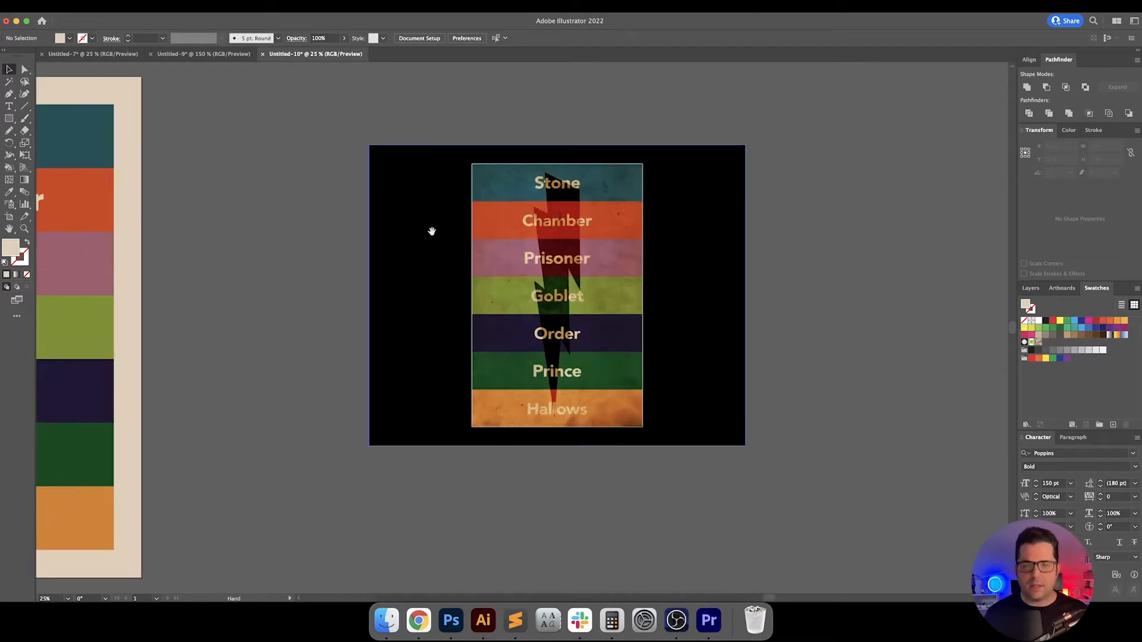
{"action": "scroll", "coordinate": [482, 238], "scroll_direction": "up", "scroll_amount": 3}
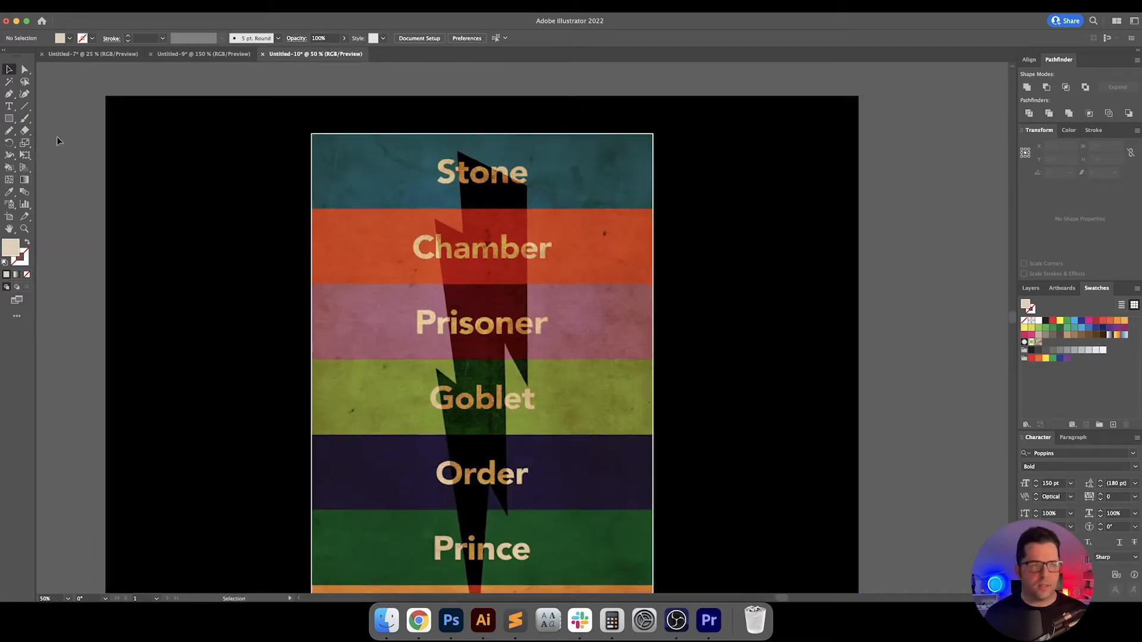
{"action": "left_click", "coordinate": [132, 123]}
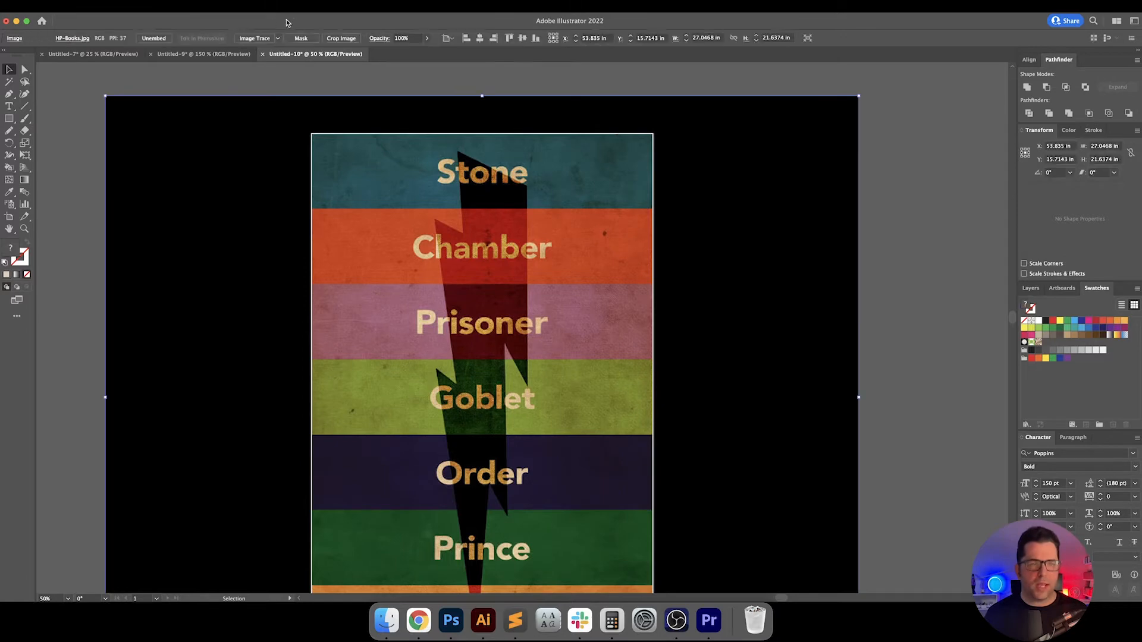
{"action": "double_click", "coordinate": [413, 37]}
{"action": "type", "text": "50"}
{"action": "key", "text": "Return"}
{"action": "key", "text": "super+2"}
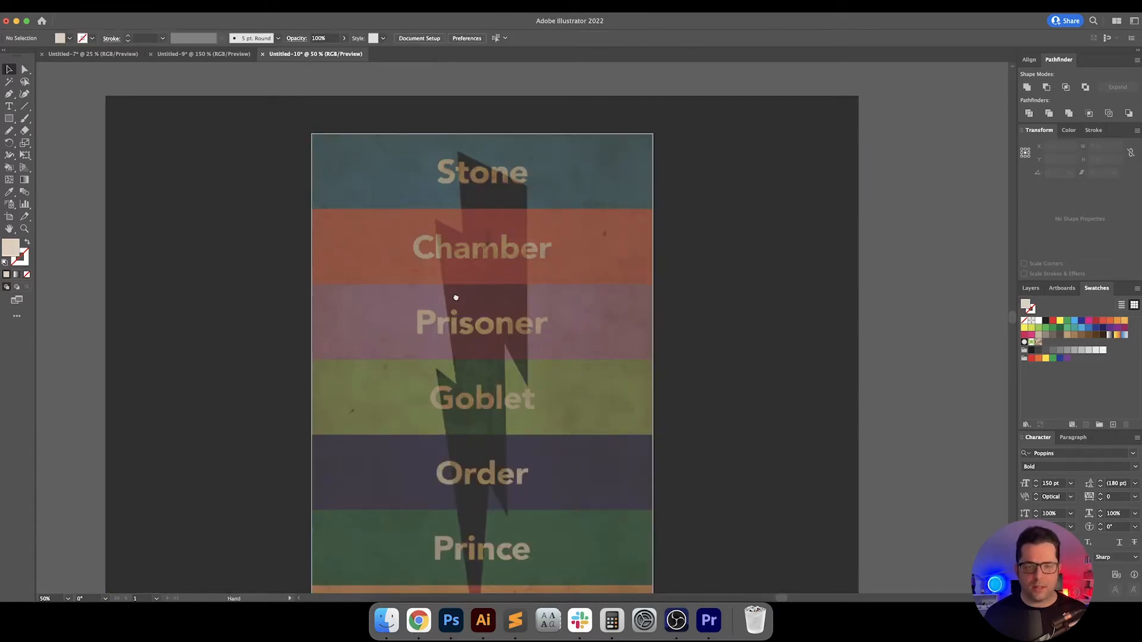
Trace the reference lightning bolt's right edge from its top corner to the bottom tip using the Pen tool, no fill and a yellow stroke
{"action": "left_click_drag", "start_coordinate": [456, 298], "coordinate": [492, 266]}
{"action": "key", "text": "p"}
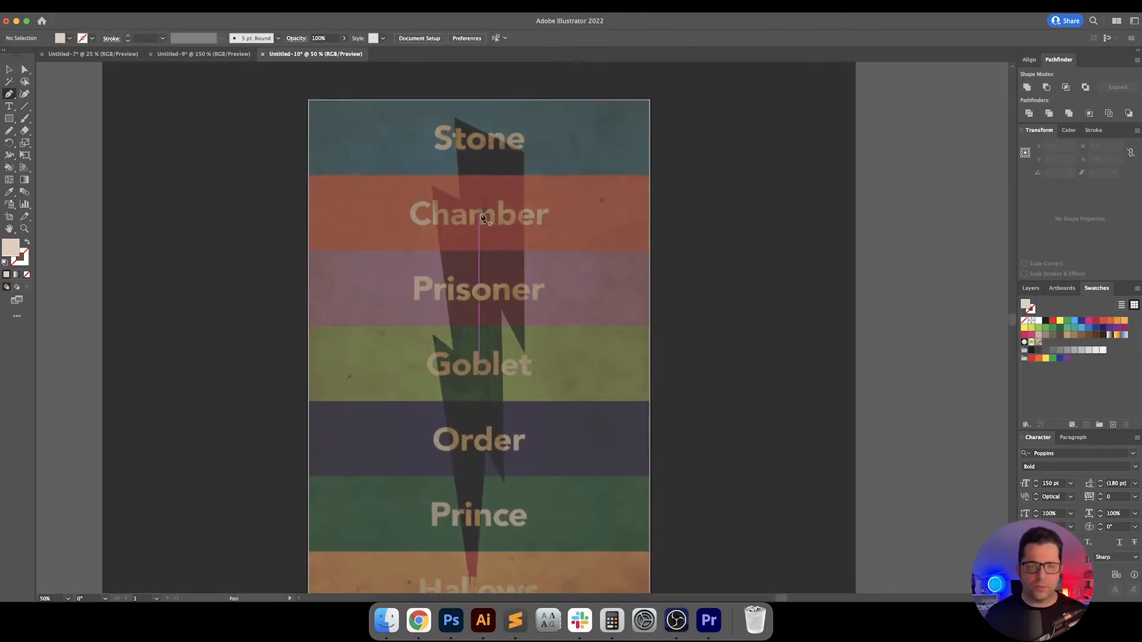
{"action": "key", "text": "shift+x"}
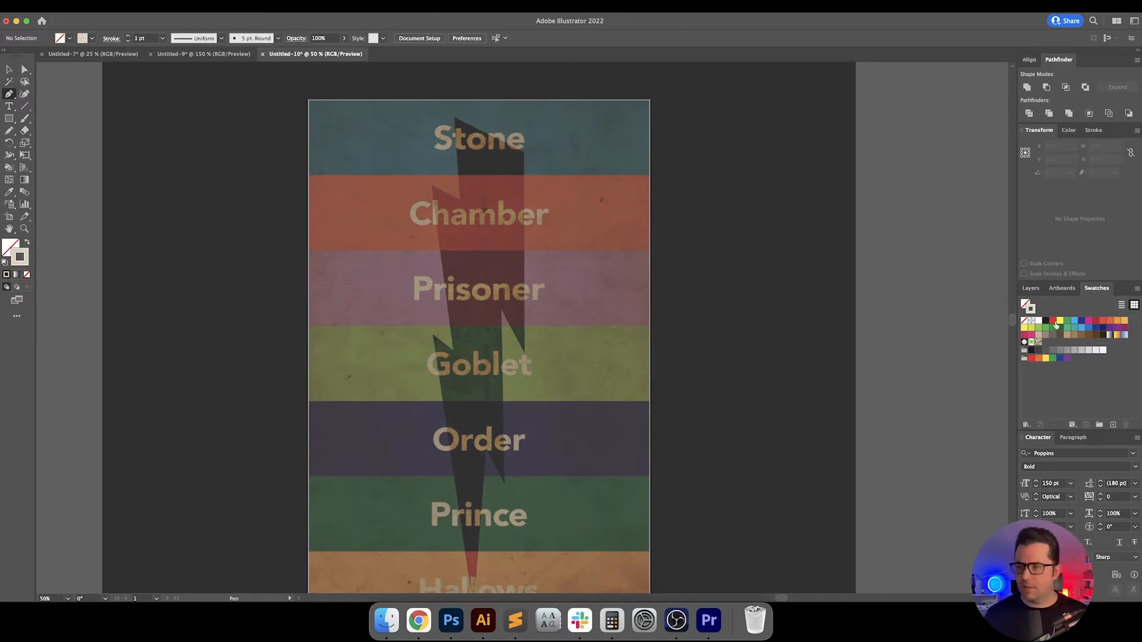
{"action": "left_click", "coordinate": [1060, 323]}
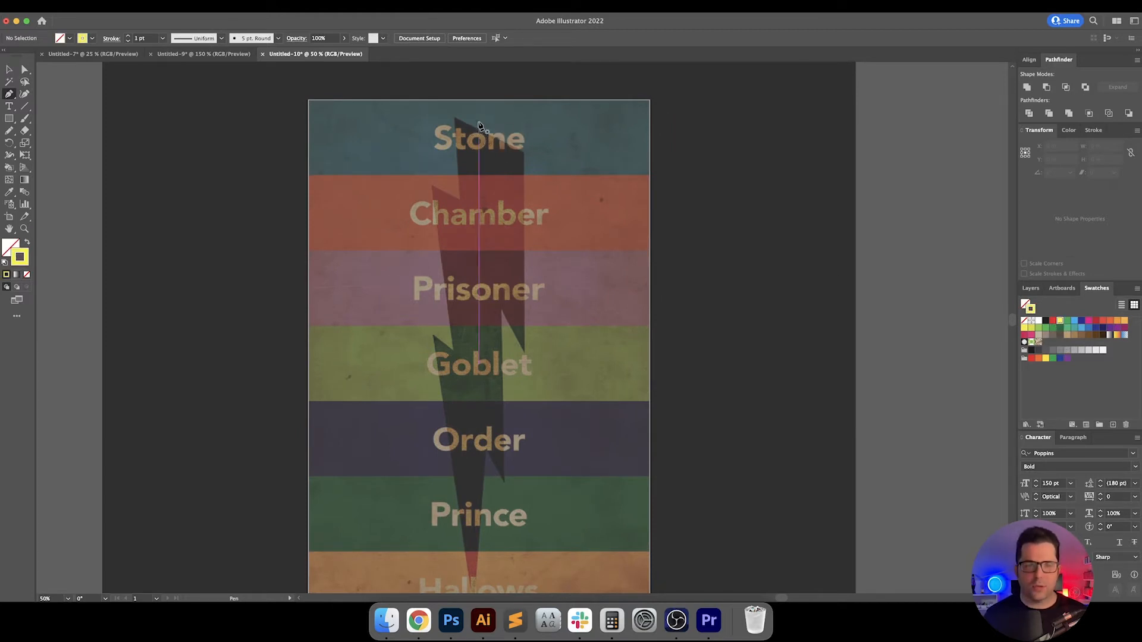
{"action": "left_click", "coordinate": [454, 118]}
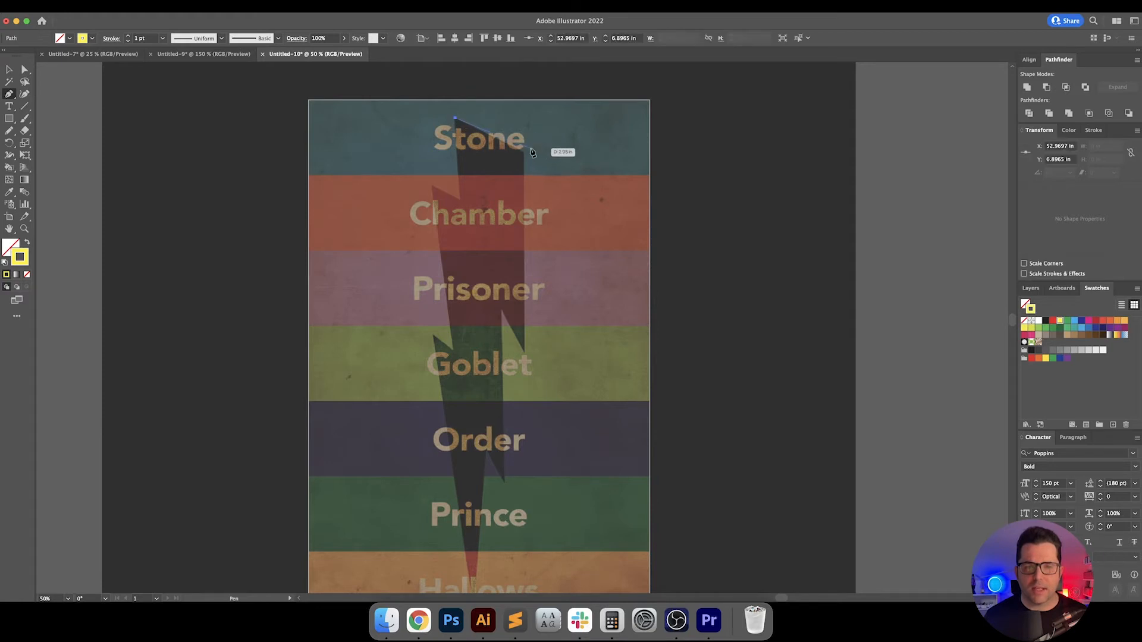
{"action": "left_click", "coordinate": [524, 154]}
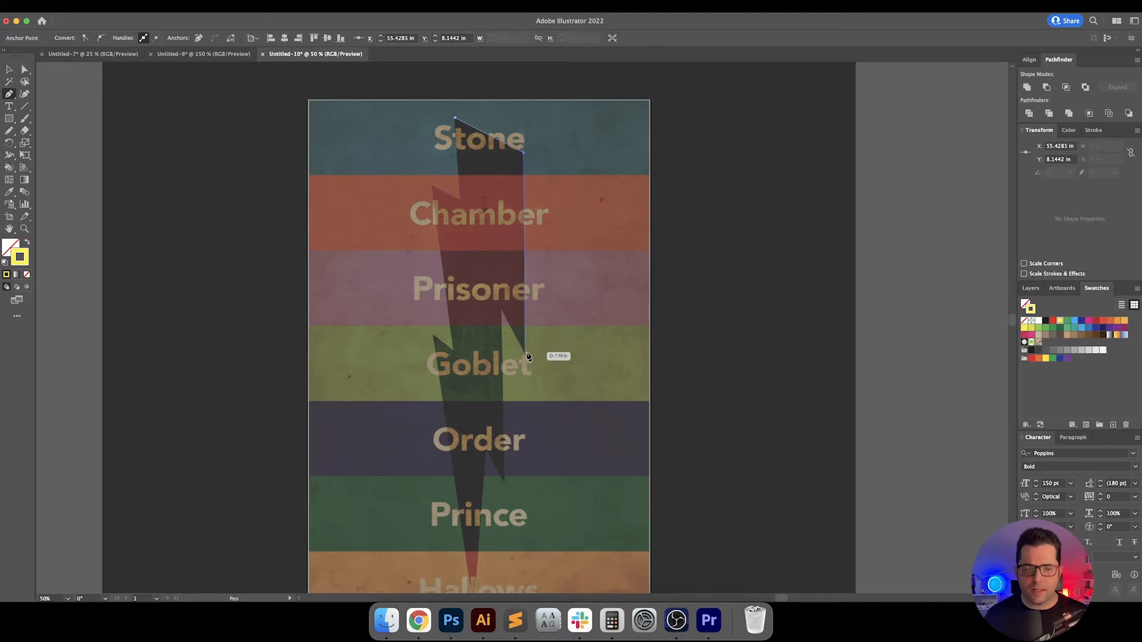
{"action": "left_click", "coordinate": [525, 352]}
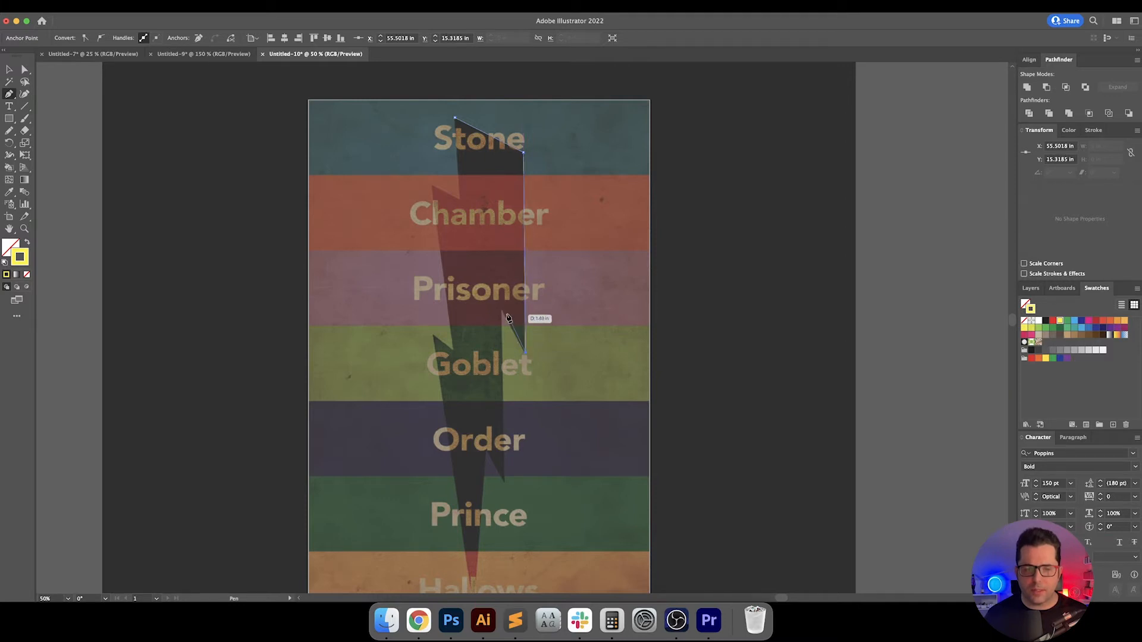
{"action": "left_click", "coordinate": [503, 310]}
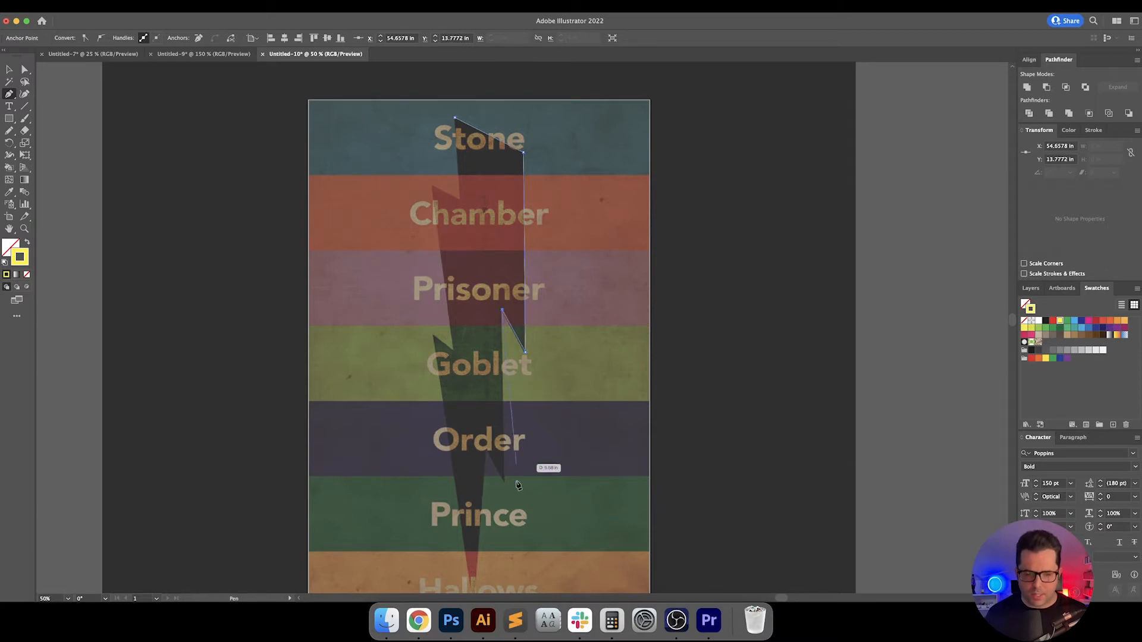
{"action": "left_click", "coordinate": [504, 481]}
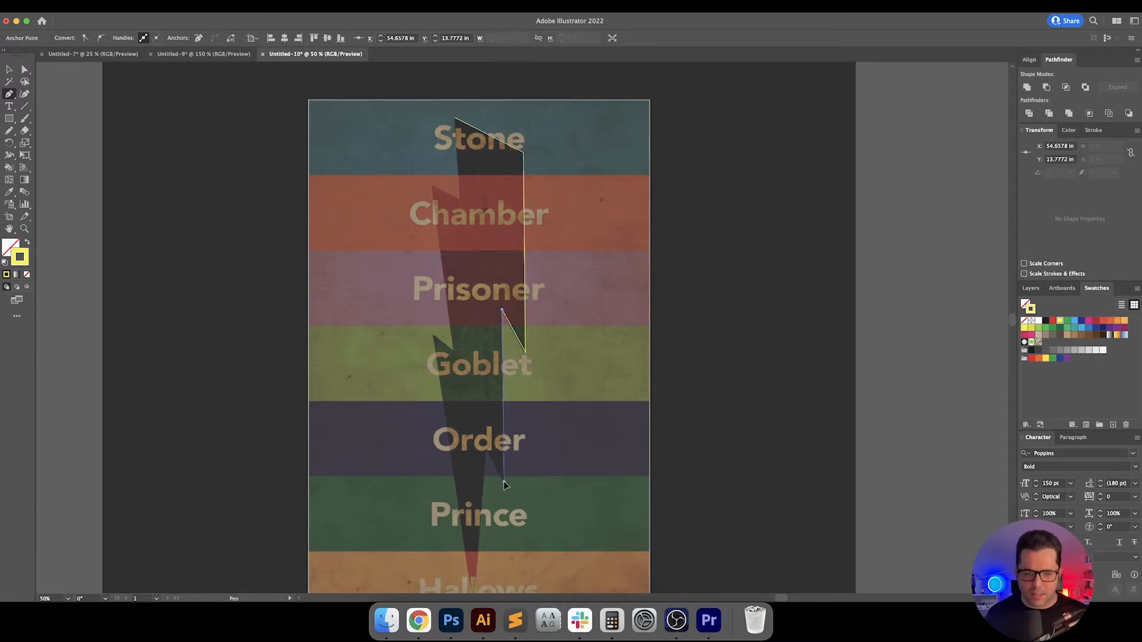
{"action": "scroll", "coordinate": [506, 476], "scroll_direction": "down", "scroll_amount": 2}
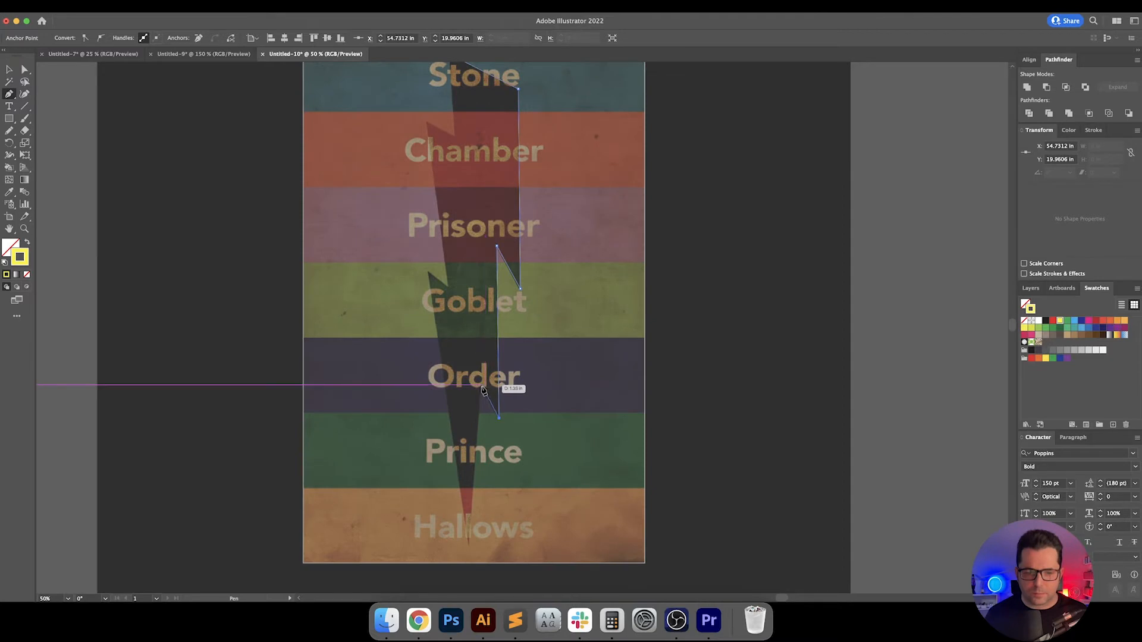
{"action": "left_click", "coordinate": [481, 385]}
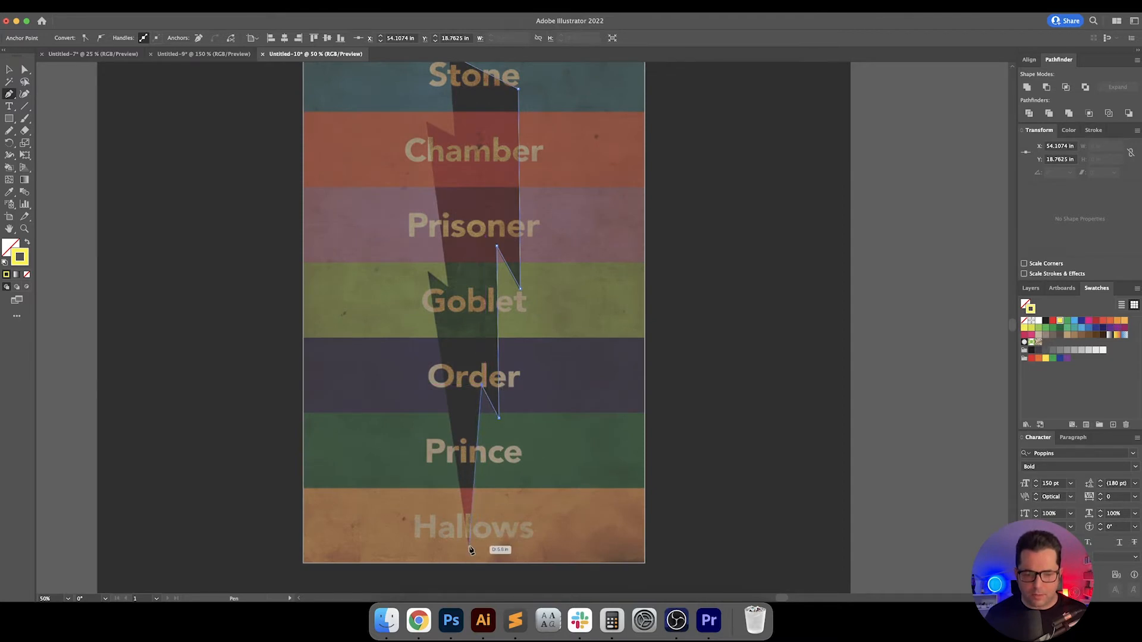
{"action": "left_click", "coordinate": [469, 546]}
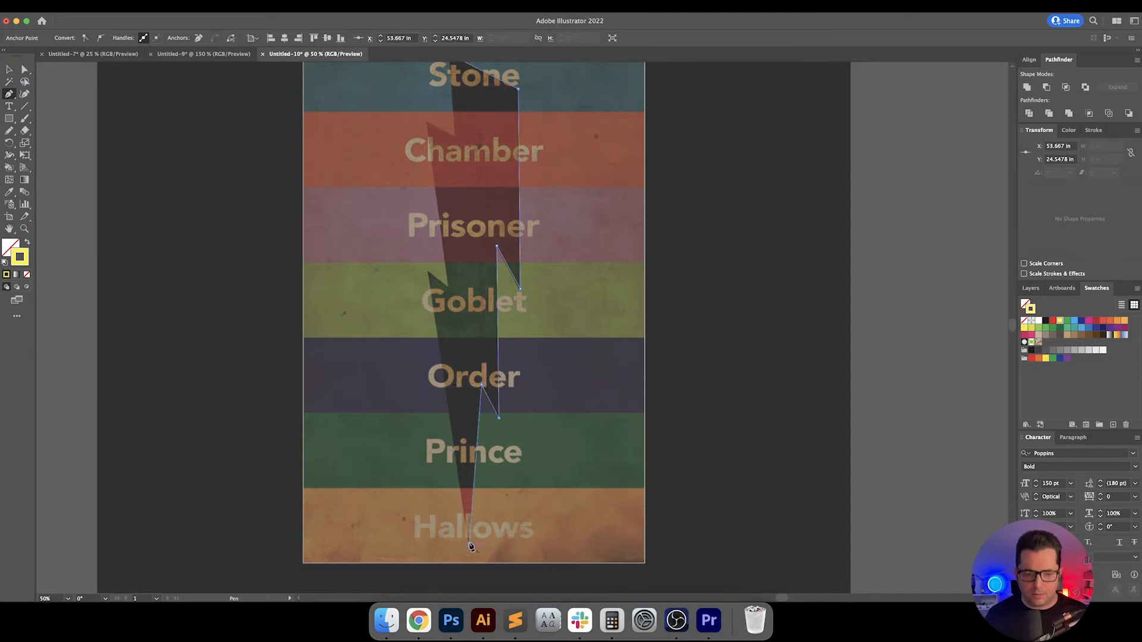
Trace the lightning bolt's left edge from the bottom tip back to the starting corner, closing the path
{"action": "left_click", "coordinate": [428, 272]}
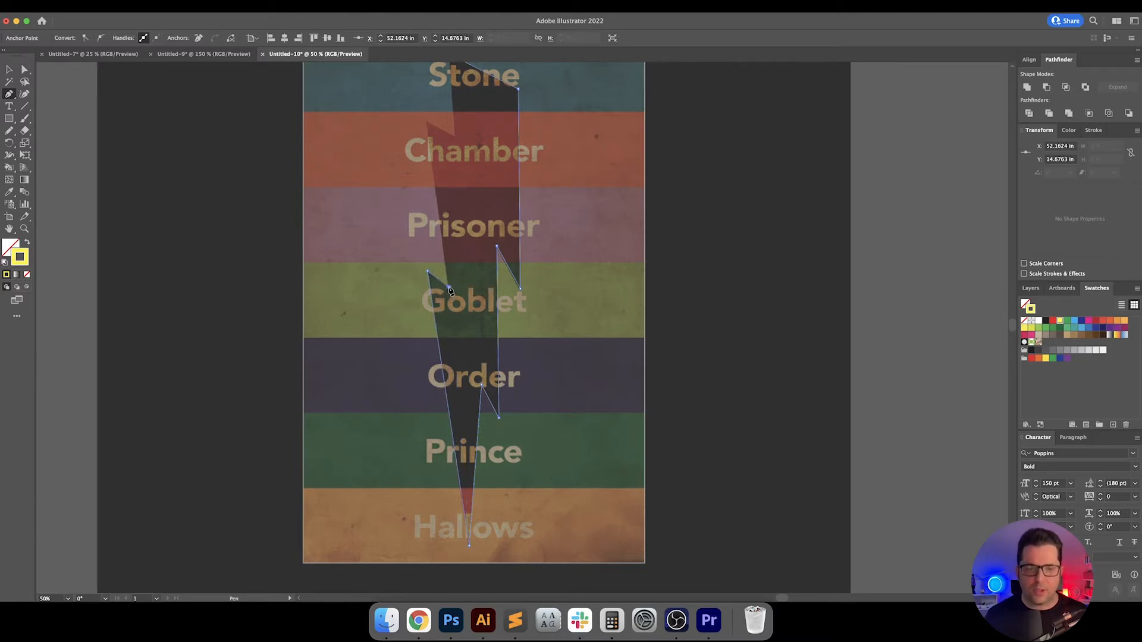
{"action": "left_click", "coordinate": [450, 289]}
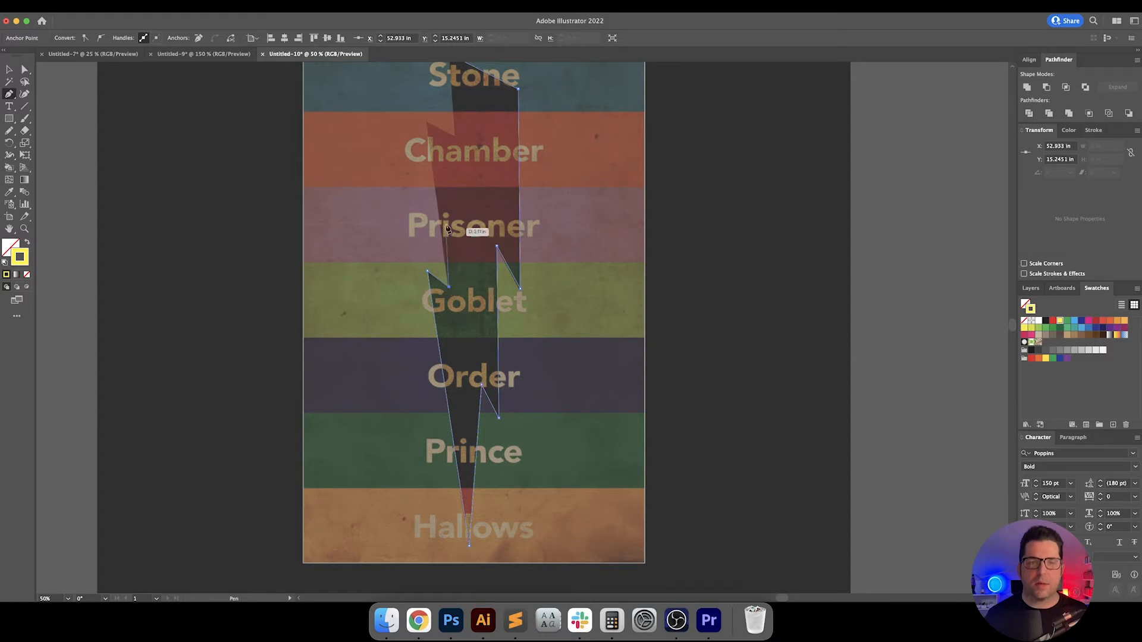
{"action": "left_click", "coordinate": [428, 125]}
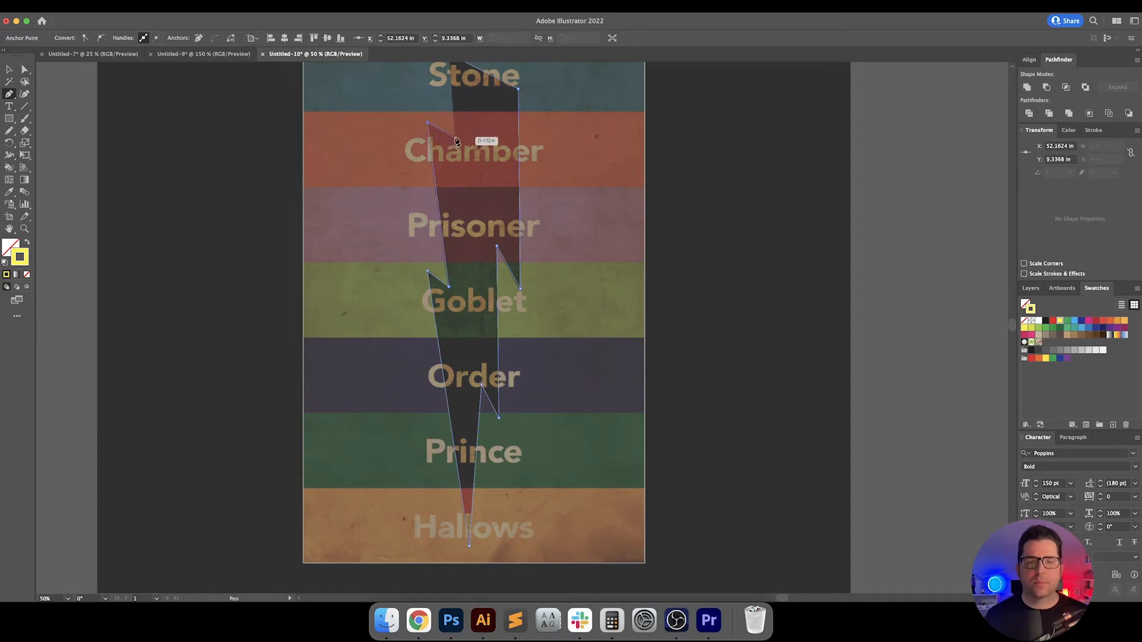
{"action": "left_click", "coordinate": [455, 138]}
{"action": "scroll", "coordinate": [459, 125], "scroll_direction": "up", "scroll_amount": 2}
{"action": "left_click", "coordinate": [449, 56]}
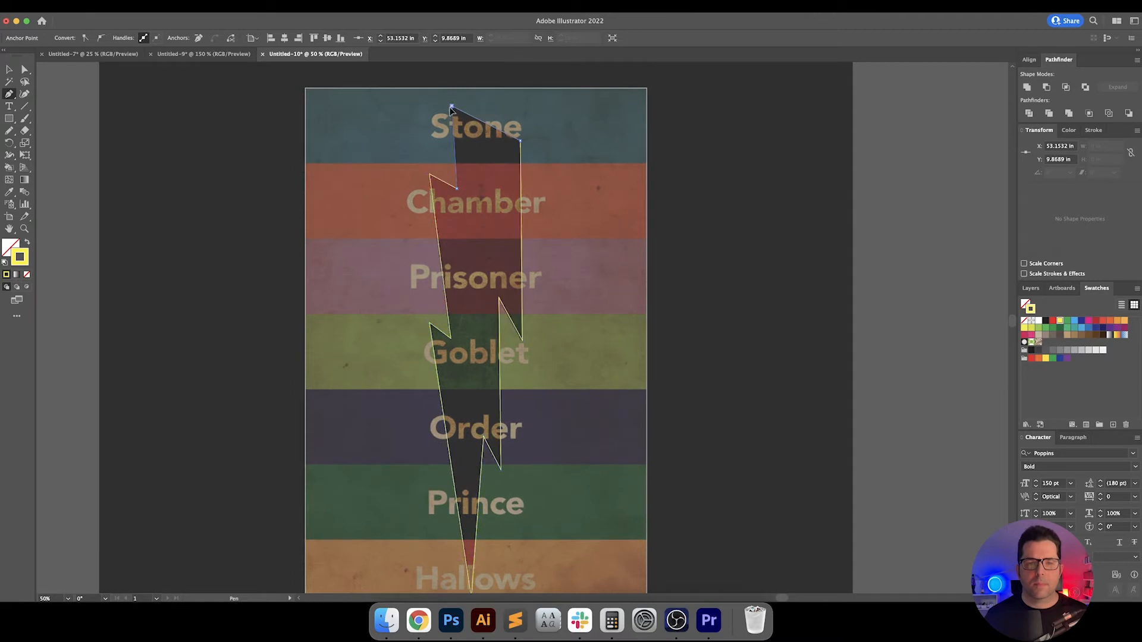
Swap the lightning bolt's fill and stroke to make it solid yellow with no outline, and deselect it
{"action": "key", "text": "shift+x"}
{"action": "key", "text": "v"}
{"action": "left_click", "coordinate": [602, 234]}
Move the yellow lightning bolt off the reference image into the empty space between it and the poster artboard
{"action": "scroll", "coordinate": [600, 237], "scroll_direction": "left", "scroll_amount": 3}
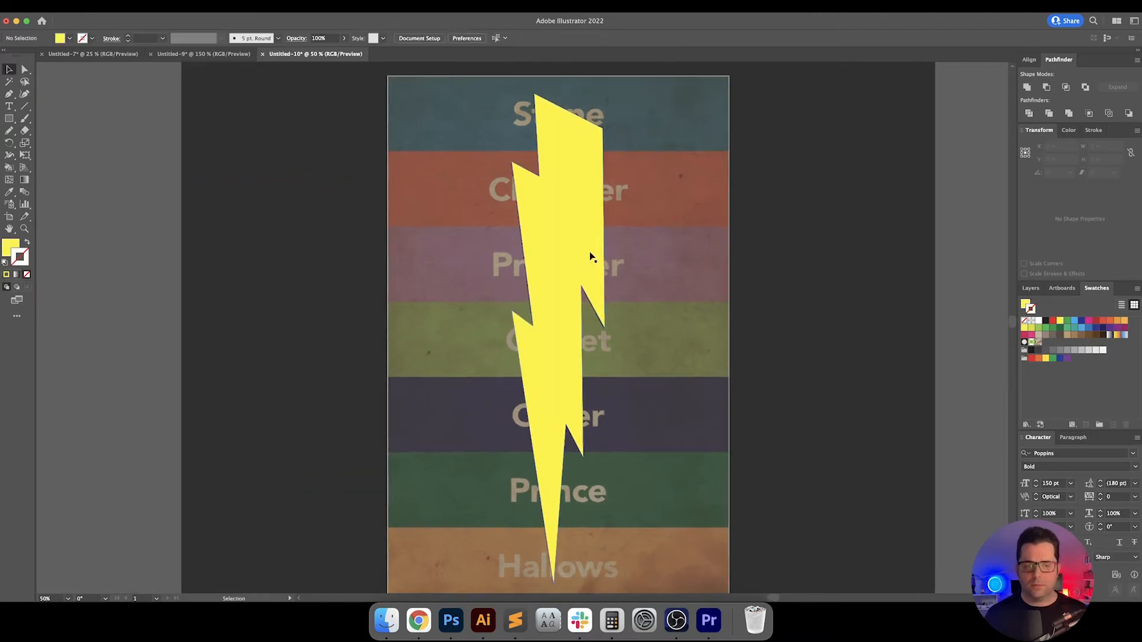
{"action": "scroll", "coordinate": [590, 257], "scroll_direction": "down", "scroll_amount": 1}
{"action": "left_click_drag", "start_coordinate": [590, 257], "coordinate": [302, 247]}
{"action": "left_click_drag", "start_coordinate": [355, 246], "coordinate": [612, 240]}
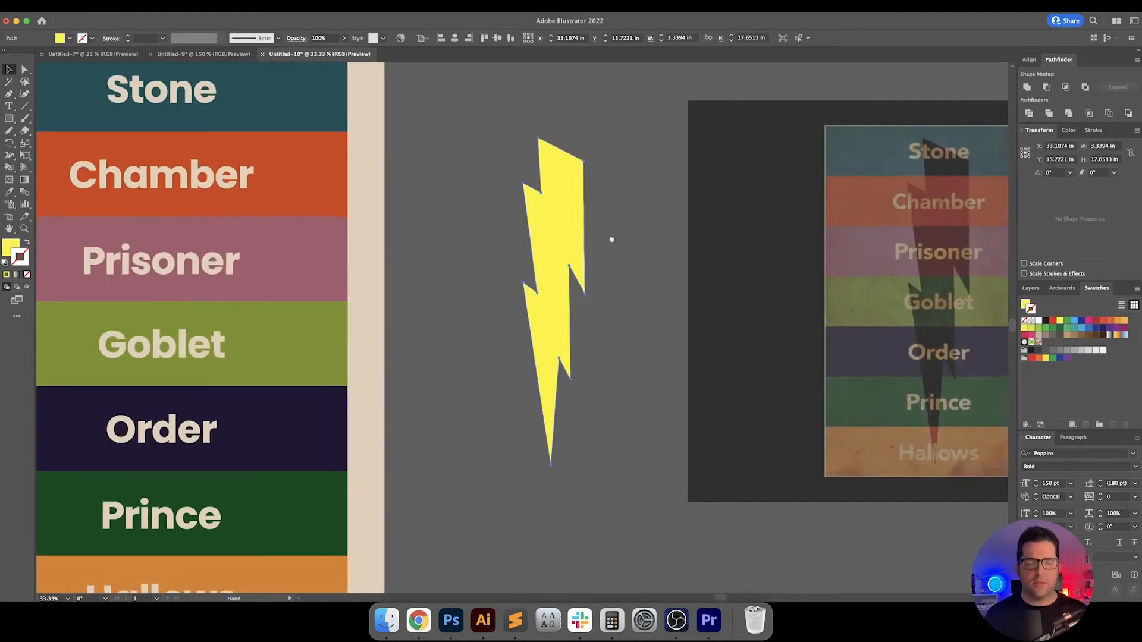
{"action": "scroll", "coordinate": [589, 238], "scroll_direction": "left", "scroll_amount": 3}
{"action": "scroll", "coordinate": [602, 240], "scroll_direction": "down", "scroll_amount": 2}
{"action": "scroll", "coordinate": [606, 242], "scroll_direction": "right", "scroll_amount": 2}
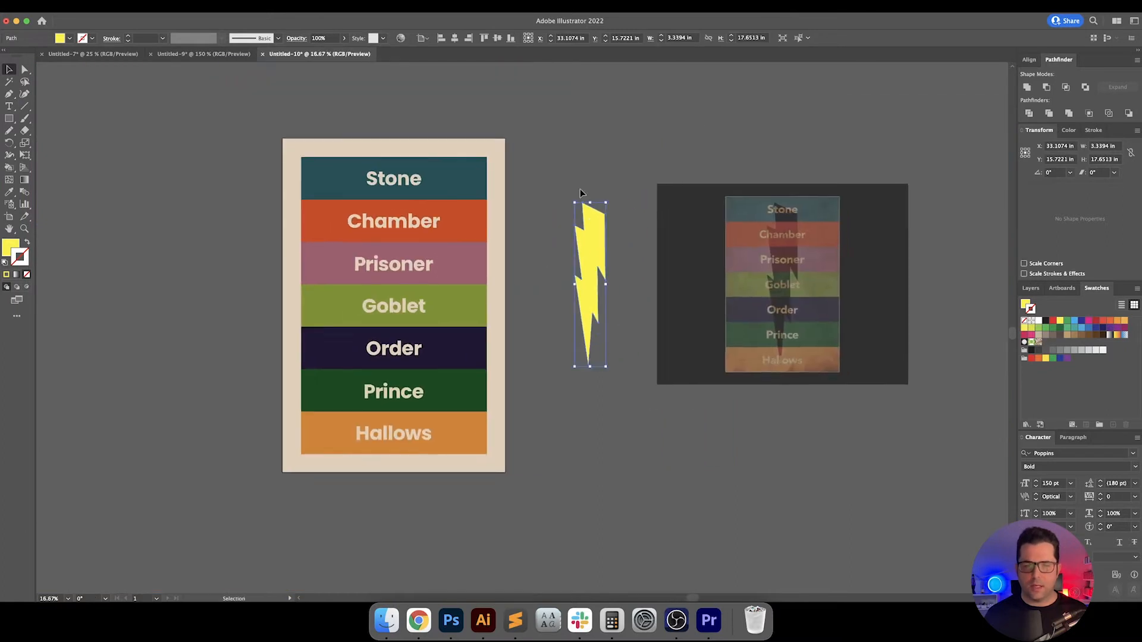
Fill the lightning bolt with black and centre it horizontally and vertically on the poster artboard
{"action": "left_click", "coordinate": [1045, 321]}
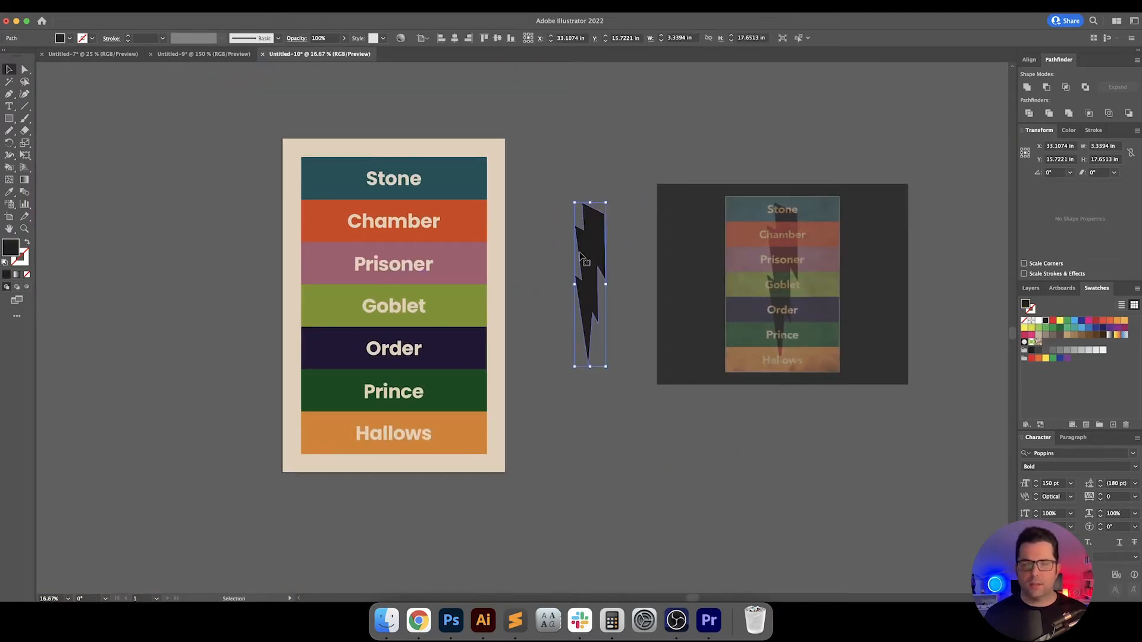
{"action": "left_click", "coordinate": [454, 38]}
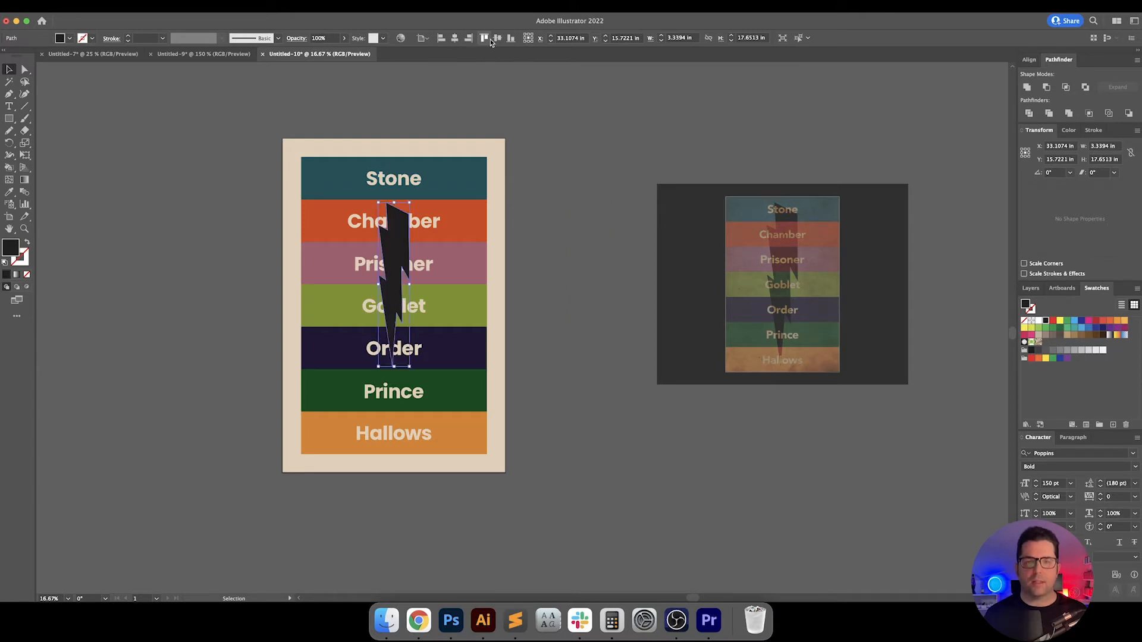
{"action": "left_click", "coordinate": [498, 39]}
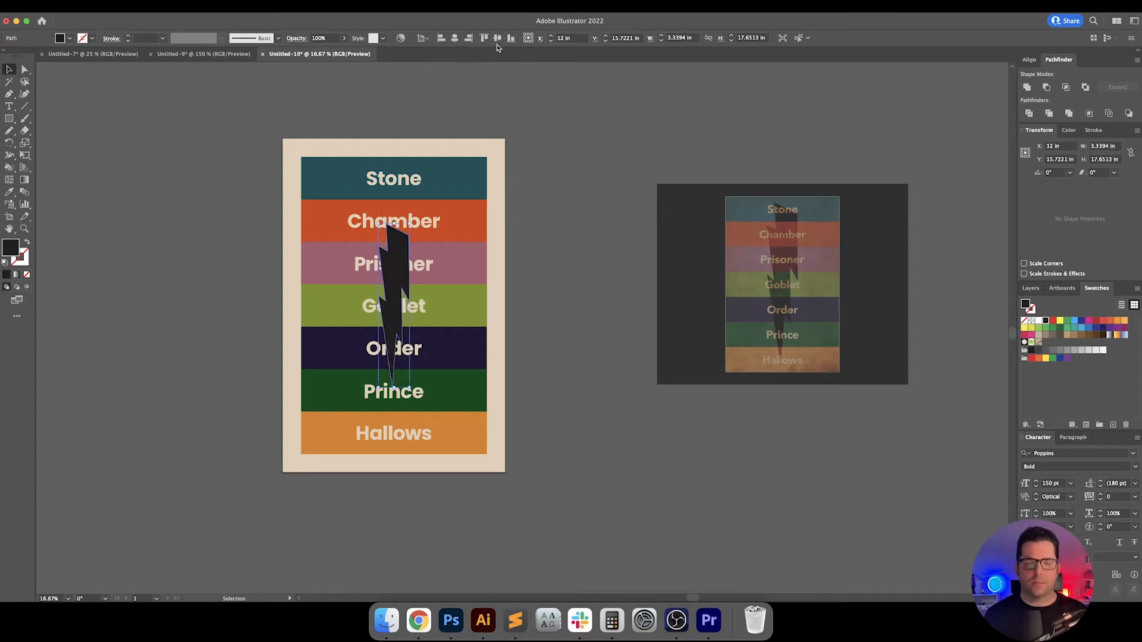
Link the lightning bolt's width and height and scale it up proportionally to a height of 32 in
{"action": "left_click", "coordinate": [1129, 153]}
{"action": "left_click", "coordinate": [1113, 158]}
{"action": "key", "text": "Up"}
{"action": "key", "text": "Up"}
{"action": "key", "text": "Up"}
{"action": "key", "text": "Up"}
{"action": "key", "text": "Up"}
{"action": "key", "text": "Up"}
{"action": "key", "text": "Up"}
{"action": "key", "text": "Up"}
{"action": "key", "text": "Up"}
{"action": "key", "text": "Up"}
{"action": "key", "text": "Up"}
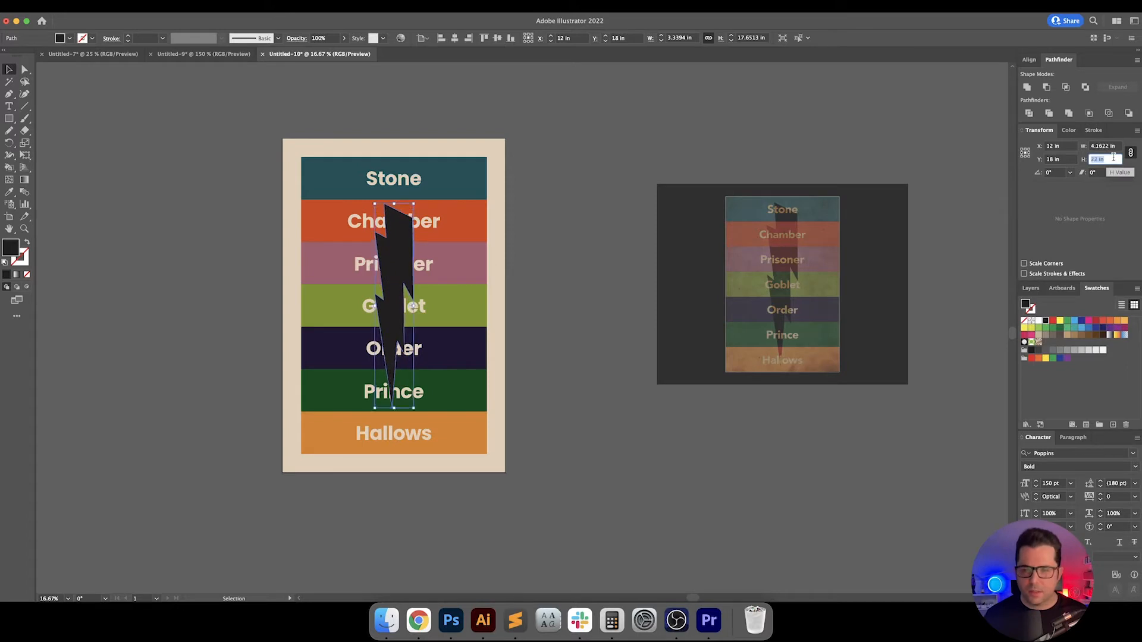
{"action": "key", "text": "Up"}
{"action": "key", "text": "Up"}
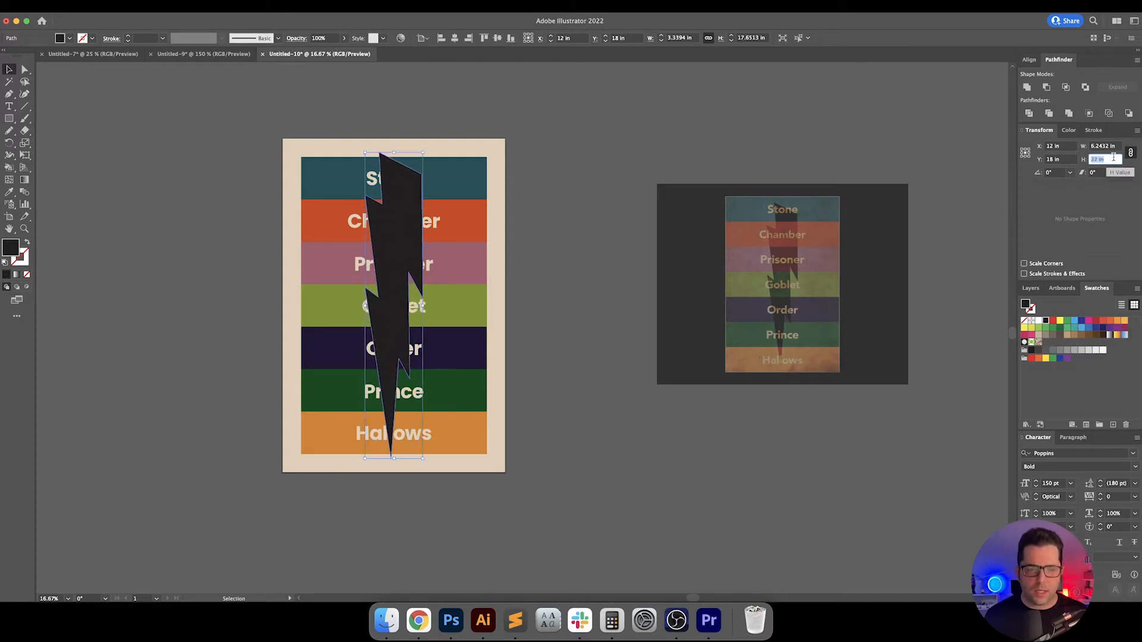
{"action": "key", "text": "Return"}
{"action": "key", "text": "super+equal"}
{"action": "key", "text": "super+equal"}
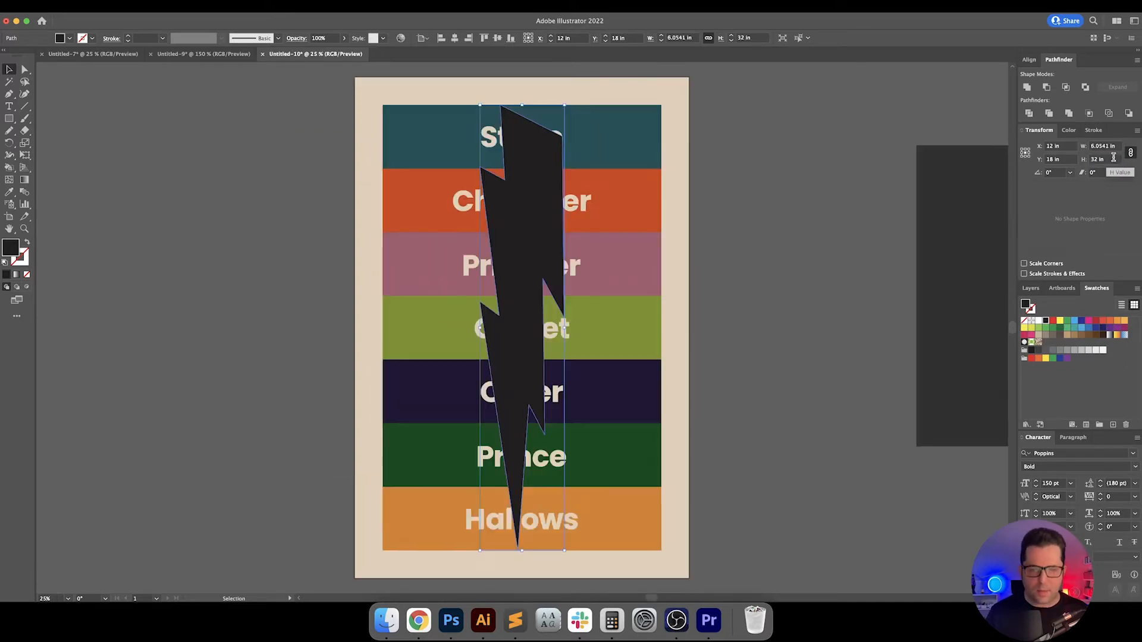
Set the lightning bolt's opacity to 50%
{"action": "scroll", "coordinate": [786, 309], "scroll_direction": "down", "scroll_amount": 3}
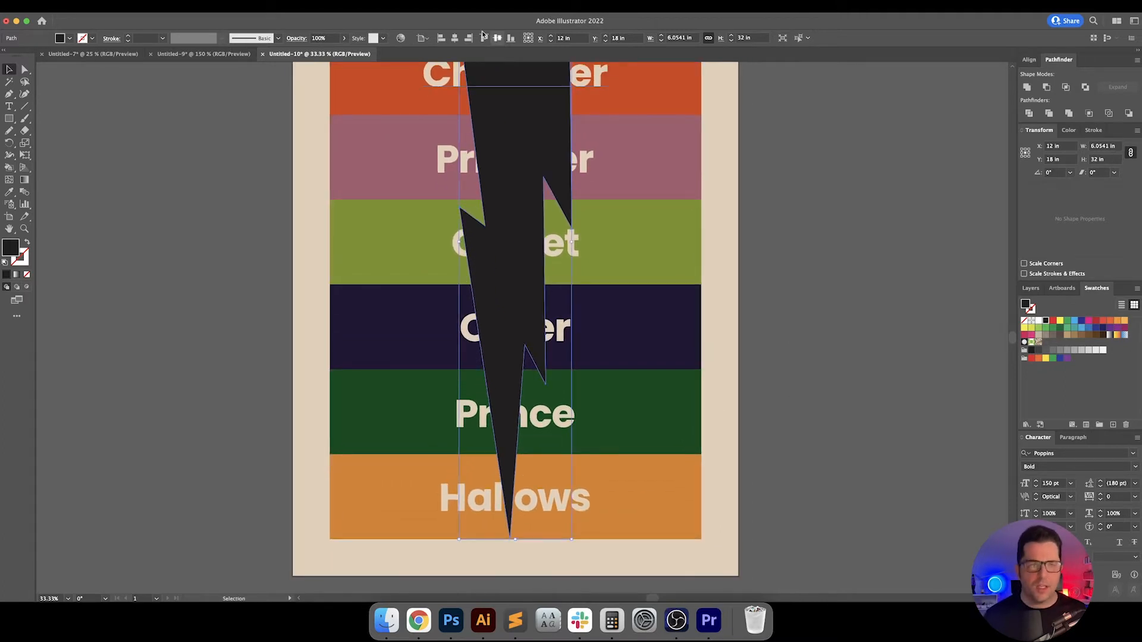
{"action": "left_click", "coordinate": [322, 39]}
{"action": "type", "text": "50"}
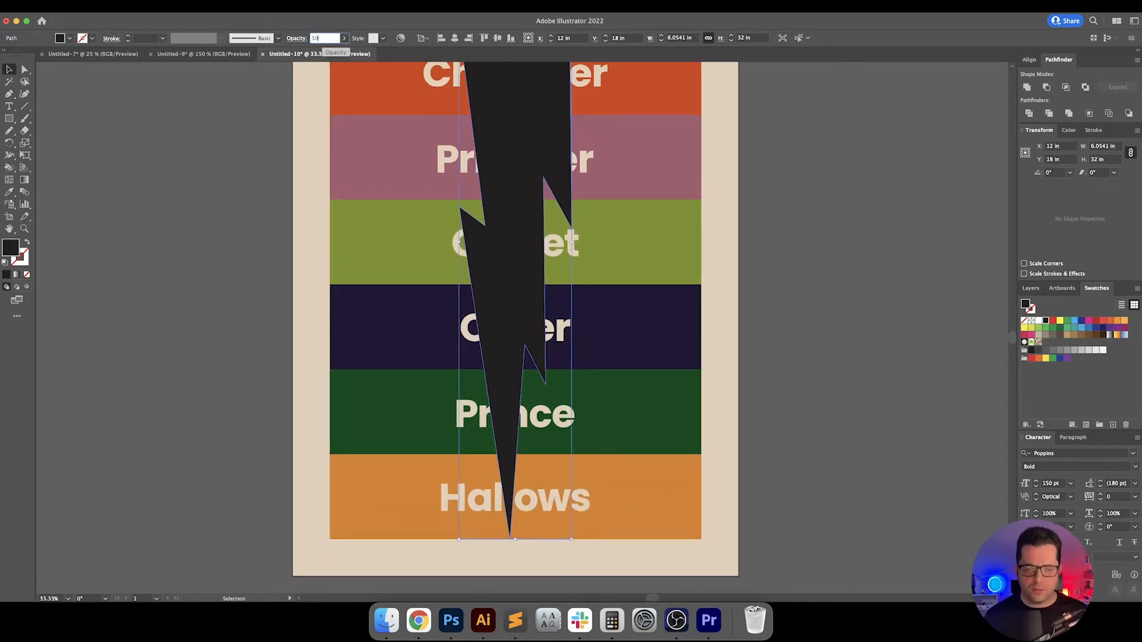
{"action": "key", "text": "Return"}
Nudge the lightning bolt one increment left, to X 11.9986 in, checking its fit over the second l of Hallows, and deselect it
{"action": "scroll", "coordinate": [519, 513], "scroll_direction": "up", "scroll_amount": 1}
{"action": "scroll", "coordinate": [520, 513], "scroll_direction": "up", "scroll_amount": 8}
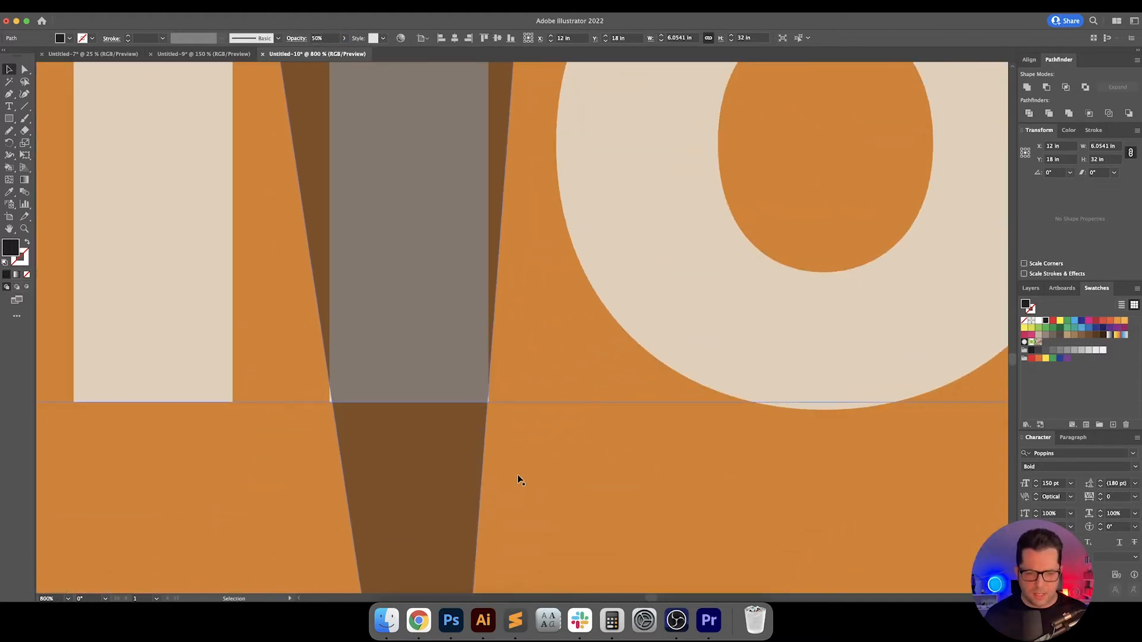
{"action": "scroll", "coordinate": [452, 473], "scroll_direction": "down", "scroll_amount": 1}
{"action": "left_click_drag", "start_coordinate": [463, 470], "coordinate": [487, 406]}
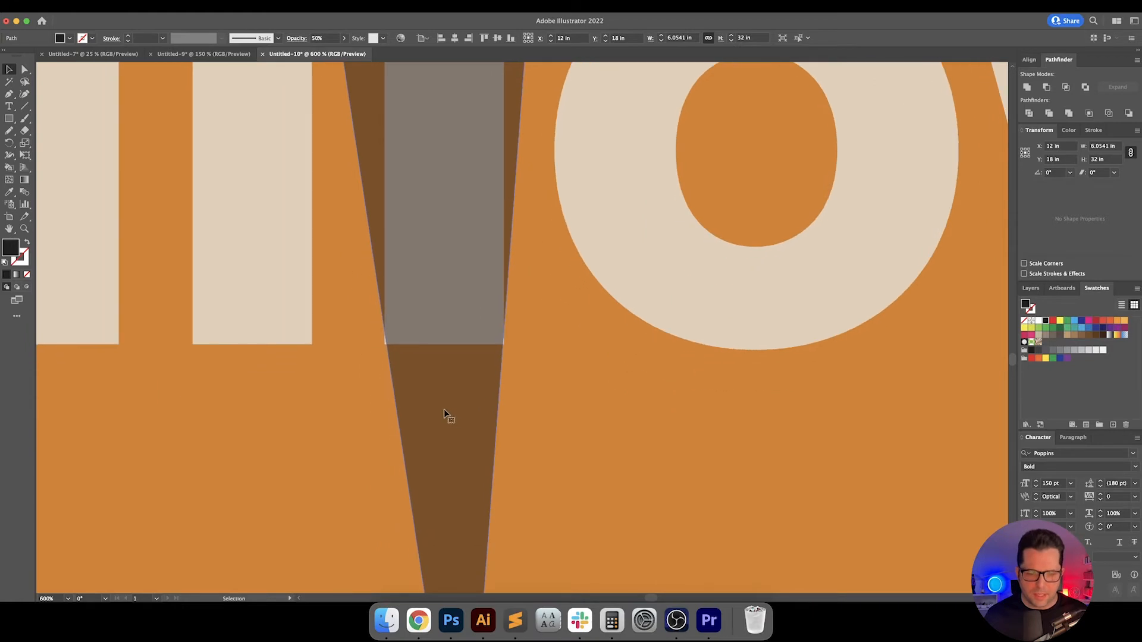
{"action": "key", "text": "Left"}
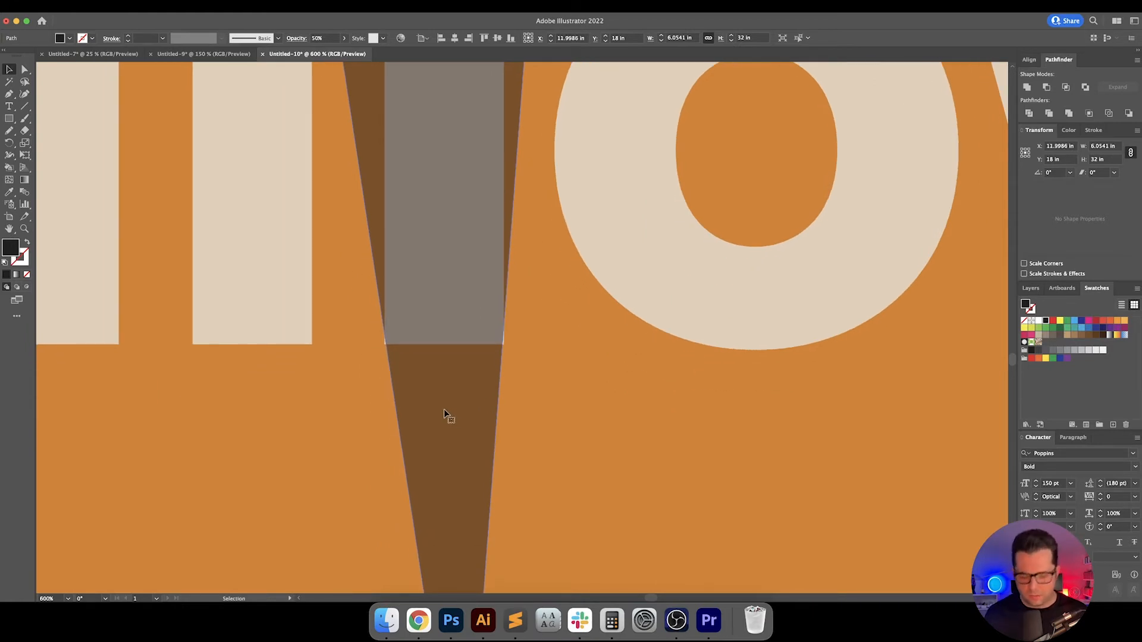
{"action": "key", "text": "super+0"}
{"action": "left_click", "coordinate": [793, 359]}
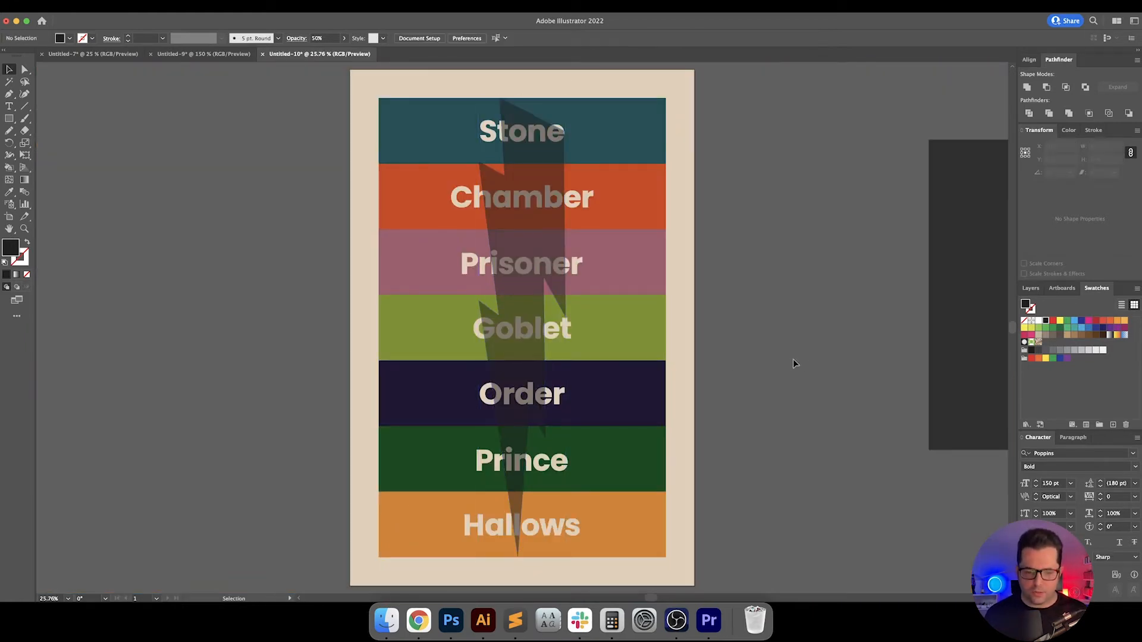
{"action": "scroll", "coordinate": [794, 363], "scroll_direction": "right", "scroll_amount": 2}
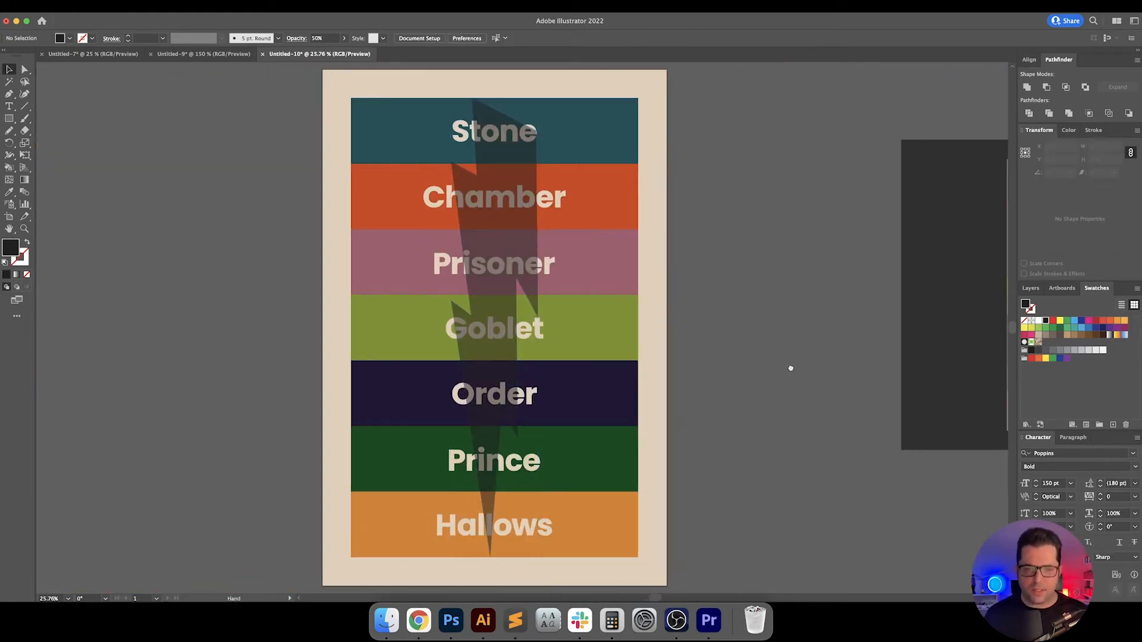
Scale the lightning bolt proportionally to a height of 31 in
{"action": "left_click", "coordinate": [531, 170]}
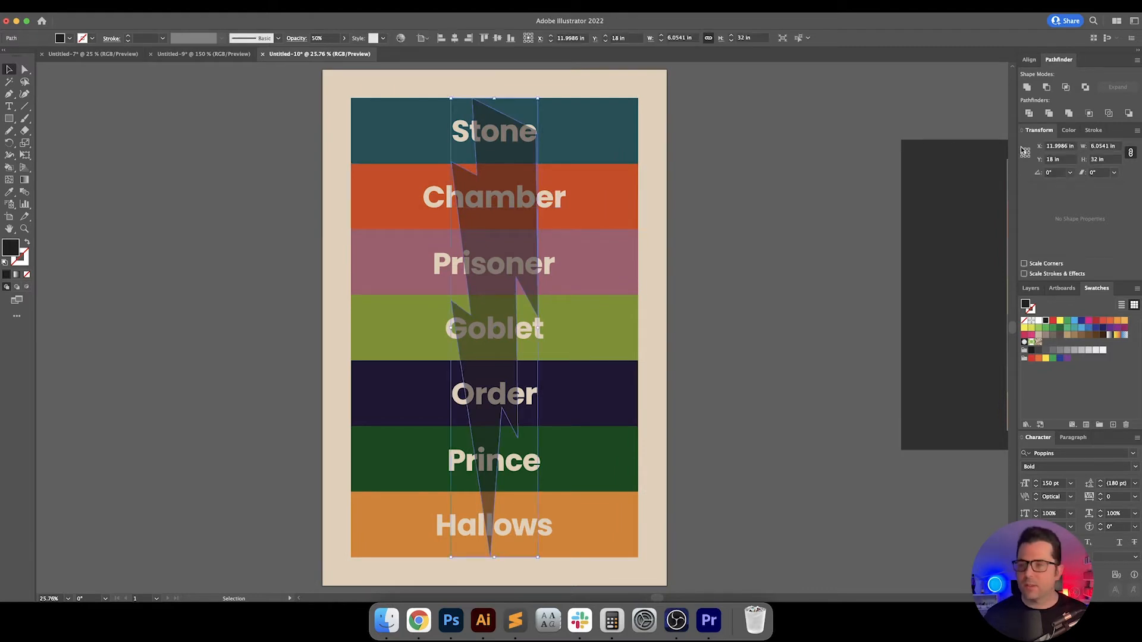
{"action": "left_click", "coordinate": [1109, 159]}
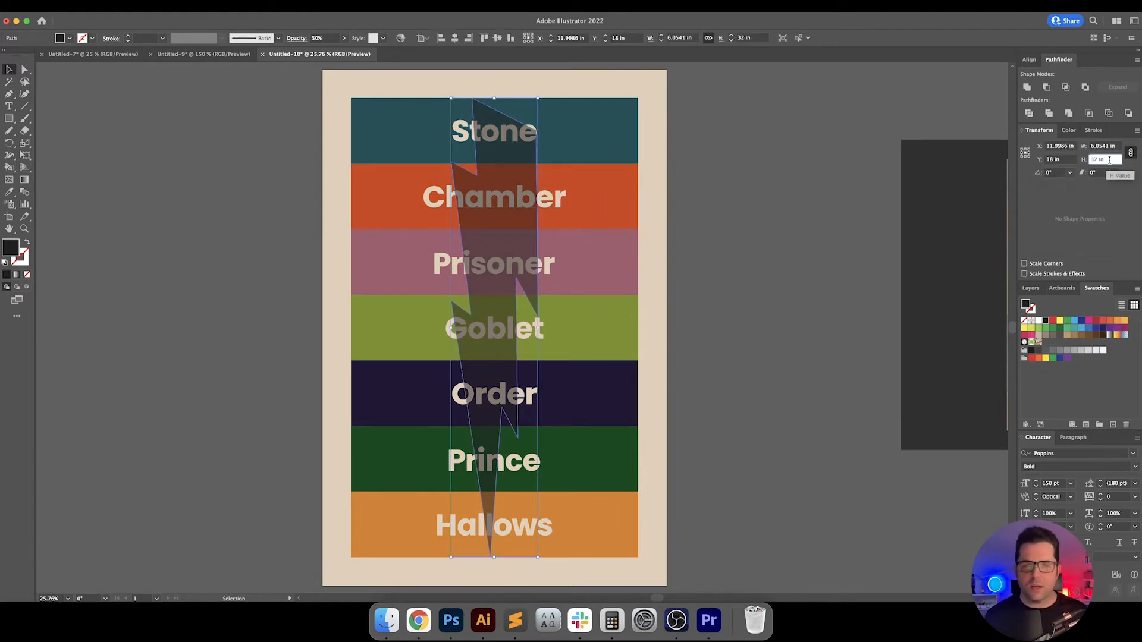
{"action": "type", "text": "31"}
{"action": "key", "text": "Return"}
{"action": "key", "text": "Return"}
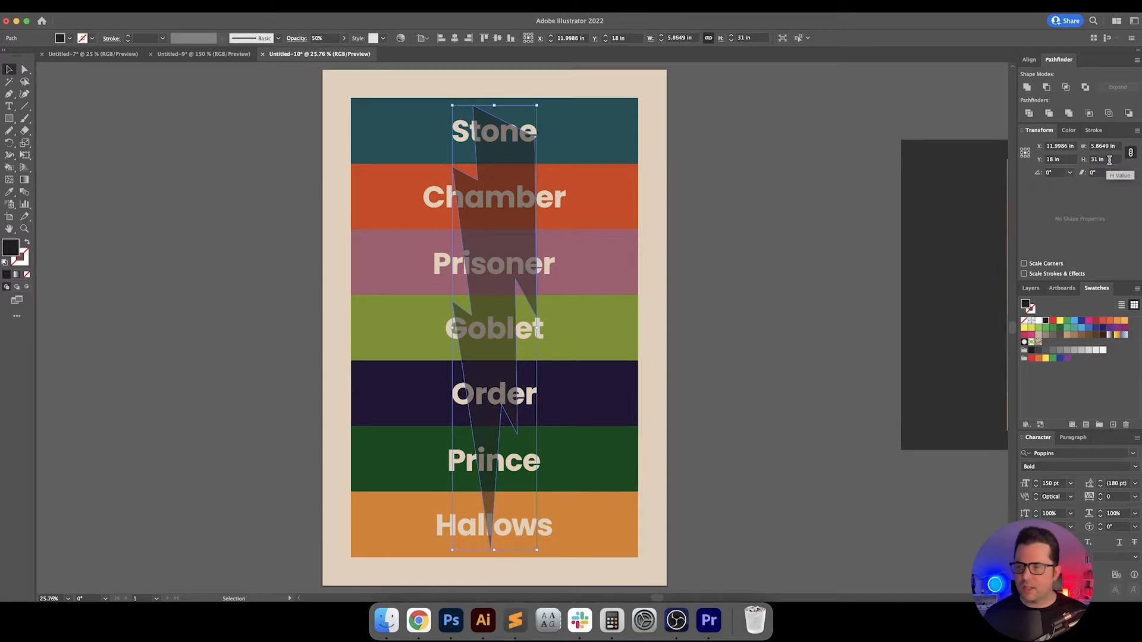
{"action": "left_click", "coordinate": [715, 365]}
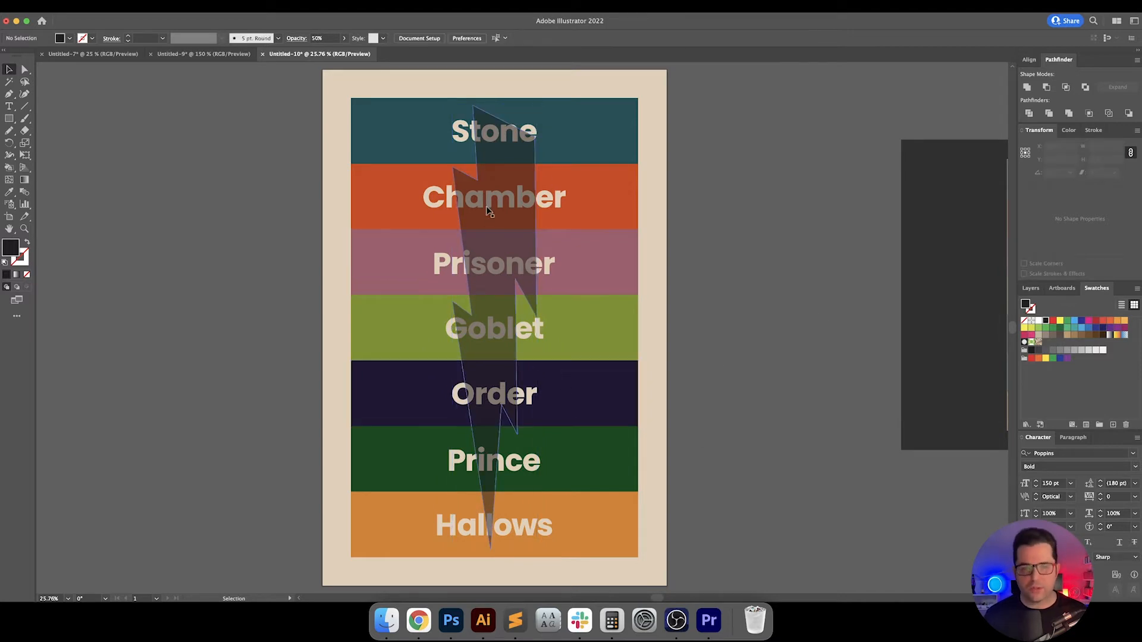
{"action": "left_click", "coordinate": [505, 231]}
{"action": "left_click", "coordinate": [1102, 159]}
{"action": "type", "text": "30"}
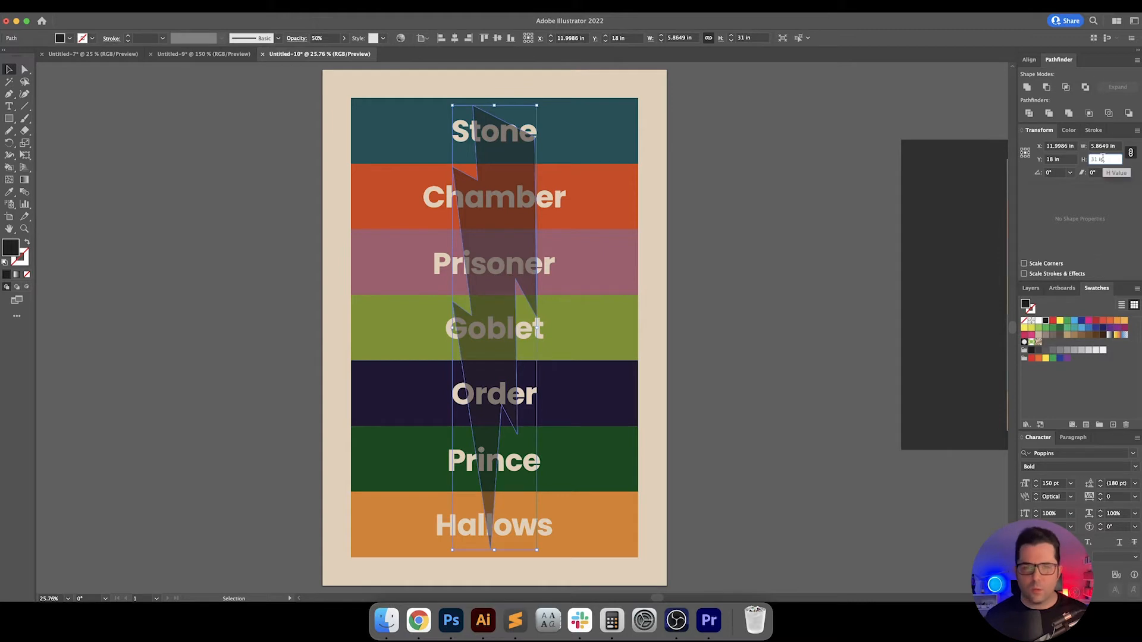
{"action": "key", "text": "Return"}
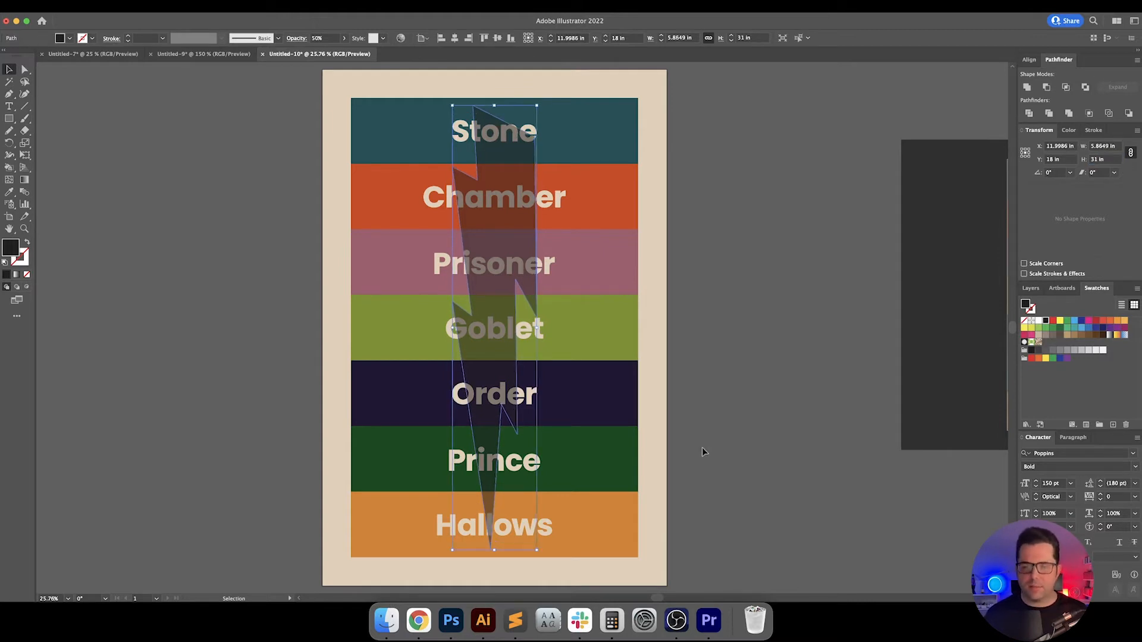
Nudge the lightning bolt left over the second l of Hallows until its X position is 11.9748 in, and deselect it
{"action": "left_click", "coordinate": [652, 541]}
{"action": "scroll", "coordinate": [509, 532], "scroll_direction": "up", "scroll_amount": 8}
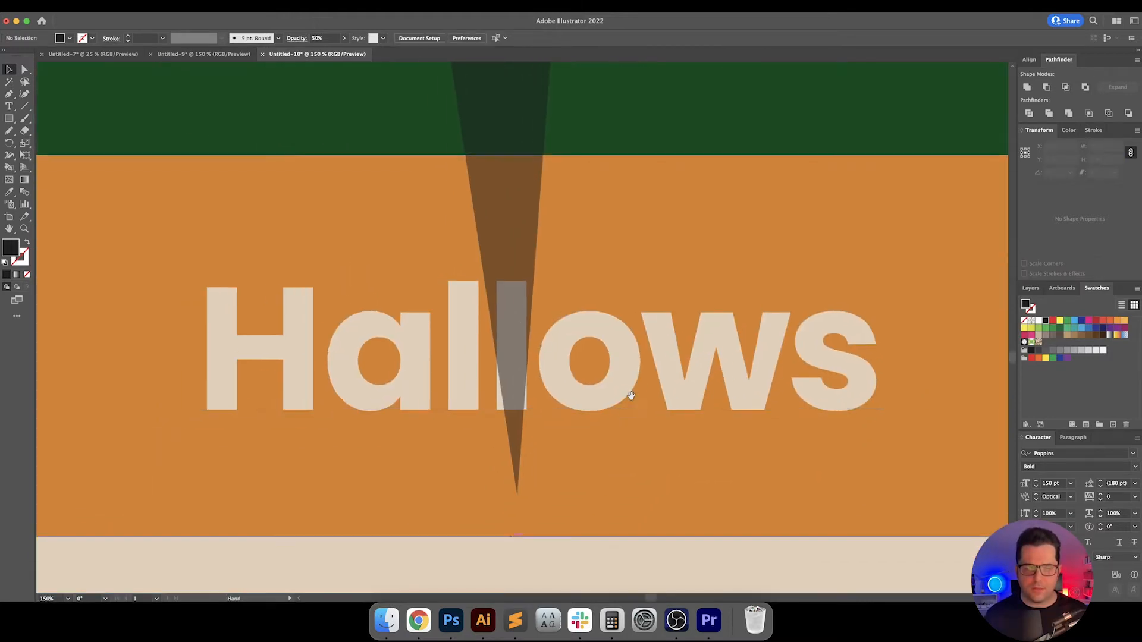
{"action": "left_click", "coordinate": [503, 232]}
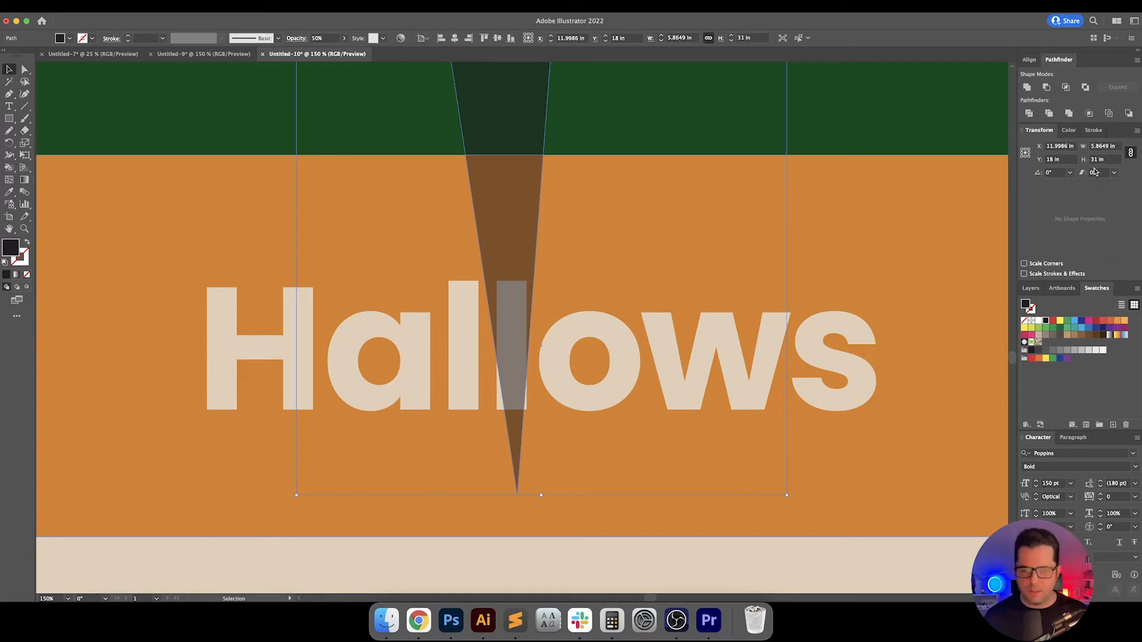
{"action": "key", "text": "Left"}
{"action": "key", "text": "Left"}
{"action": "key", "text": "Left"}
{"action": "key", "text": "Left"}
{"action": "key", "text": "Left"}
{"action": "key", "text": "Left"}
{"action": "key", "text": "Left"}
{"action": "key", "text": "Left"}
{"action": "key", "text": "Left"}
{"action": "key", "text": "Left"}
{"action": "key", "text": "Left"}
{"action": "key", "text": "Left"}
{"action": "key", "text": "Left"}
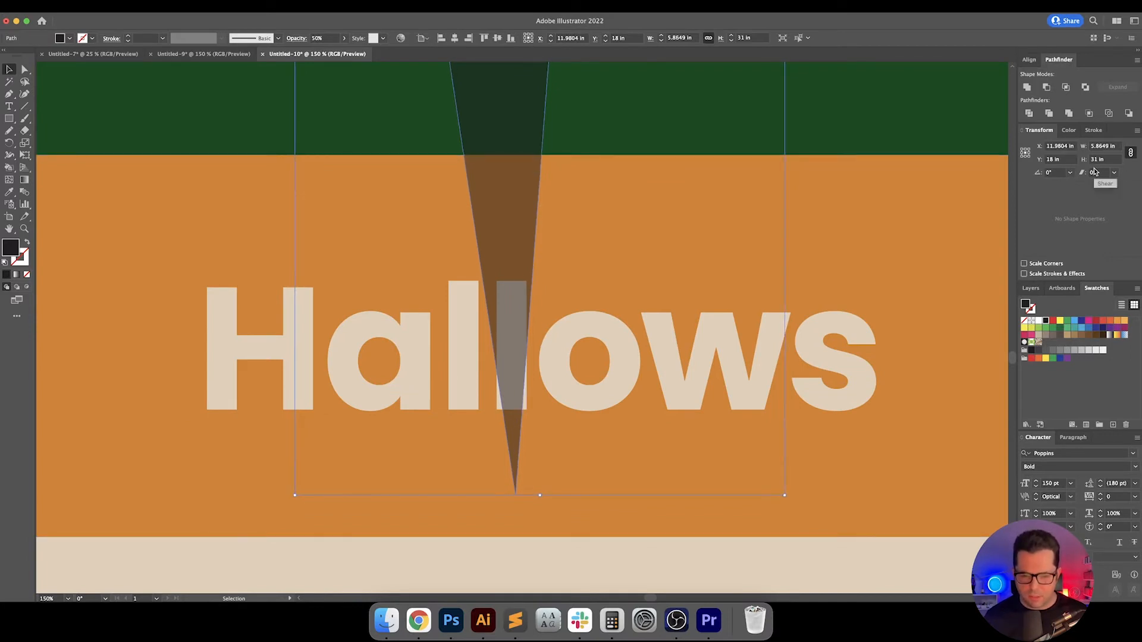
{"action": "key", "text": "Left"}
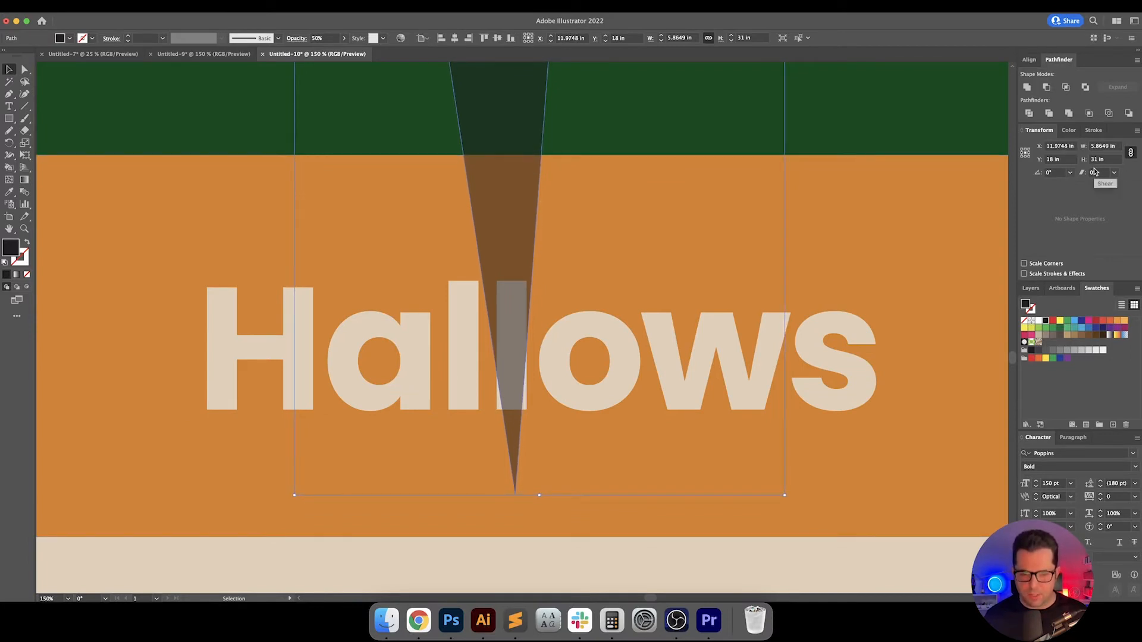
{"action": "key", "text": "super+0"}
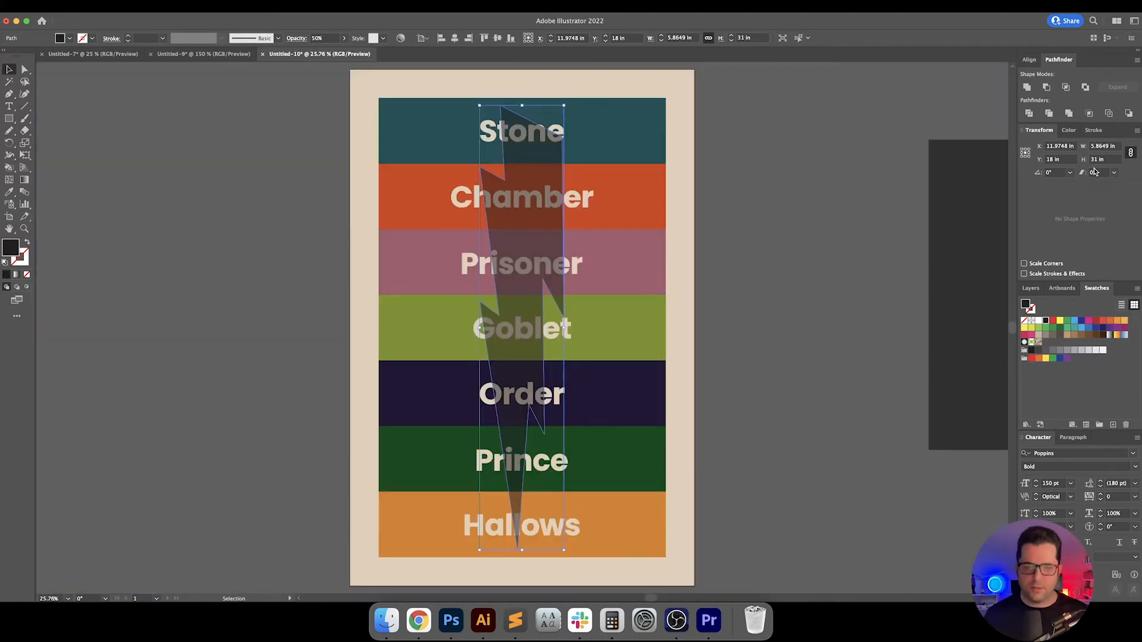
{"action": "left_click", "coordinate": [862, 253]}
Enlarge the poster artboard by 0.25 in in both width and height
{"action": "left_click_drag", "start_coordinate": [840, 280], "coordinate": [713, 277]}
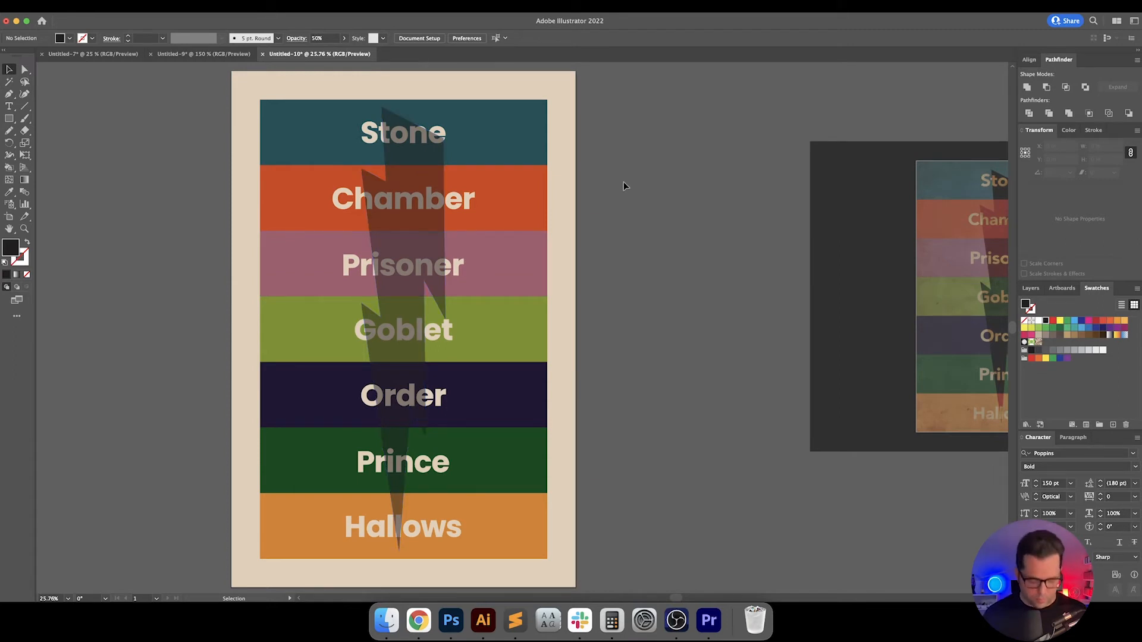
{"action": "key", "text": "shift+o"}
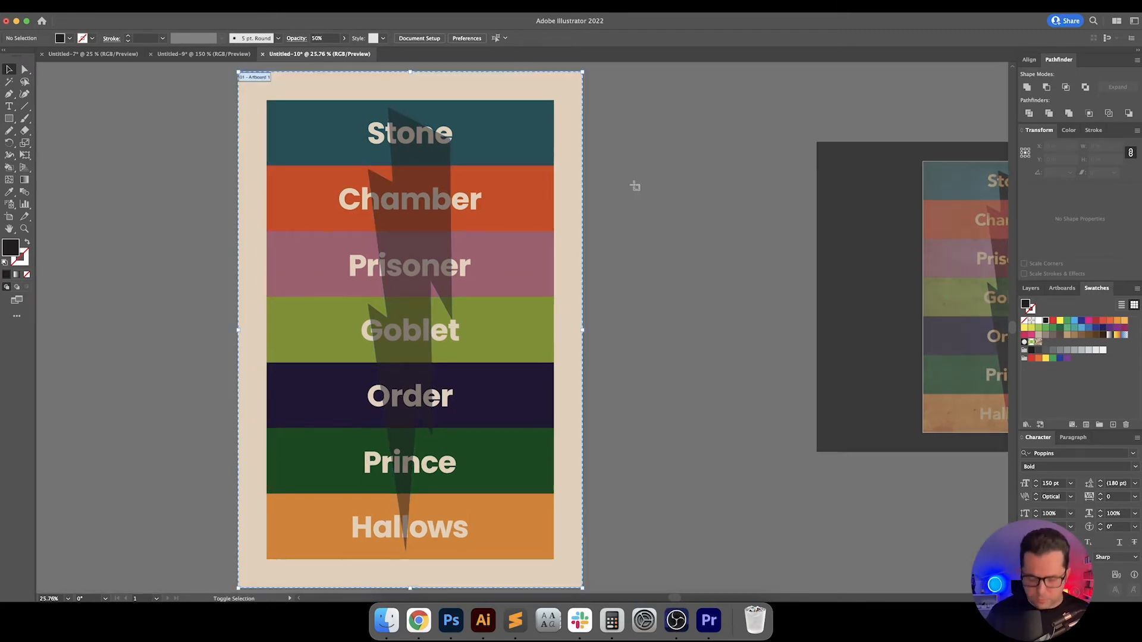
{"action": "left_click", "coordinate": [441, 38]}
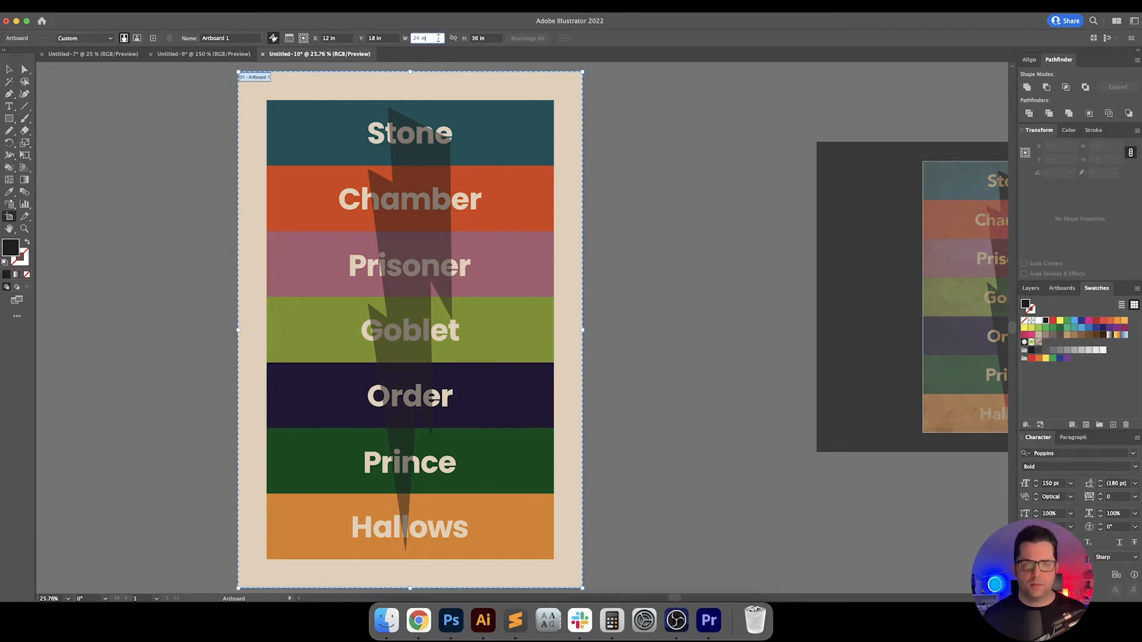
{"action": "type", "text": "+.25"}
{"action": "key", "text": "Tab"}
{"action": "key", "text": "Right"}
{"action": "type", "text": "+.25"}
{"action": "key", "text": "Return"}
{"action": "key", "text": "v"}
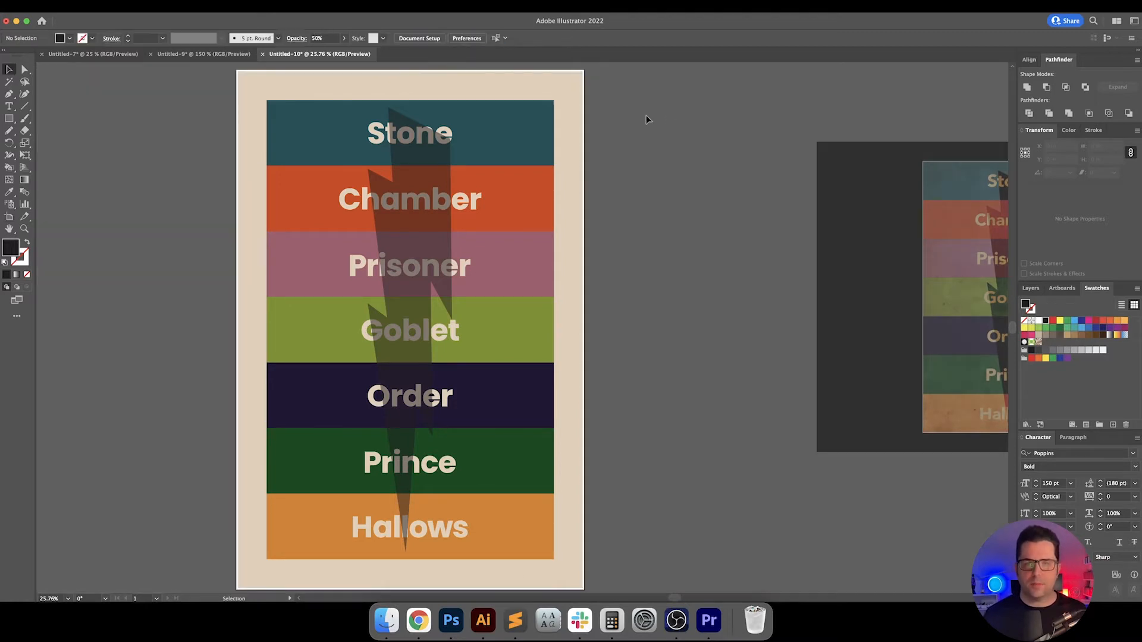
Unlink the beige background rectangle's proportions, add 0.25 in to both its width and height to make it 24.25 by 36.25 in, and deselect it
{"action": "left_click", "coordinate": [574, 110]}
{"action": "left_click", "coordinate": [1129, 153]}
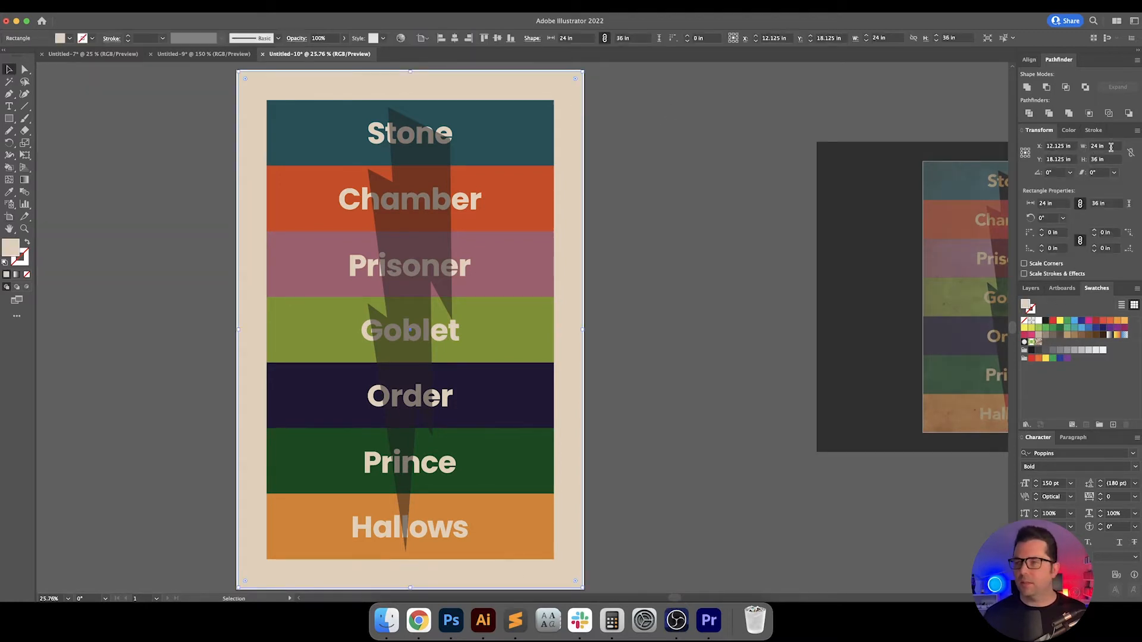
{"action": "left_click", "coordinate": [1110, 146]}
{"action": "type", "text": "+.25"}
{"action": "key", "text": "Tab"}
{"action": "key", "text": "Right"}
{"action": "type", "text": "+.25"}
{"action": "key", "text": "Return"}
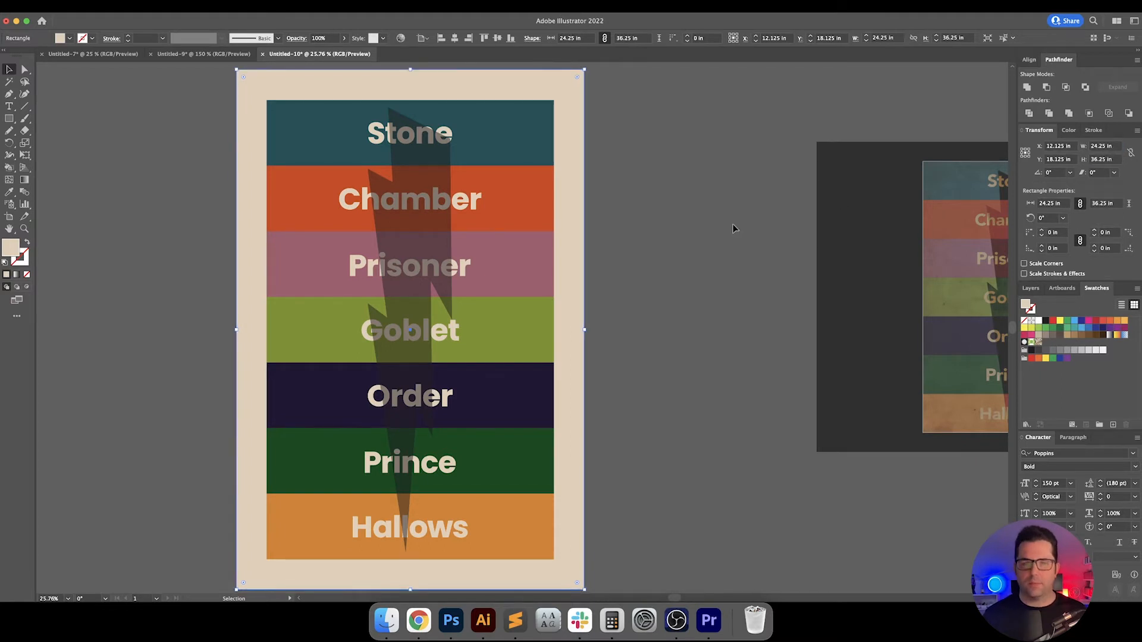
{"action": "left_click", "coordinate": [689, 225]}
{"action": "left_click_drag", "start_coordinate": [686, 223], "coordinate": [743, 223]}
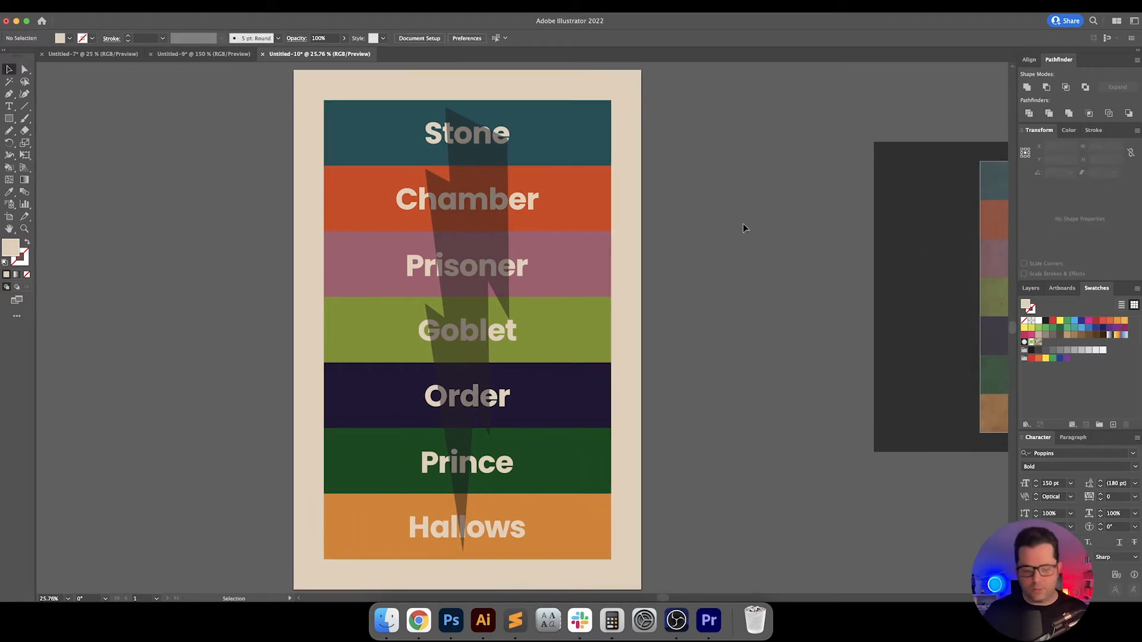
Select all seven titled stripes from Stone to Hallows together, leaving out the lightning bolt and the beige background
{"action": "left_click_drag", "start_coordinate": [742, 225], "coordinate": [732, 233]}
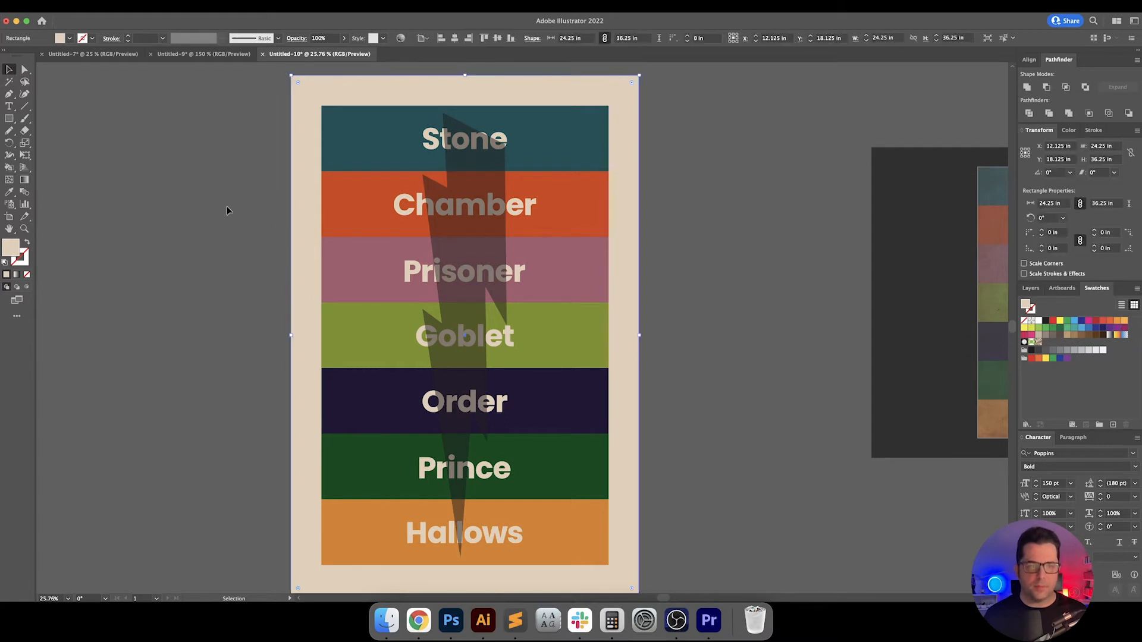
{"action": "left_click", "coordinate": [384, 140]}
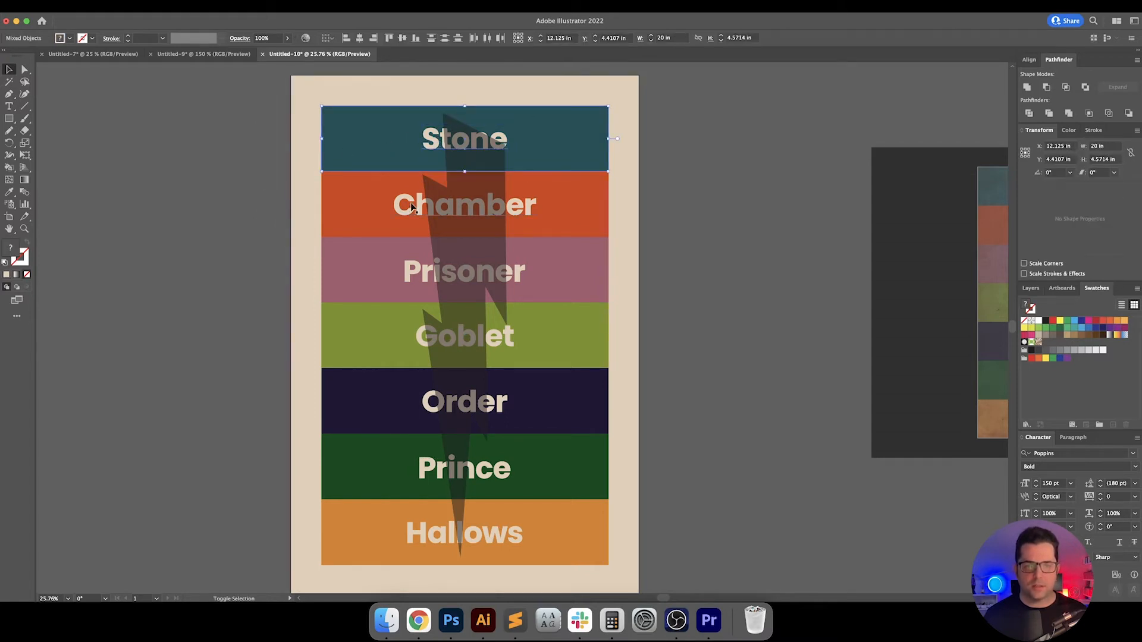
{"action": "left_click", "coordinate": [367, 202], "text": "shift"}
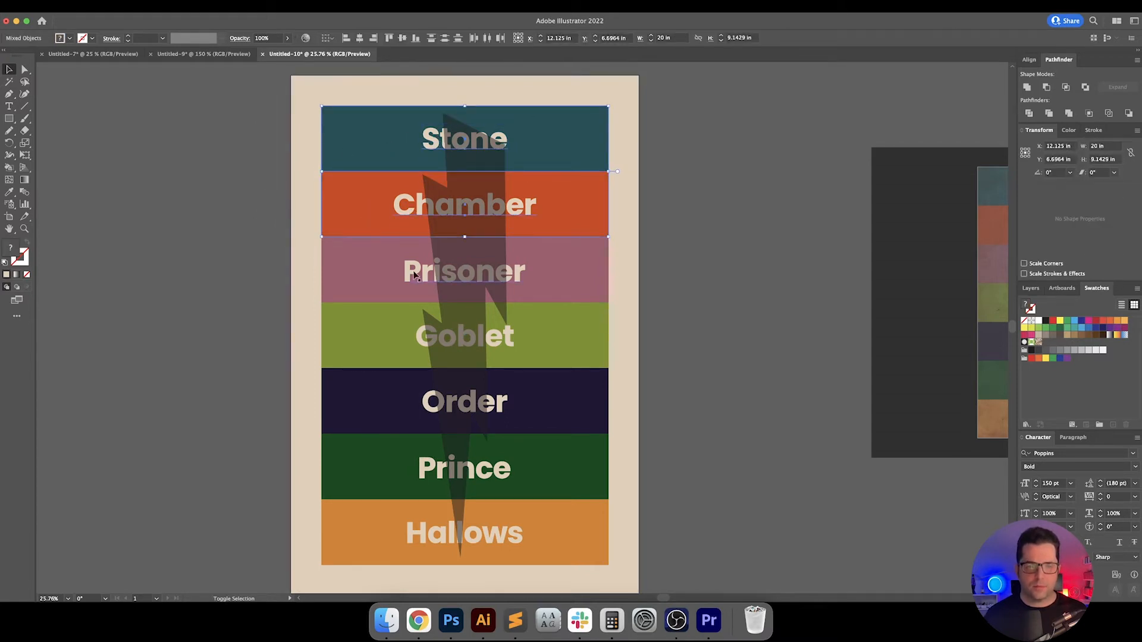
{"action": "left_click", "coordinate": [377, 268], "text": "shift"}
{"action": "left_click", "coordinate": [388, 341], "text": "shift"}
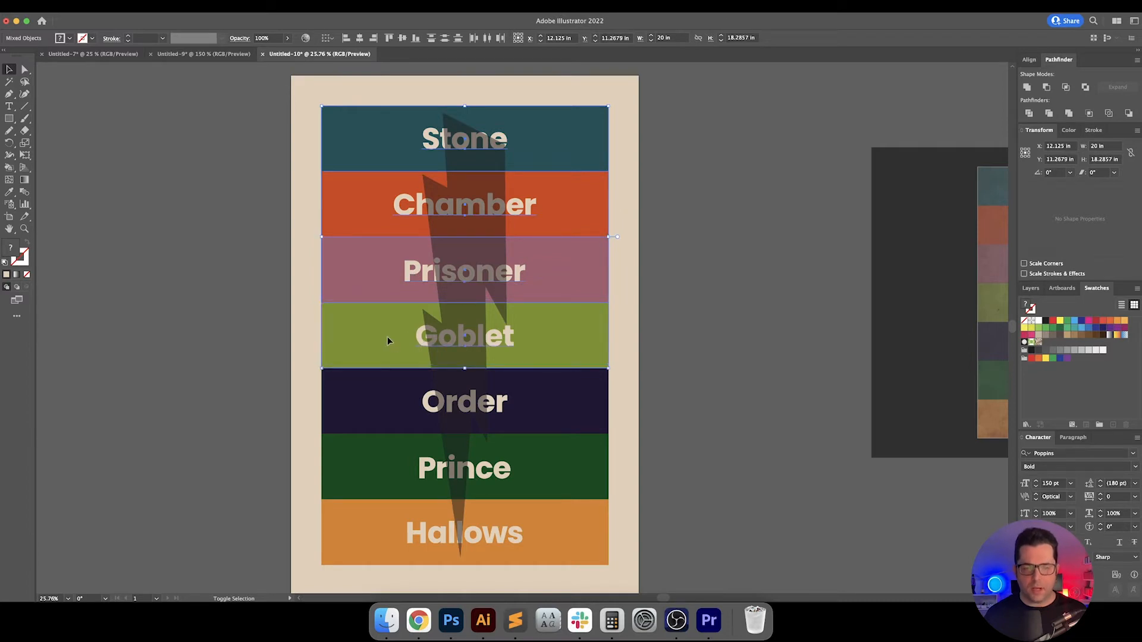
{"action": "left_click", "coordinate": [446, 392], "text": "shift"}
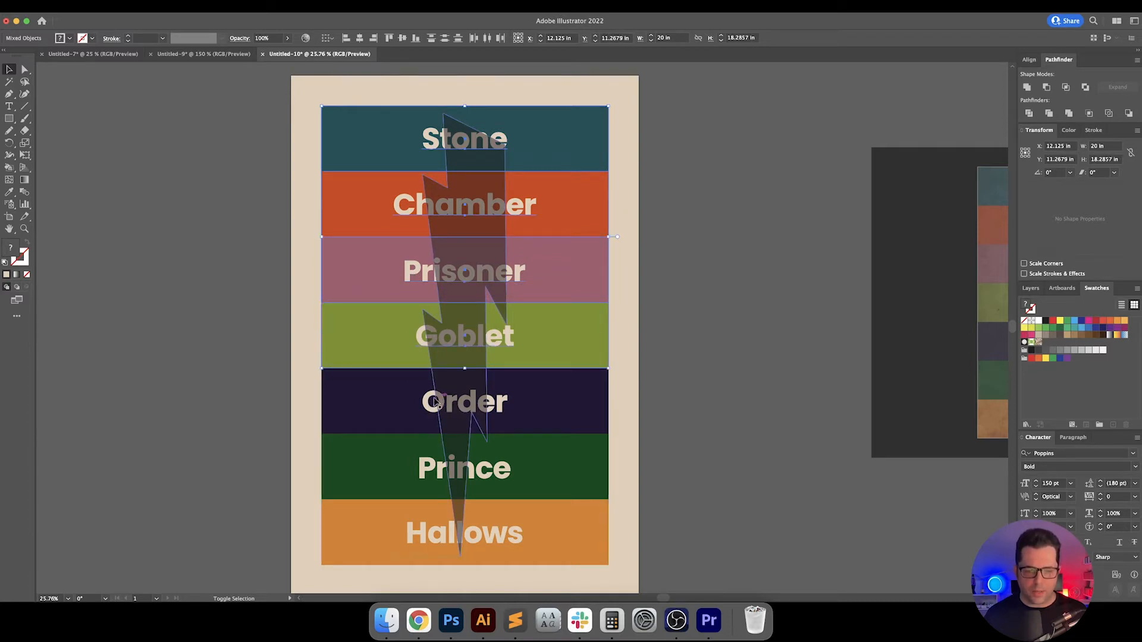
{"action": "left_click", "coordinate": [447, 390], "text": "shift"}
{"action": "left_click", "coordinate": [388, 403], "text": "shift"}
{"action": "left_click", "coordinate": [420, 470], "text": "shift"}
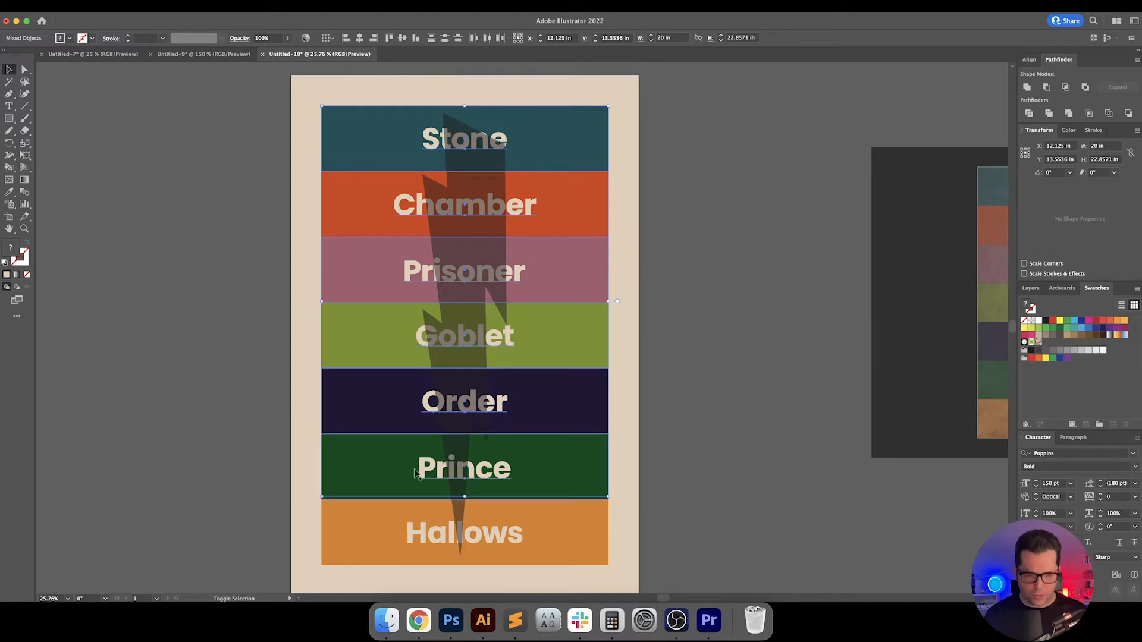
{"action": "left_click", "coordinate": [371, 535], "text": "shift"}
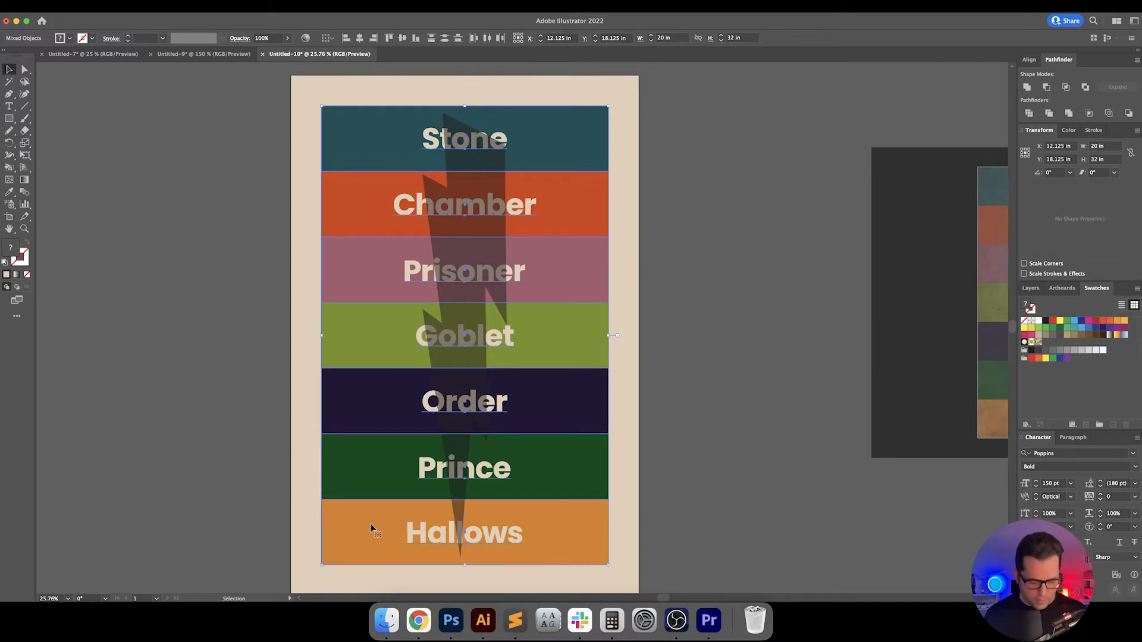
Copy the selected stripes and paste them into the blank 7275 by 10875 px Photoshop document as a vector smart object
{"action": "key", "text": "super+c"}
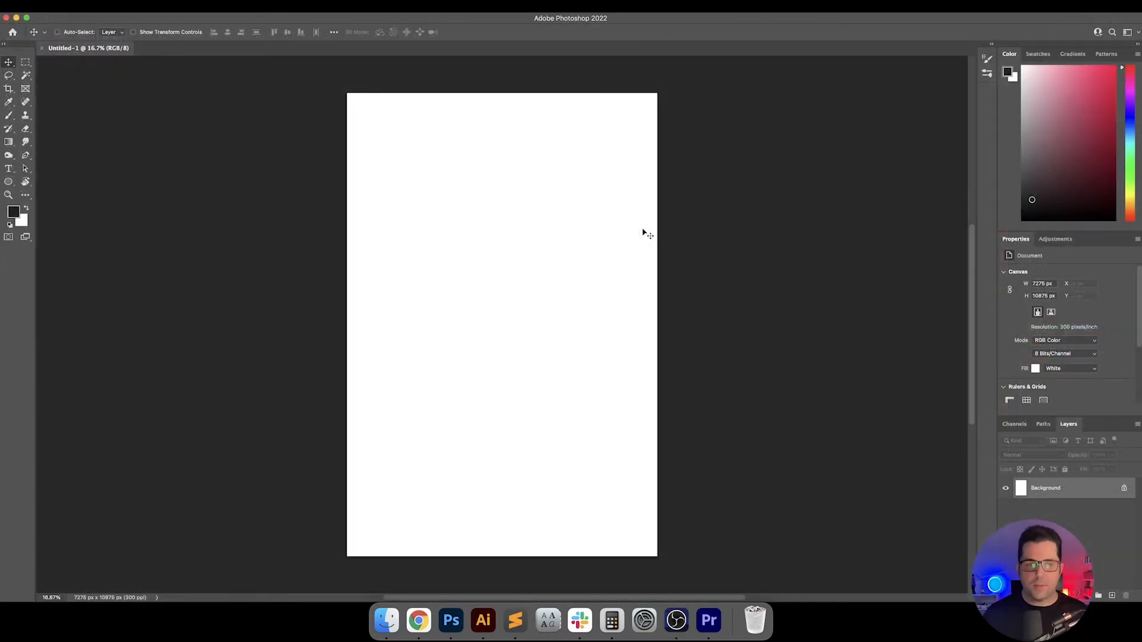
{"action": "key", "text": "super+v"}
{"action": "left_click", "coordinate": [543, 291]}
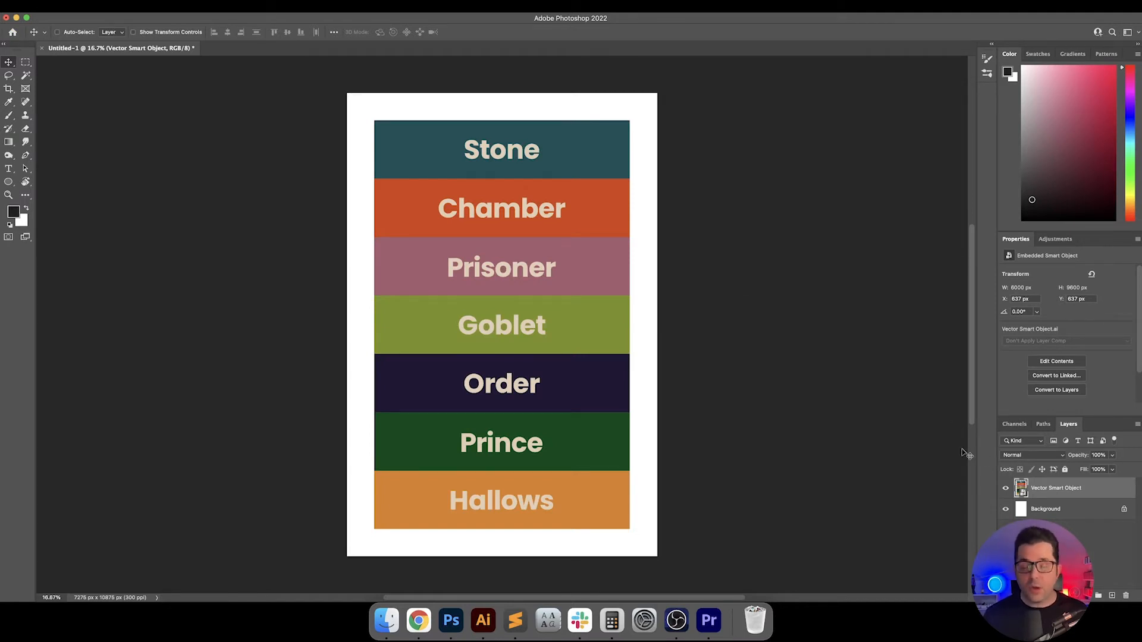
Try to open the stripes smart object's contents for editing in Illustrator, and return to Photoshop
{"action": "double_click", "coordinate": [1020, 486]}
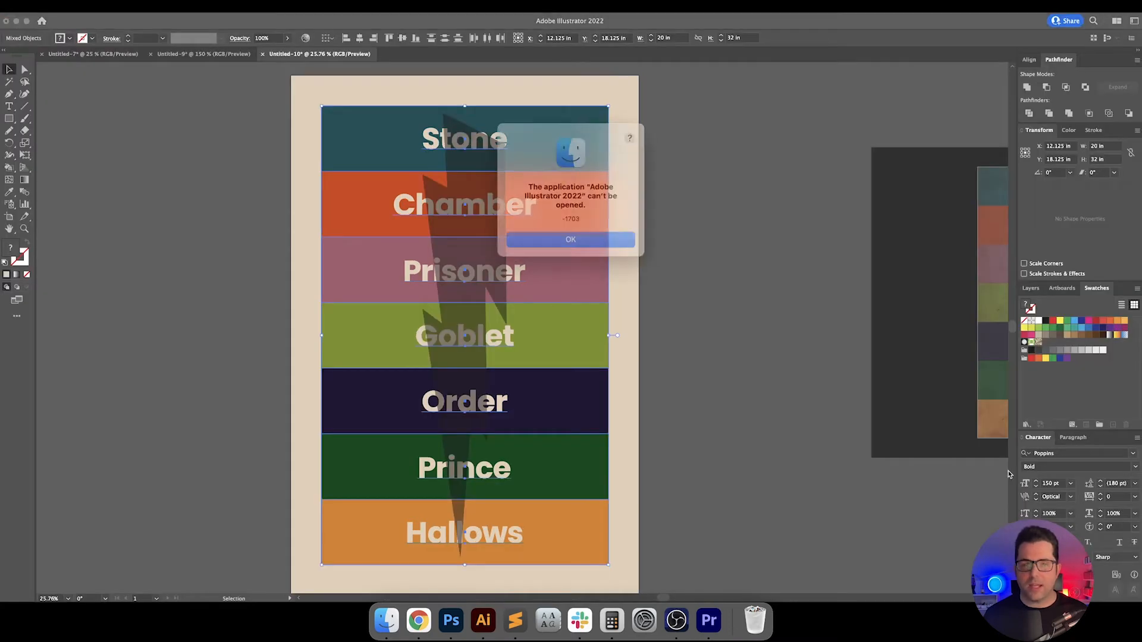
{"action": "left_click", "coordinate": [601, 236]}
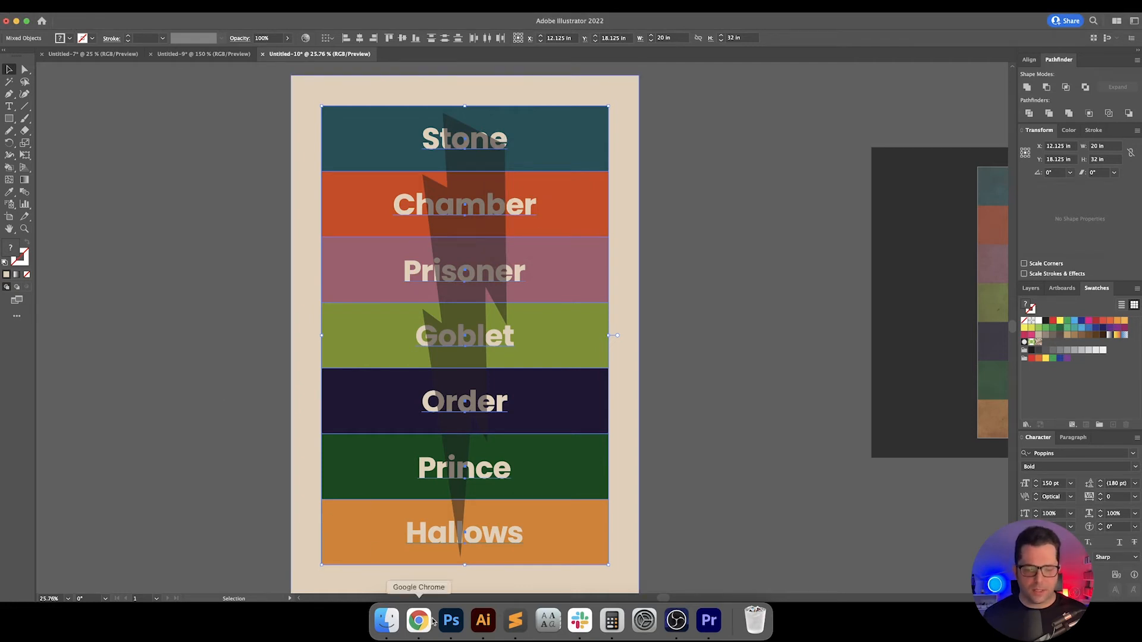
{"action": "left_click", "coordinate": [451, 621]}
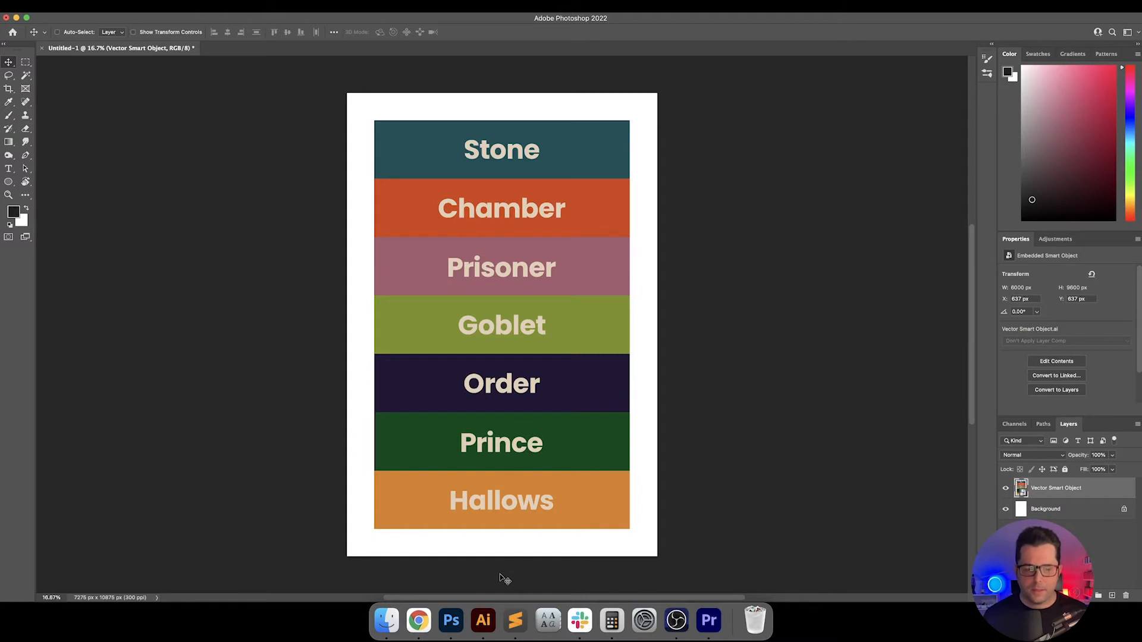
Switch to Illustrator and set the lightning bolt's opacity to 100%
{"action": "left_click", "coordinate": [479, 621]}
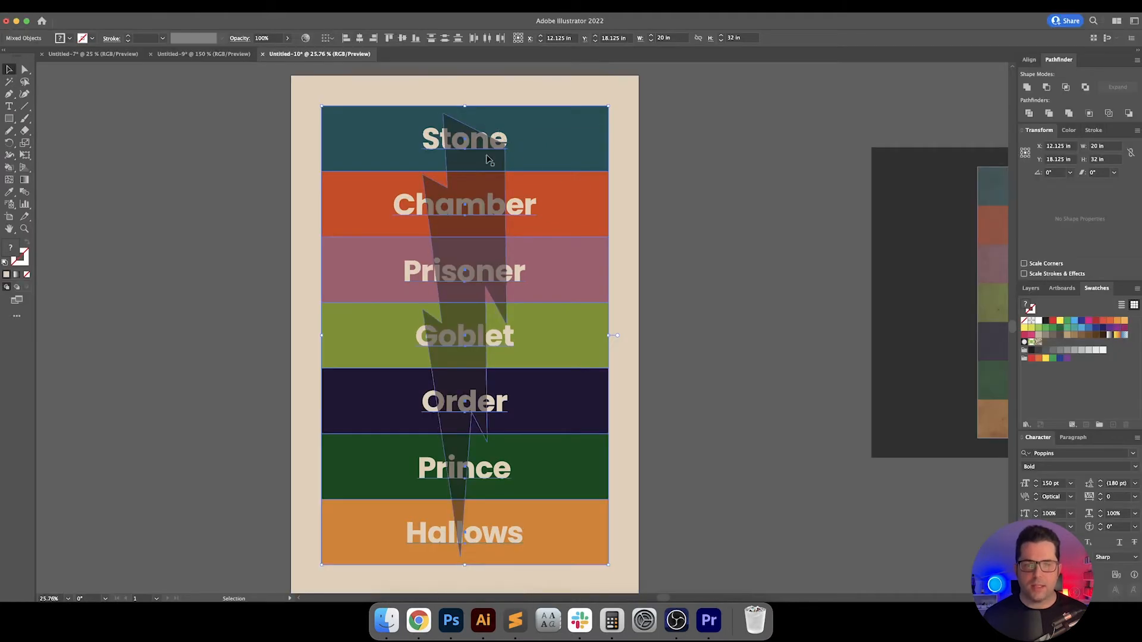
{"action": "left_click", "coordinate": [487, 164]}
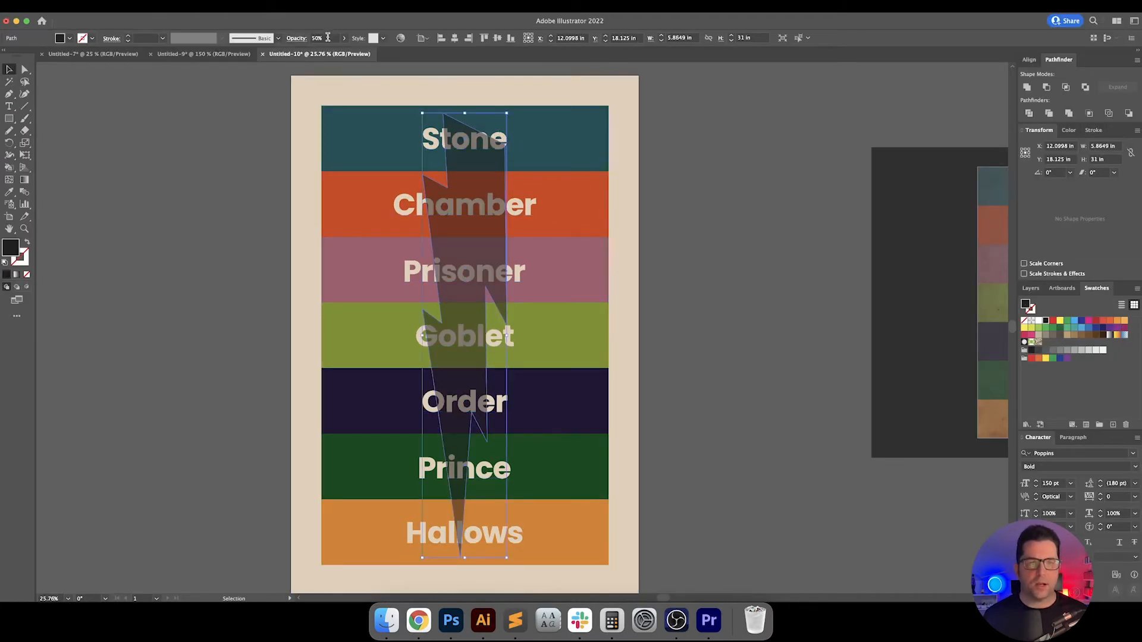
{"action": "key", "text": "0"}
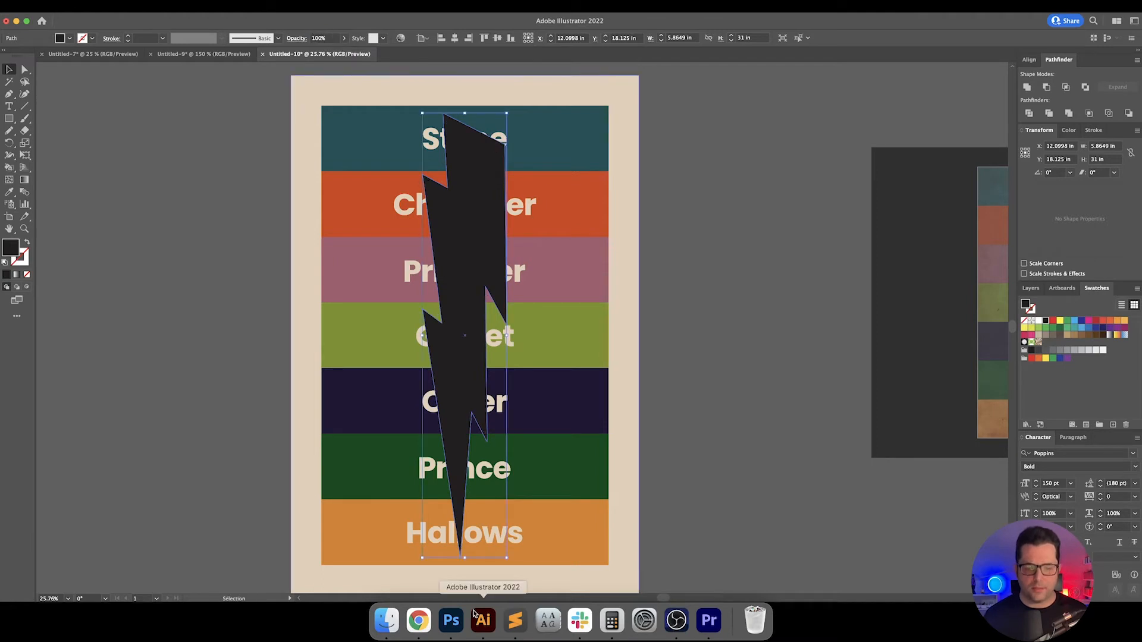
Paste a copy of the lightning bolt into the Photoshop document as a smart object above the stripes
{"action": "left_click", "coordinate": [451, 620]}
{"action": "key", "text": "super+v"}
{"action": "key", "text": "Return"}
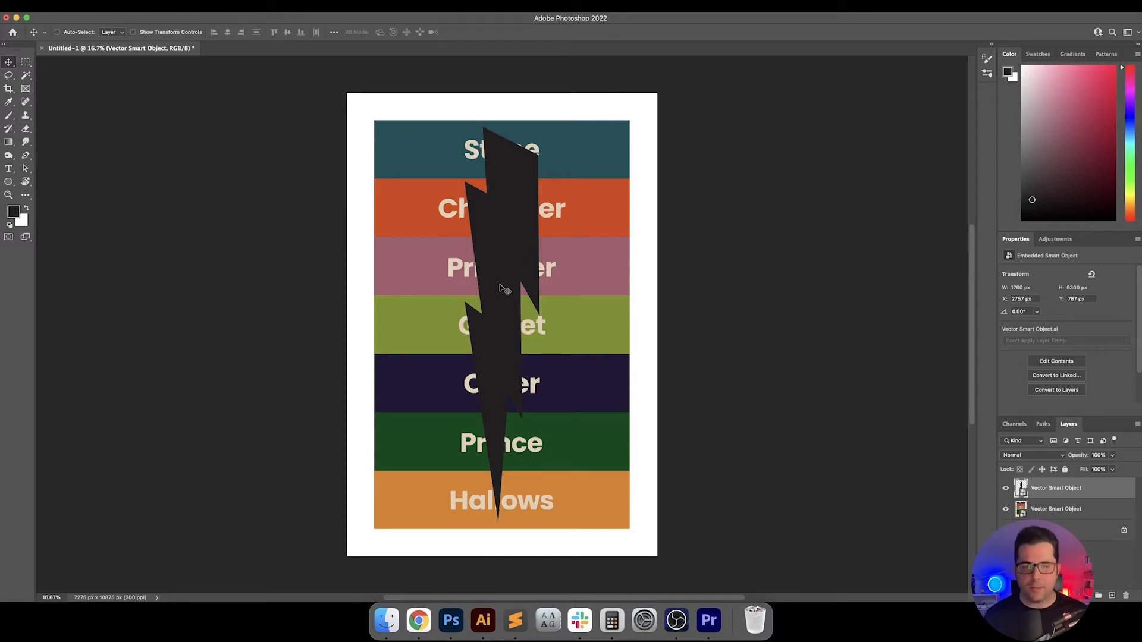
Copy the fill colour code e5cfb7 of the beige background rectangle in Illustrator and return to Photoshop
{"action": "left_click", "coordinate": [486, 633]}
{"action": "left_click", "coordinate": [624, 376]}
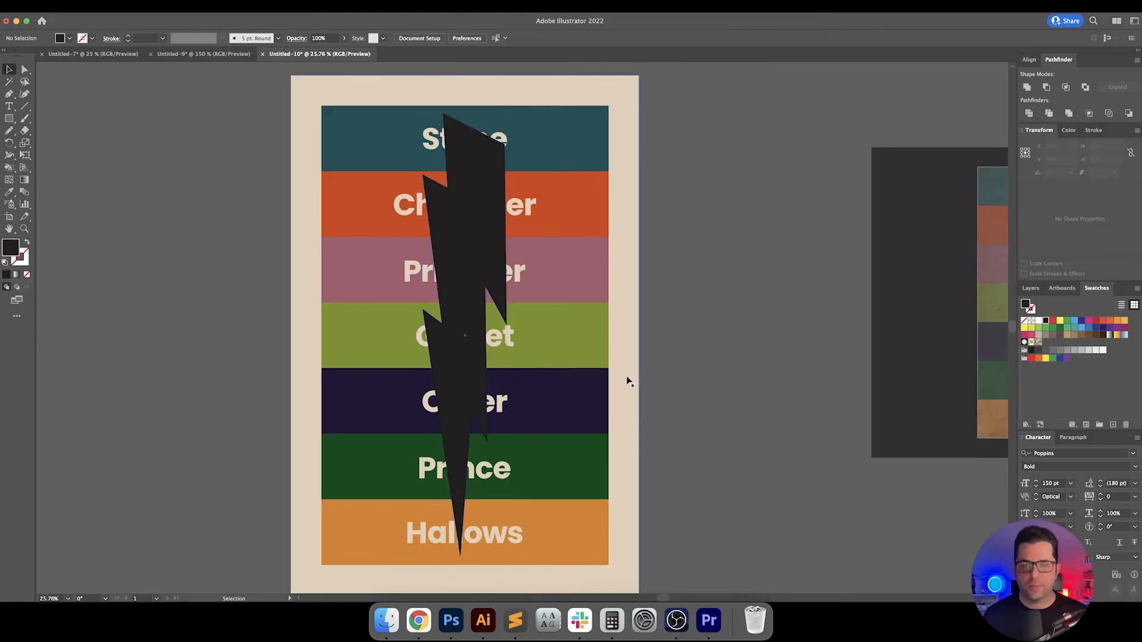
{"action": "double_click", "coordinate": [16, 253]}
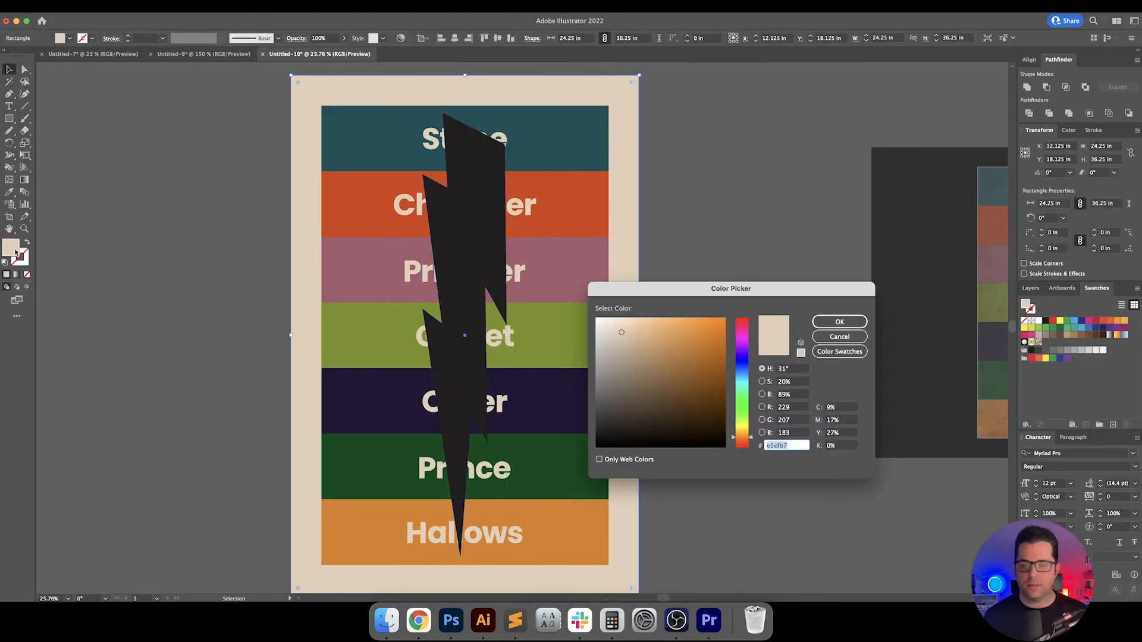
{"action": "key", "text": "Escape"}
{"action": "left_click", "coordinate": [450, 620]}
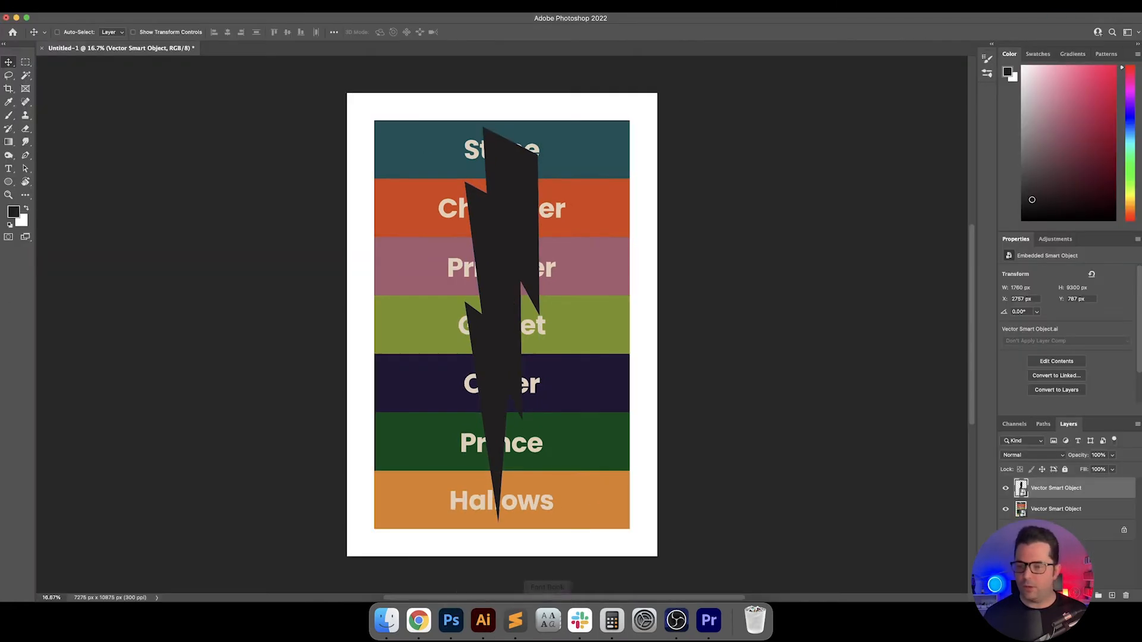
Add a solid colour fill layer with the beige e5cfb7 directly above the Background layer
{"action": "left_click", "coordinate": [1047, 529]}
{"action": "left_click", "coordinate": [1084, 595]}
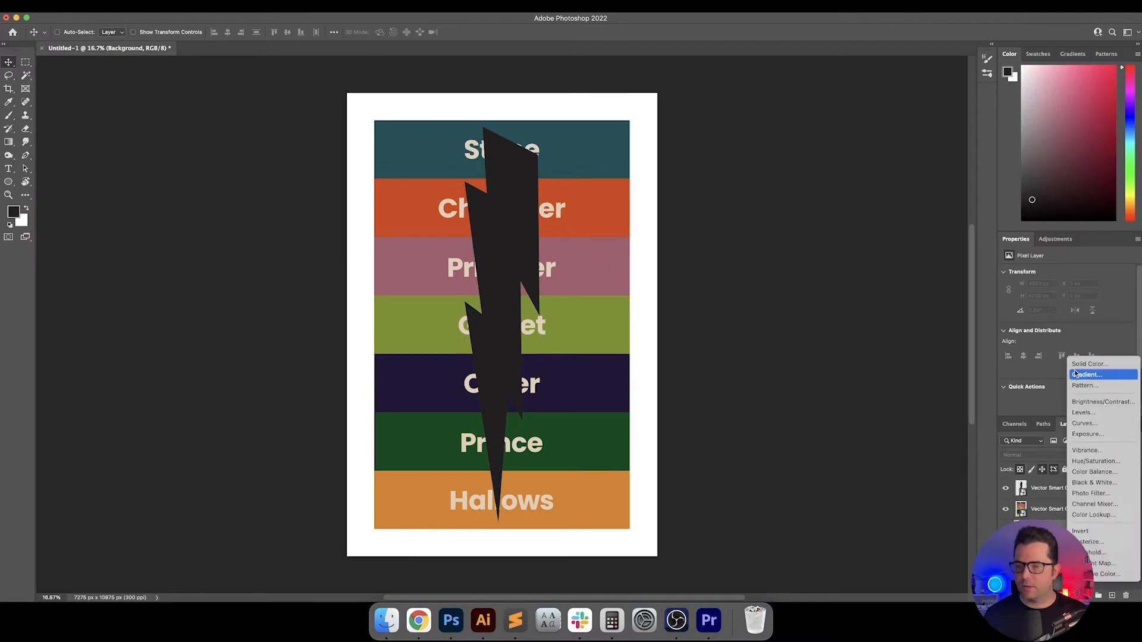
{"action": "left_click", "coordinate": [1075, 364]}
{"action": "key", "text": "super+v"}
{"action": "key", "text": "Return"}
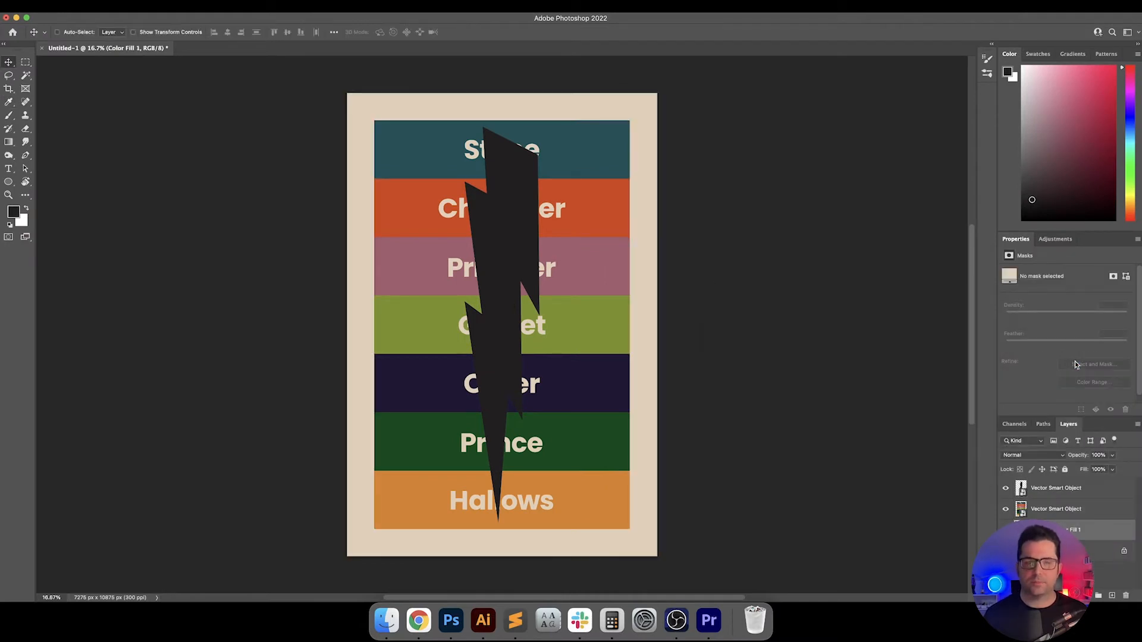
Rasterize the lightning bolt's smart object layer
{"action": "left_click", "coordinate": [1094, 496]}
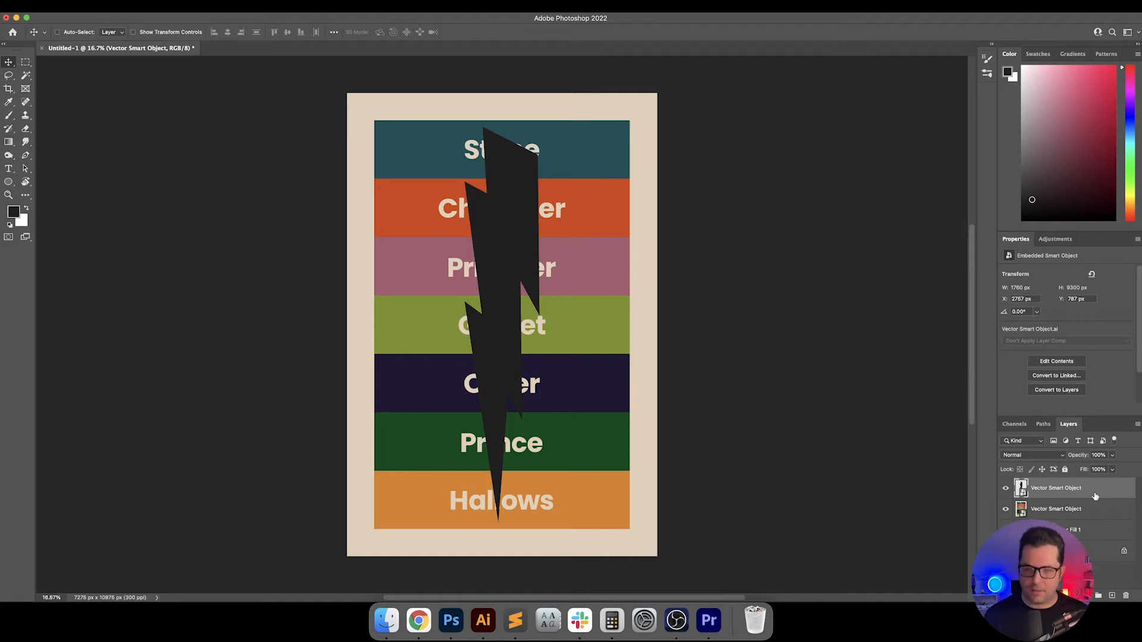
{"action": "right_click", "coordinate": [1095, 496]}
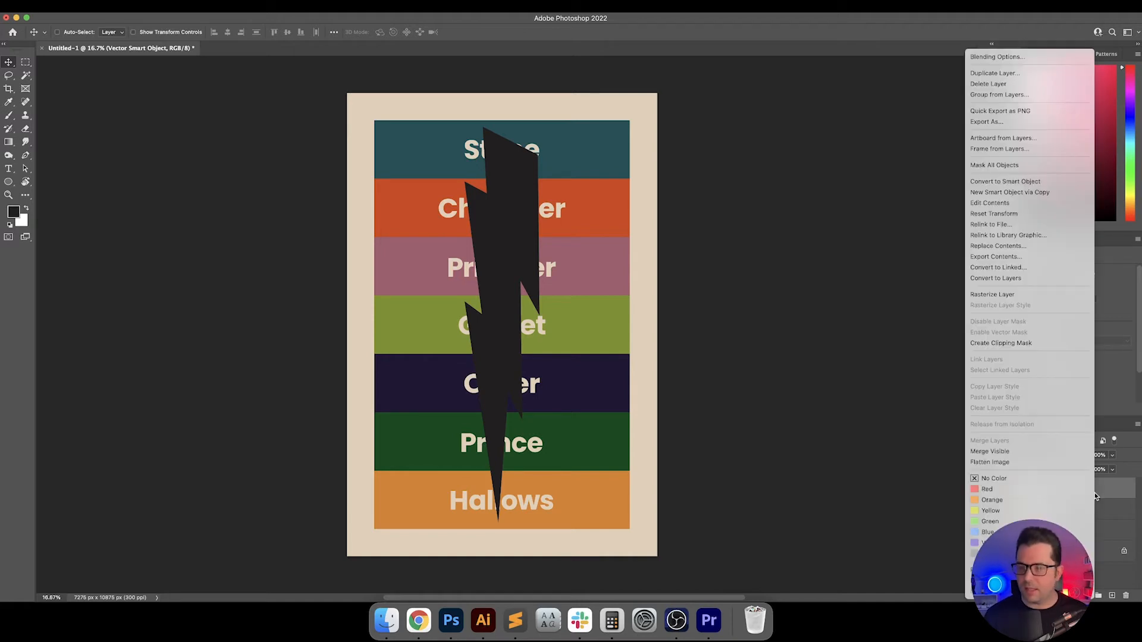
{"action": "left_click", "coordinate": [1040, 299]}
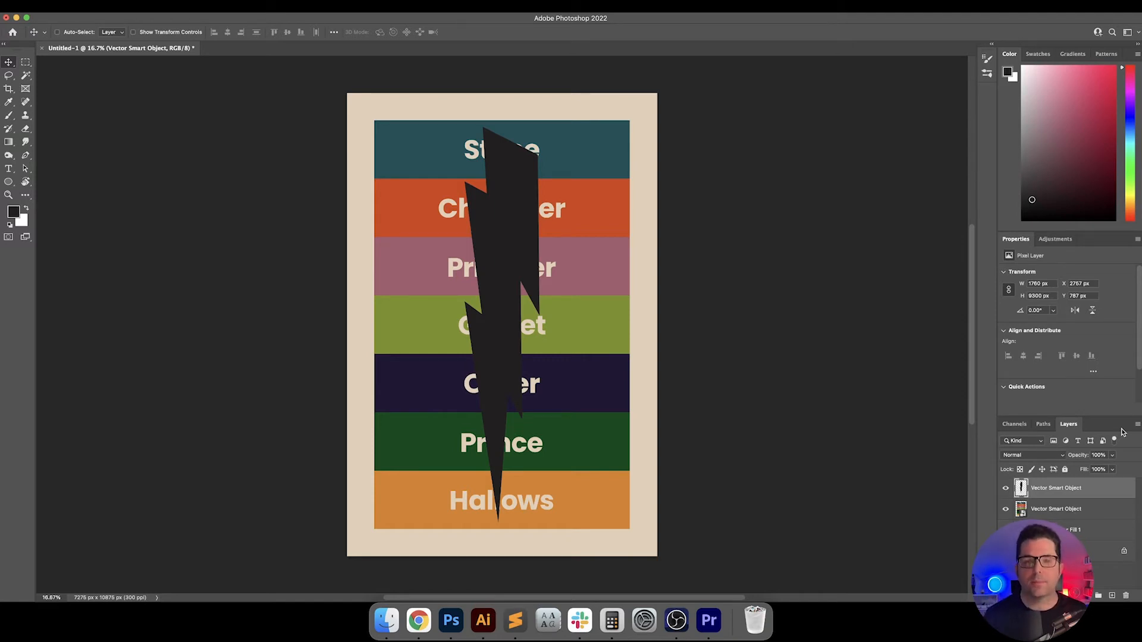
Switch to Finder, enlarge its window and open the Patterns & Overlay folder inside Design Resources
{"action": "left_click", "coordinate": [386, 621]}
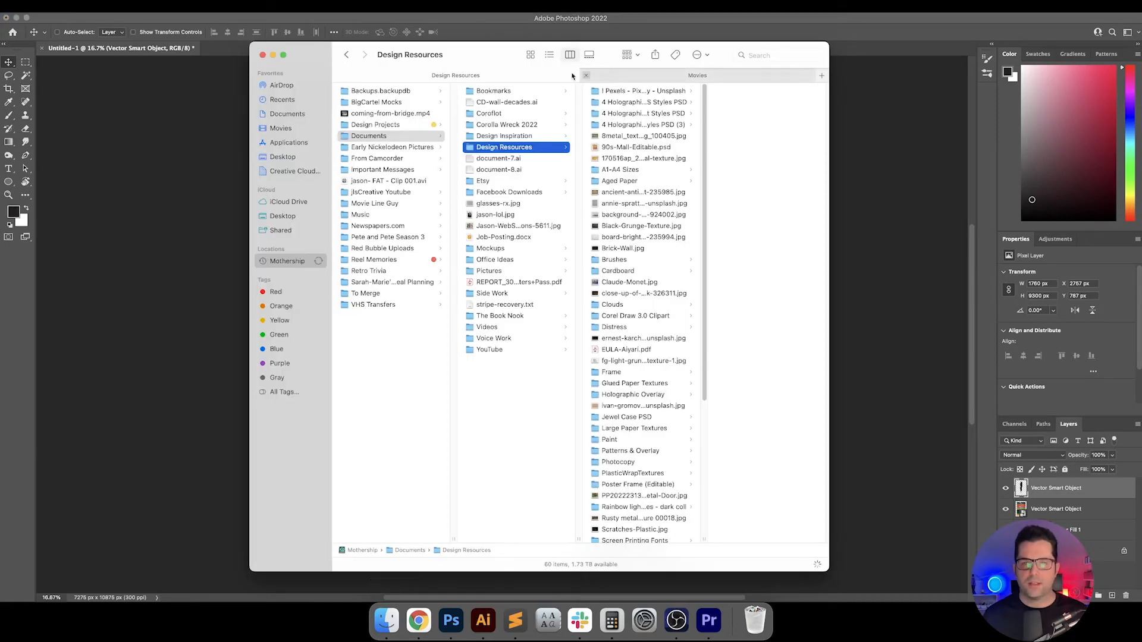
{"action": "left_click_drag", "start_coordinate": [502, 56], "coordinate": [453, 26]}
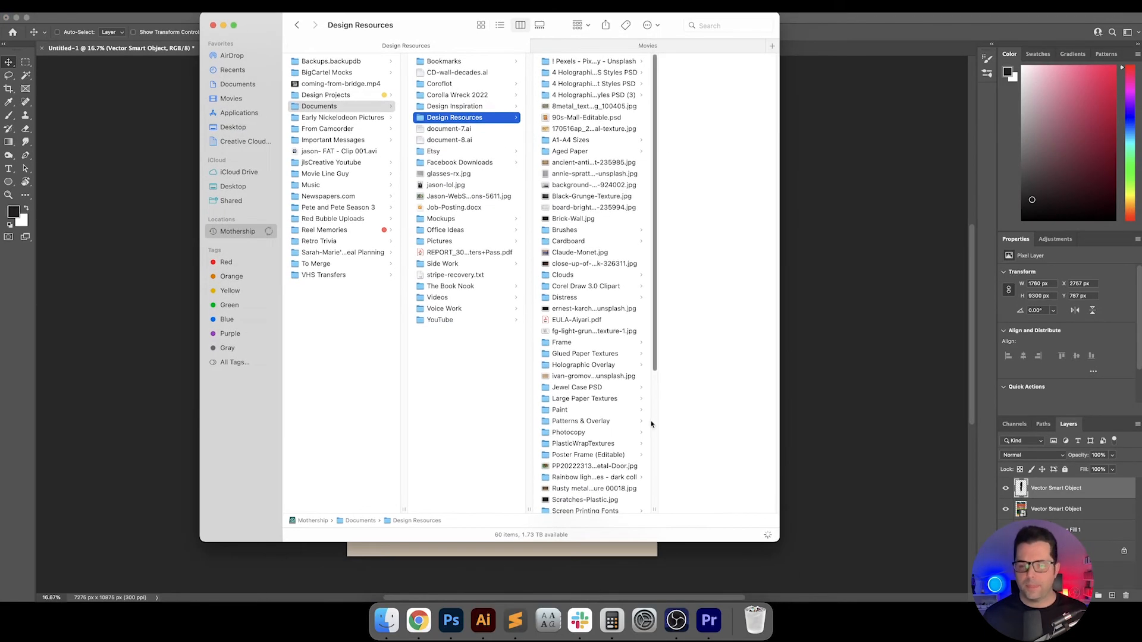
{"action": "left_click_drag", "start_coordinate": [779, 542], "coordinate": [898, 574]}
{"action": "scroll", "coordinate": [649, 464], "scroll_direction": "down", "scroll_amount": 5}
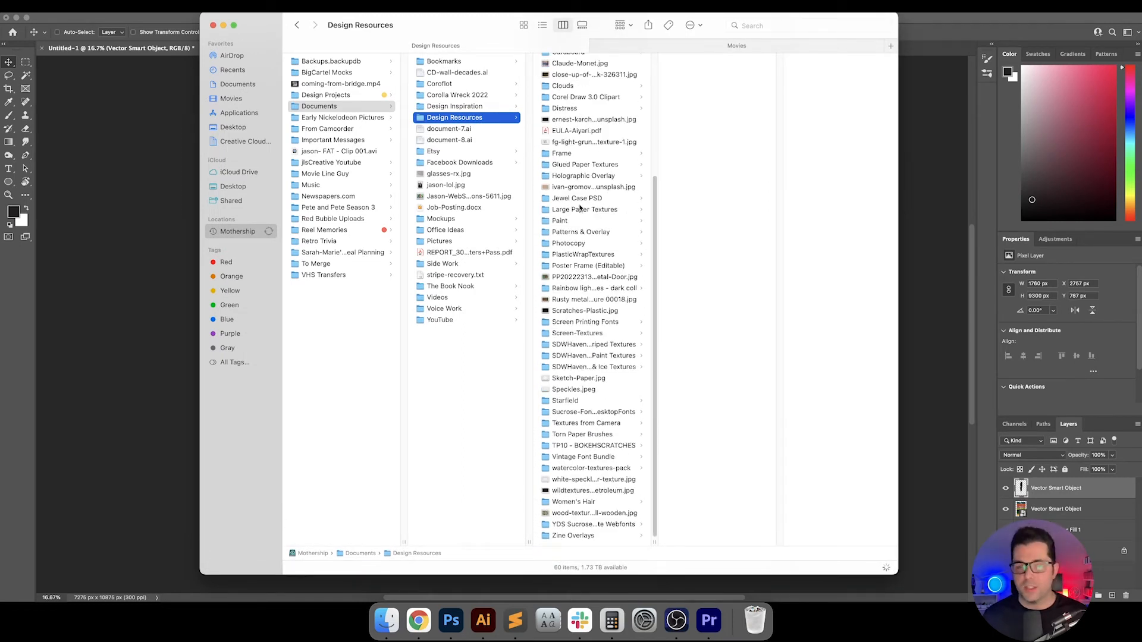
{"action": "left_click", "coordinate": [598, 241]}
{"action": "left_click", "coordinate": [601, 233]}
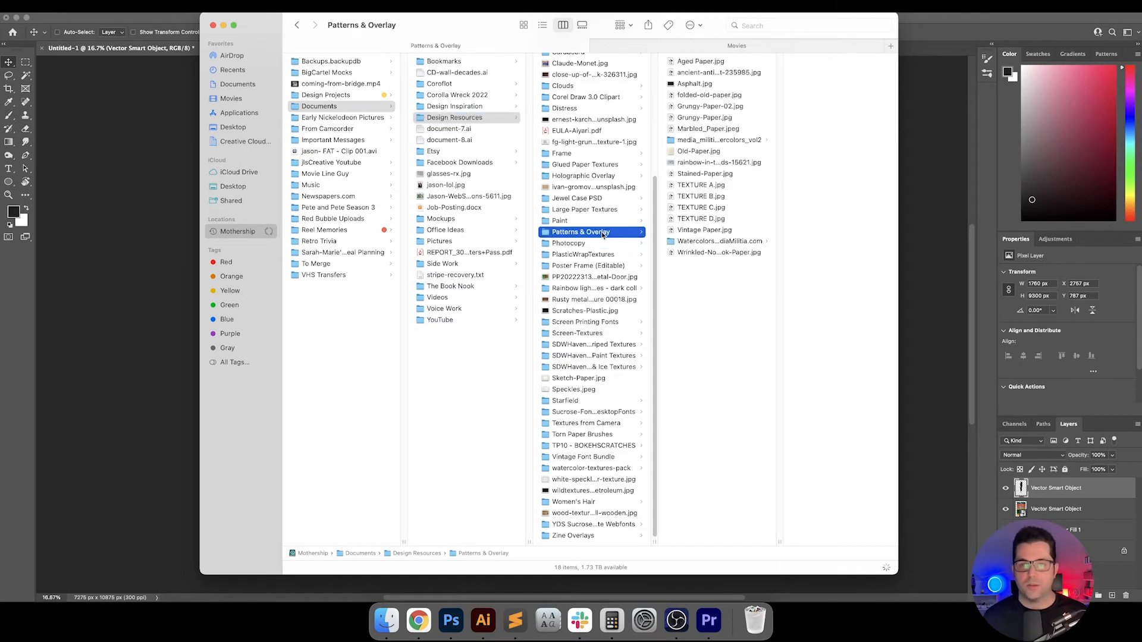
Find the ancient-antique-art-235985.jpg paper texture in the folder and open it in Photoshop
{"action": "key", "text": "Right"}
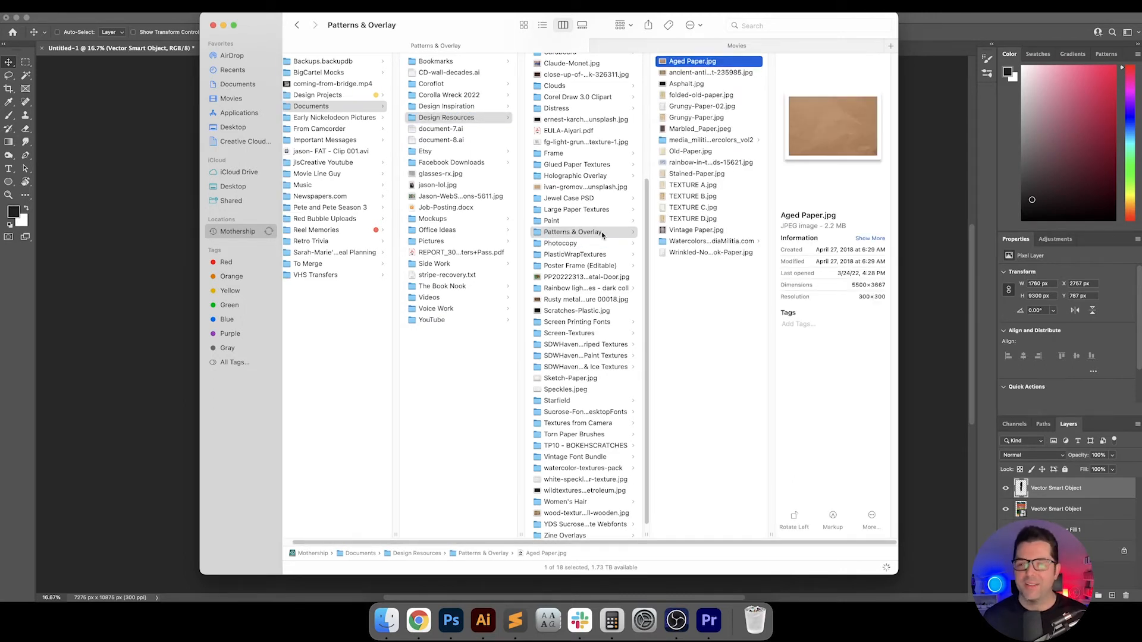
{"action": "key", "text": "Down"}
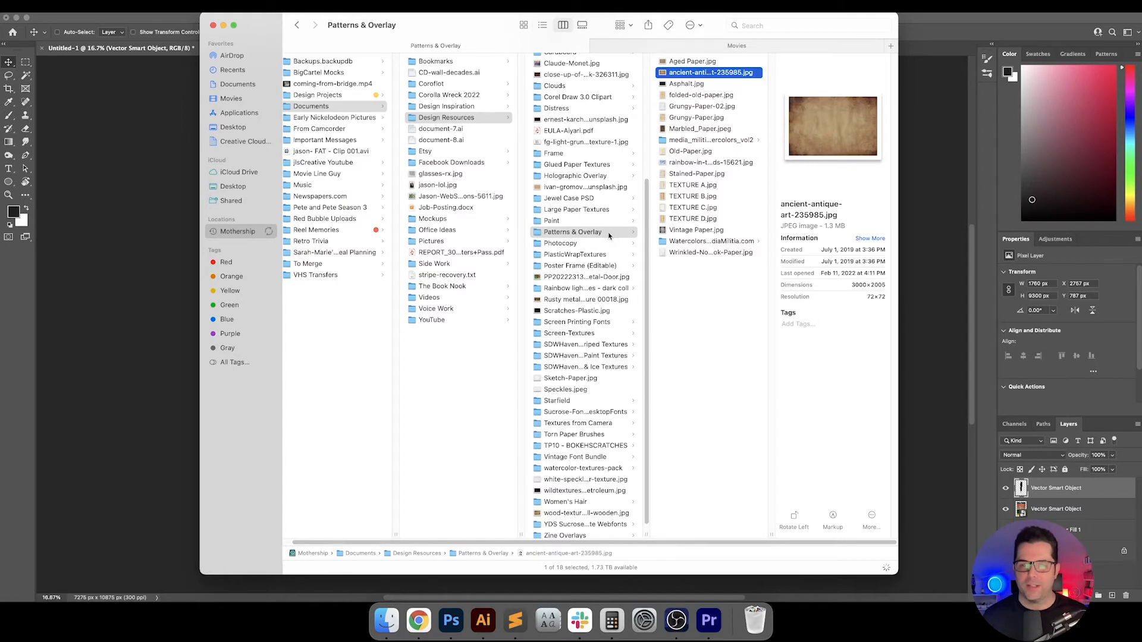
{"action": "double_click", "coordinate": [697, 73]}
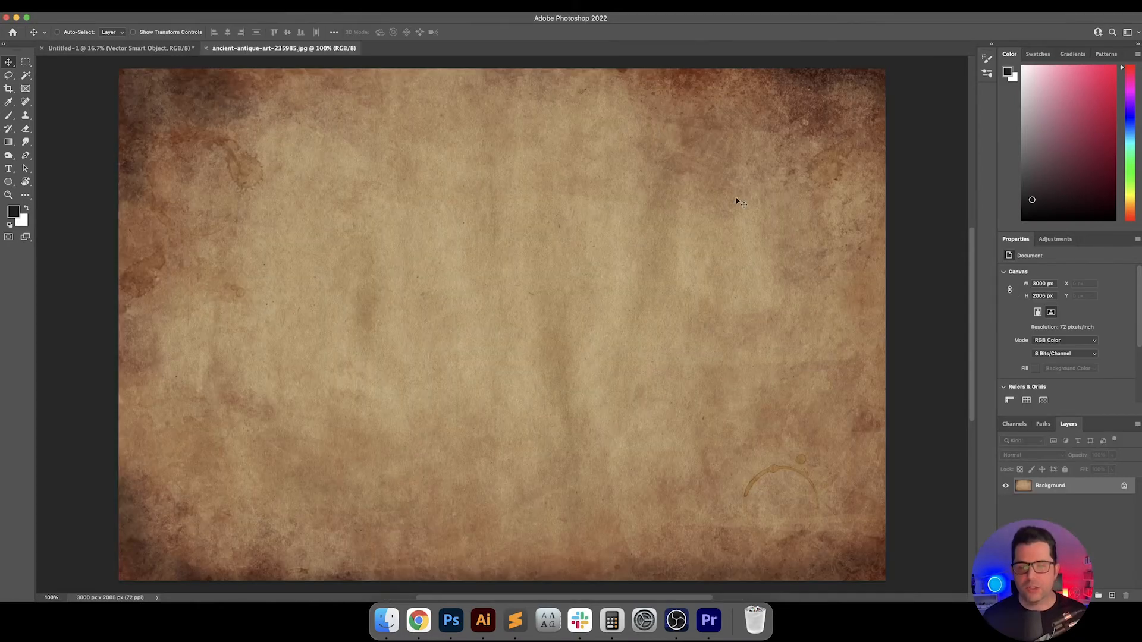
Move the paper texture into the poster document as a new top layer and centre it horizontally and vertically on the canvas
{"action": "left_click_drag", "start_coordinate": [252, 119], "coordinate": [123, 49]}
{"action": "left_click_drag", "start_coordinate": [563, 245], "coordinate": [563, 244]}
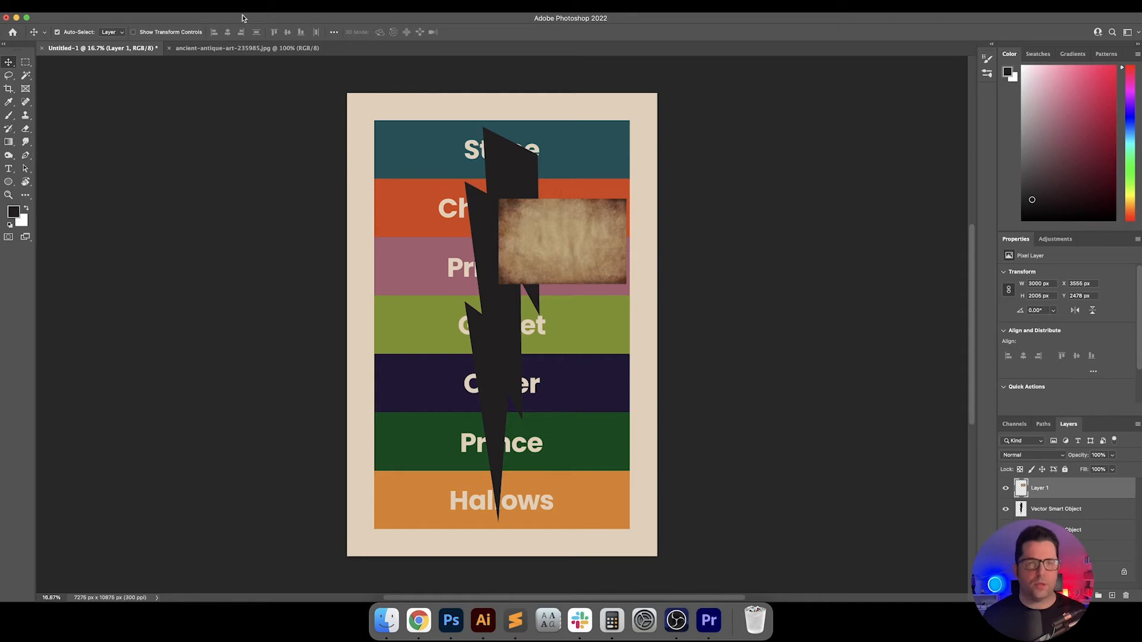
{"action": "left_click", "coordinate": [227, 32]}
{"action": "left_click", "coordinate": [287, 32]}
Rotate the paper texture 90° clockwise and scale it to cover the poster, about 7273 by 10874 px
{"action": "key", "text": "ctrl+t"}
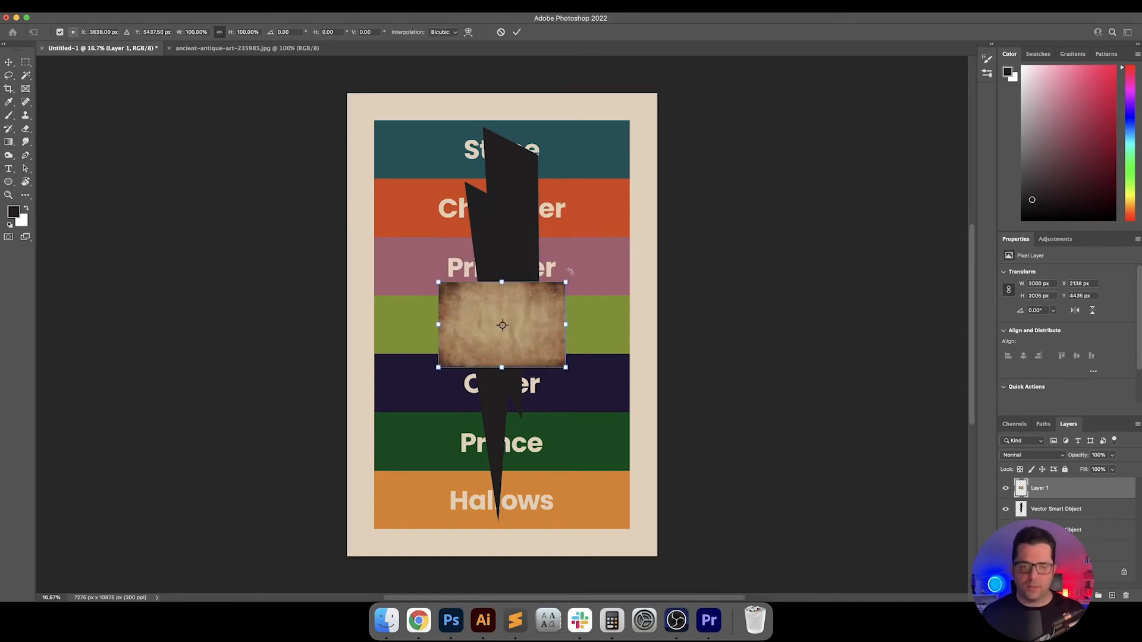
{"action": "left_click_drag", "start_coordinate": [570, 272], "coordinate": [660, 559]}
{"action": "key", "text": "Return"}
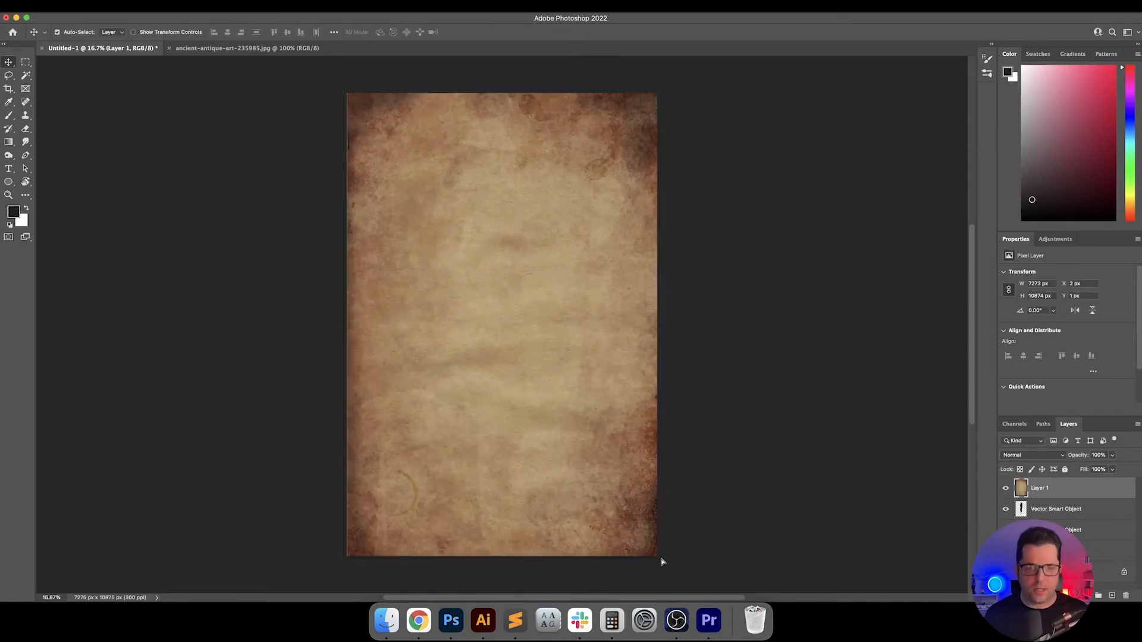
Scale the paper texture to 101% width and 101% height so it extends slightly past the canvas edges
{"action": "key", "text": "super+t"}
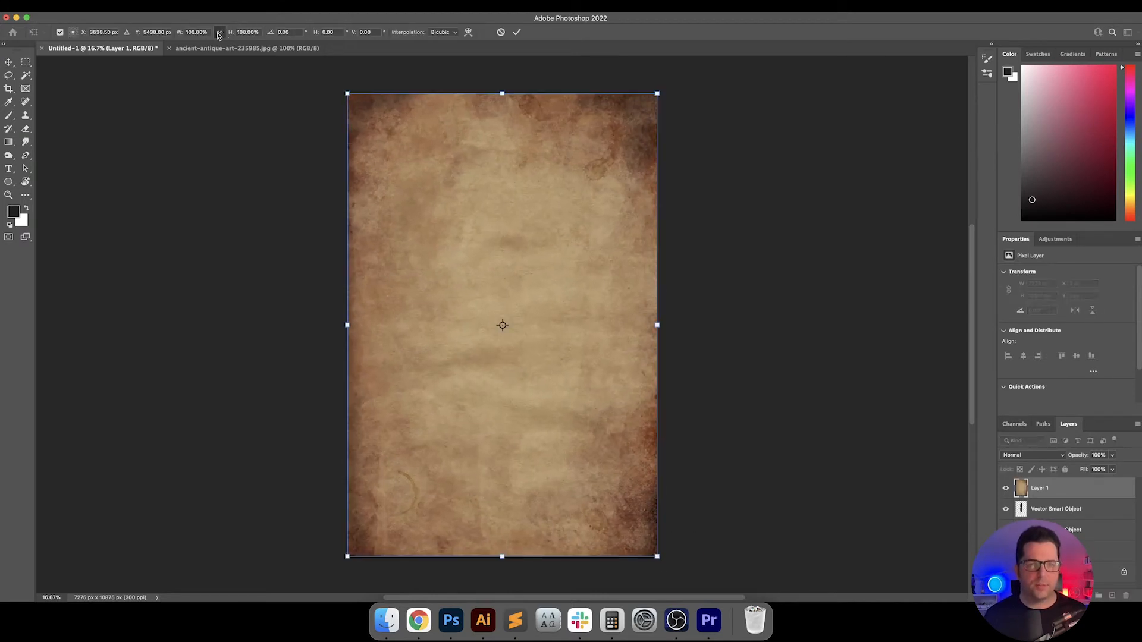
{"action": "left_click", "coordinate": [206, 33]}
{"action": "key", "text": "Up"}
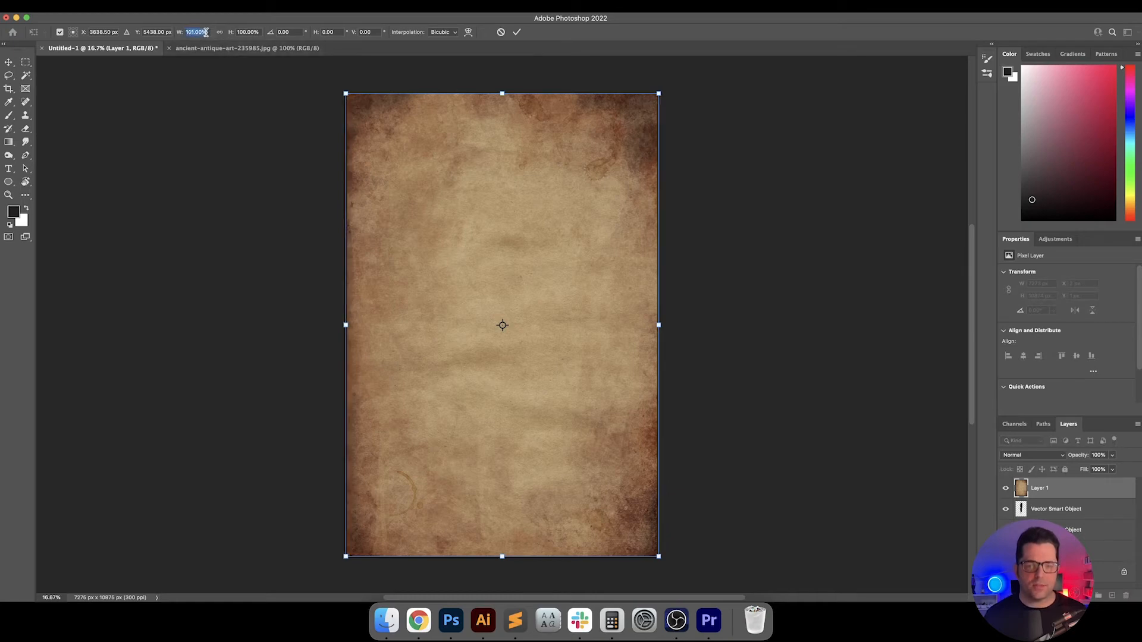
{"action": "key", "text": "Tab"}
{"action": "key", "text": "Up"}
{"action": "key", "text": "Return"}
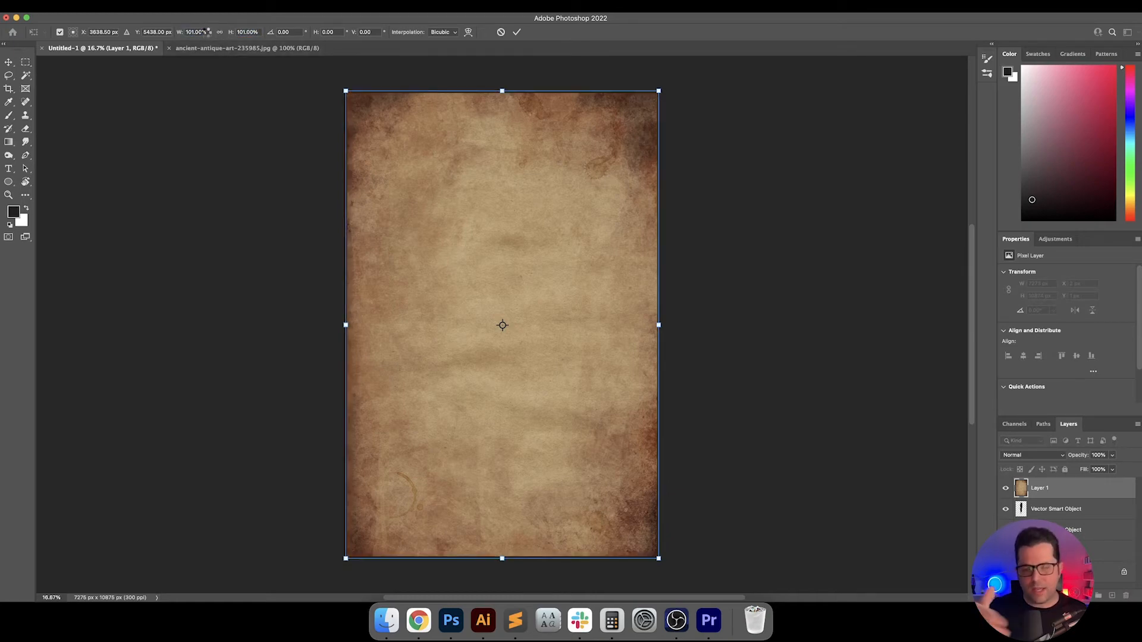
{"action": "key", "text": "Return"}
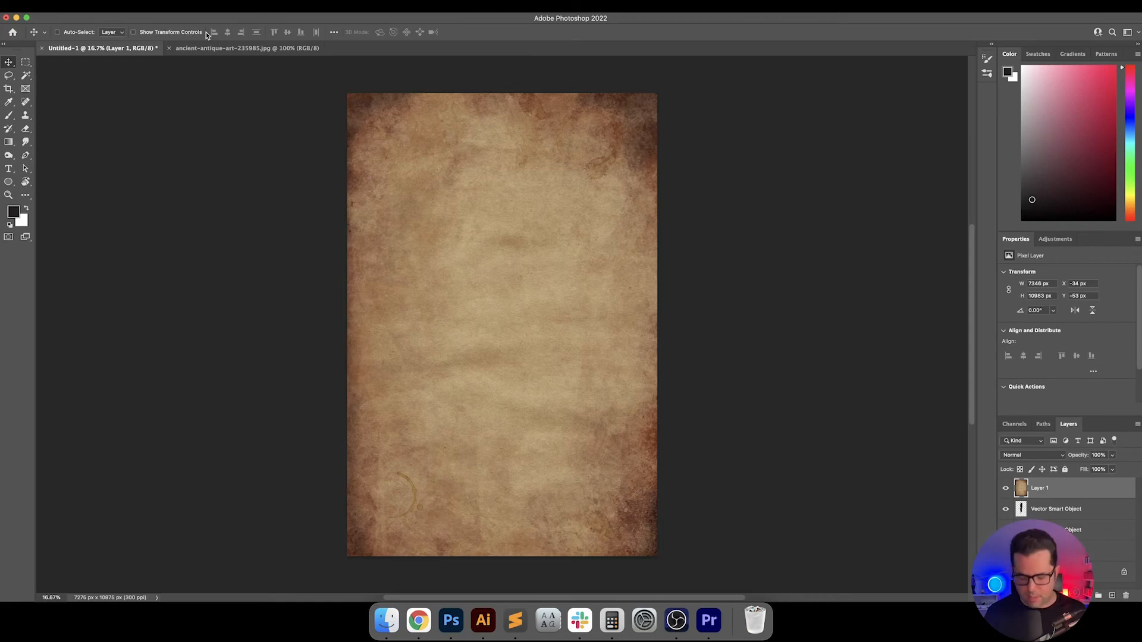
Examine the paper texture's grain and stains at 100% down to the coffee ring near the lower corner
{"action": "key", "text": "super+equal"}
{"action": "key", "text": "super+equal"}
{"action": "key", "text": "super+equal"}
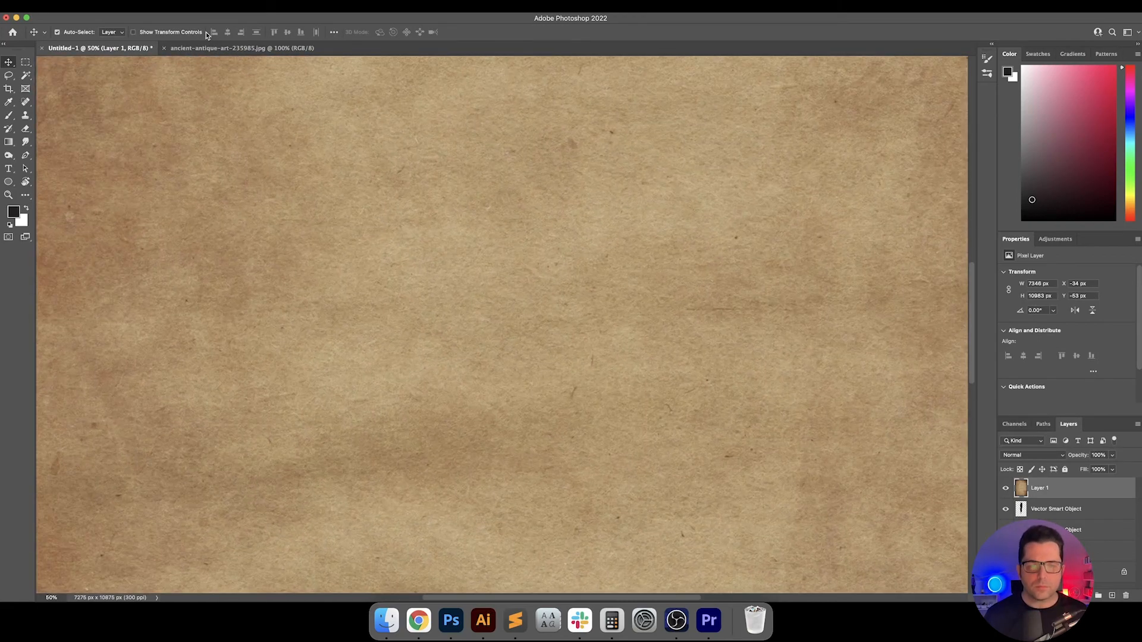
{"action": "key", "text": "super+equal"}
{"action": "key", "text": "super+equal"}
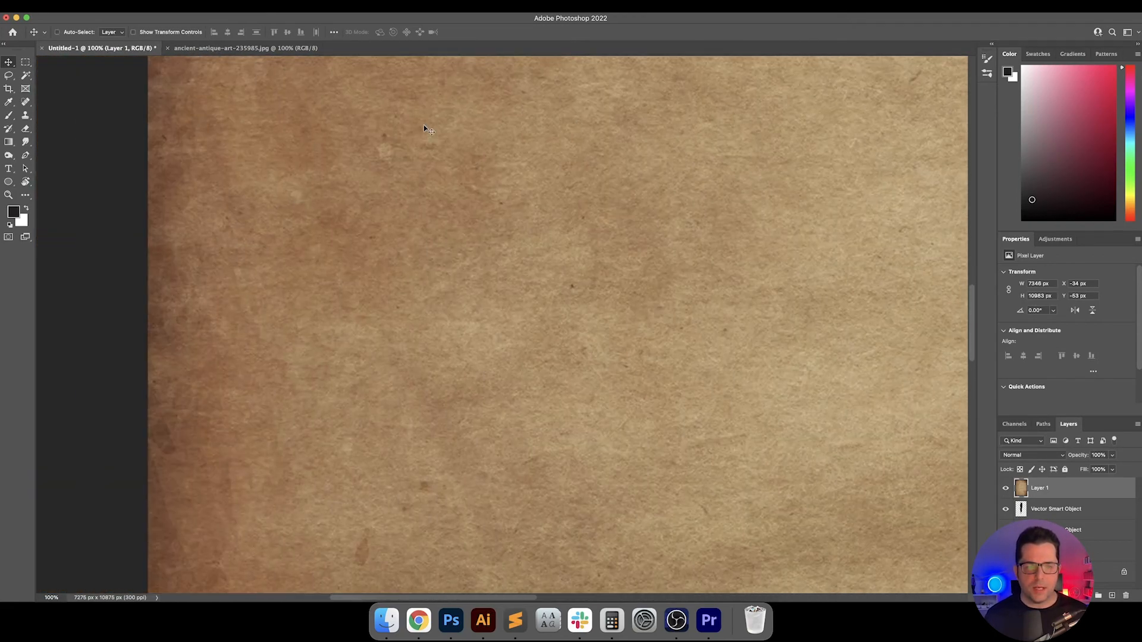
{"action": "left_click_drag", "start_coordinate": [439, 310], "coordinate": [426, 107]}
{"action": "left_click_drag", "start_coordinate": [479, 363], "coordinate": [429, 137]}
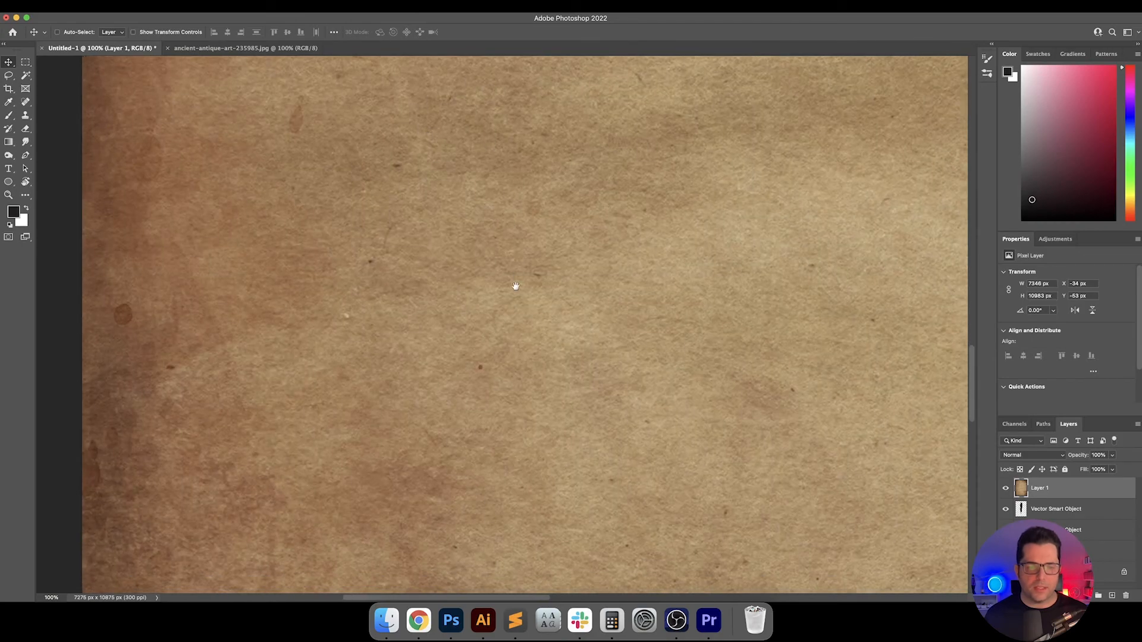
{"action": "left_click_drag", "start_coordinate": [516, 286], "coordinate": [497, 232]}
{"action": "left_click_drag", "start_coordinate": [519, 291], "coordinate": [522, 138]}
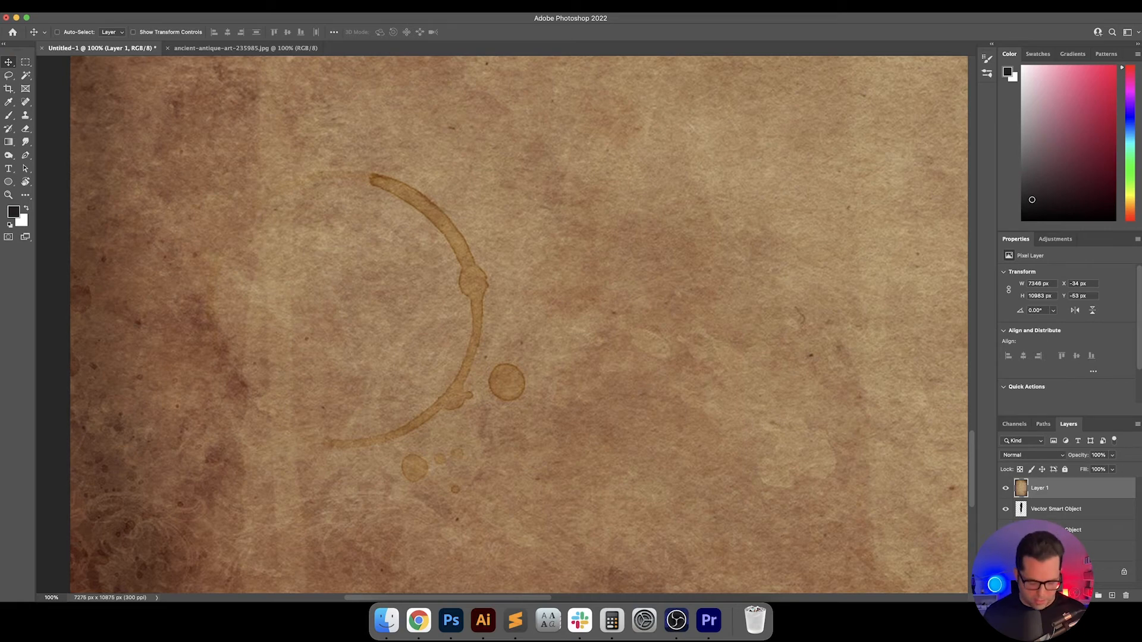
{"action": "key", "text": "super+0"}
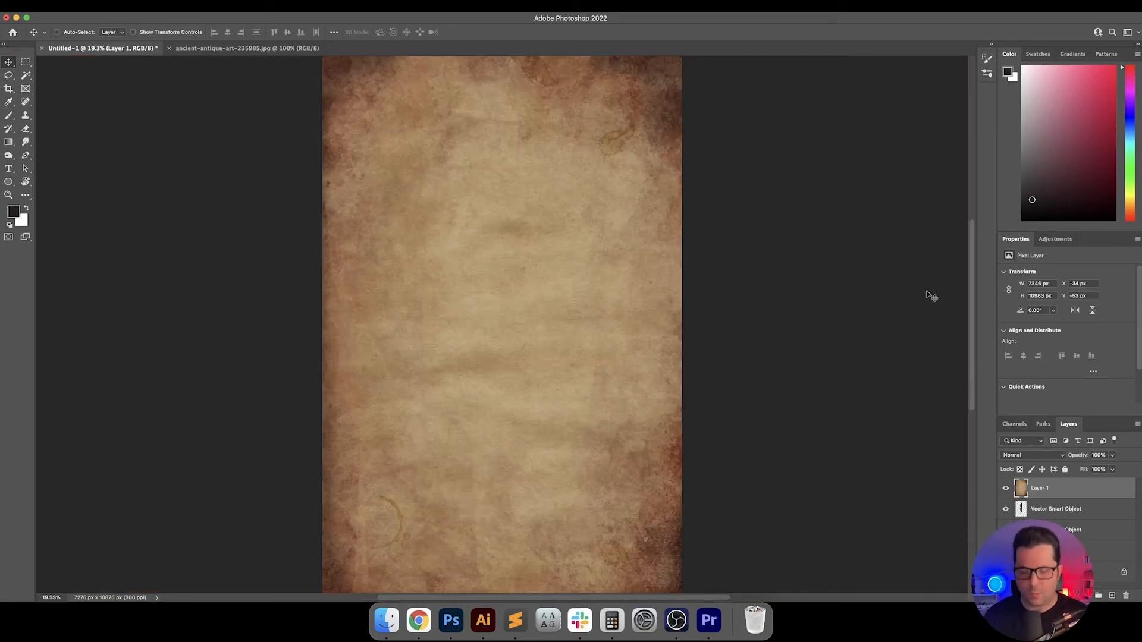
Try the Multiply and Color Burn blend modes on the paper texture layer
{"action": "key", "text": "shift+alt+k"}
{"action": "key", "text": "shift+alt+m"}
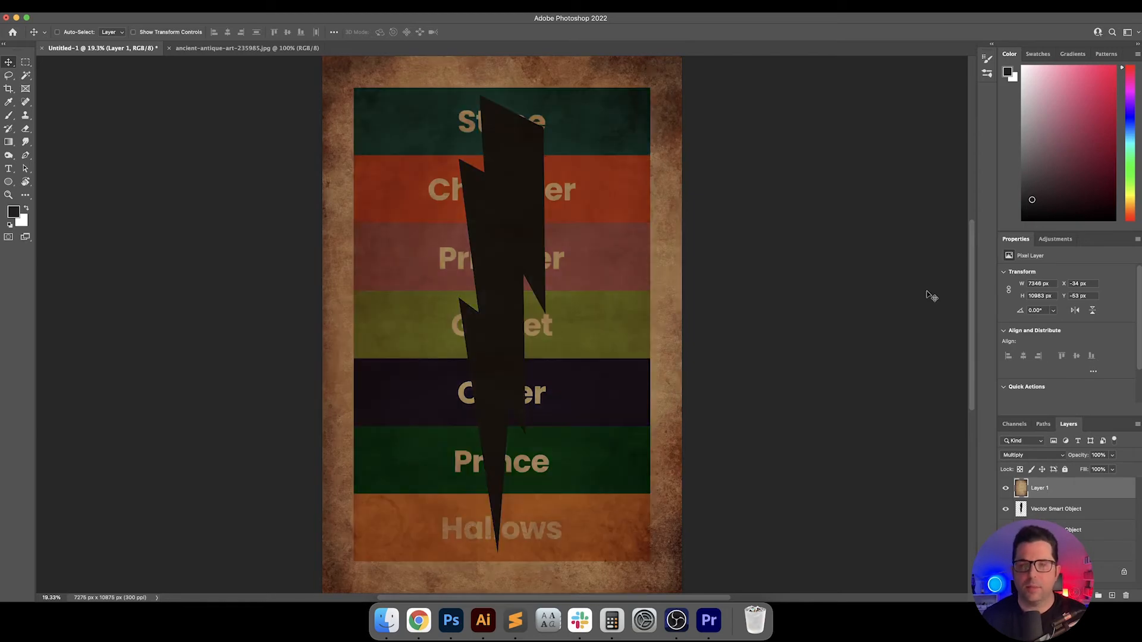
{"action": "key", "text": "shift+alt+b"}
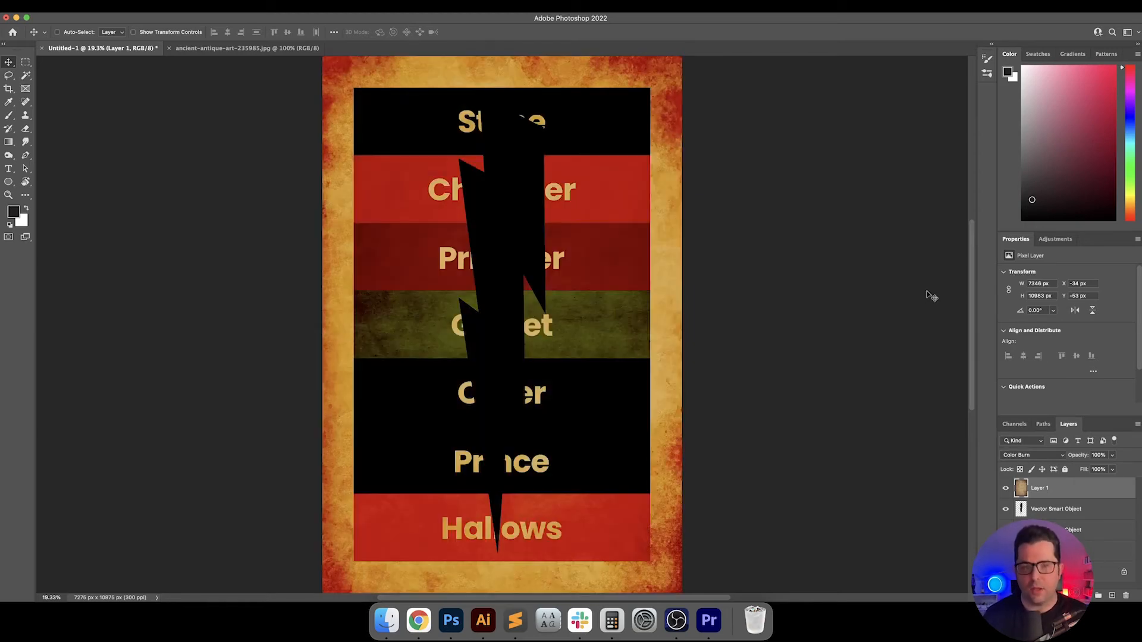
Hide the lightning bolt layer and cycle the paper texture's blend mode through Color Dodge and Lighter Color to Overlay
{"action": "left_click", "coordinate": [1005, 509]}
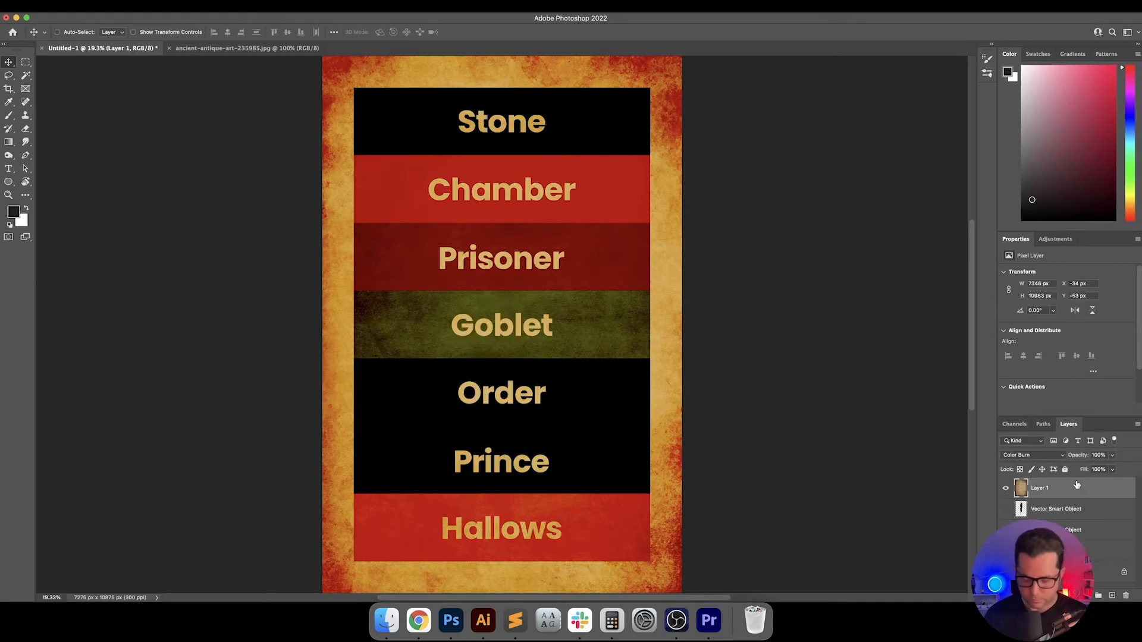
{"action": "key", "text": "shift+plus"}
{"action": "key", "text": "shift+plus"}
{"action": "key", "text": "shift+plus"}
{"action": "key", "text": "shift+plus"}
{"action": "key", "text": "shift+plus"}
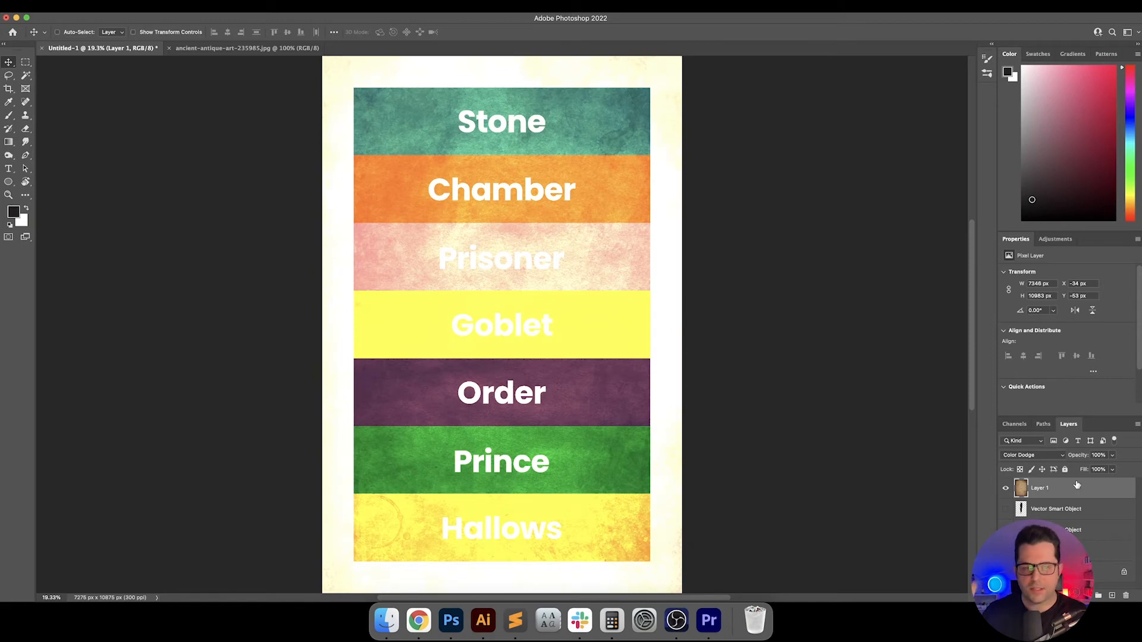
{"action": "key", "text": "shift+plus"}
{"action": "key", "text": "shift+plus"}
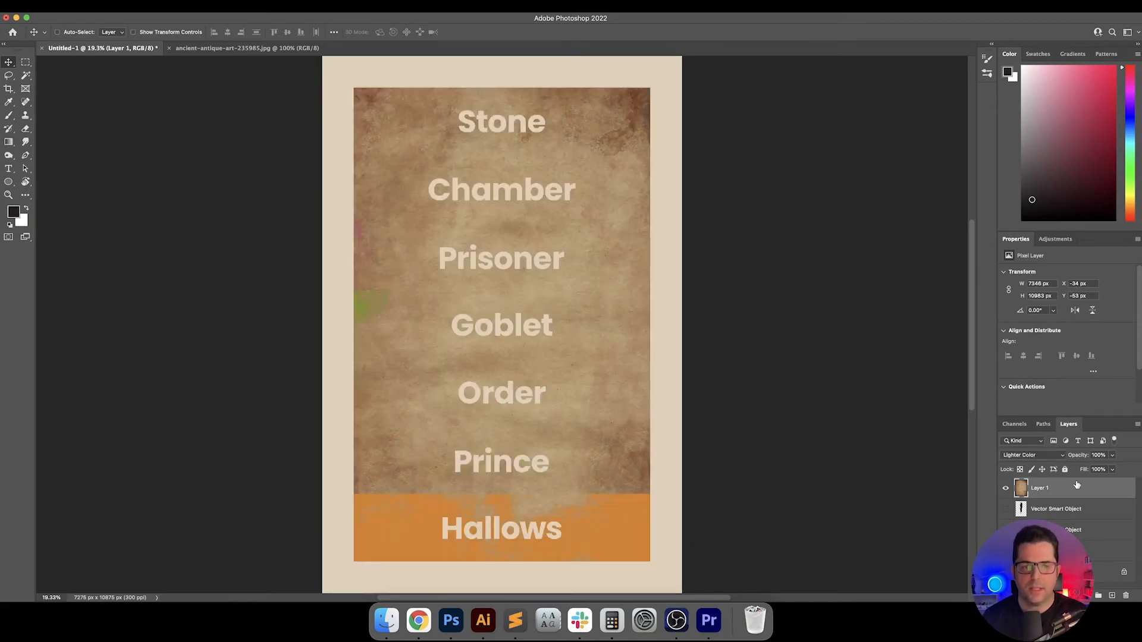
{"action": "key", "text": "shift+plus"}
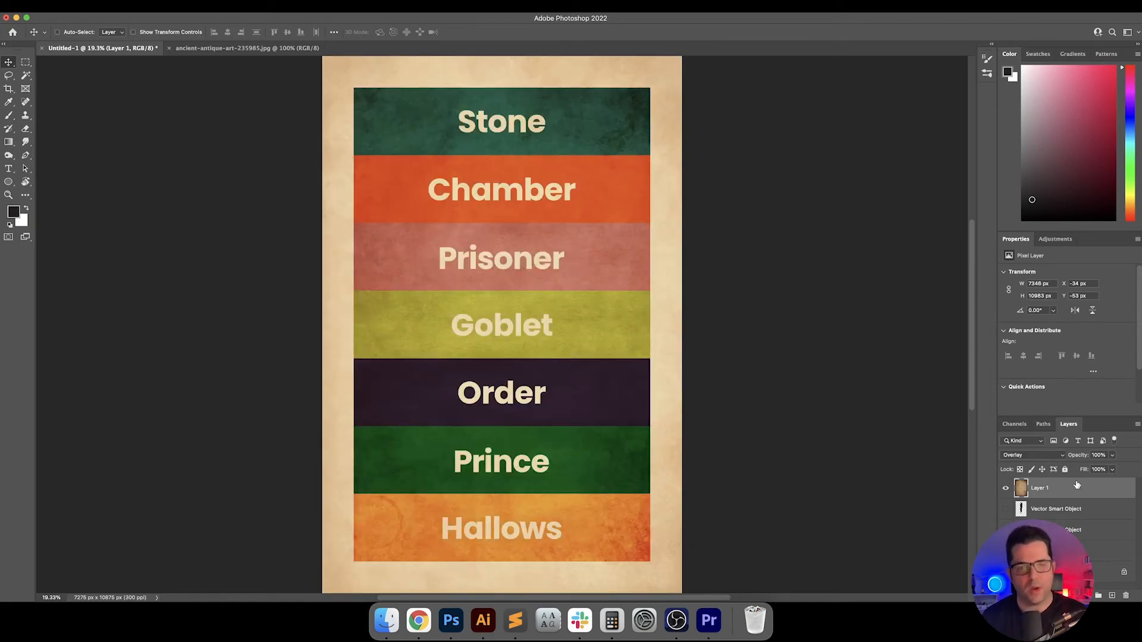
{"action": "key", "text": "shift+plus"}
{"action": "key", "text": "shift+minus"}
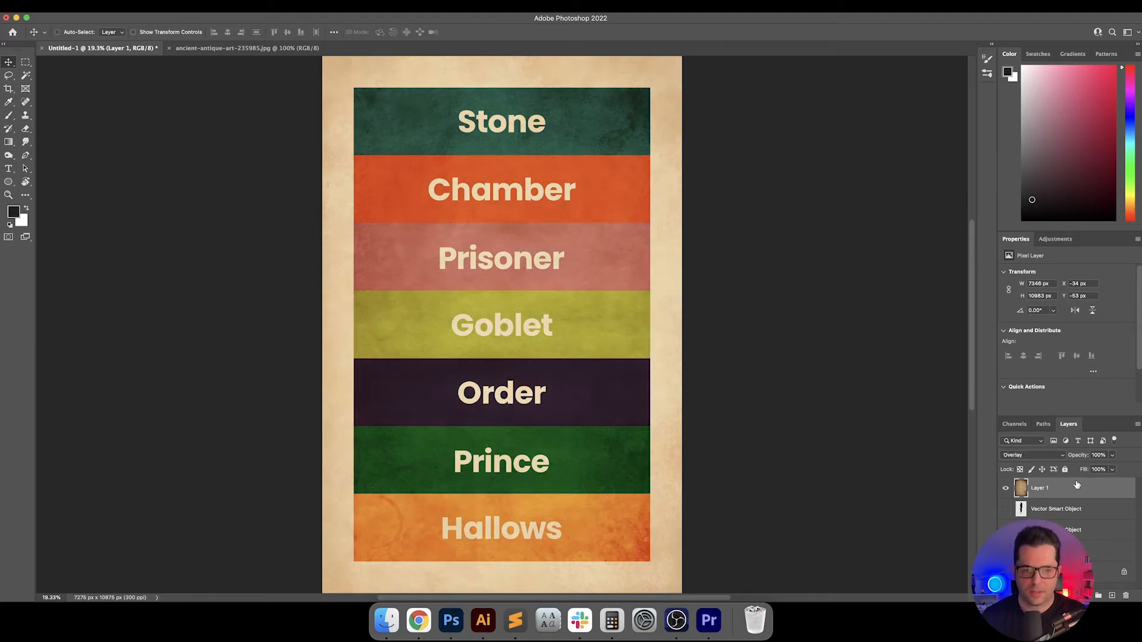
Try the Hard Light, Linear Light and Difference blend modes on the paper texture layer
{"action": "key", "text": "shift+plus"}
{"action": "key", "text": "shift+plus"}
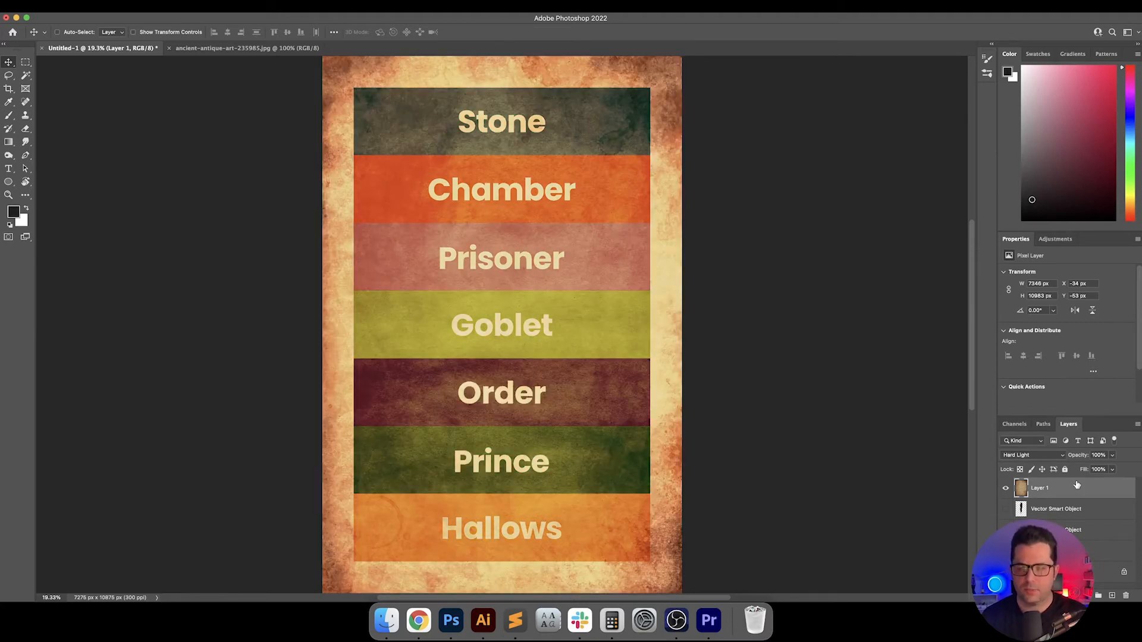
{"action": "key", "text": "shift+plus"}
{"action": "key", "text": "shift+plus"}
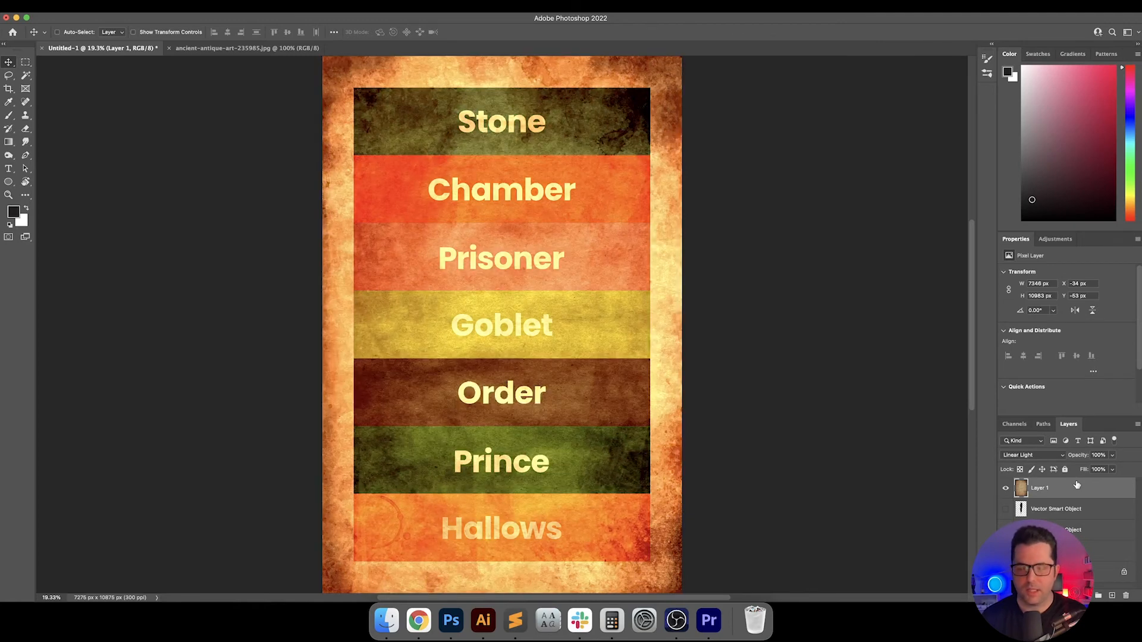
{"action": "key", "text": "shift+plus"}
{"action": "key", "text": "shift+plus"}
{"action": "key", "text": "shift+plus"}
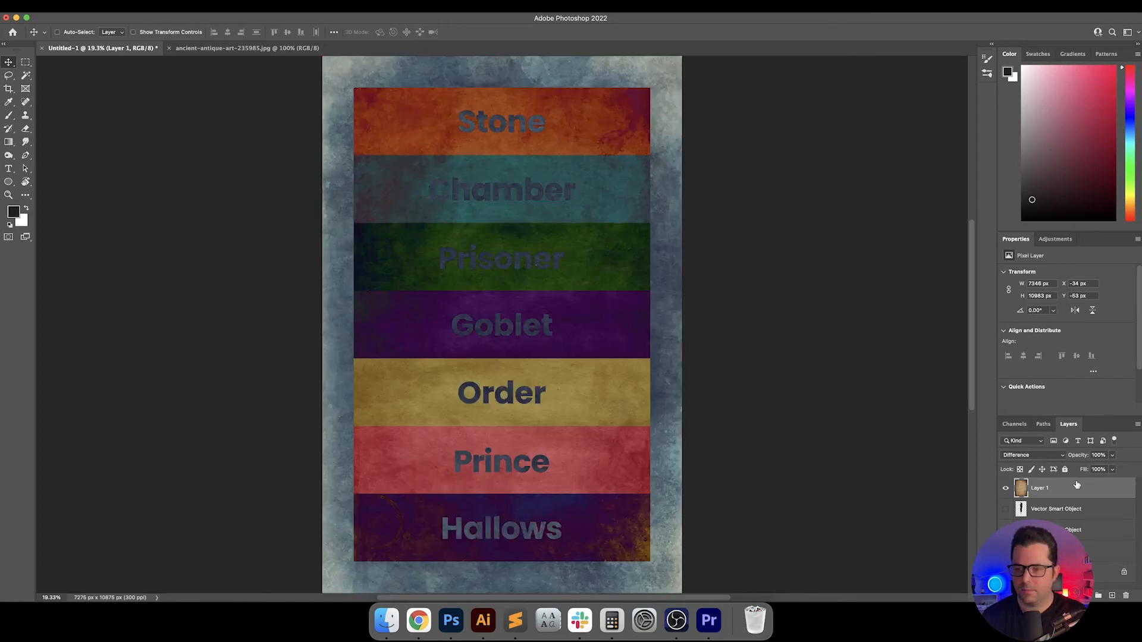
Try inverting the paper texture's colours in the Difference and Exclusion blend modes, reverting the inversion each time
{"action": "key", "text": "super+i"}
{"action": "key", "text": "super+i"}
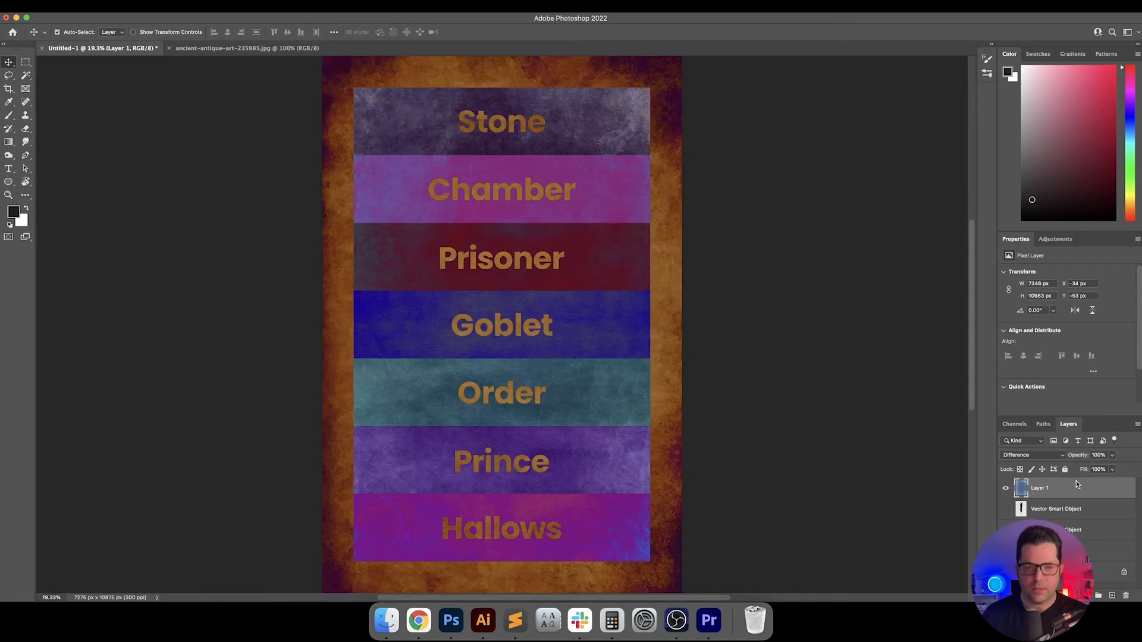
{"action": "key", "text": "shift+plus"}
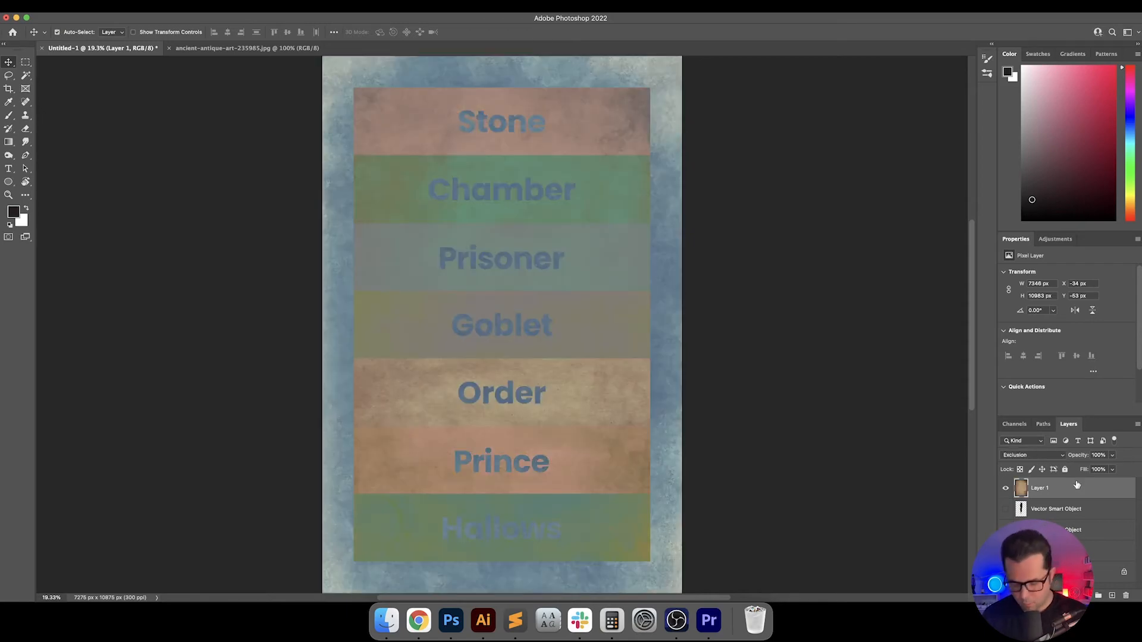
{"action": "key", "text": "super+i"}
{"action": "key", "text": "super+i"}
Try the Subtract, Hue and Linear Burn blend modes on the paper texture layer
{"action": "key", "text": "shift+plus"}
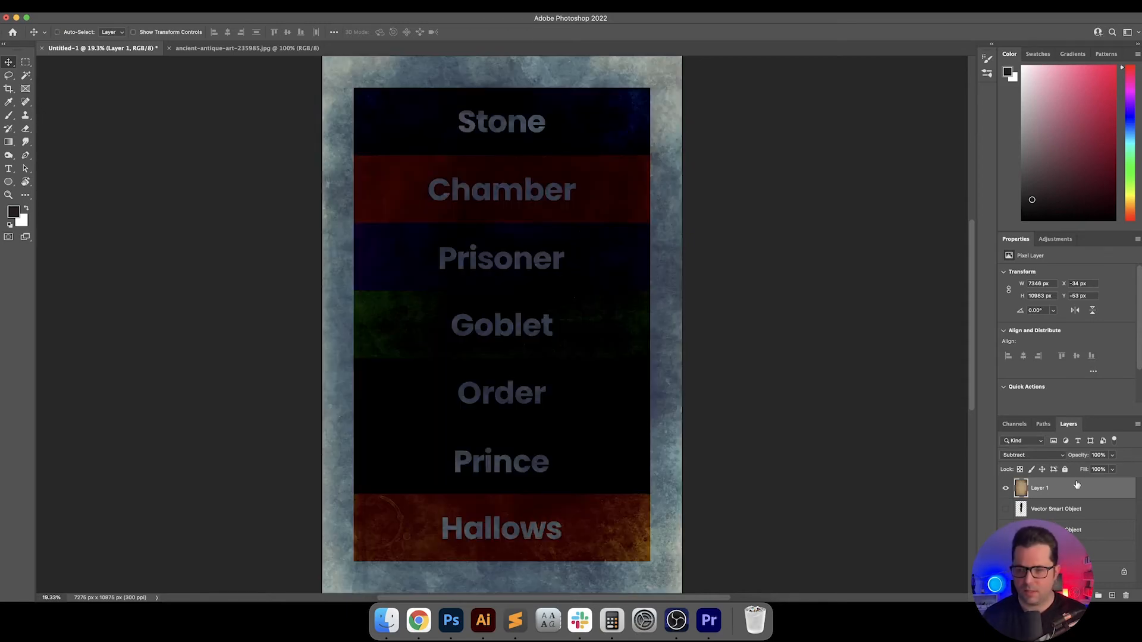
{"action": "key", "text": "shift+plus"}
{"action": "key", "text": "shift+plus"}
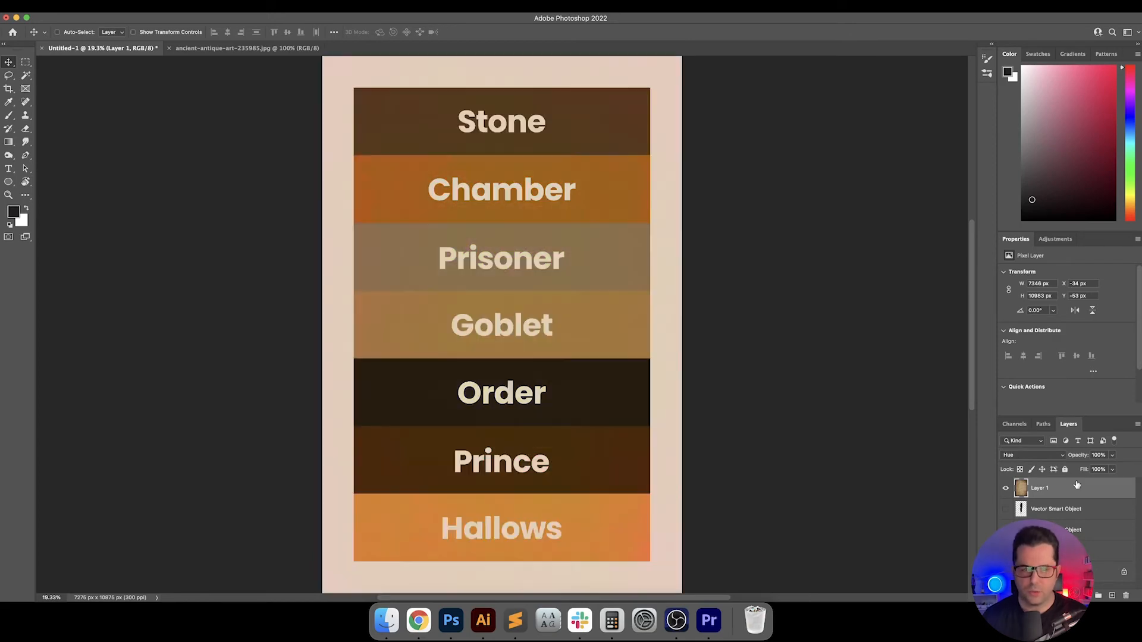
{"action": "key", "text": "shift+plus"}
{"action": "key", "text": "shift+plus"}
{"action": "key", "text": "shift+plus"}
{"action": "key", "text": "shift+plus"}
{"action": "key", "text": "shift+plus"}
{"action": "key", "text": "shift+plus"}
{"action": "key", "text": "shift+plus"}
{"action": "key", "text": "shift+plus"}
{"action": "key", "text": "shift+plus"}
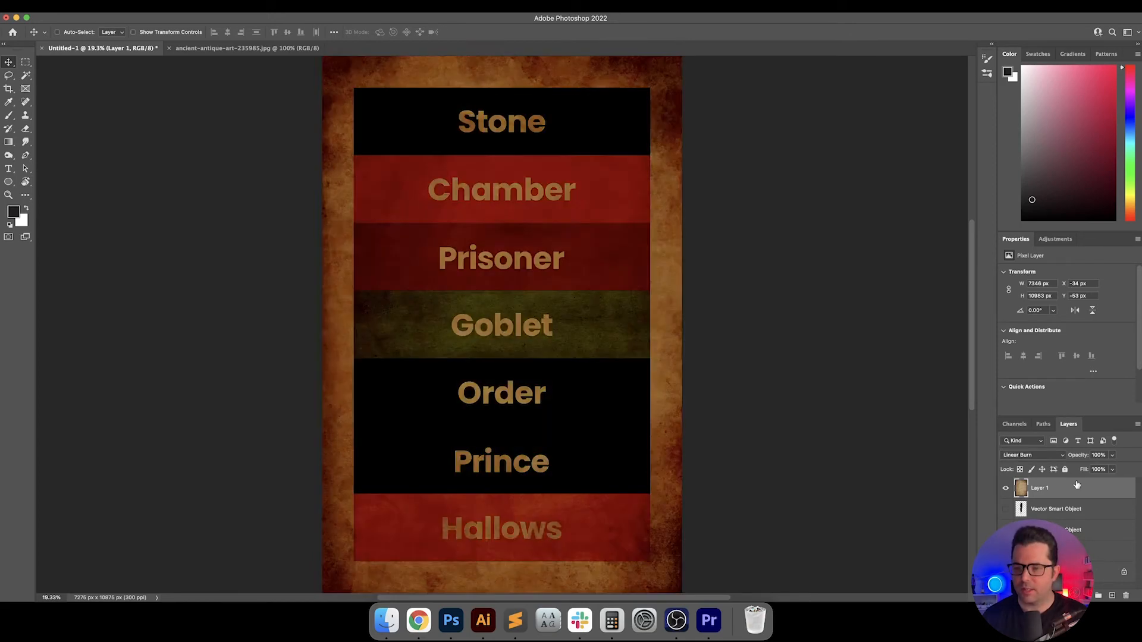
Set the paper texture layer's blend mode back to Overlay
{"action": "key", "text": "shift+plus"}
{"action": "key", "text": "shift+plus"}
{"action": "key", "text": "shift+plus"}
{"action": "key", "text": "shift+plus"}
{"action": "key", "text": "shift+plus"}
{"action": "key", "text": "shift+plus"}
{"action": "key", "text": "shift+plus"}
{"action": "key", "text": "shift+plus"}
{"action": "key", "text": "shift+minus"}
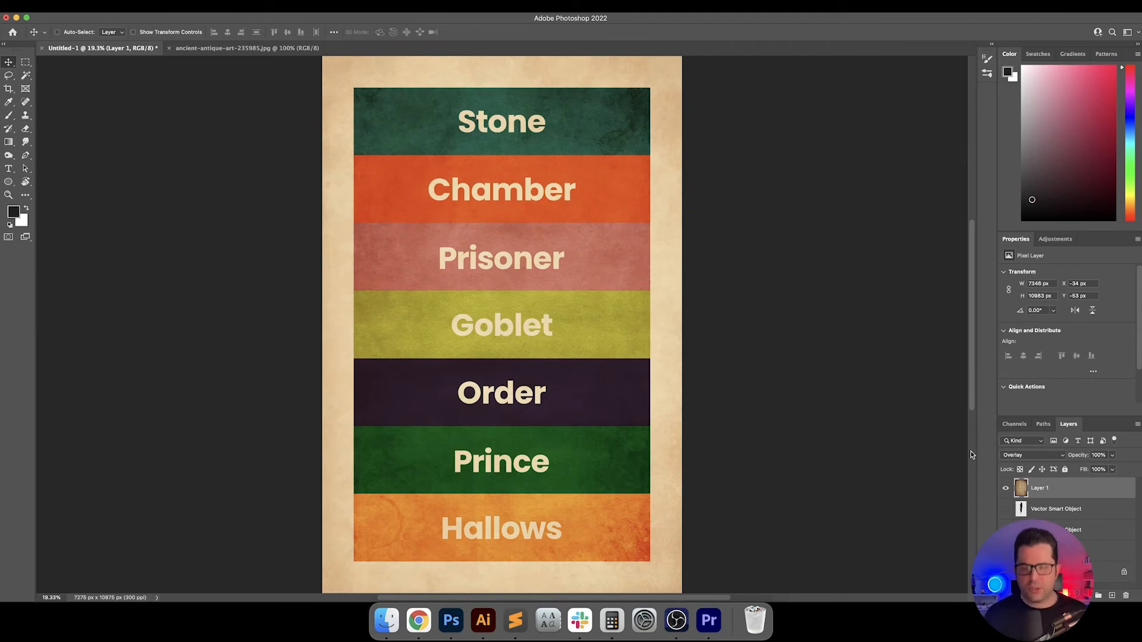
Examine the overlaid paper texture at 100% on the Goblet and Order stripes
{"action": "key", "text": "super+plus"}
{"action": "key", "text": "super+plus"}
{"action": "key", "text": "super+plus"}
{"action": "key", "text": "super+plus"}
{"action": "key", "text": "super+plus"}
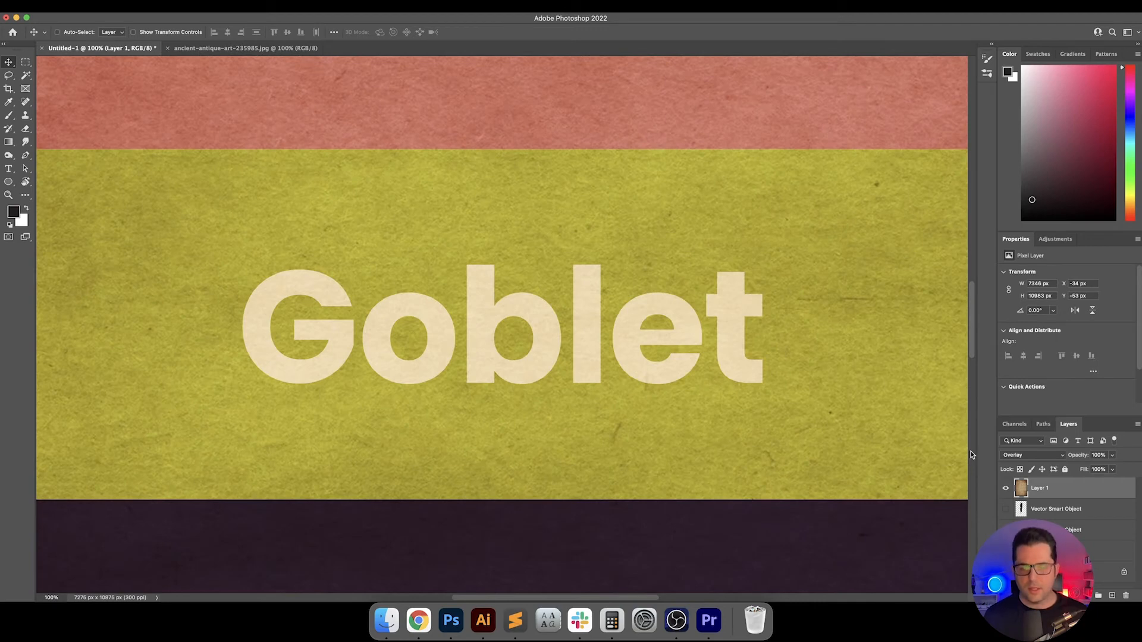
{"action": "left_click_drag", "start_coordinate": [441, 400], "coordinate": [509, 313]}
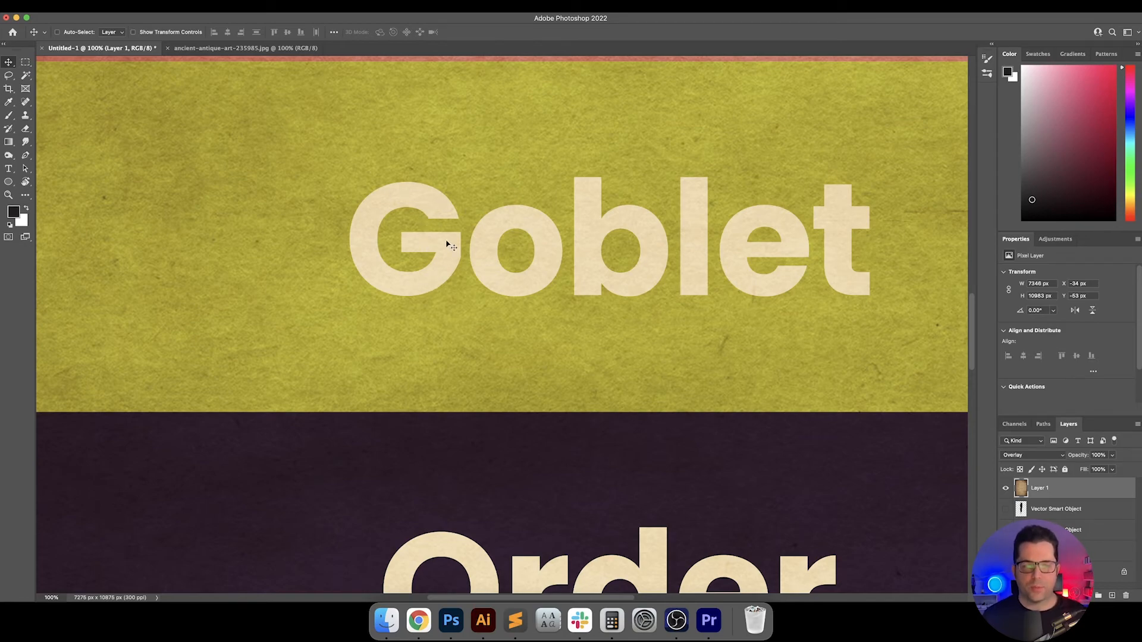
{"action": "scroll", "coordinate": [794, 280], "scroll_direction": "down", "scroll_amount": 6}
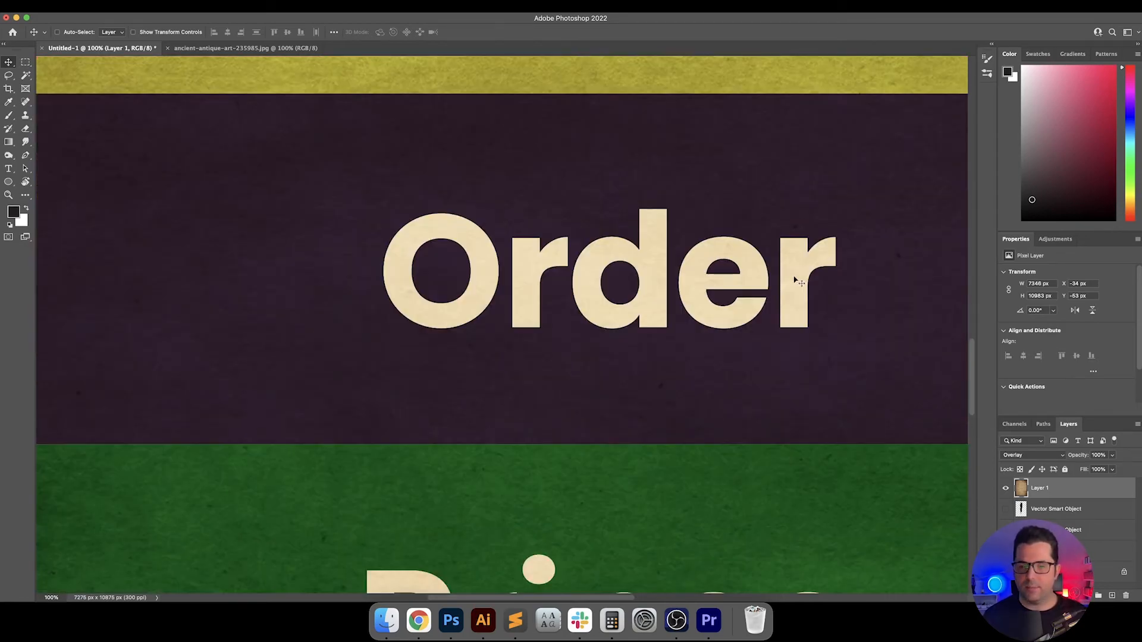
Select the lightning bolt layer, make it visible again and check the paper texture along the bolt
{"action": "left_click", "coordinate": [1112, 514]}
{"action": "left_click", "coordinate": [1005, 509]}
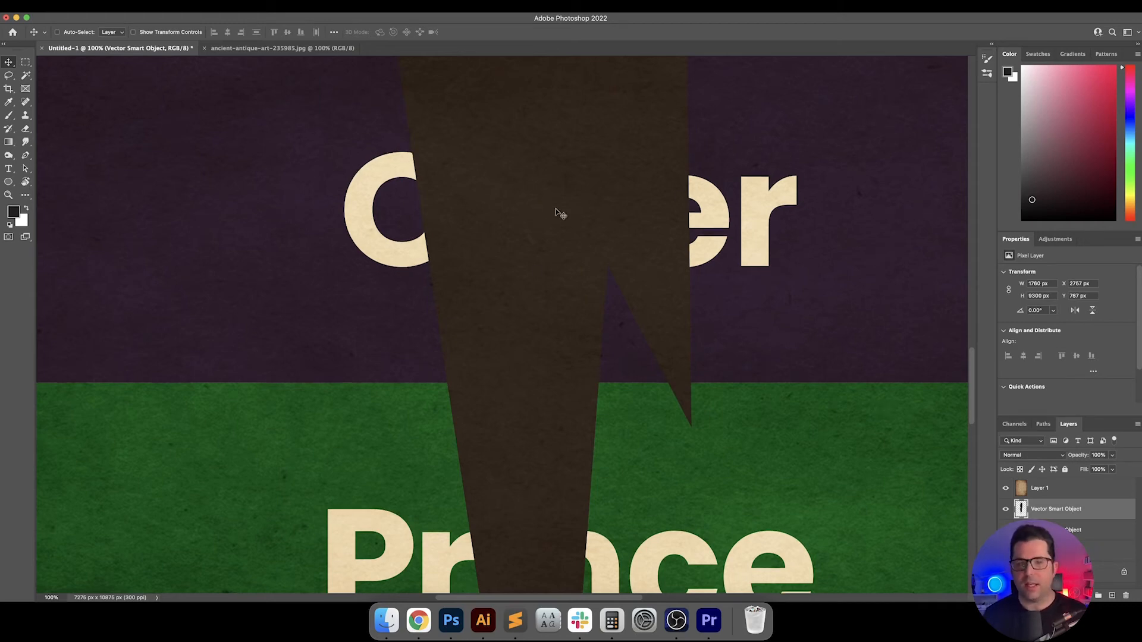
{"action": "scroll", "coordinate": [559, 211], "scroll_direction": "up", "scroll_amount": 3}
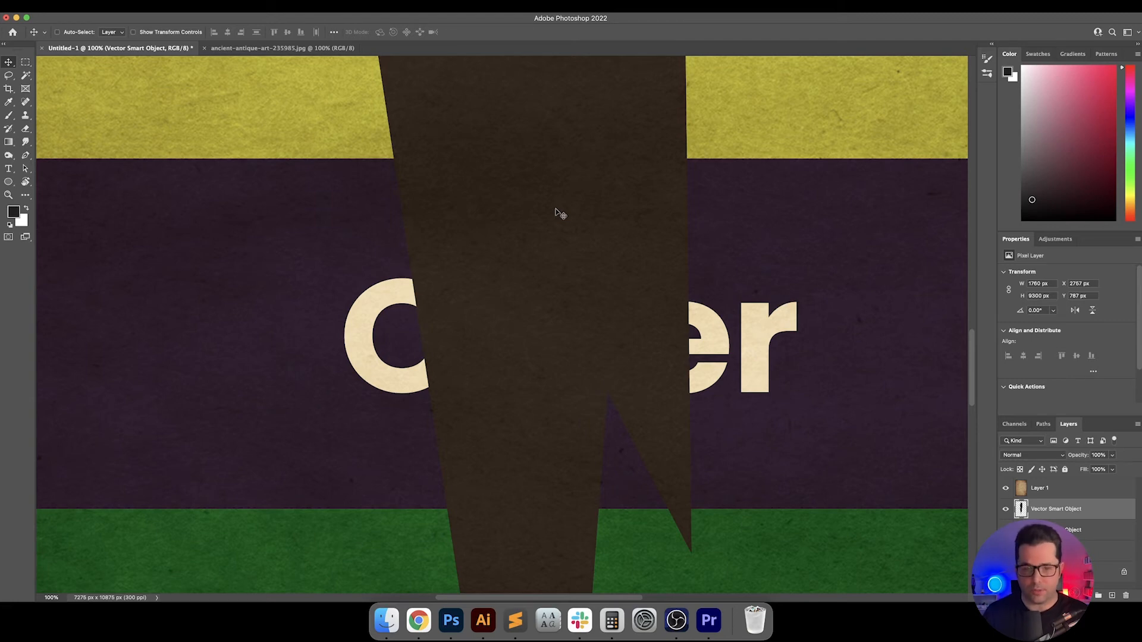
{"action": "scroll", "coordinate": [559, 213], "scroll_direction": "up", "scroll_amount": 10}
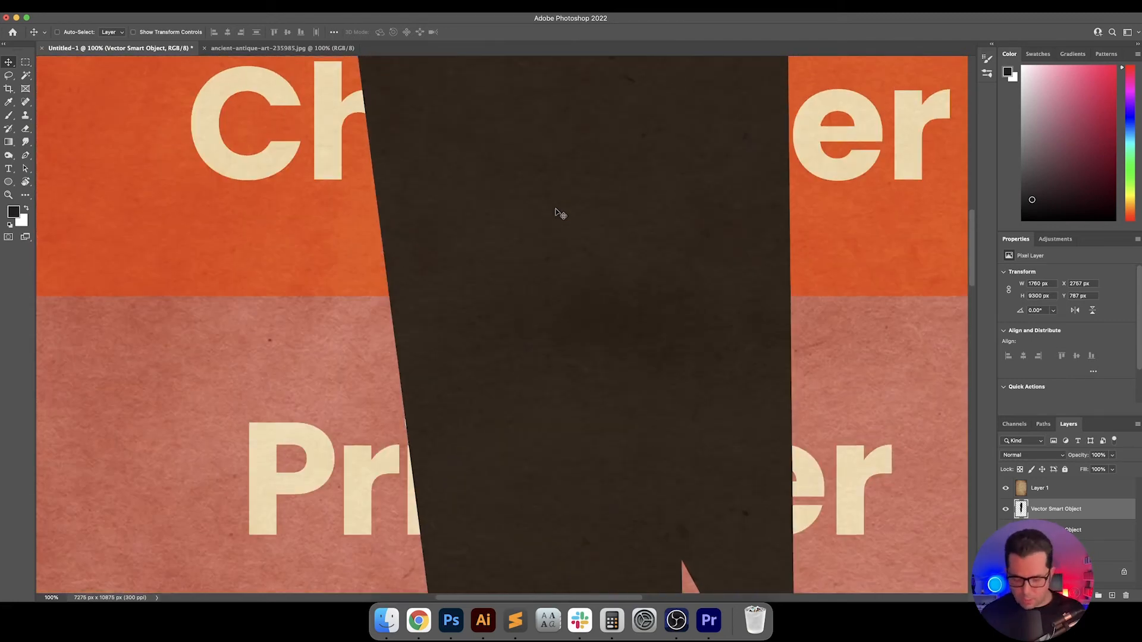
Try the darkening blend modes from Darken to Darker Color on the lightning bolt layer, continuing to Lighten
{"action": "key", "text": "shift+plus"}
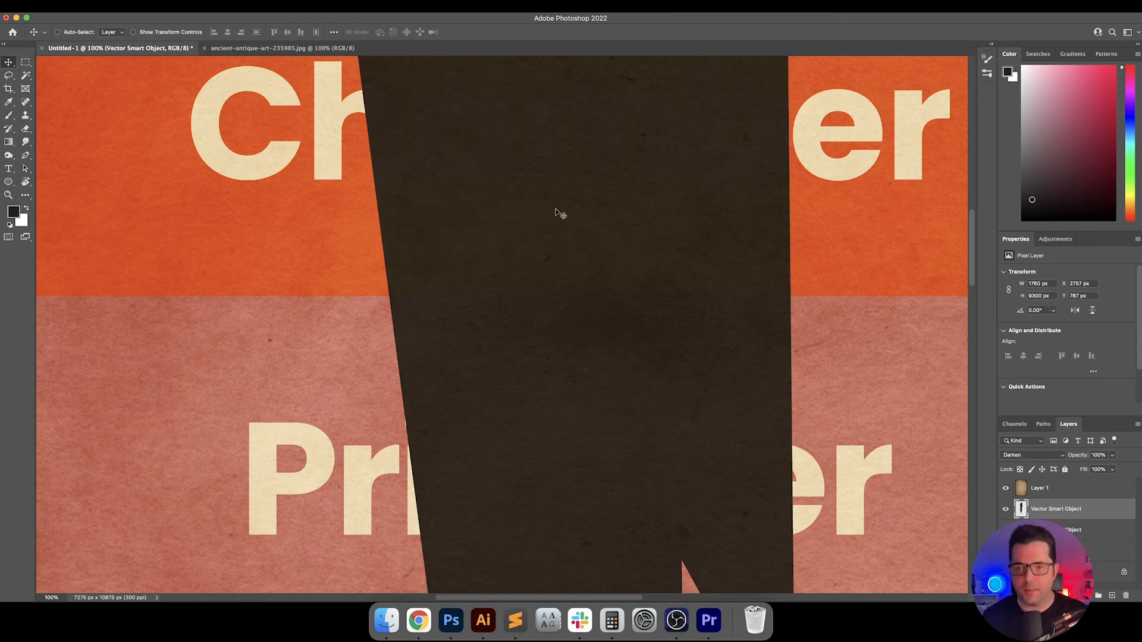
{"action": "key", "text": "shift+plus"}
{"action": "key", "text": "shift+plus"}
{"action": "key", "text": "shift+plus"}
{"action": "key", "text": "shift+plus"}
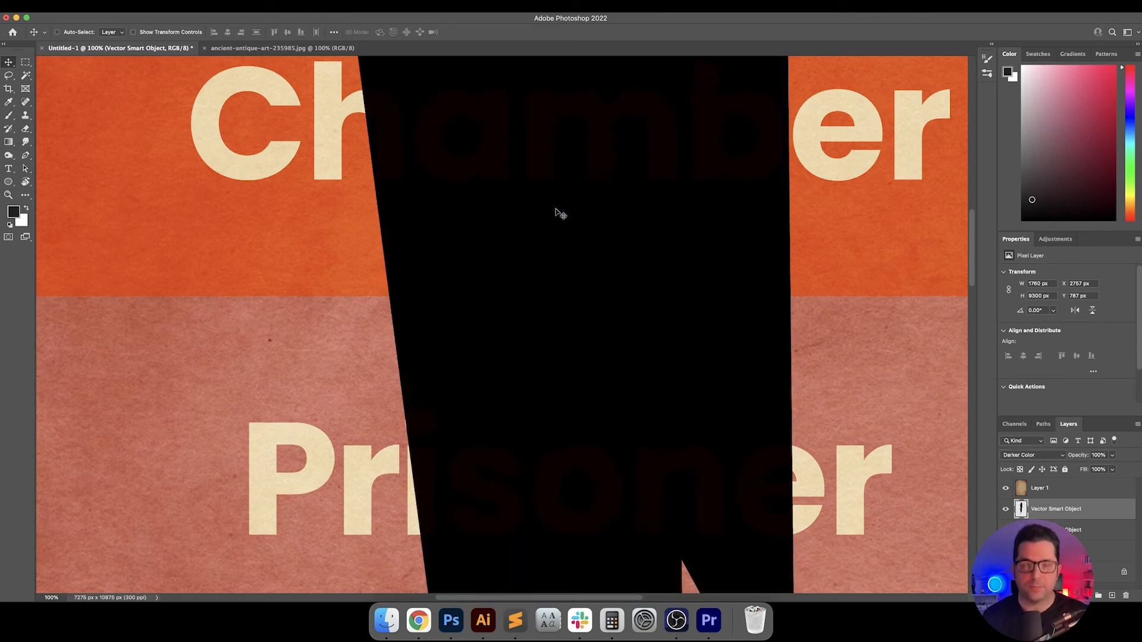
{"action": "key", "text": "shift+plus"}
Try the lightening blend modes from Lighten through Lighter Color on the lightning bolt layer with the whole poster in view
{"action": "key", "text": "super+0"}
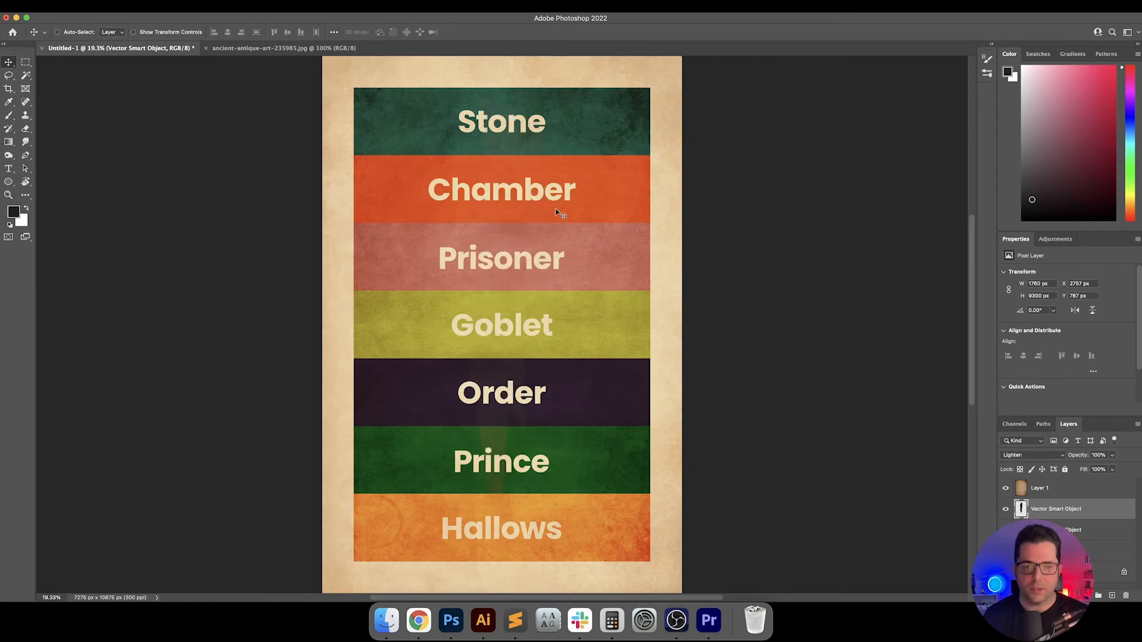
{"action": "key", "text": "shift+plus"}
{"action": "key", "text": "shift+plus"}
{"action": "key", "text": "shift+plus"}
{"action": "key", "text": "shift+plus"}
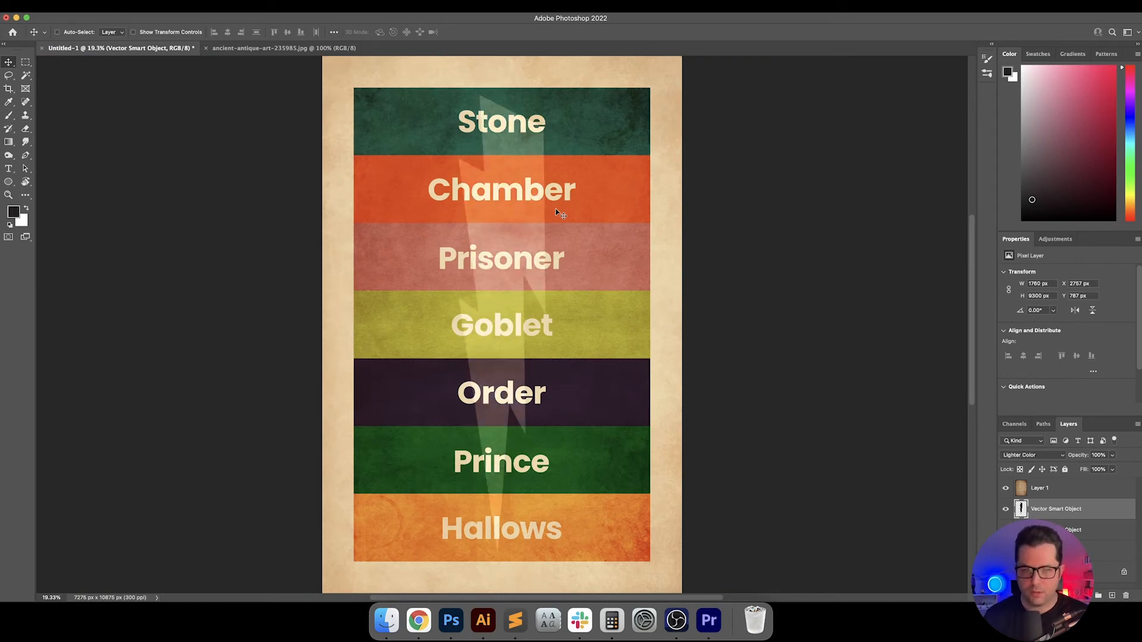
Compare the Overlay and Soft Light blend modes on the lightning bolt layer
{"action": "key", "text": "shift+plus"}
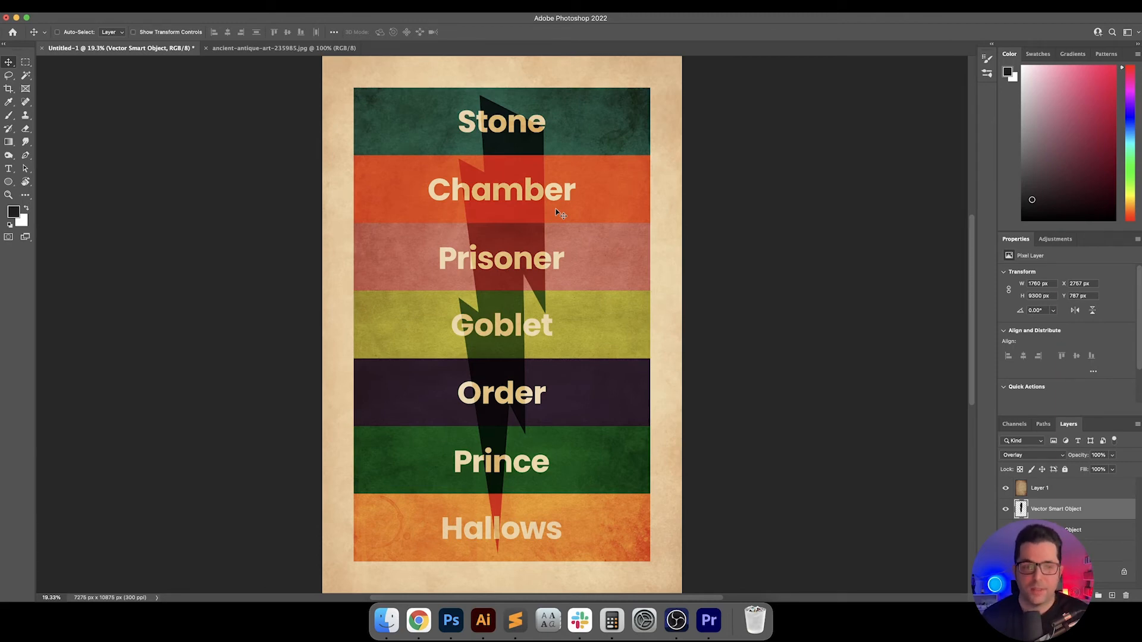
{"action": "key", "text": "shift+plus"}
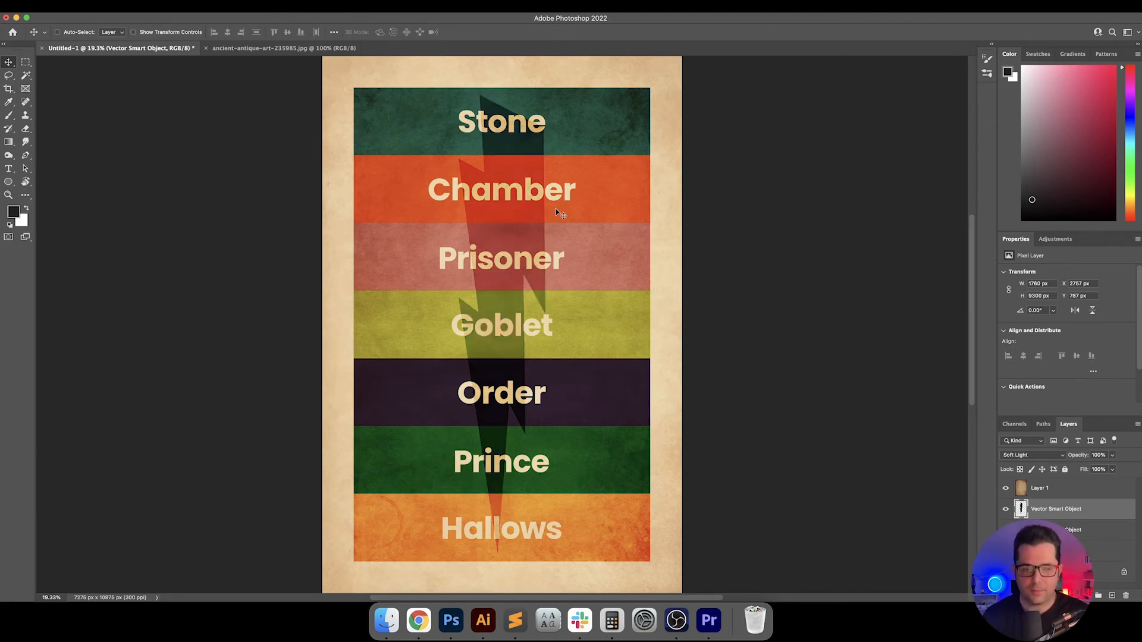
{"action": "key", "text": "shift+plus"}
{"action": "key", "text": "shift+minus"}
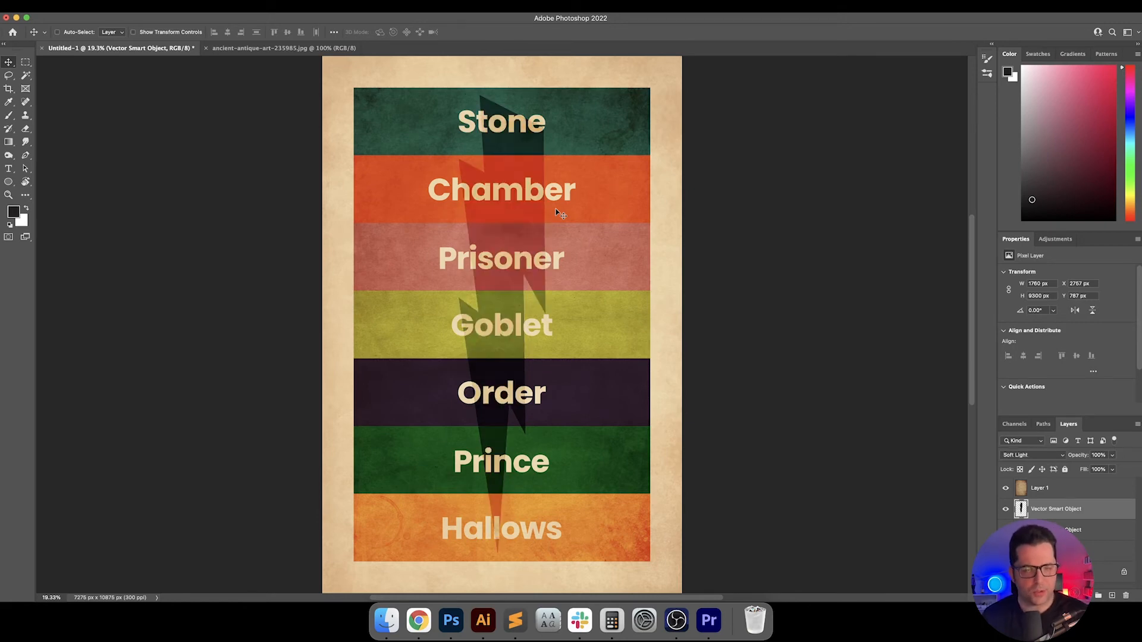
{"action": "key", "text": "shift+minus"}
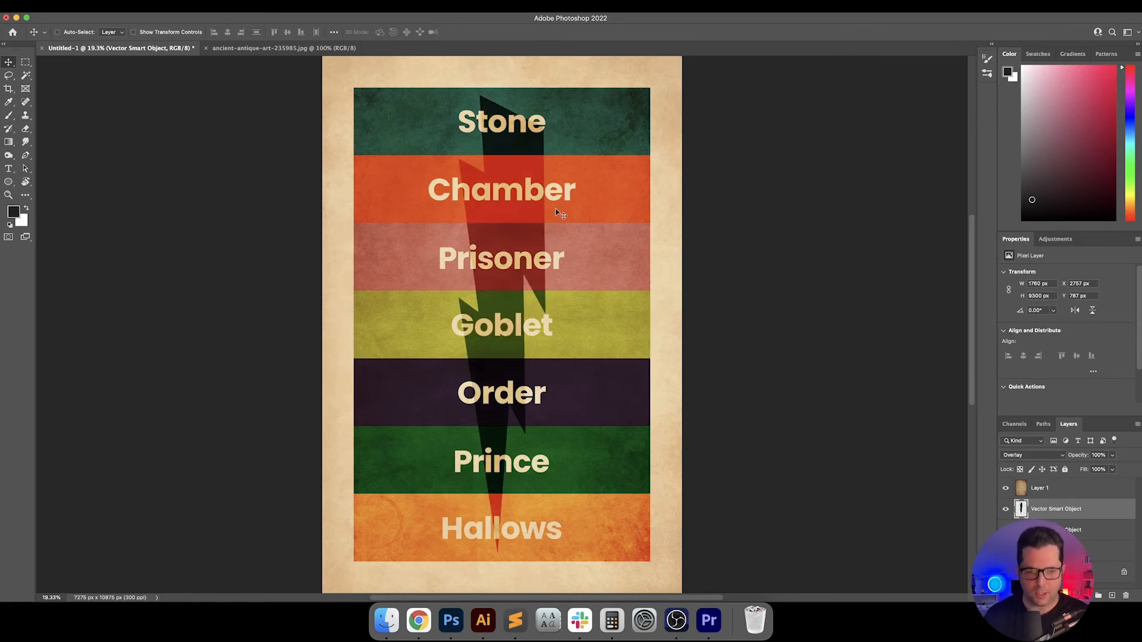
Try the stronger contrast blend modes on the lightning bolt layer, including Linear Light and Hard Mix
{"action": "key", "text": "shift+plus"}
{"action": "key", "text": "shift+plus"}
{"action": "key", "text": "shift+plus"}
{"action": "key", "text": "shift+plus"}
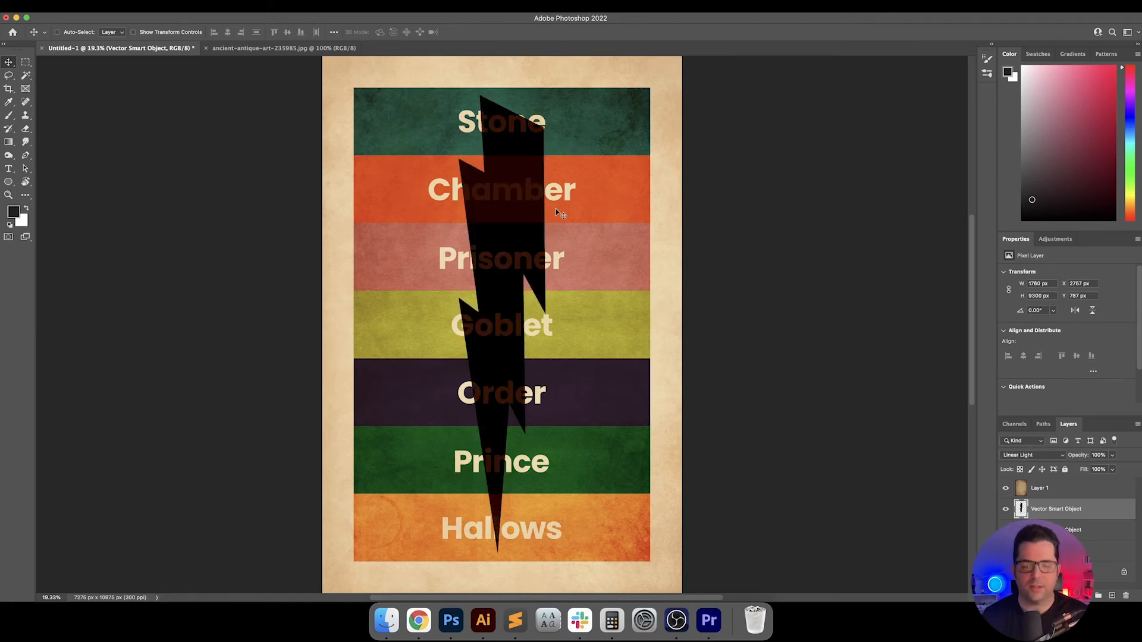
{"action": "key", "text": "shift+plus"}
{"action": "key", "text": "shift+plus"}
{"action": "key", "text": "shift+plus"}
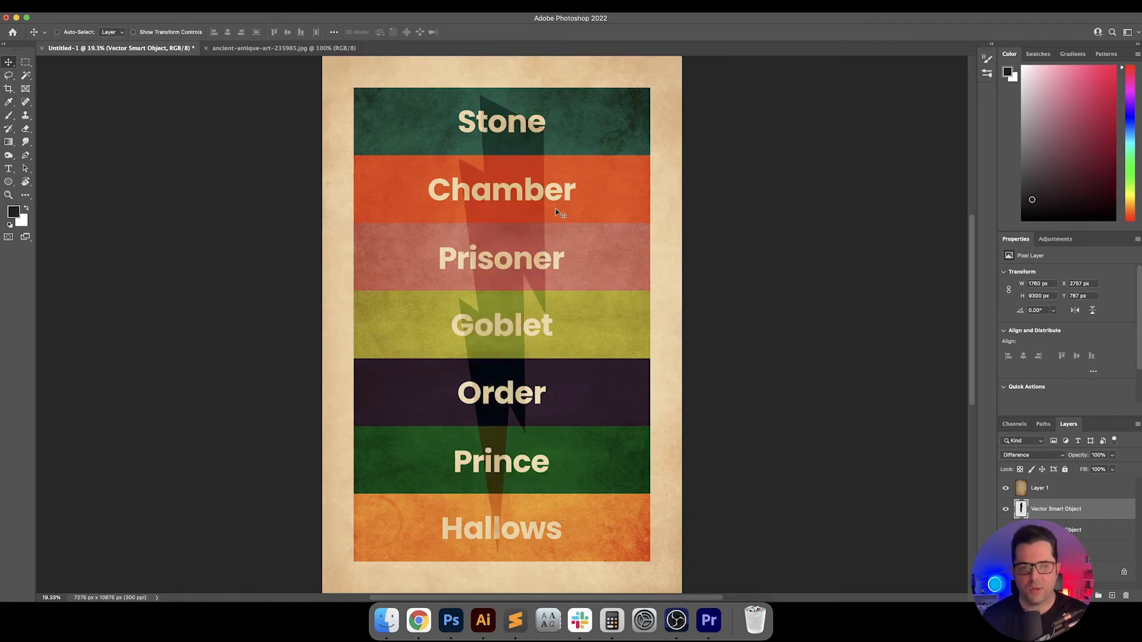
{"action": "key", "text": "shift+minus"}
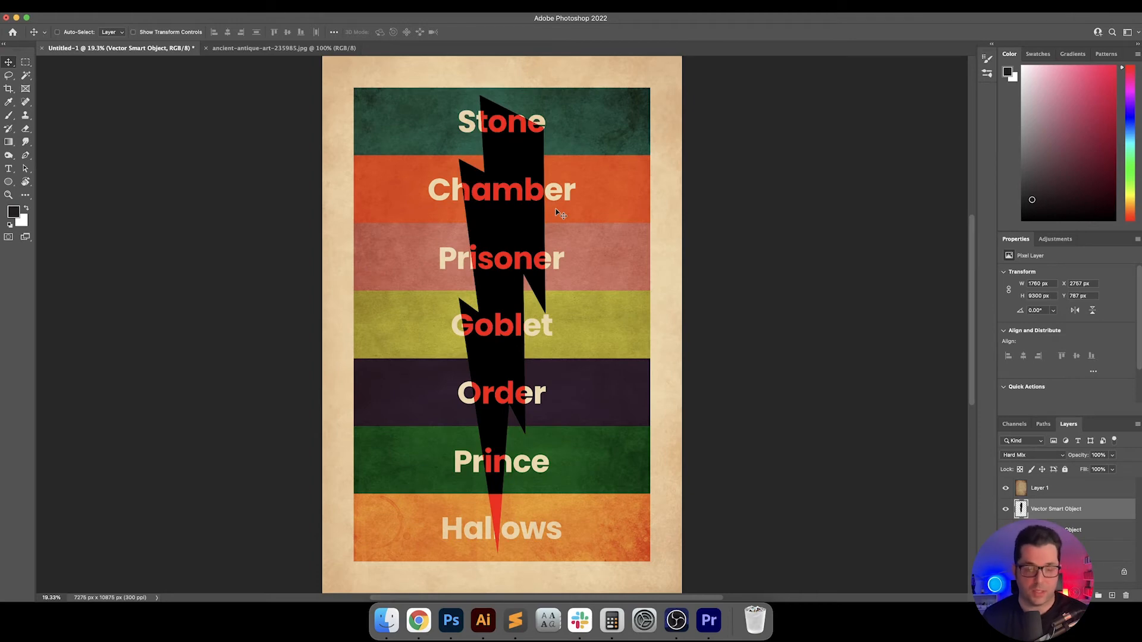
Try the comparative blend modes from Difference to Divide on the lightning bolt layer, including Subtract
{"action": "key", "text": "shift+plus"}
{"action": "key", "text": "shift+plus"}
{"action": "key", "text": "shift+minus"}
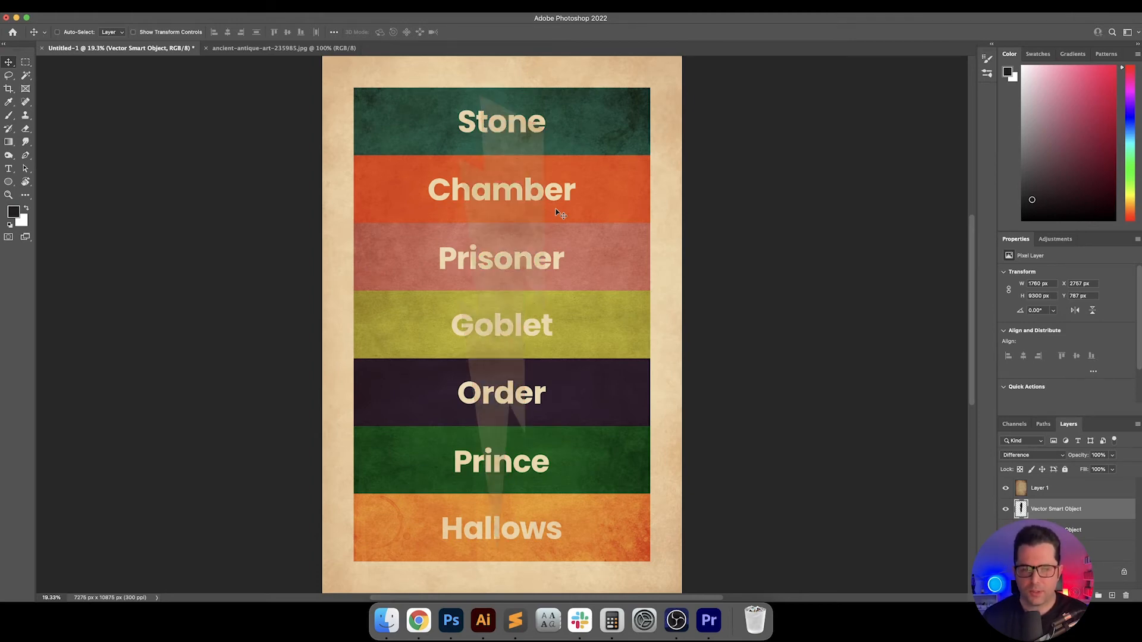
{"action": "key", "text": "shift+plus"}
{"action": "key", "text": "shift+plus"}
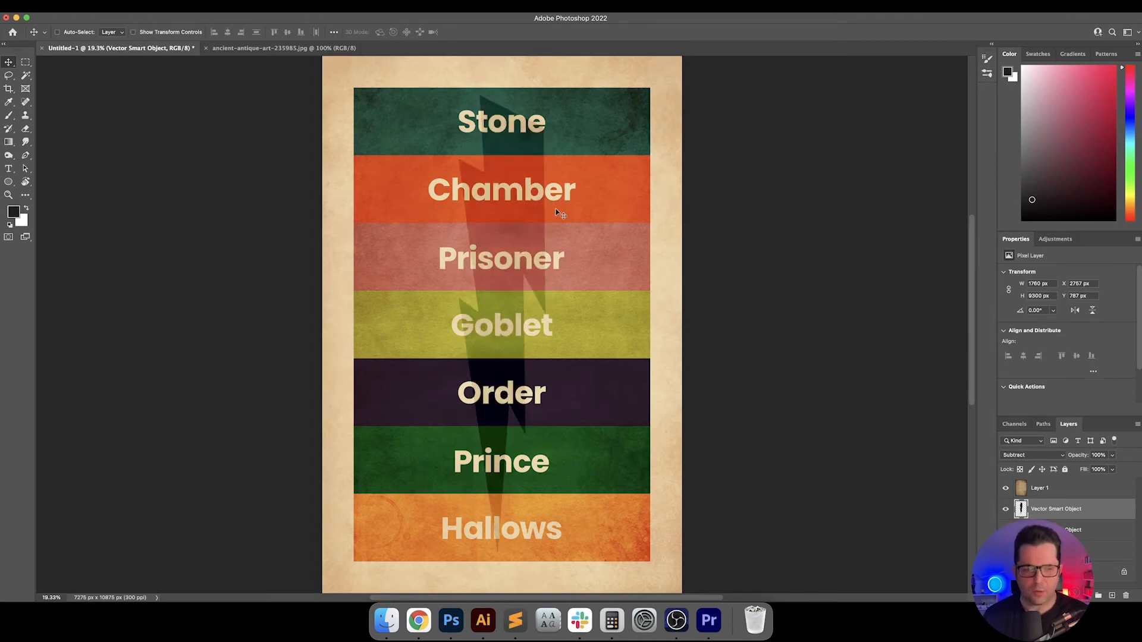
{"action": "key", "text": "shift+plus"}
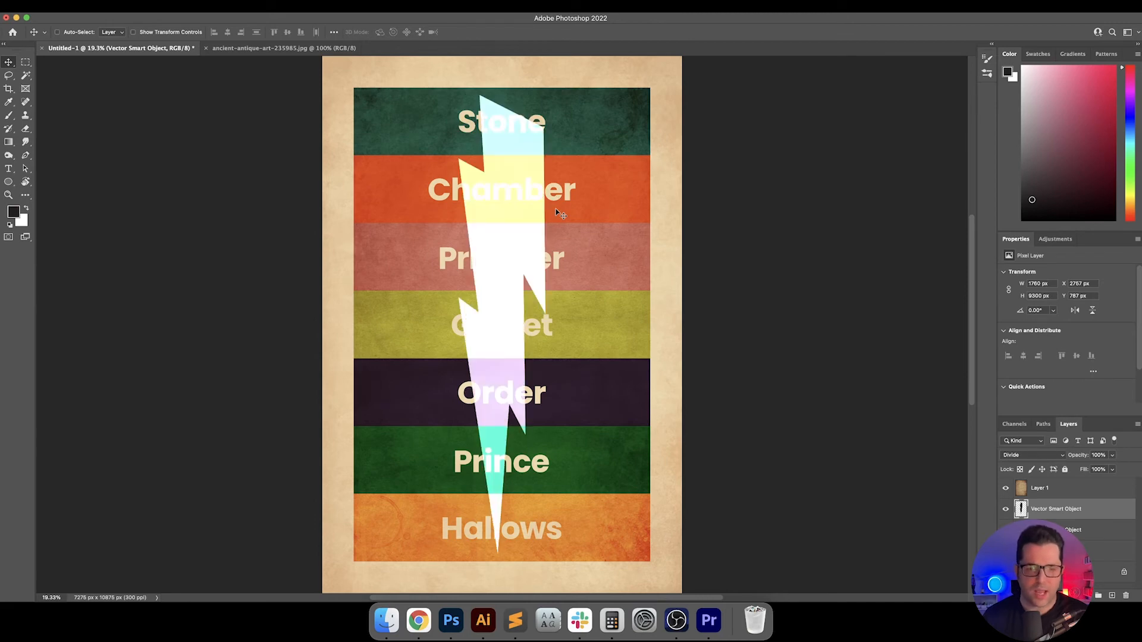
Try the color-component blend modes on the lightning bolt layer, including Hue and Color
{"action": "key", "text": "shift+plus"}
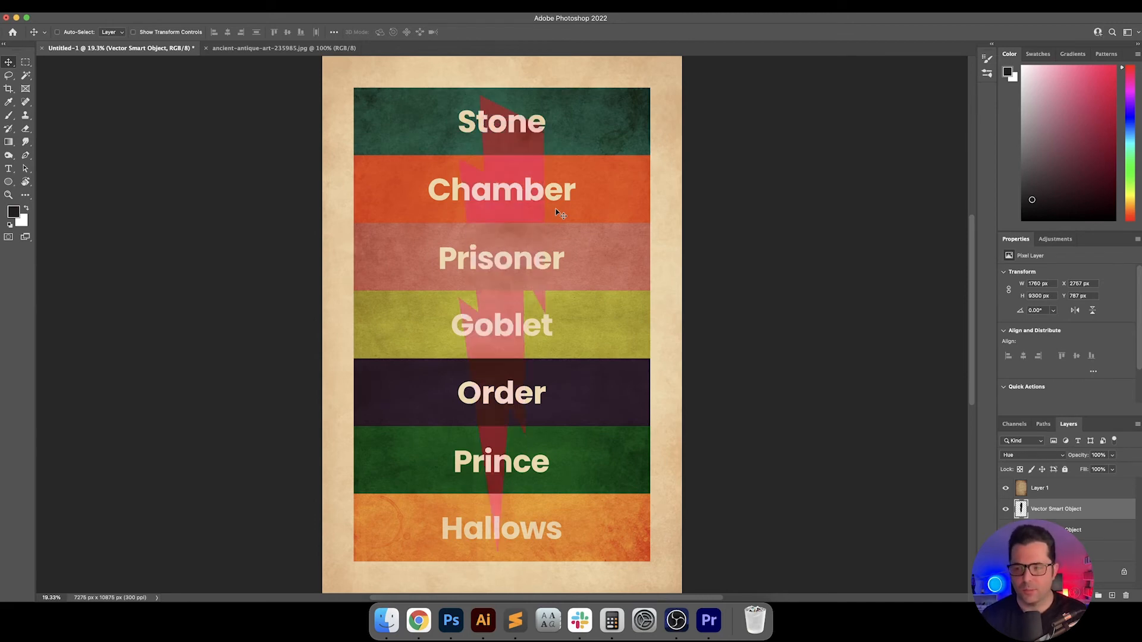
{"action": "key", "text": "shift+plus"}
{"action": "key", "text": "shift+plus"}
{"action": "key", "text": "shift+plus"}
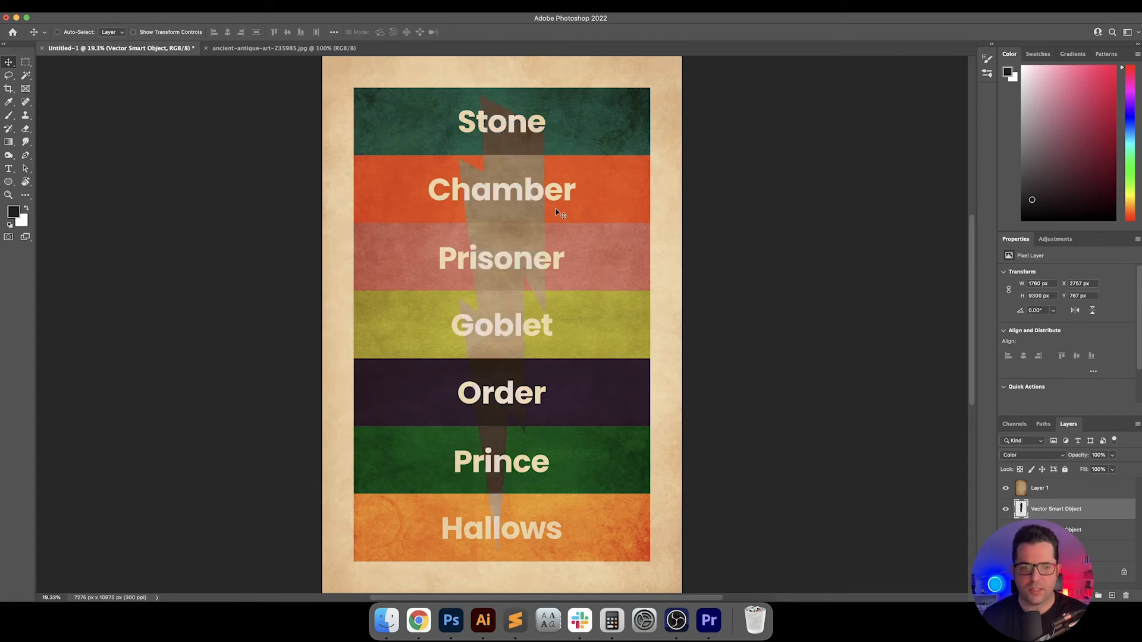
Cycle the lightning bolt layer's blend mode around past Lighten and set it to Soft Light after comparing it with Overlay
{"action": "key", "text": "shift+plus"}
{"action": "key", "text": "shift+plus"}
{"action": "key", "text": "shift+plus"}
{"action": "key", "text": "shift+plus"}
{"action": "key", "text": "shift+plus"}
{"action": "key", "text": "shift+plus"}
{"action": "key", "text": "shift+plus"}
{"action": "key", "text": "shift+plus"}
{"action": "key", "text": "shift+plus"}
{"action": "key", "text": "shift+plus"}
{"action": "key", "text": "shift+plus"}
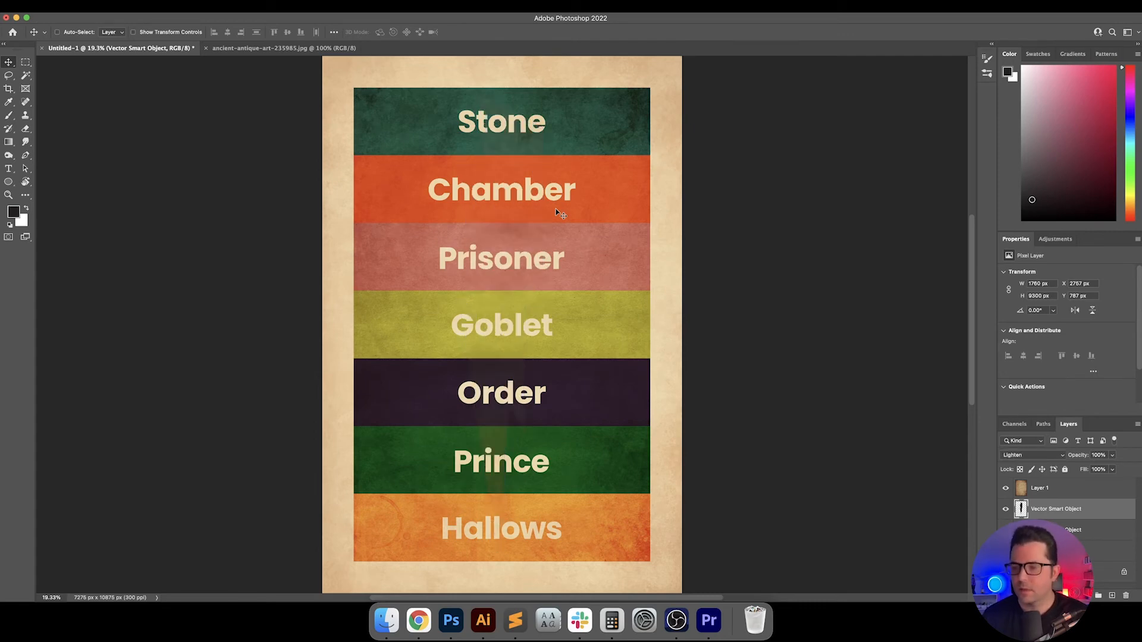
{"action": "key", "text": "shift+plus"}
{"action": "key", "text": "shift+plus"}
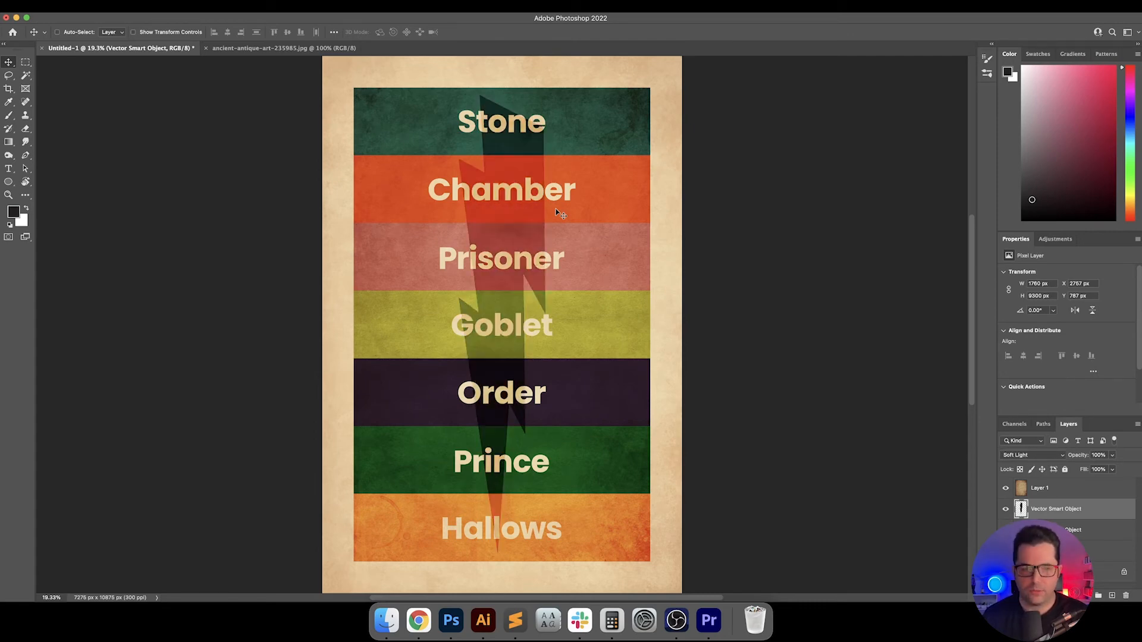
{"action": "key", "text": "shift+minus"}
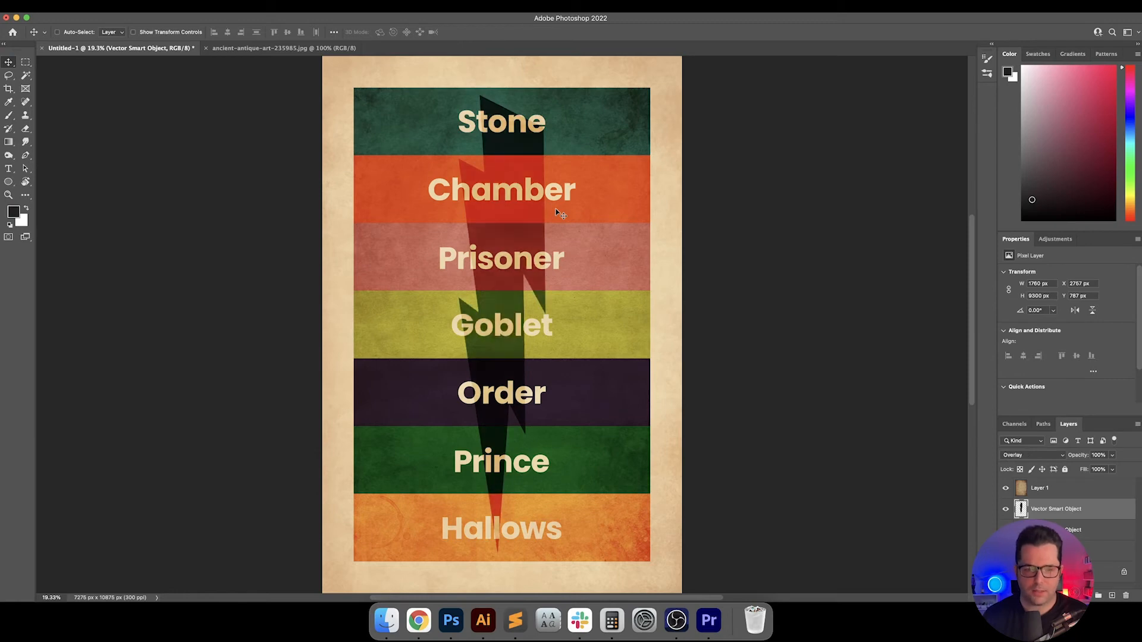
{"action": "key", "text": "shift+plus"}
Switch to Illustrator and unlock the faded HP-Books.jpg reference image beside the poster artboard
{"action": "left_click", "coordinate": [483, 621]}
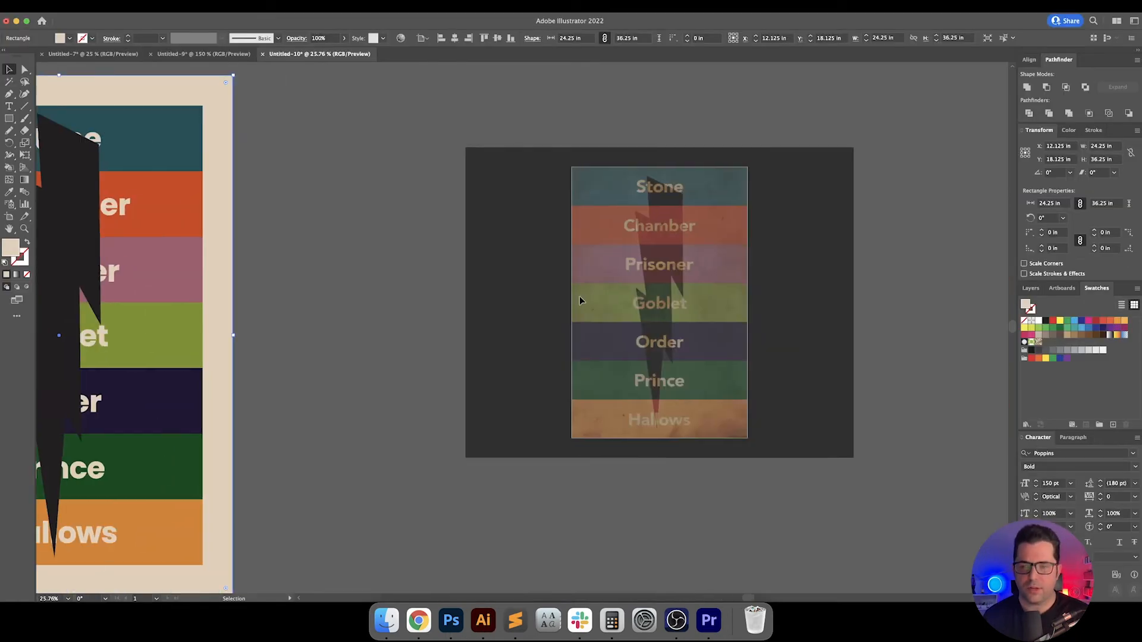
{"action": "left_click", "coordinate": [519, 298]}
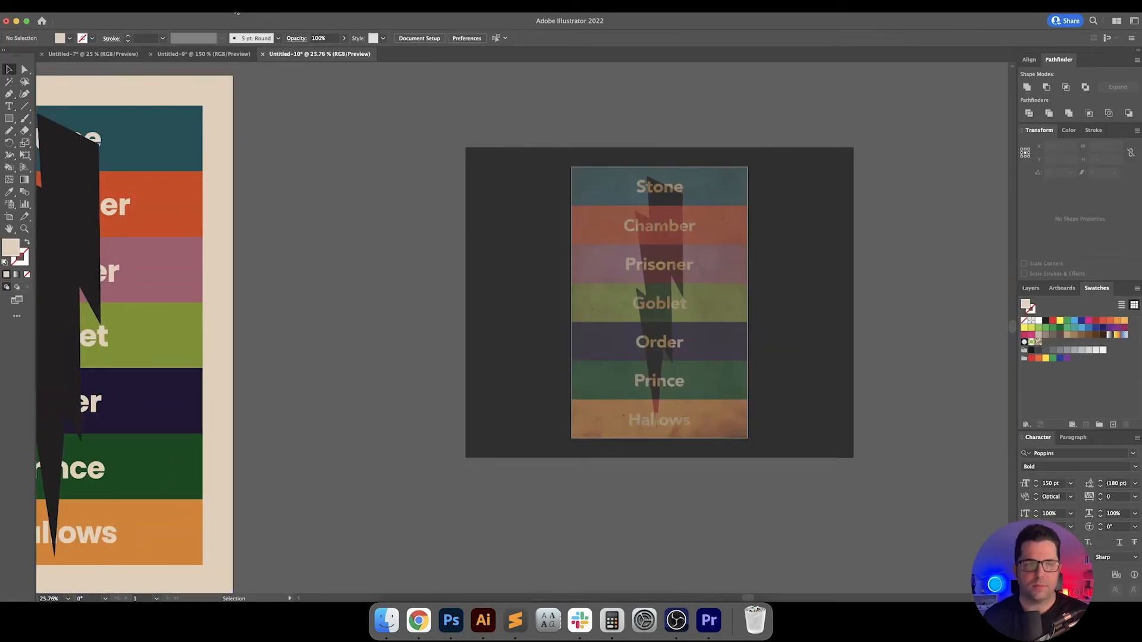
{"action": "left_click", "coordinate": [150, 7]}
{"action": "mouse_move", "coordinate": [123, 7]}
{"action": "left_click", "coordinate": [127, 93]}
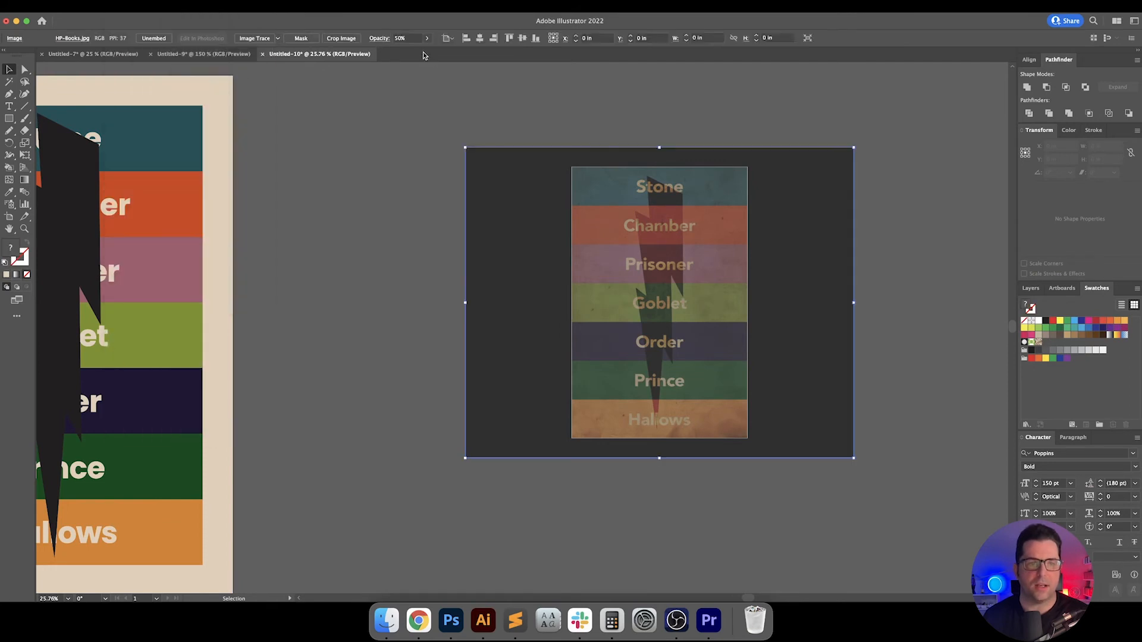
Set the reference image's opacity to 100% and deselect it for comparison with the poster
{"action": "left_click", "coordinate": [400, 38]}
{"action": "type", "text": "100"}
{"action": "key", "text": "Return"}
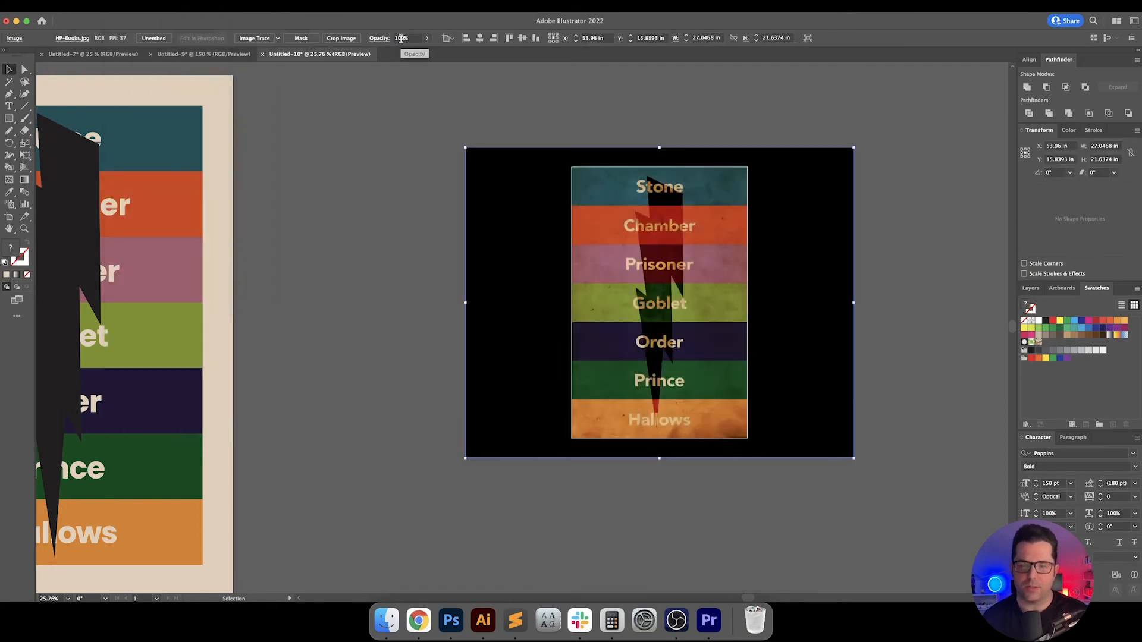
{"action": "left_click", "coordinate": [309, 287]}
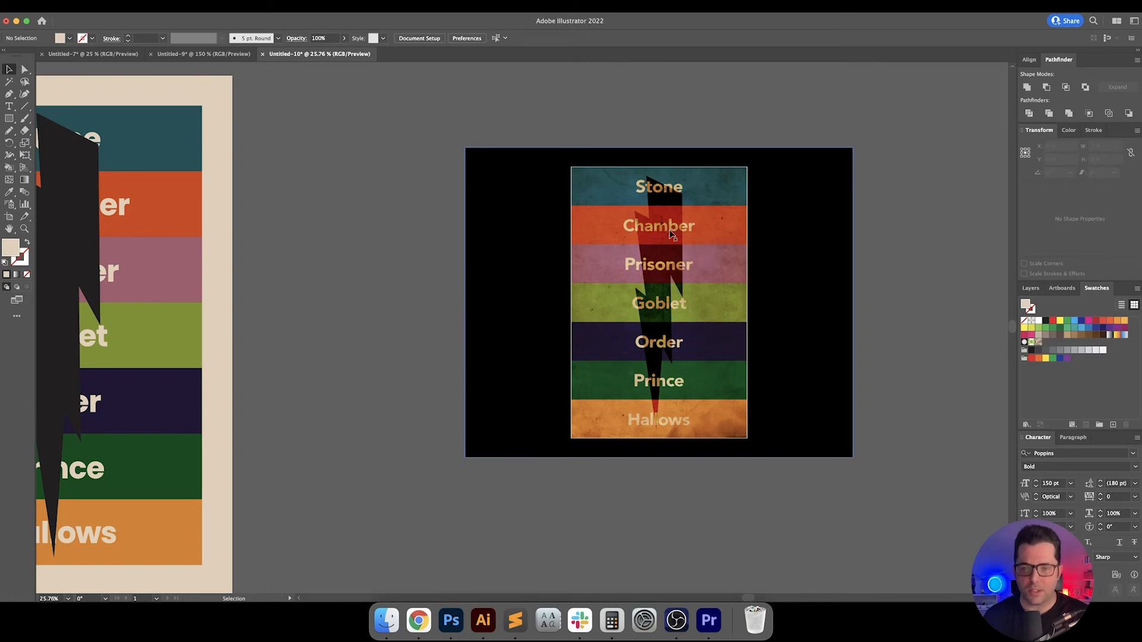
Switch back to Photoshop and set the lightning bolt layer's blend mode to Overlay
{"action": "left_click", "coordinate": [451, 621]}
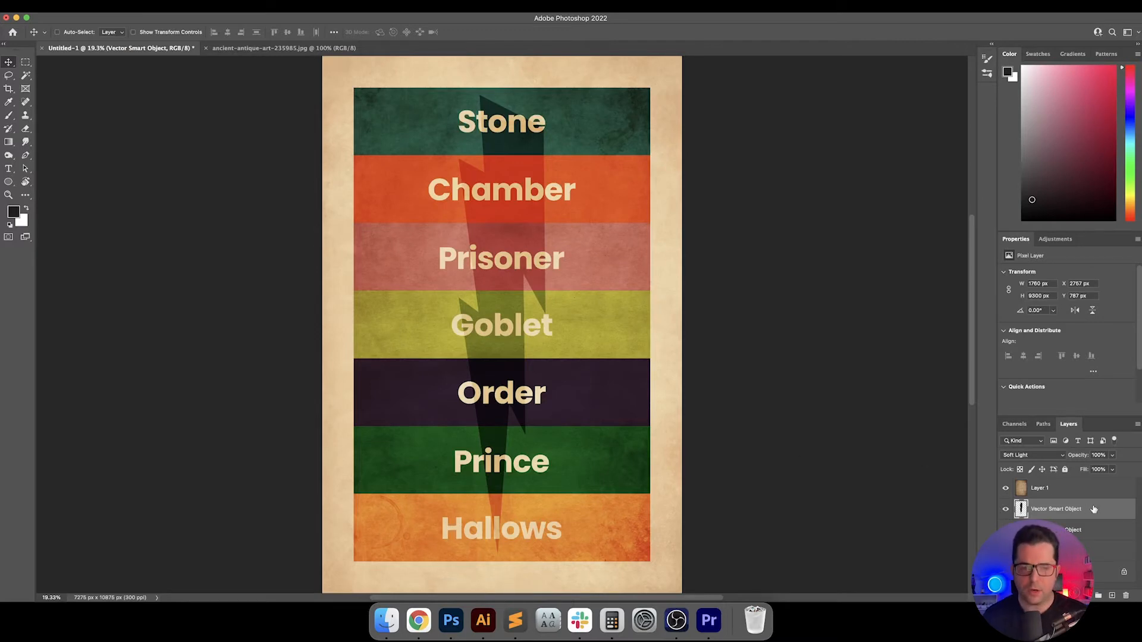
{"action": "key", "text": "shift+minus"}
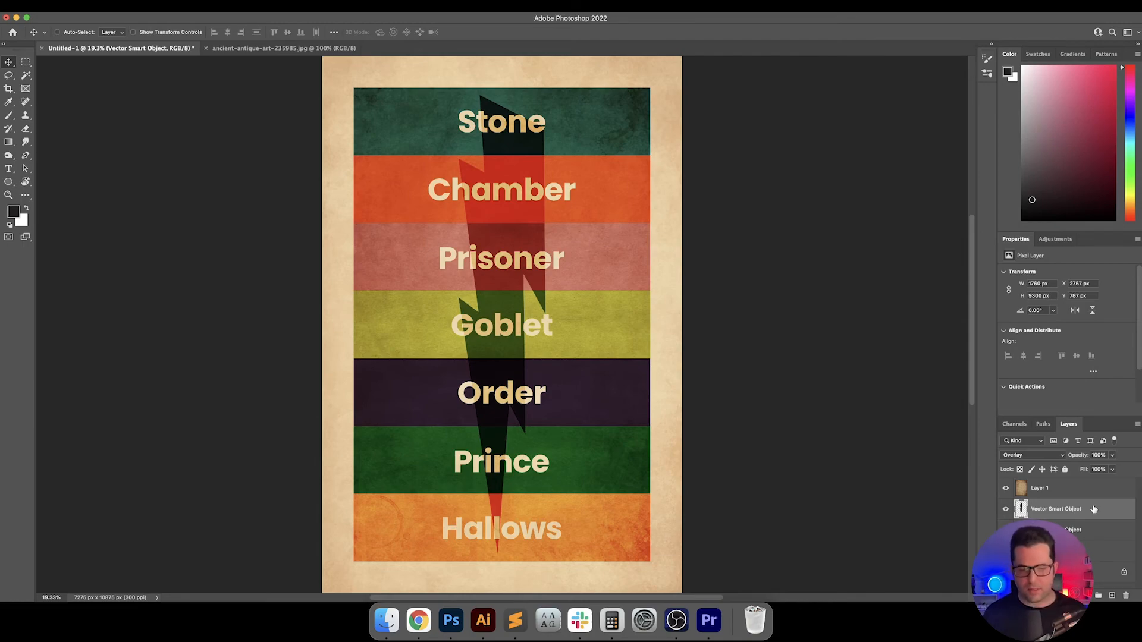
Nudge the lightning bolt left to X 2749 px, judging its tip against the Hallows lettering at 100%
{"action": "key", "text": "super+plus"}
{"action": "key", "text": "super+plus"}
{"action": "key", "text": "super+plus"}
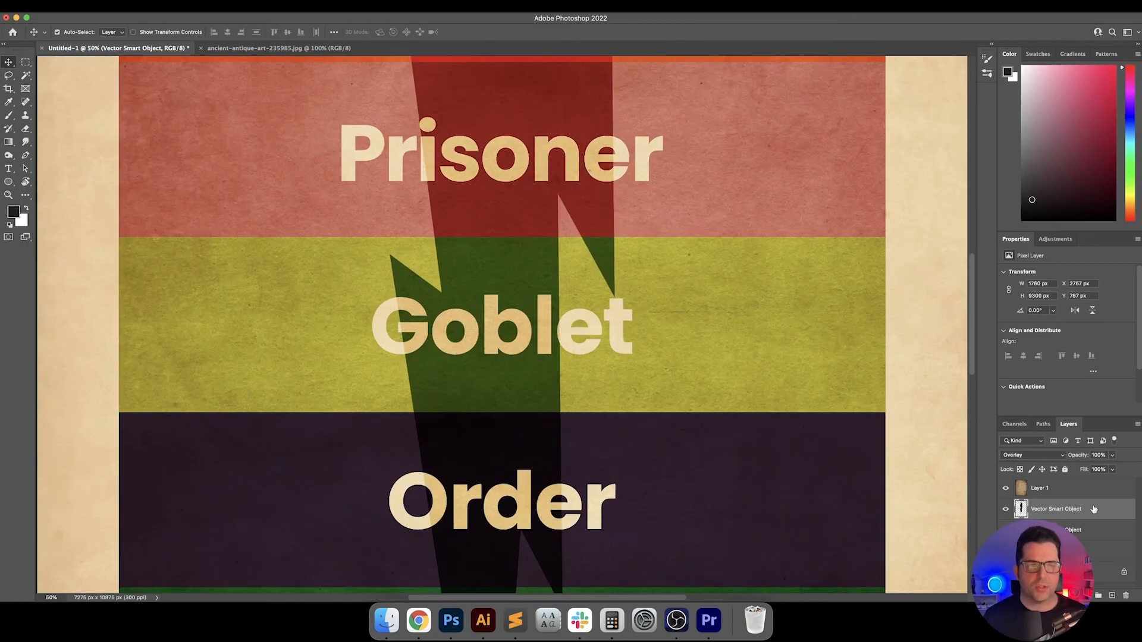
{"action": "key", "text": "super+plus"}
{"action": "scroll", "coordinate": [692, 330], "scroll_direction": "down", "scroll_amount": 15}
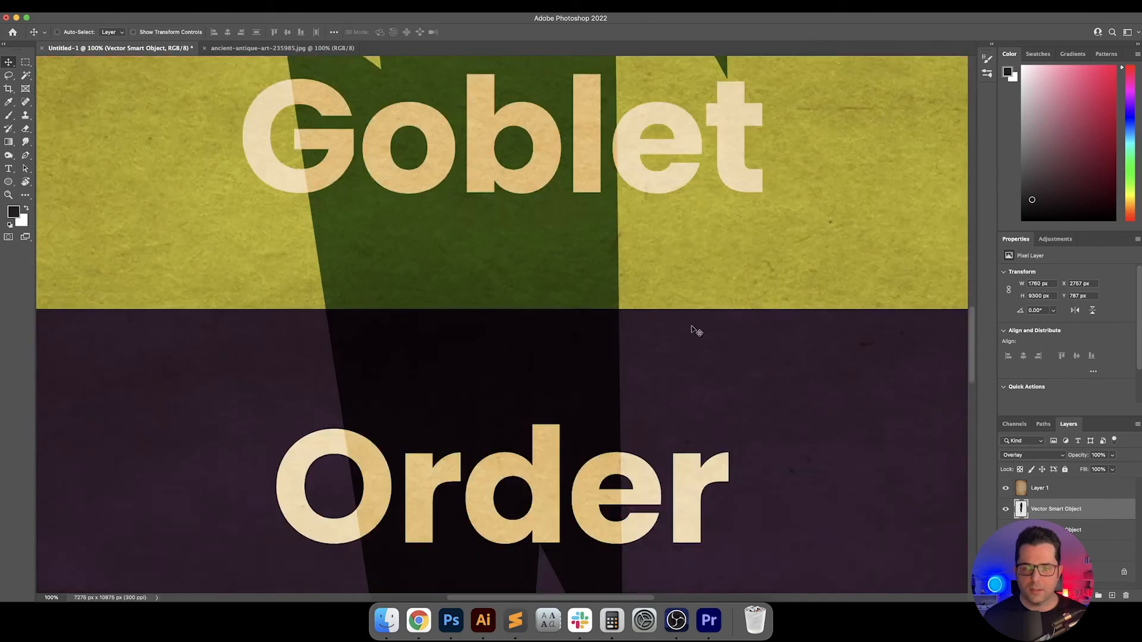
{"action": "scroll", "coordinate": [693, 280], "scroll_direction": "up", "scroll_amount": 3}
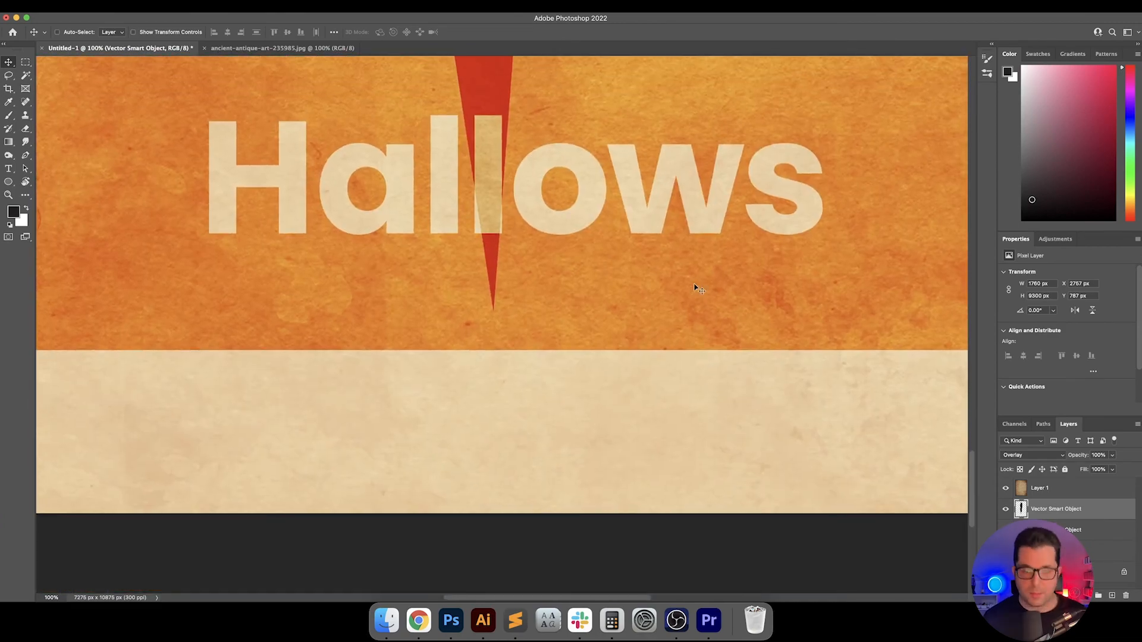
{"action": "key", "text": "Left"}
{"action": "key", "text": "Left"}
{"action": "key", "text": "Left"}
{"action": "key", "text": "Left"}
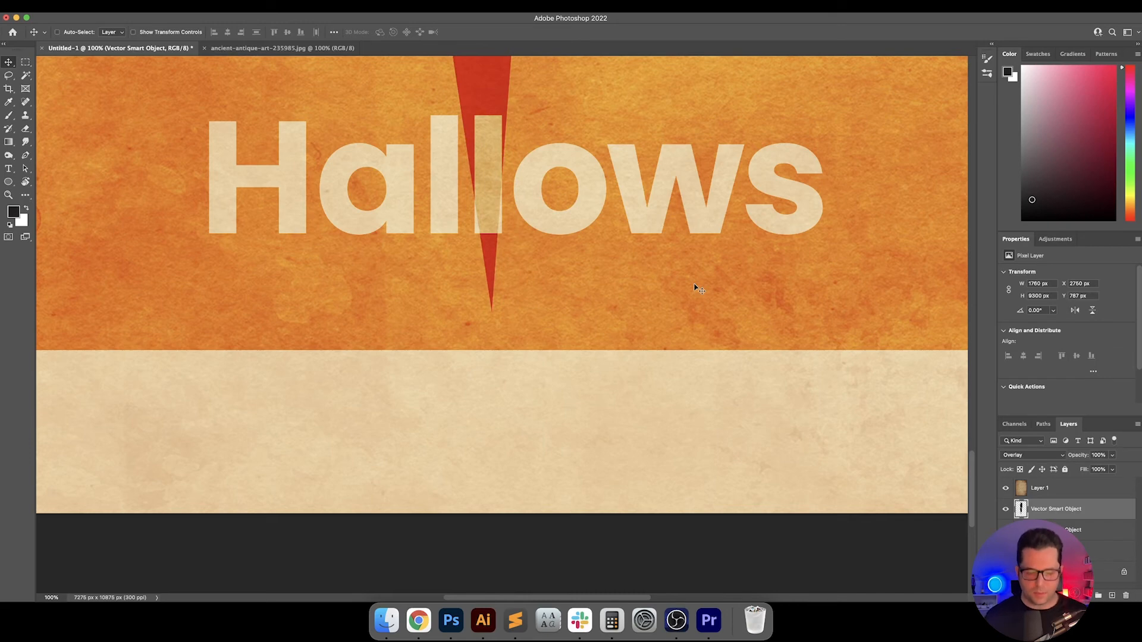
{"action": "scroll", "coordinate": [553, 143], "scroll_direction": "up", "scroll_amount": 4}
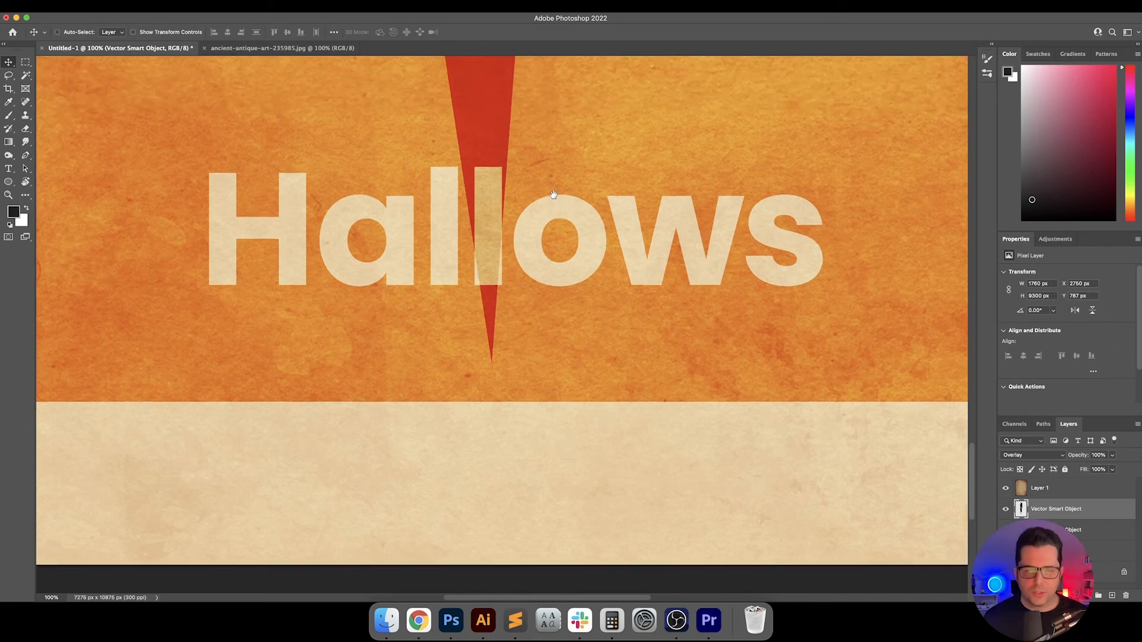
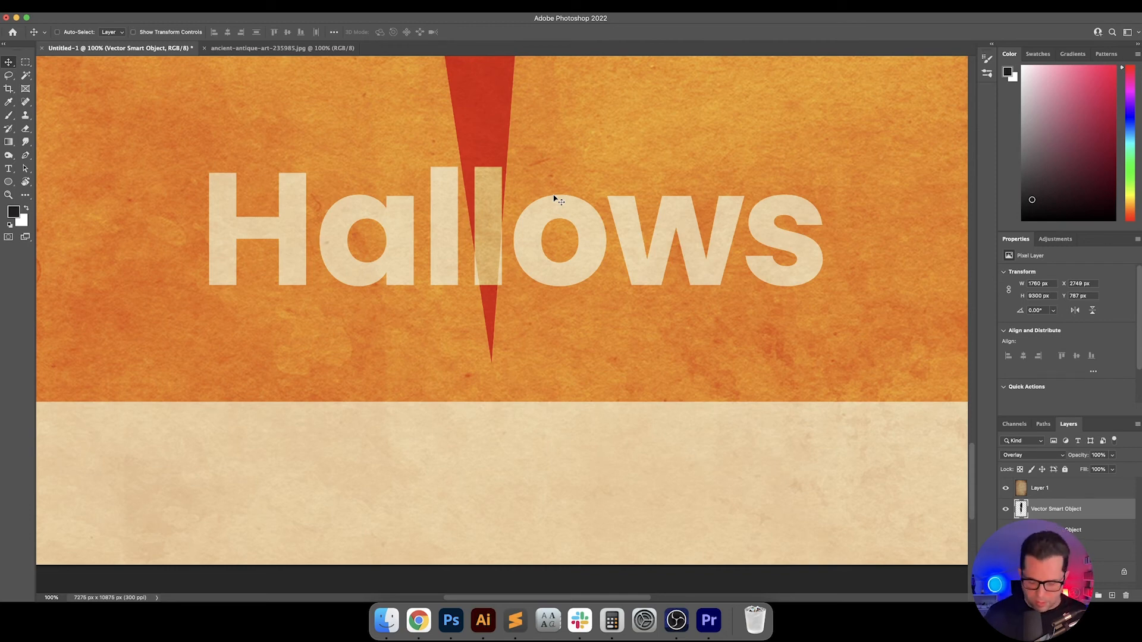
Heal the circular stain beside Hallows on the paper texture layer using the Spot Healing Brush at size 800
{"action": "key", "text": "super+0"}
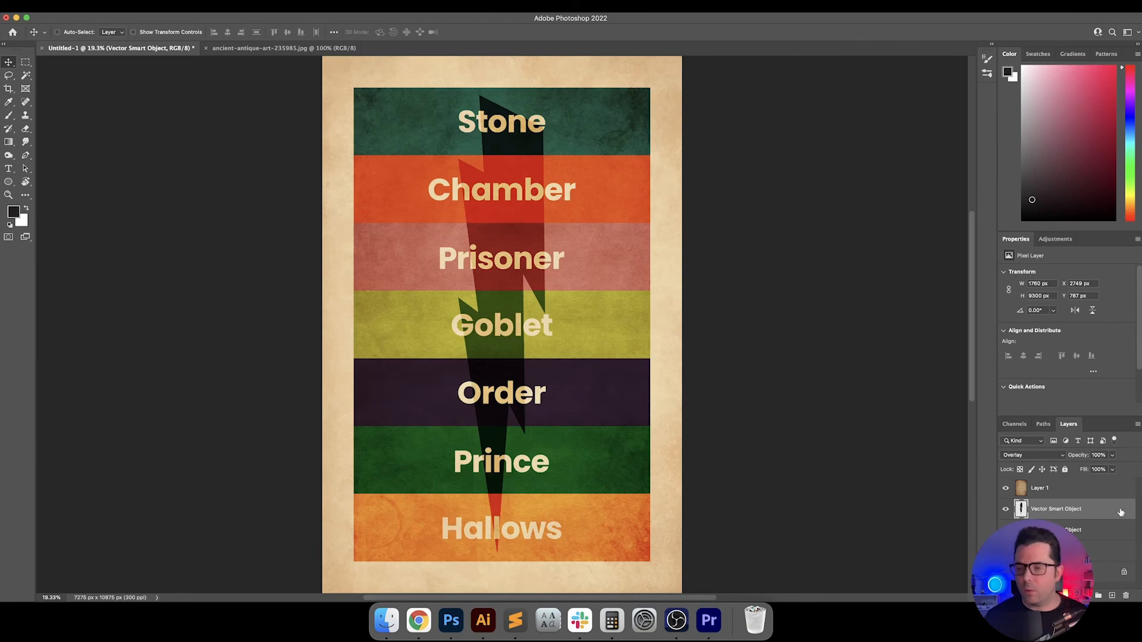
{"action": "left_click", "coordinate": [1085, 495]}
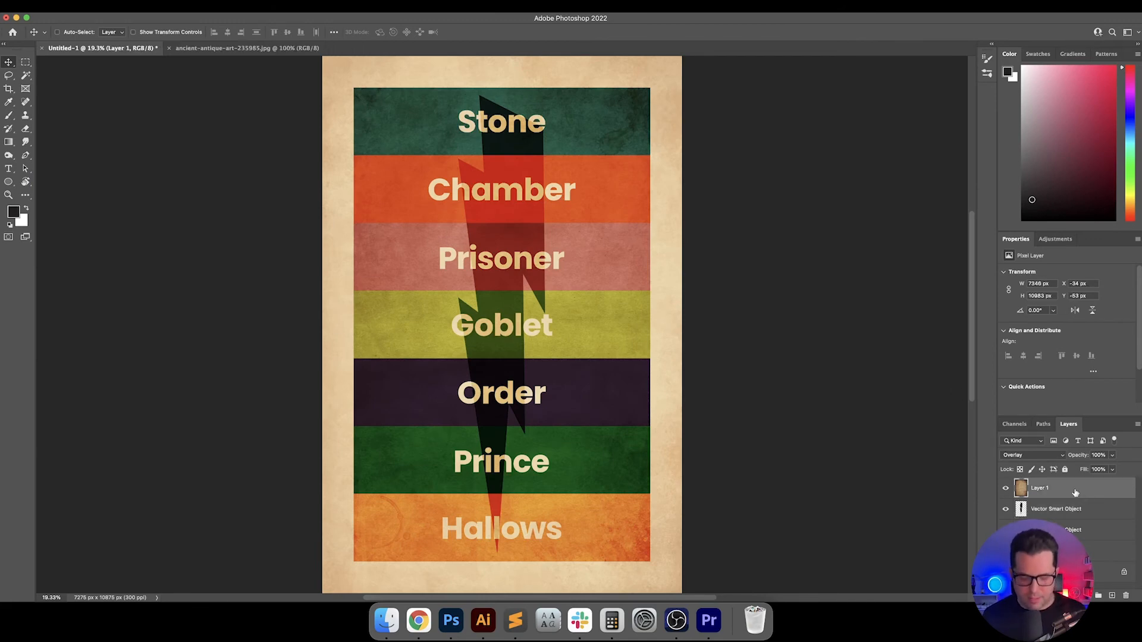
{"action": "key", "text": "j"}
{"action": "key", "text": "bracketright"}
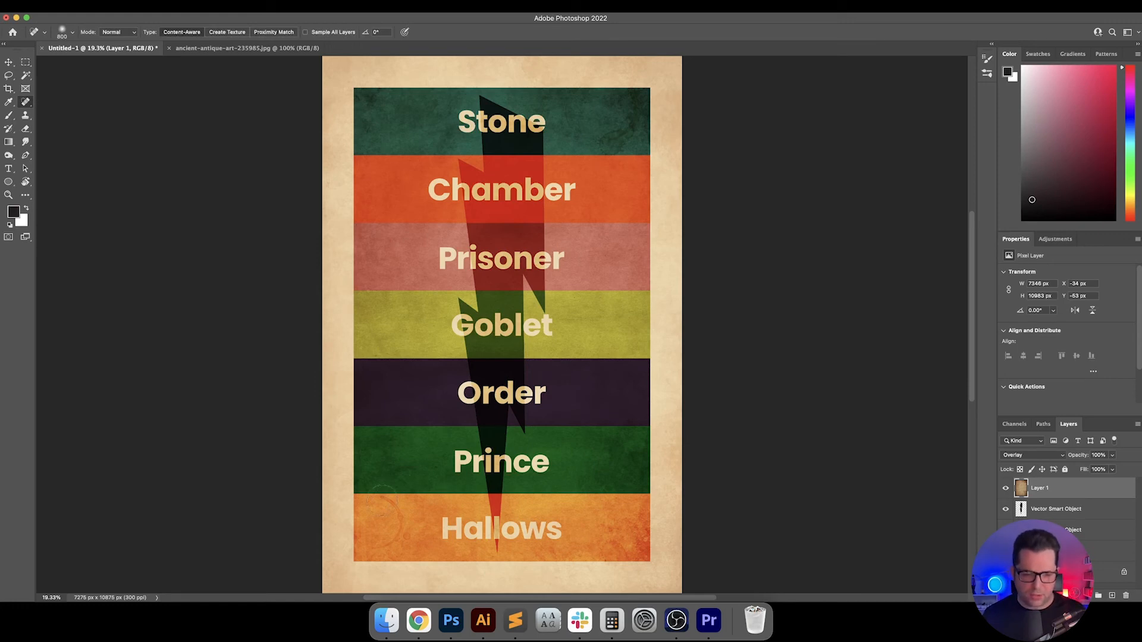
{"action": "mouse_move", "coordinate": [383, 503]}
{"action": "left_mouse_down"}
{"action": "mouse_move", "coordinate": [399, 530]}
{"action": "mouse_move", "coordinate": [379, 542]}
{"action": "mouse_move", "coordinate": [389, 507]}
{"action": "left_mouse_up"}
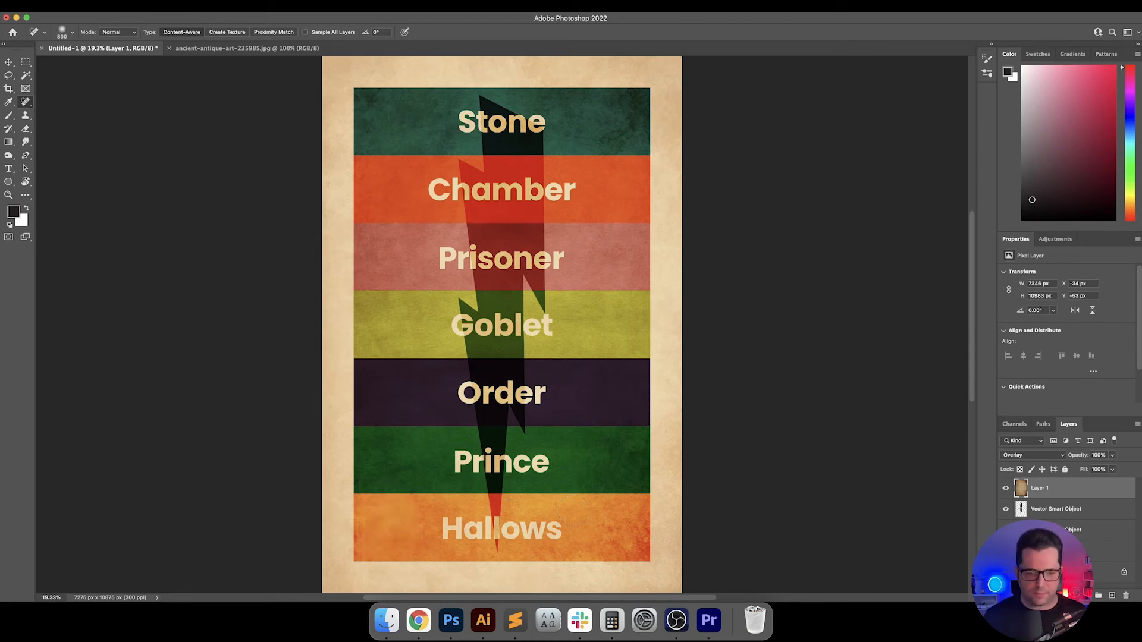
{"action": "key", "text": "v"}
{"action": "left_click_drag", "start_coordinate": [539, 445], "coordinate": [542, 446]}
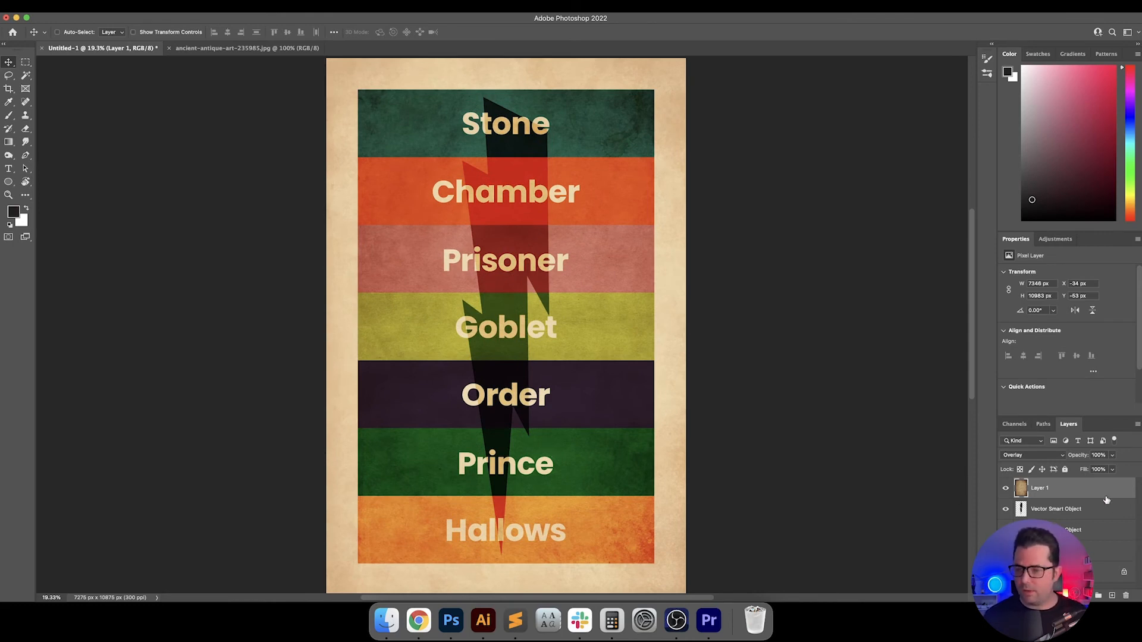
Create a new layer named Grain above the paper texture layer and fill it with neutral mid-gray
{"action": "key", "text": "super+shift+n"}
{"action": "type", "text": "Gr"}
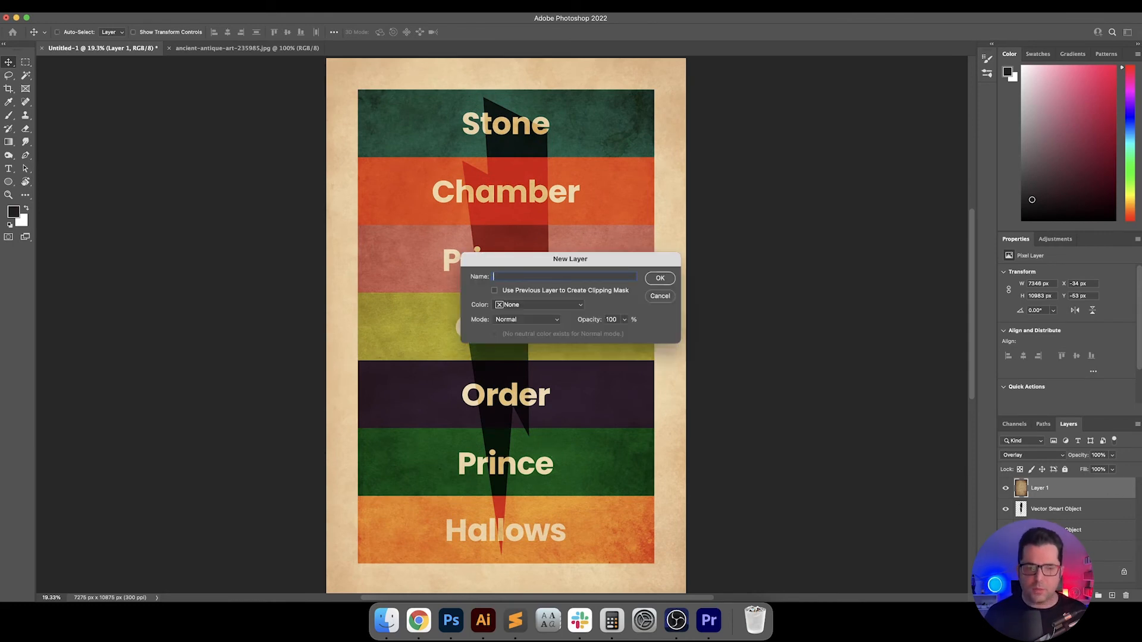
{"action": "type", "text": "ain"}
{"action": "key", "text": "Return"}
{"action": "key", "text": "shift+BackSpace"}
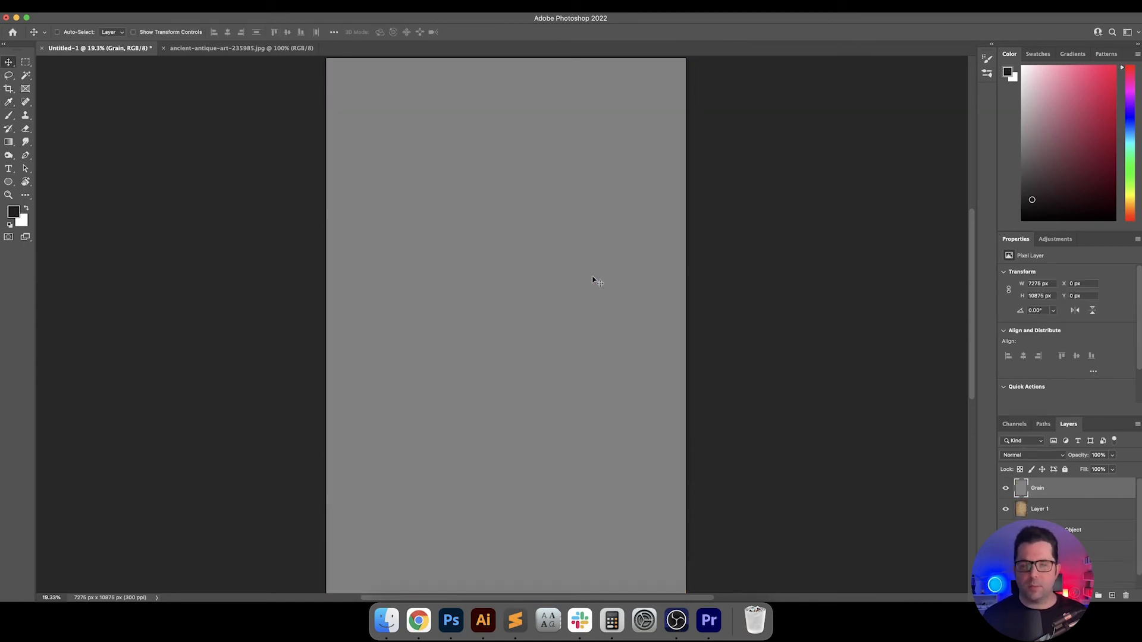
{"action": "key", "text": "Return"}
{"action": "key", "text": "v"}
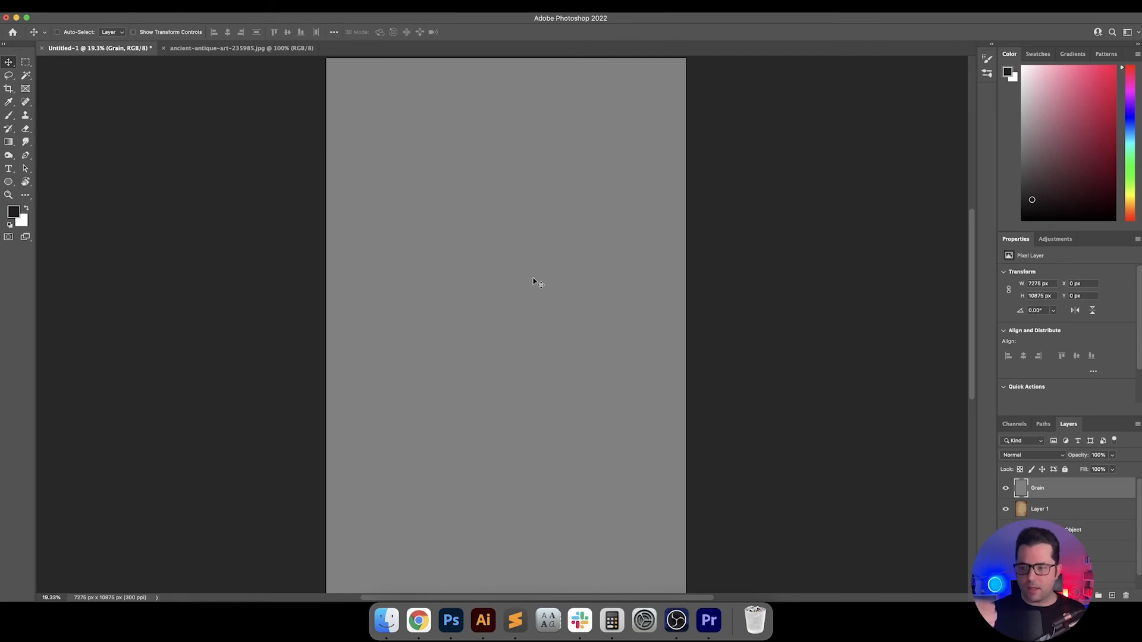
Open the Camera Raw Filter on the Grain layer and set the Grain effect's amount to 100
{"action": "left_click", "coordinate": [257, 11]}
{"action": "left_click", "coordinate": [255, 81]}
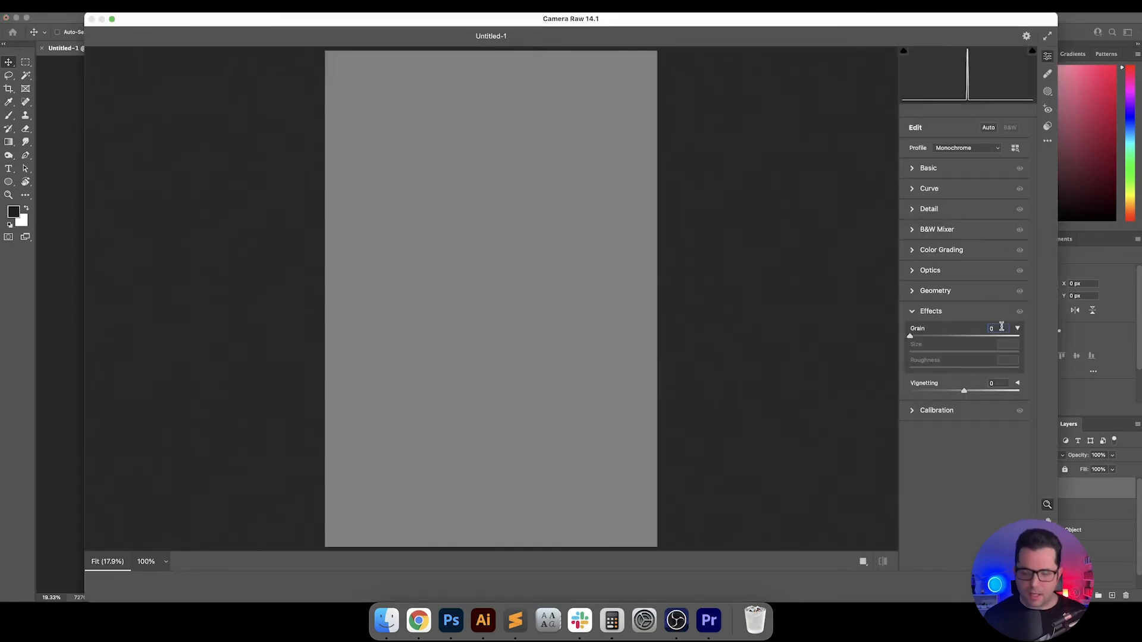
{"action": "type", "text": "30"}
{"action": "key", "text": "Return"}
{"action": "key", "text": "shift+Up"}
{"action": "key", "text": "shift+Up"}
{"action": "key", "text": "shift+Up"}
{"action": "key", "text": "shift+Up"}
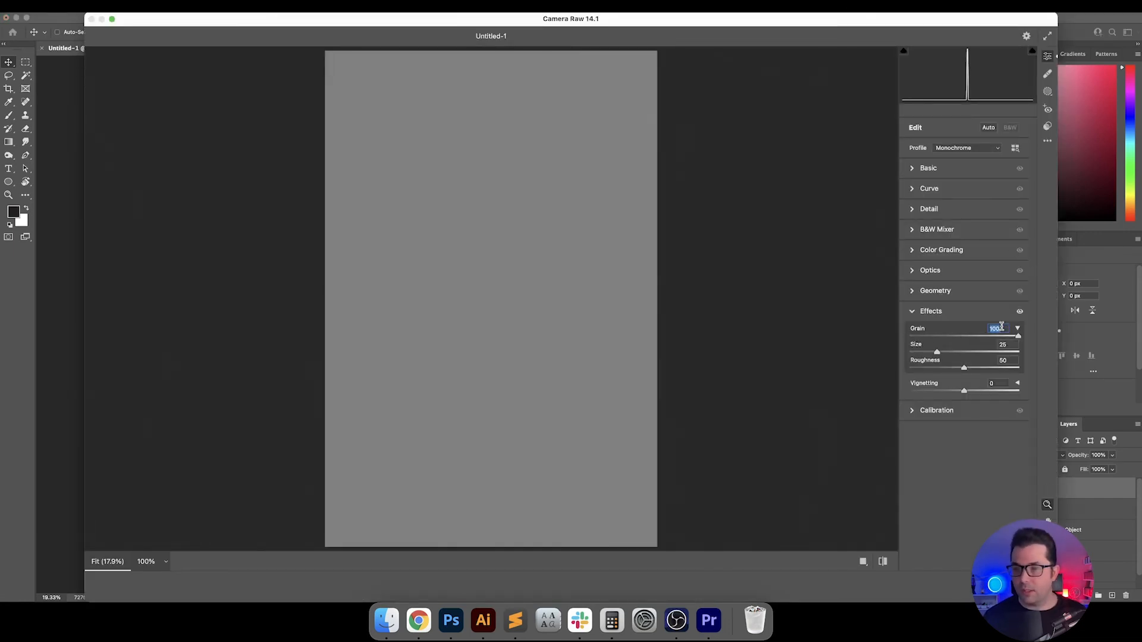
Set the grain's Roughness to 75 in the Camera Raw Filter
{"action": "key", "text": "Tab"}
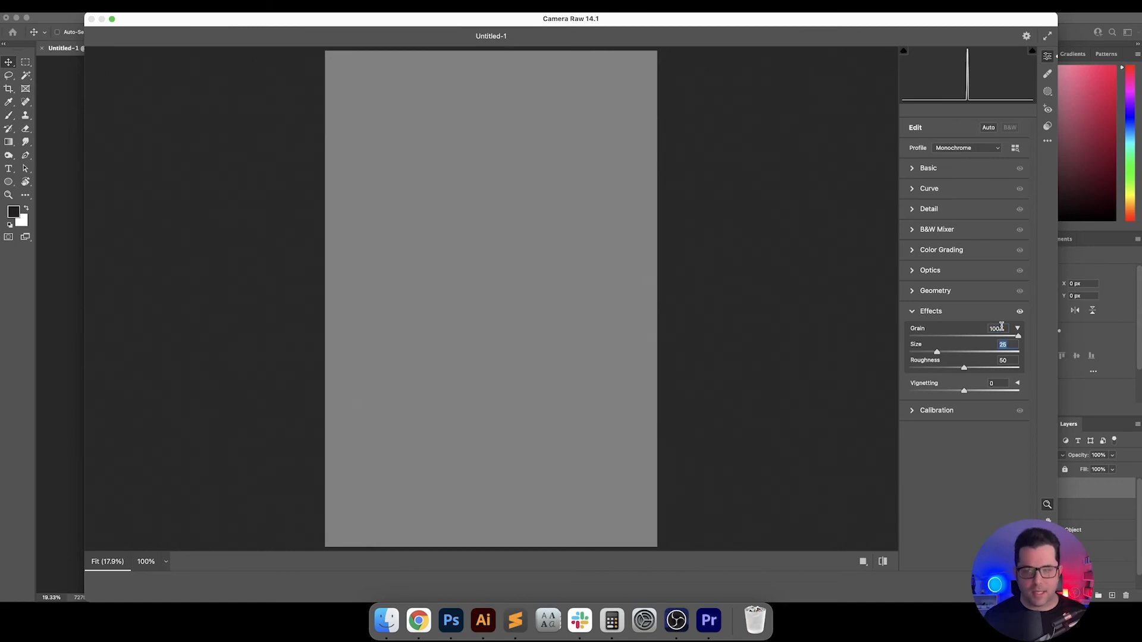
{"action": "key", "text": "Tab"}
{"action": "key", "text": "shift+Up"}
{"action": "key", "text": "shift+Up"}
{"action": "key", "text": "shift+Up"}
{"action": "key", "text": "shift+Up"}
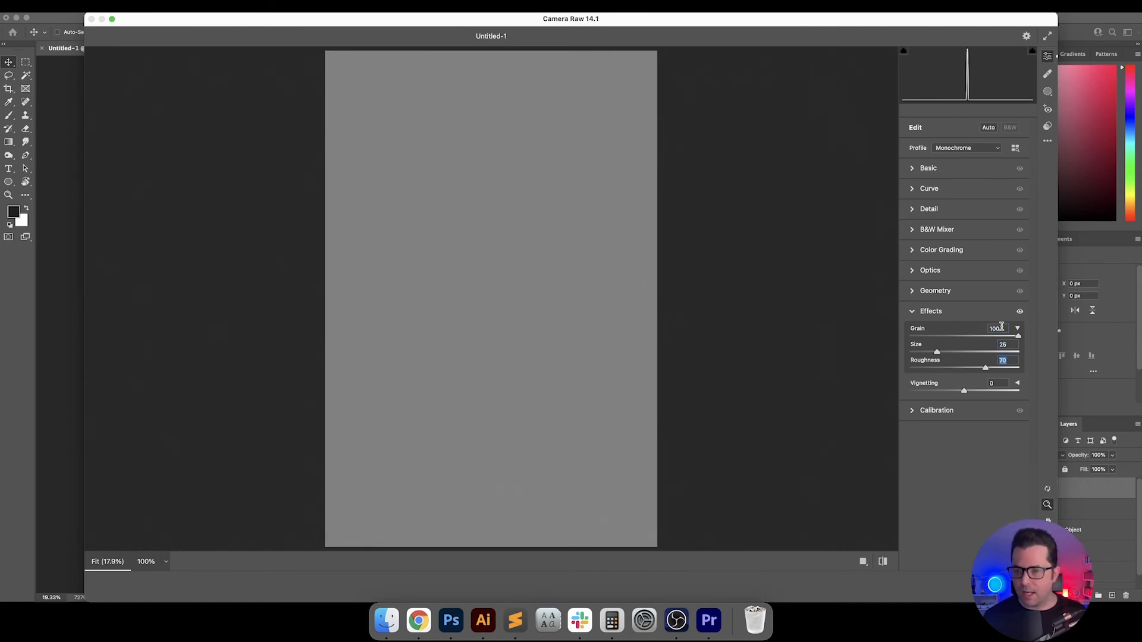
{"action": "key", "text": "Up"}
{"action": "key", "text": "Up"}
{"action": "key", "text": "Up"}
{"action": "key", "text": "Up"}
{"action": "key", "text": "Up"}
Set the grain's Size to 50 and apply the Camera Raw Filter to the Grain layer
{"action": "key", "text": "shift+Tab"}
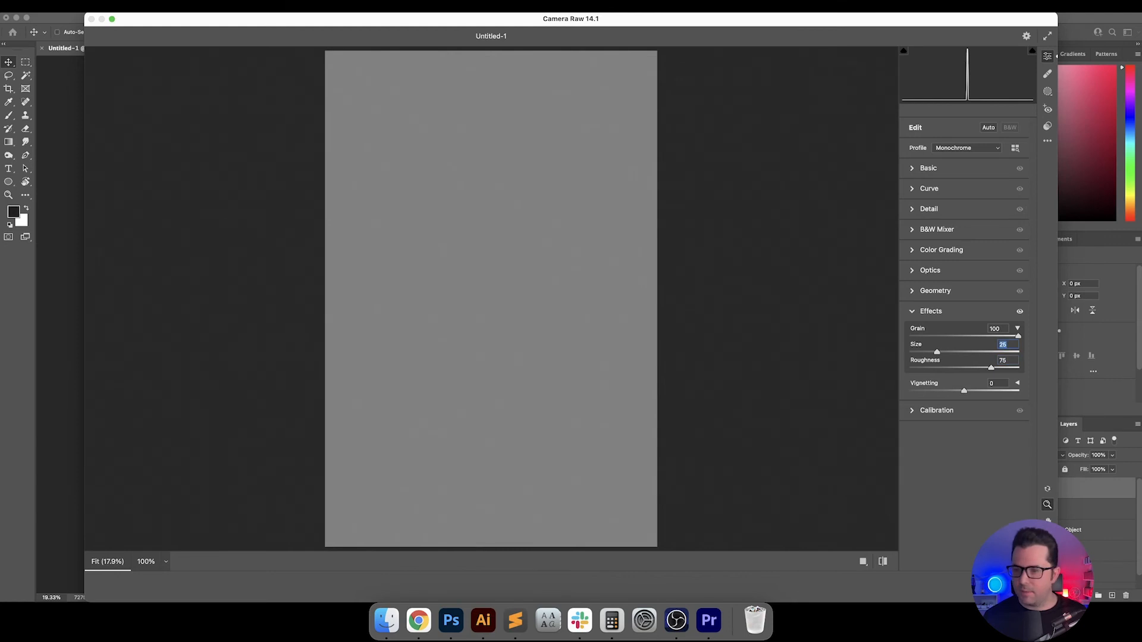
{"action": "key", "text": "Up"}
{"action": "key", "text": "Up"}
{"action": "key", "text": "Up"}
{"action": "key", "text": "Up"}
{"action": "key", "text": "Up"}
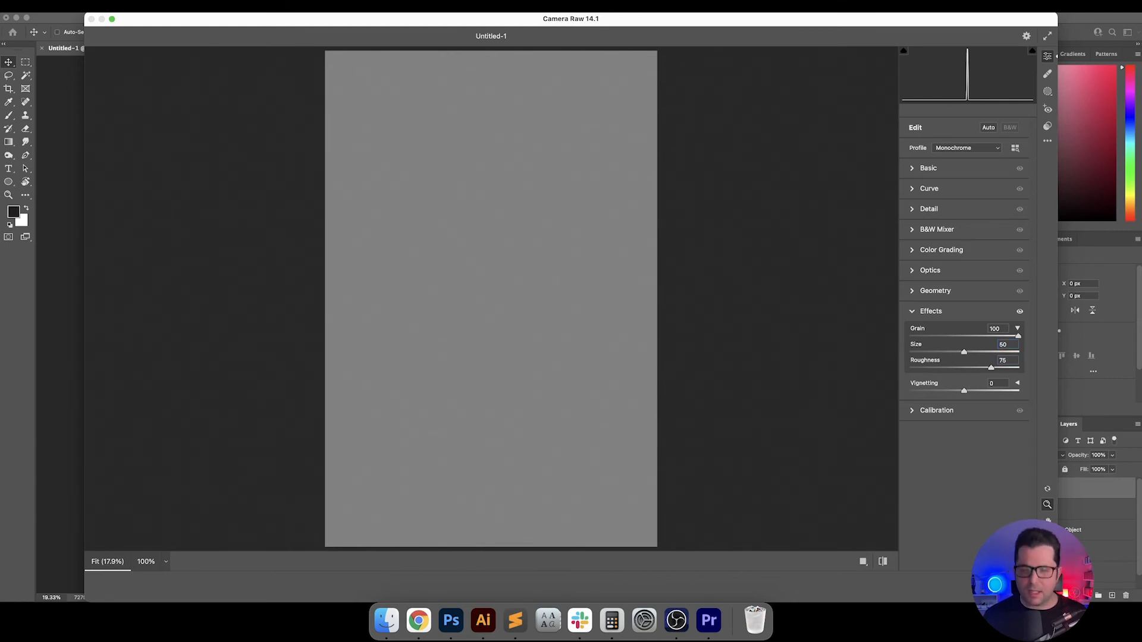
{"action": "key", "text": "Return"}
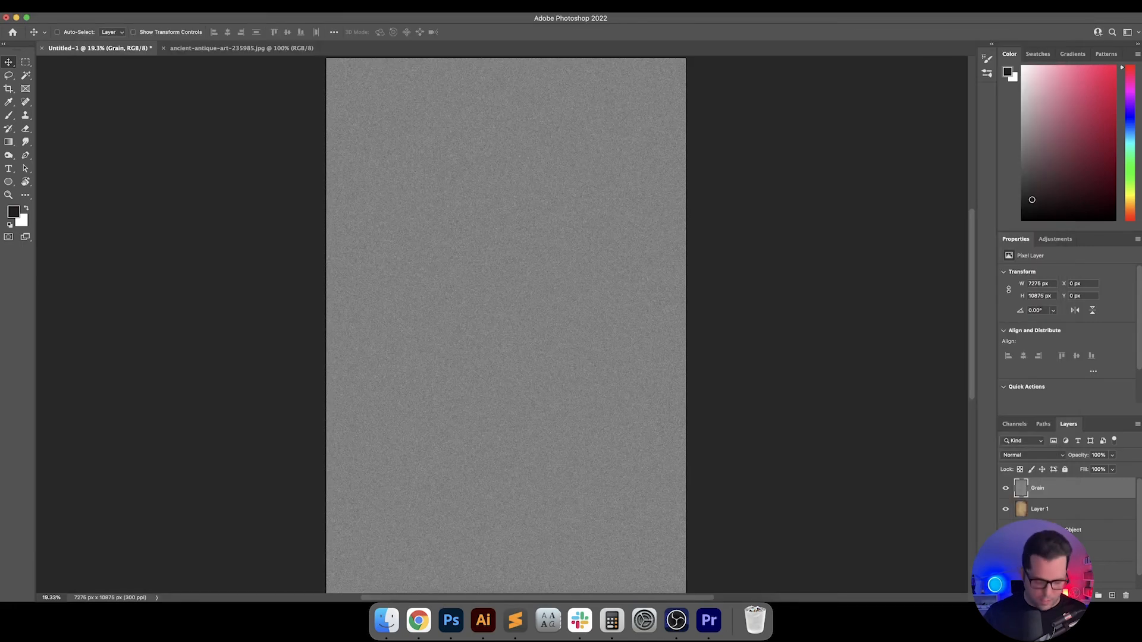
Try the Grain layer in successive blend modes, including Multiply, Darker Color, Lighten and Linear Dodge (Add), and return to Overlay
{"action": "key", "text": "super+equal"}
{"action": "key", "text": "super+equal"}
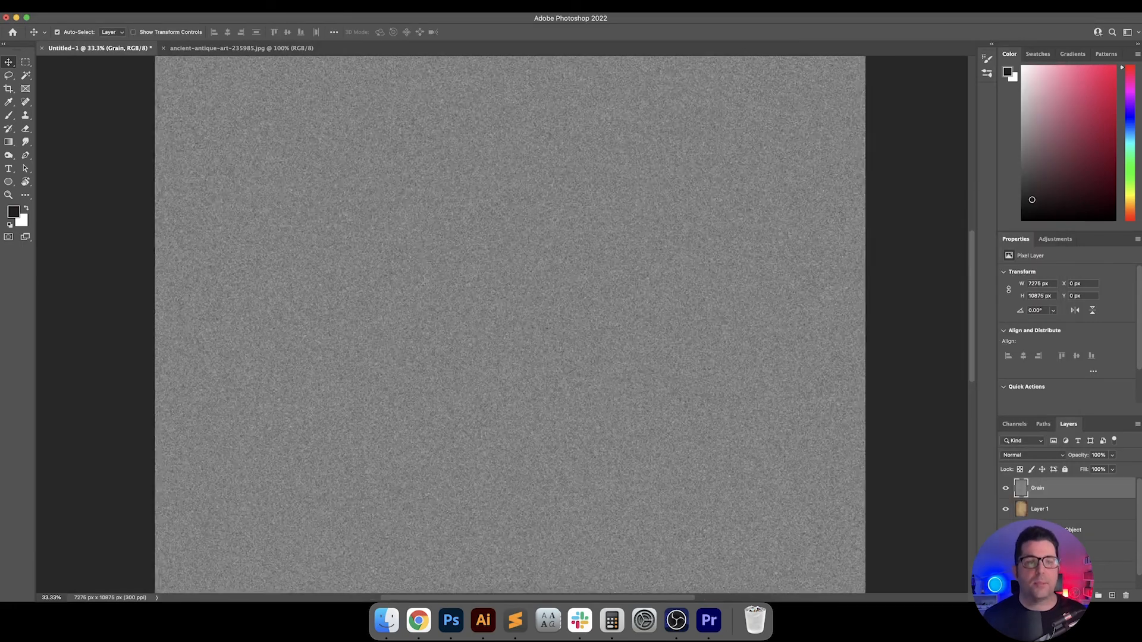
{"action": "key", "text": "super+equal"}
{"action": "key", "text": "super+equal"}
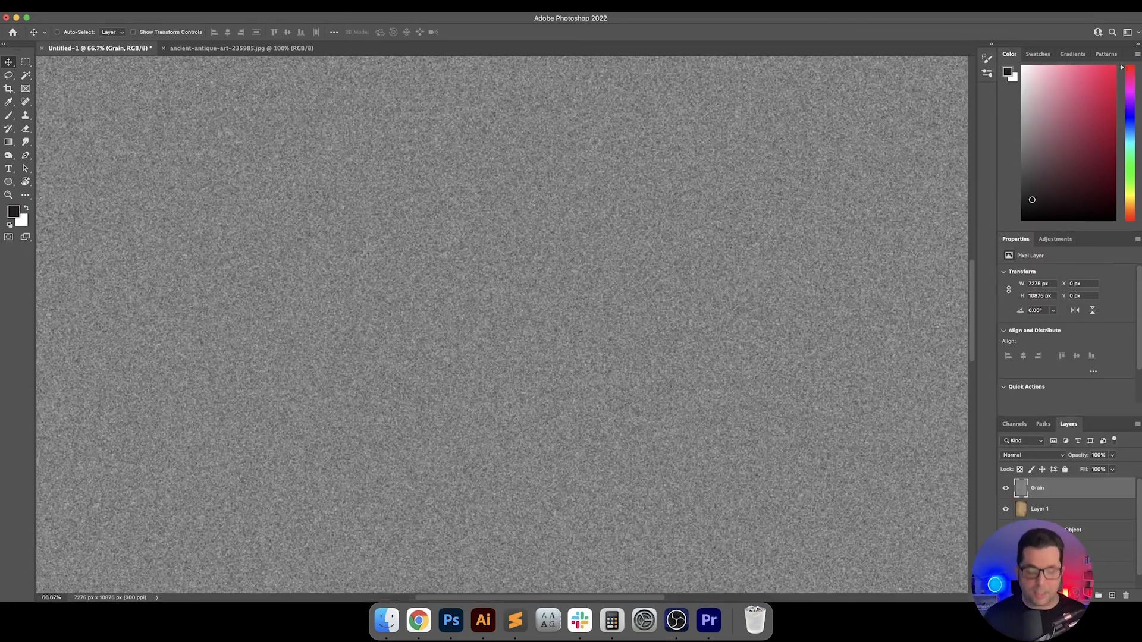
{"action": "key", "text": "super+equal"}
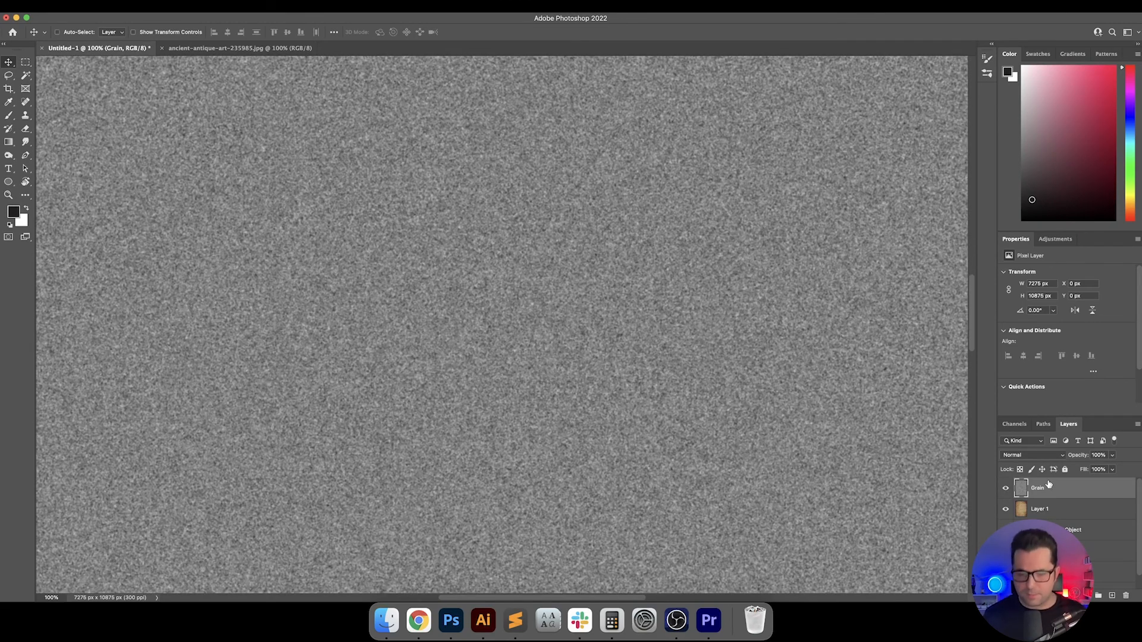
{"action": "key", "text": "shift+equal"}
{"action": "key", "text": "shift+equal"}
{"action": "key", "text": "shift+equal"}
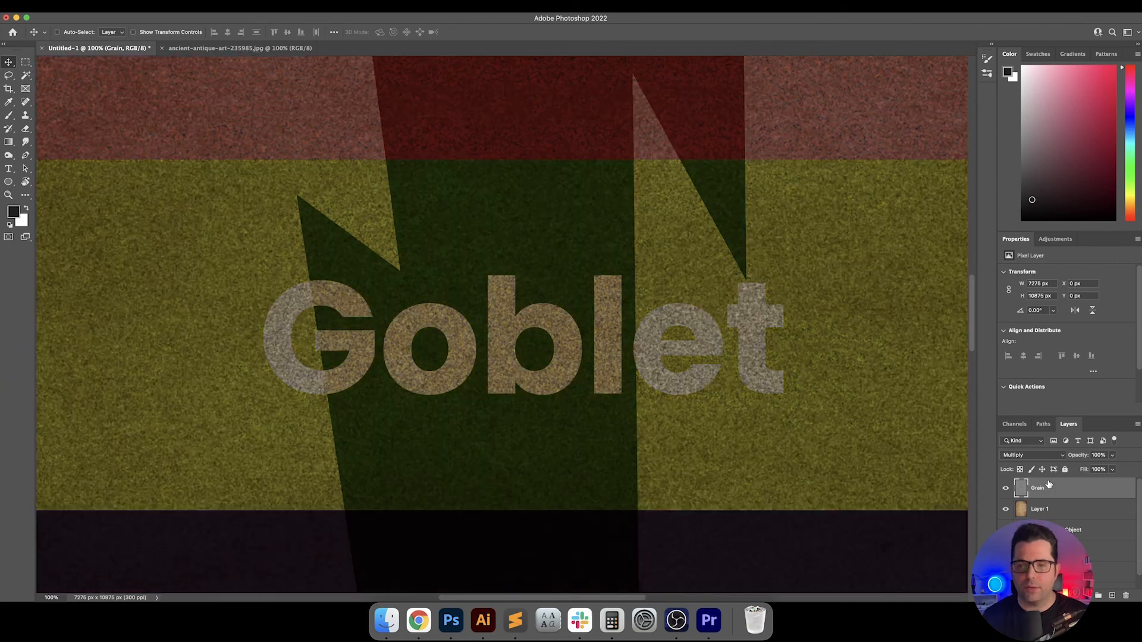
{"action": "key", "text": "shift+equal"}
{"action": "key", "text": "shift+equal"}
{"action": "key", "text": "shift+equal"}
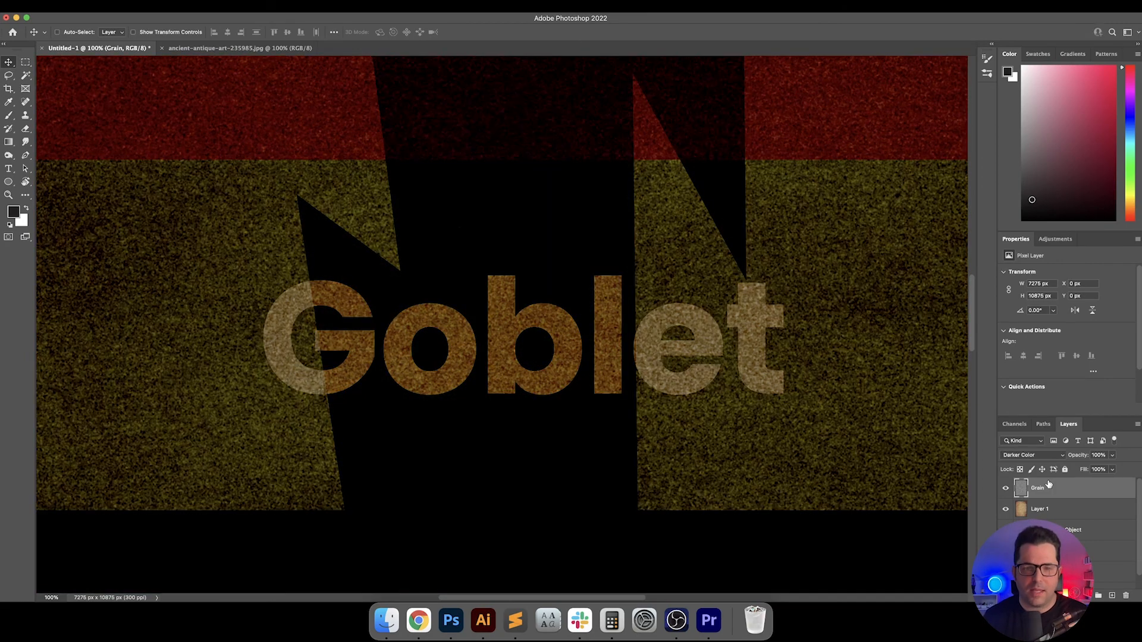
{"action": "key", "text": "shift+equal"}
{"action": "key", "text": "shift+equal"}
{"action": "key", "text": "shift+equal"}
{"action": "key", "text": "shift+equal"}
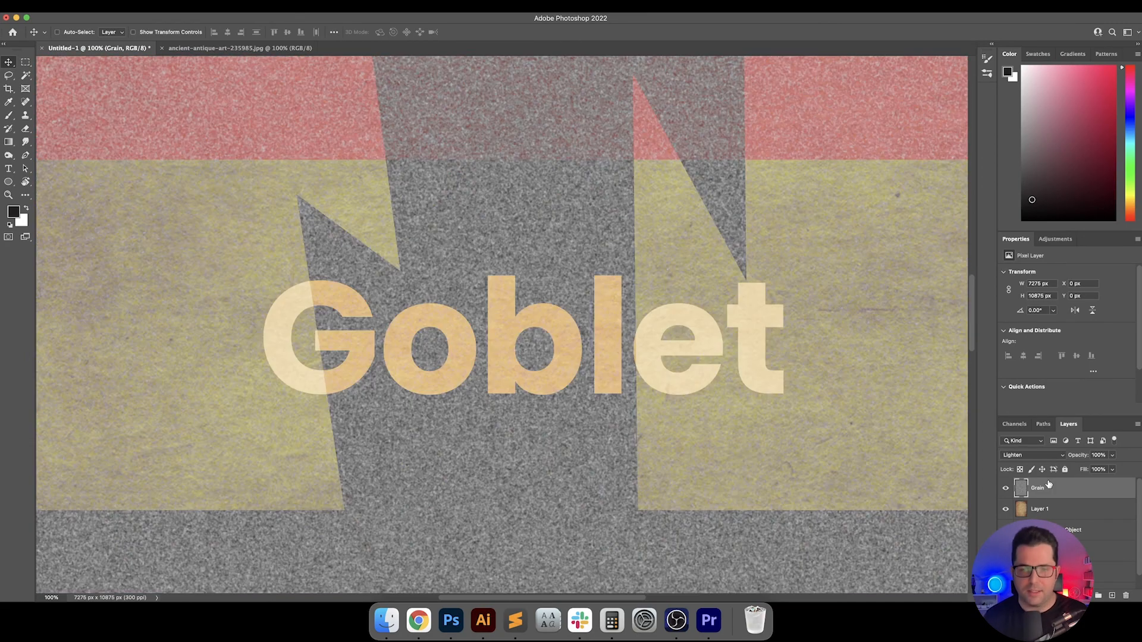
{"action": "key", "text": "shift+equal"}
{"action": "key", "text": "shift+equal"}
{"action": "key", "text": "shift+equal"}
{"action": "key", "text": "shift+equal"}
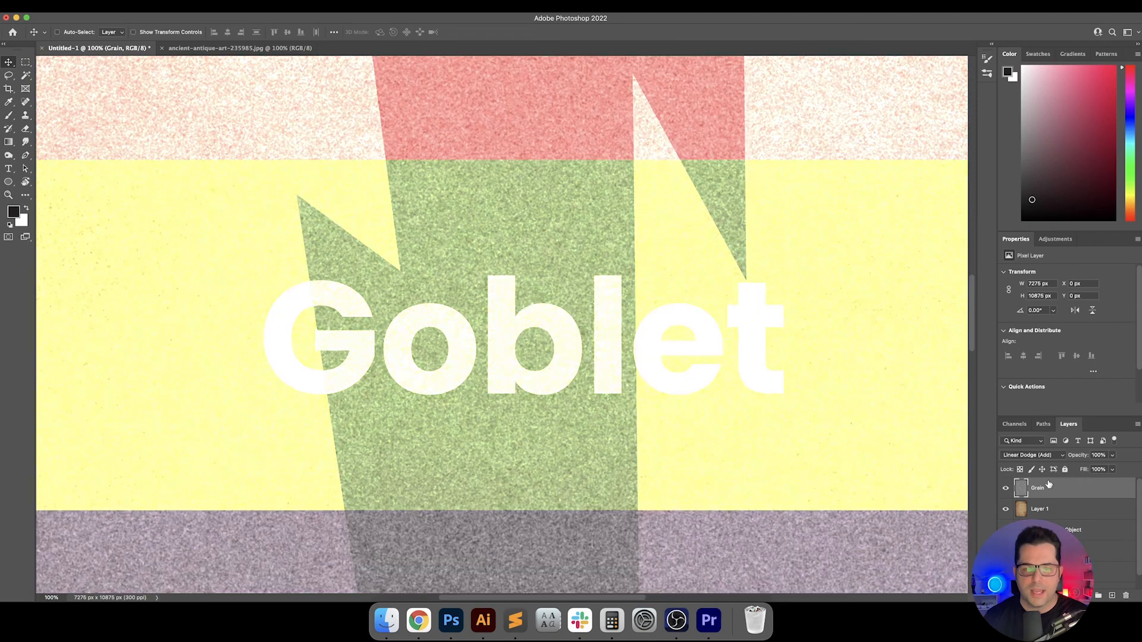
{"action": "key", "text": "shift+minus"}
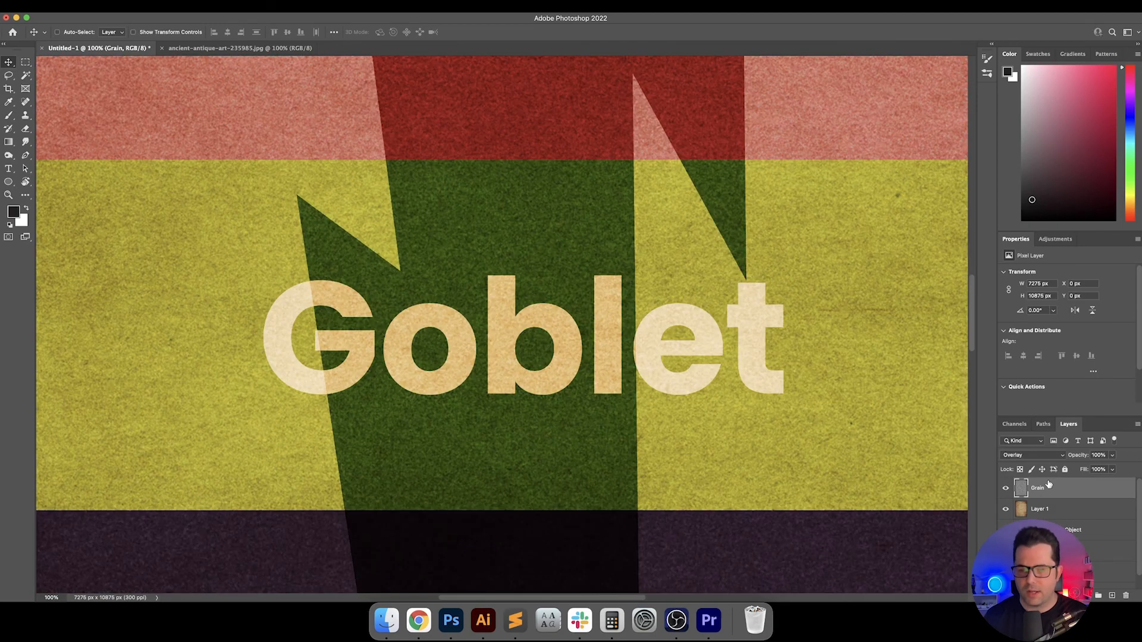
Compare further blend modes for the Grain layer on the whole poster, from Hard Light and Vivid Light through Difference to Exclusion
{"action": "key", "text": "super+0"}
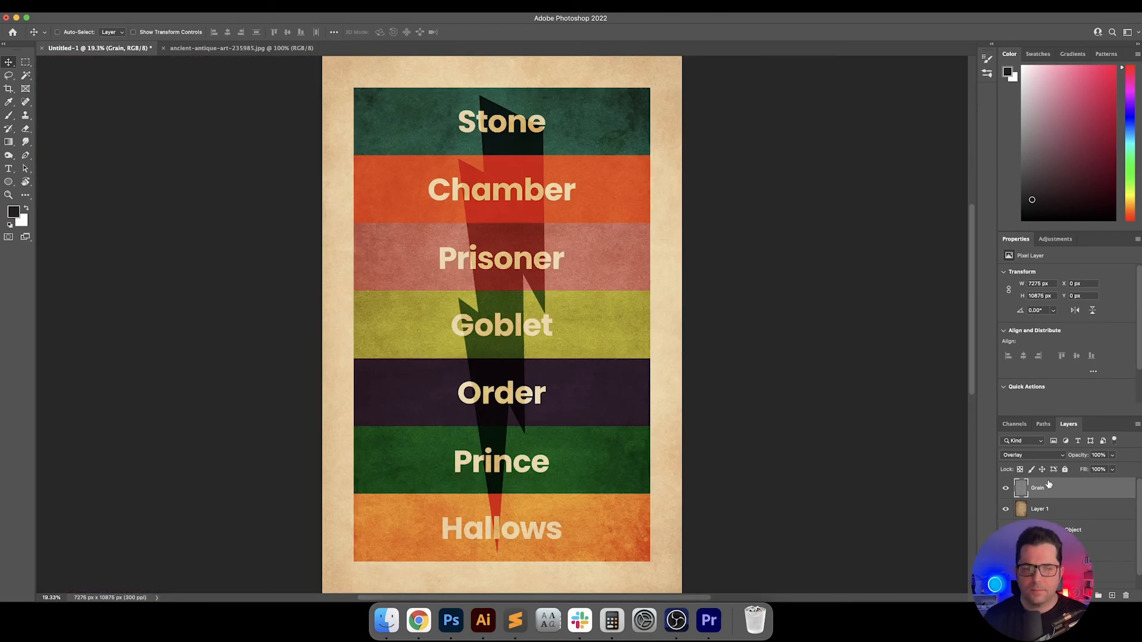
{"action": "key", "text": "shift+equal"}
{"action": "key", "text": "shift+equal"}
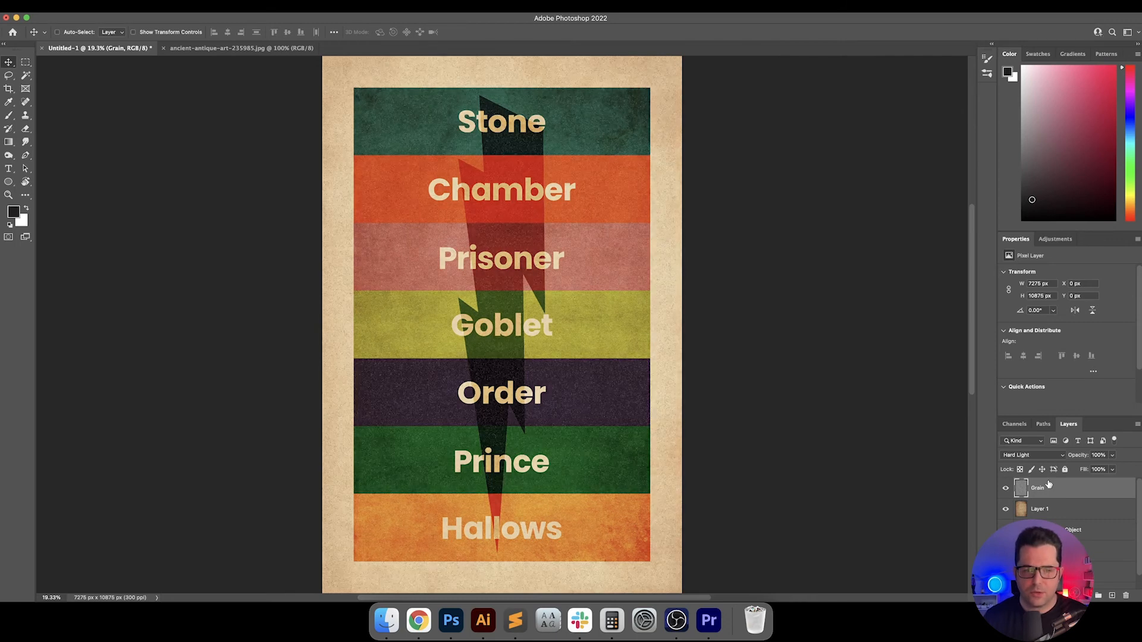
{"action": "key", "text": "shift+equal"}
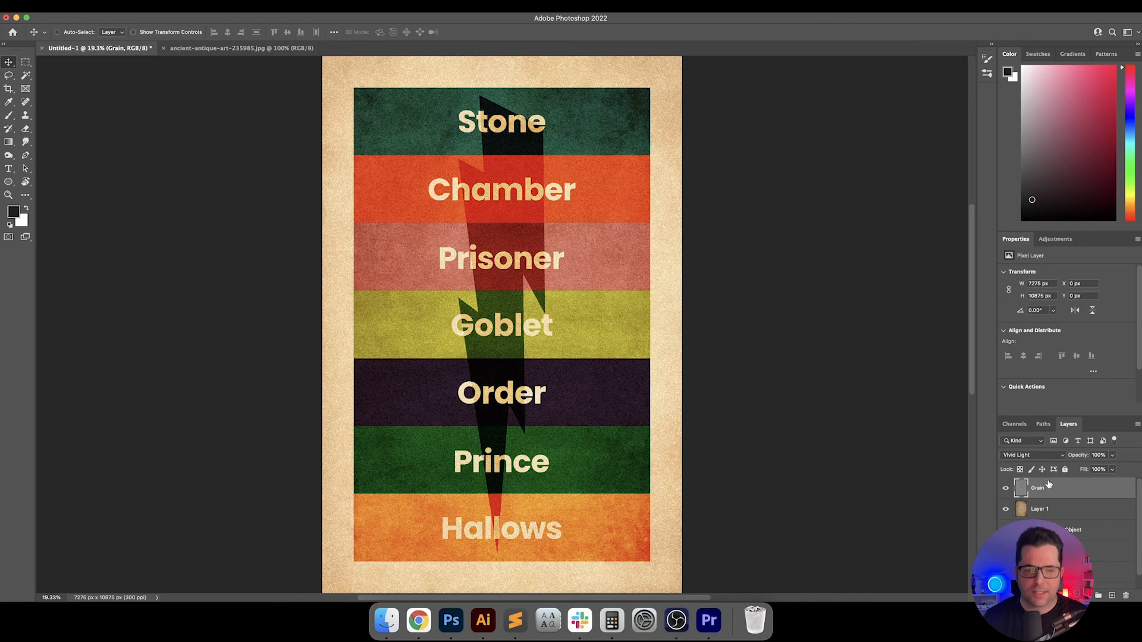
{"action": "key", "text": "shift+equal"}
{"action": "key", "text": "shift+equal"}
{"action": "key", "text": "shift+equal"}
{"action": "key", "text": "shift+equal"}
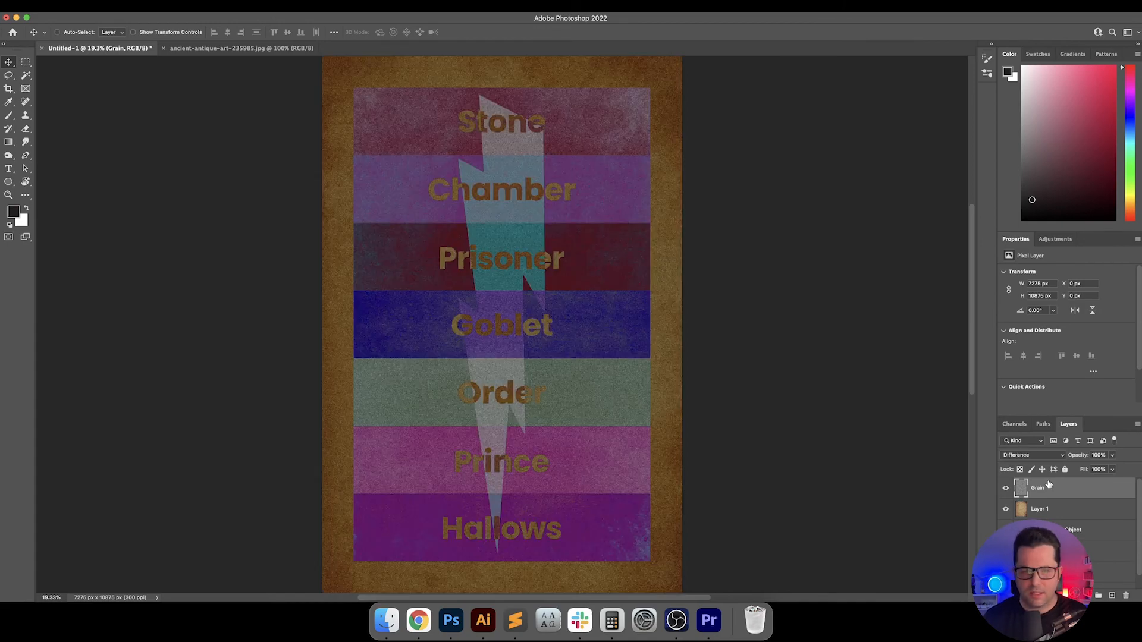
{"action": "key", "text": "shift+equal"}
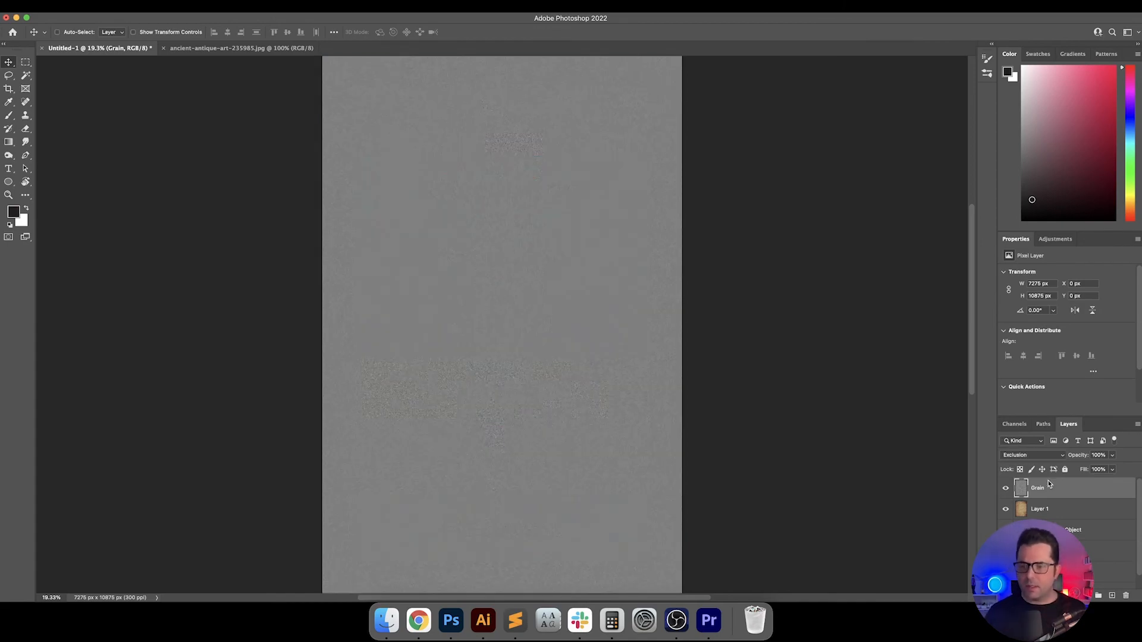
Refill the Grain layer with neutral mid-gray and set the Camera Raw Filter's Grain amount to 100
{"action": "key", "text": "shift+BackSpace"}
{"action": "key", "text": "Return"}
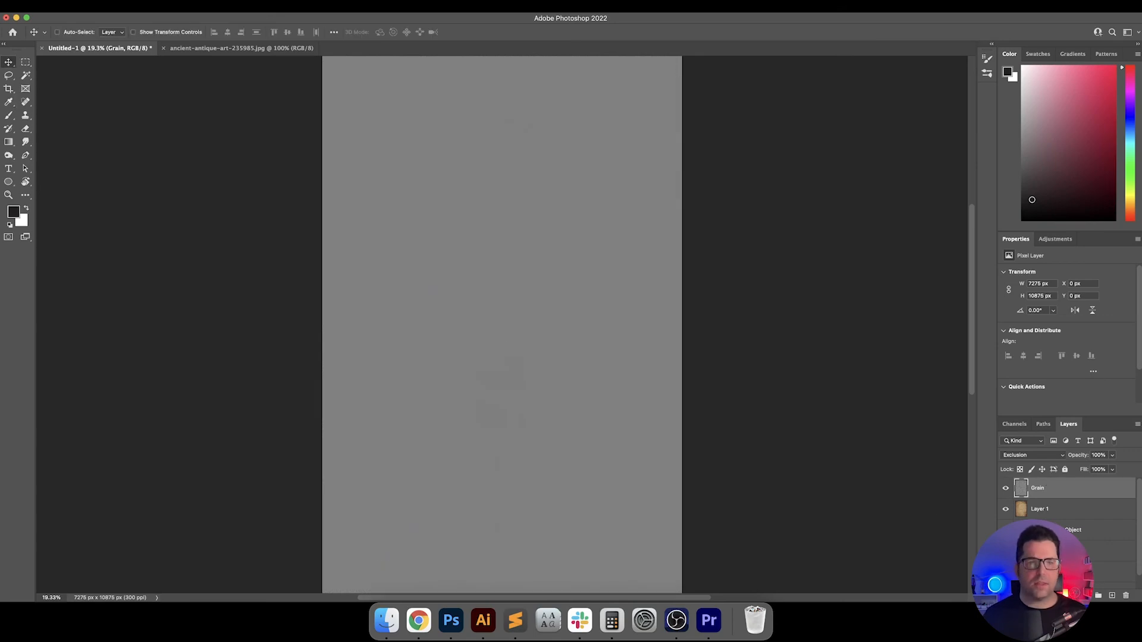
{"action": "left_click", "coordinate": [233, 7]}
{"action": "left_click", "coordinate": [262, 82]}
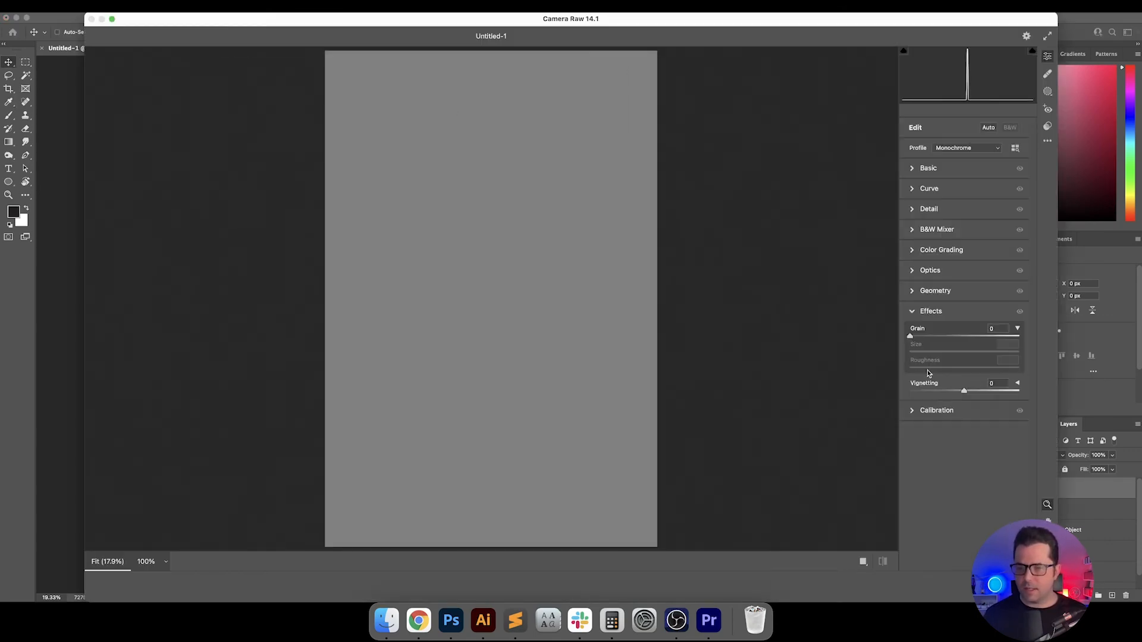
{"action": "left_click", "coordinate": [993, 328]}
{"action": "type", "text": "100"}
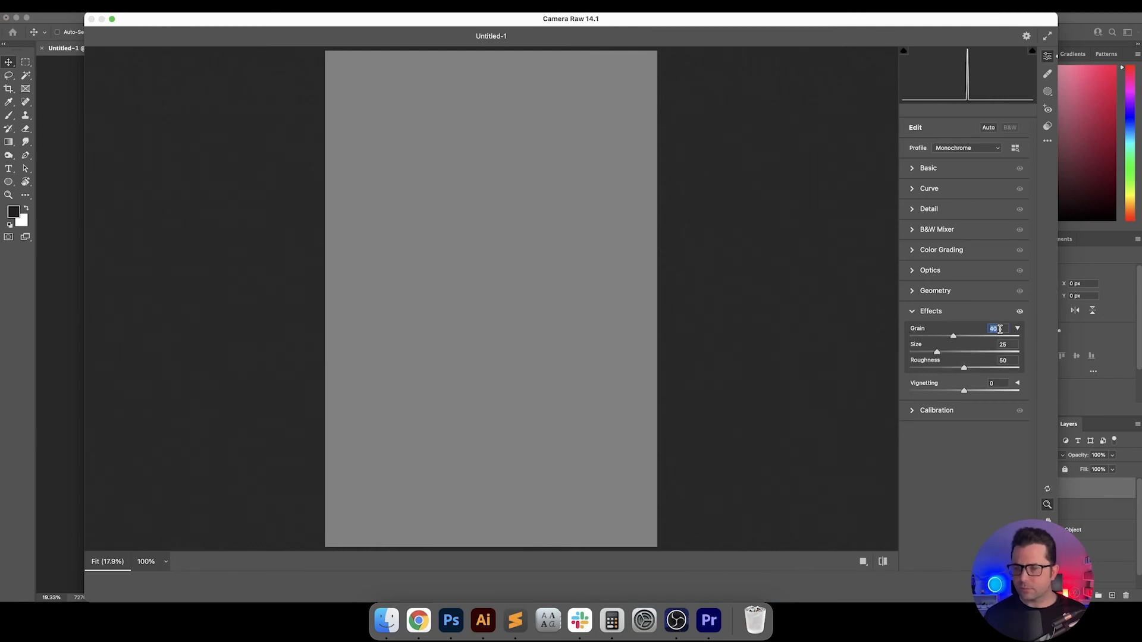
{"action": "key", "text": "Return"}
Set the grain's Roughness to 75 and Vignetting to -25, and apply the Camera Raw Filter
{"action": "key", "text": "Tab"}
{"action": "key", "text": "Tab"}
{"action": "type", "text": "75"}
{"action": "key", "text": "Tab"}
{"action": "type", "text": "-25"}
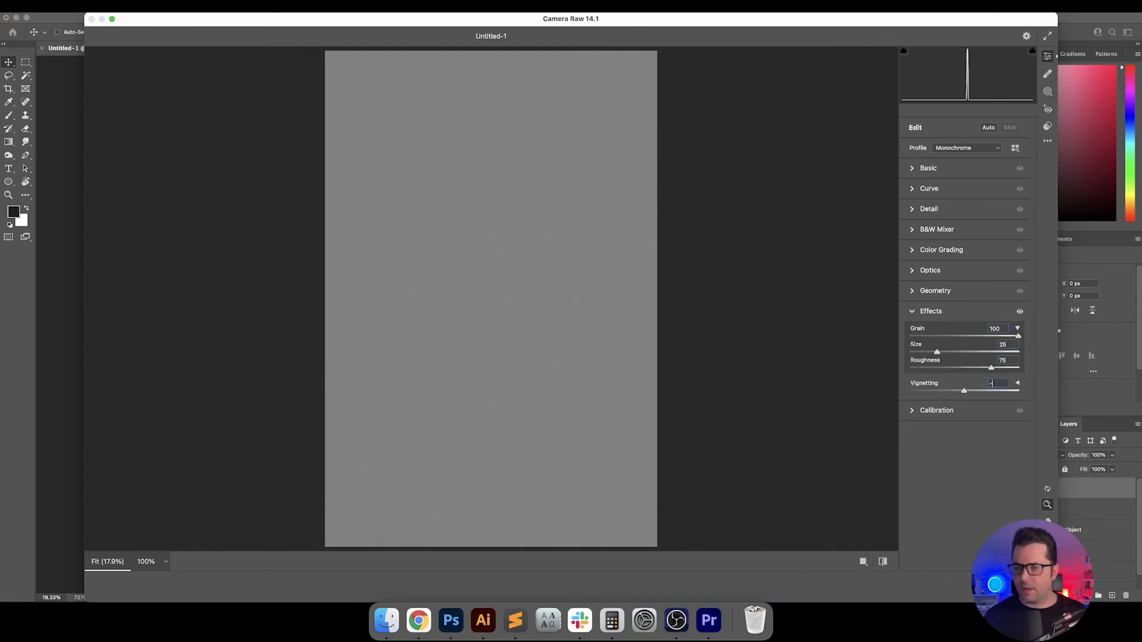
{"action": "key", "text": "Tab"}
{"action": "key", "text": "Return"}
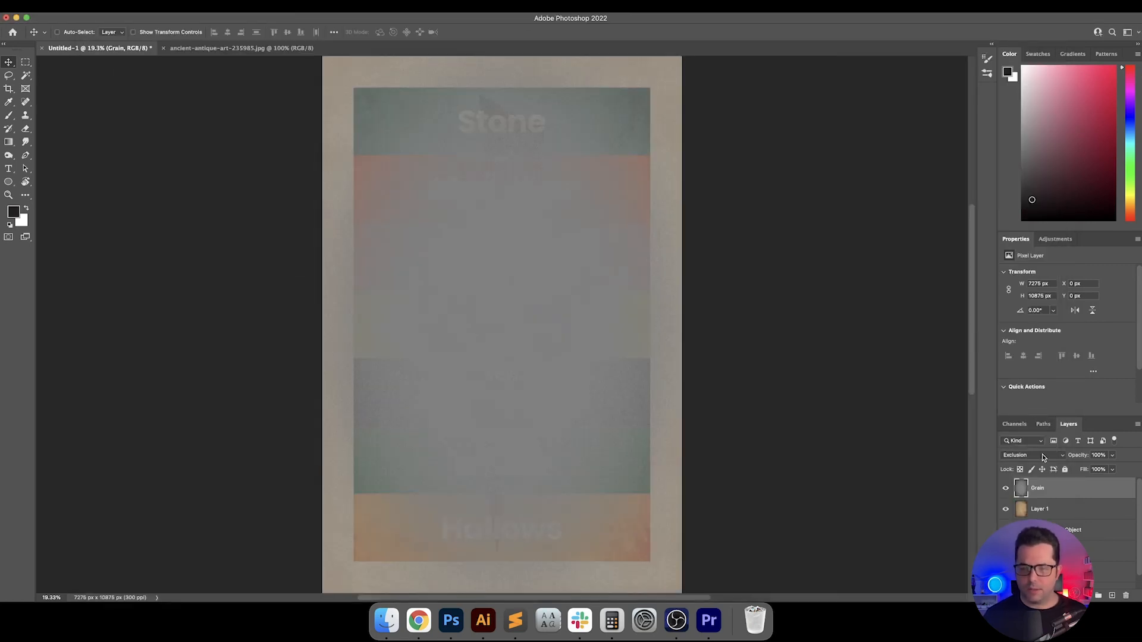
Set the Grain layer's blend mode to Overlay
{"action": "left_click", "coordinate": [1042, 454]}
{"action": "left_click", "coordinate": [1039, 373]}
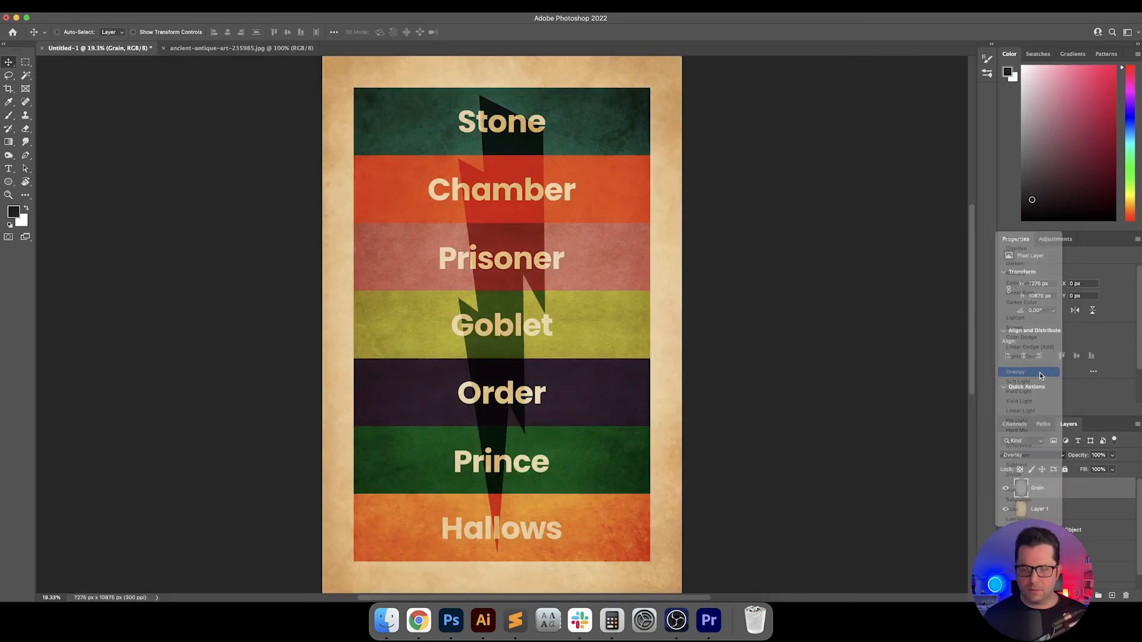
Examine the grain texture at 100% around the Goblet lettering and toward the poster's left border
{"action": "key", "text": "super+plus"}
{"action": "key", "text": "super+plus"}
{"action": "key", "text": "super+plus"}
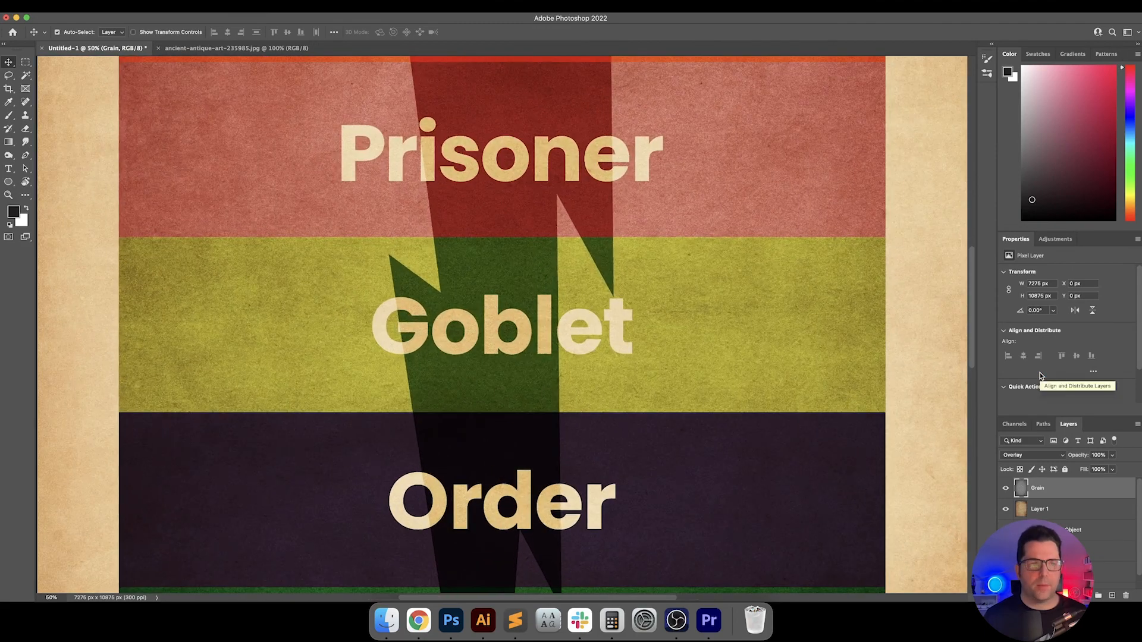
{"action": "key", "text": "super+plus"}
{"action": "key", "text": "super+plus"}
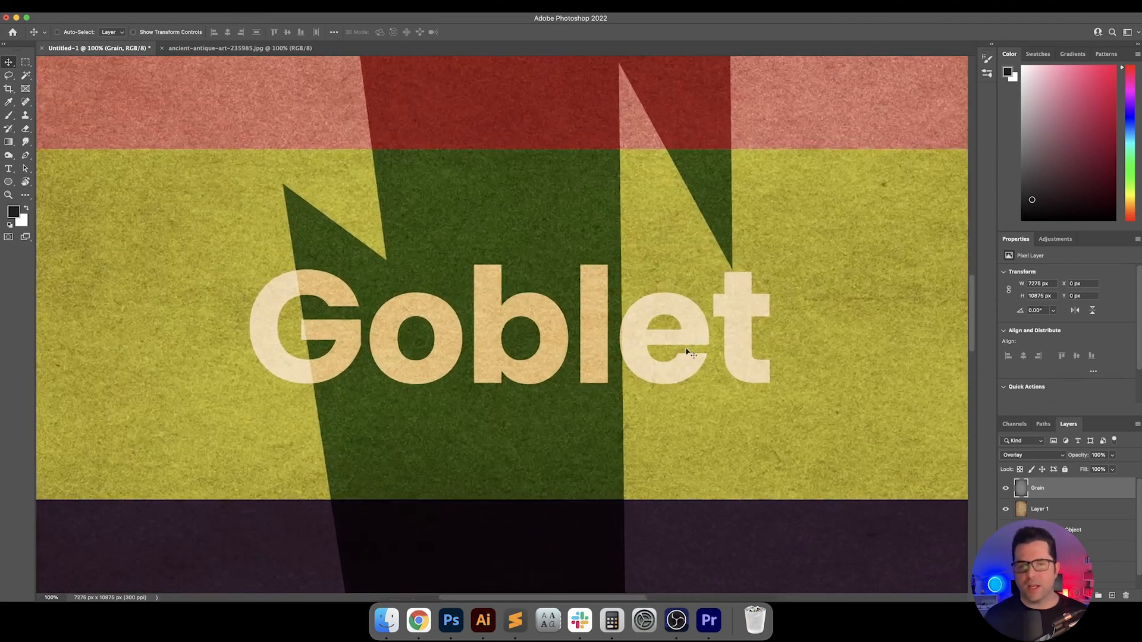
{"action": "scroll", "coordinate": [686, 352], "scroll_direction": "left", "scroll_amount": 1}
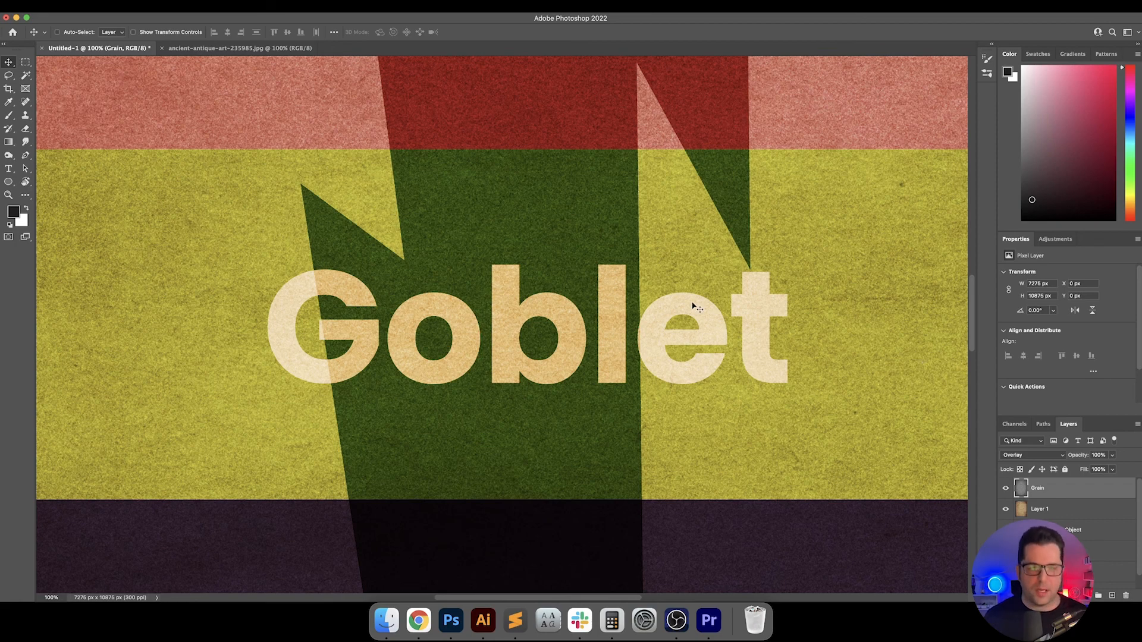
{"action": "scroll", "coordinate": [695, 307], "scroll_direction": "left", "scroll_amount": 6}
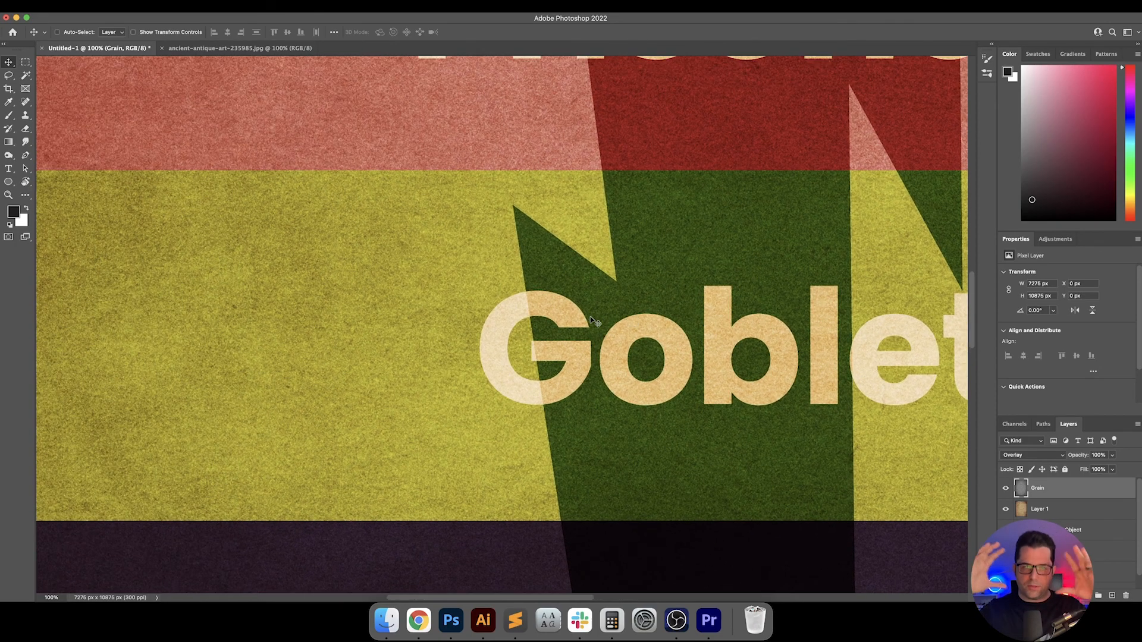
{"action": "scroll", "coordinate": [610, 320], "scroll_direction": "left", "scroll_amount": 4}
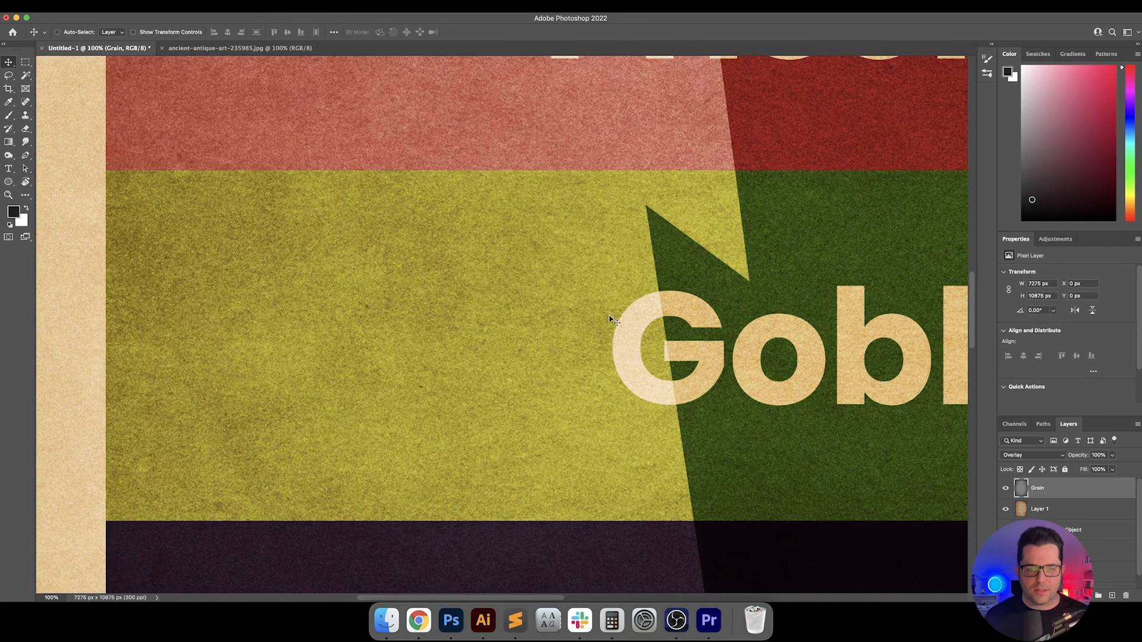
{"action": "left_click_drag", "start_coordinate": [395, 311], "coordinate": [426, 332]}
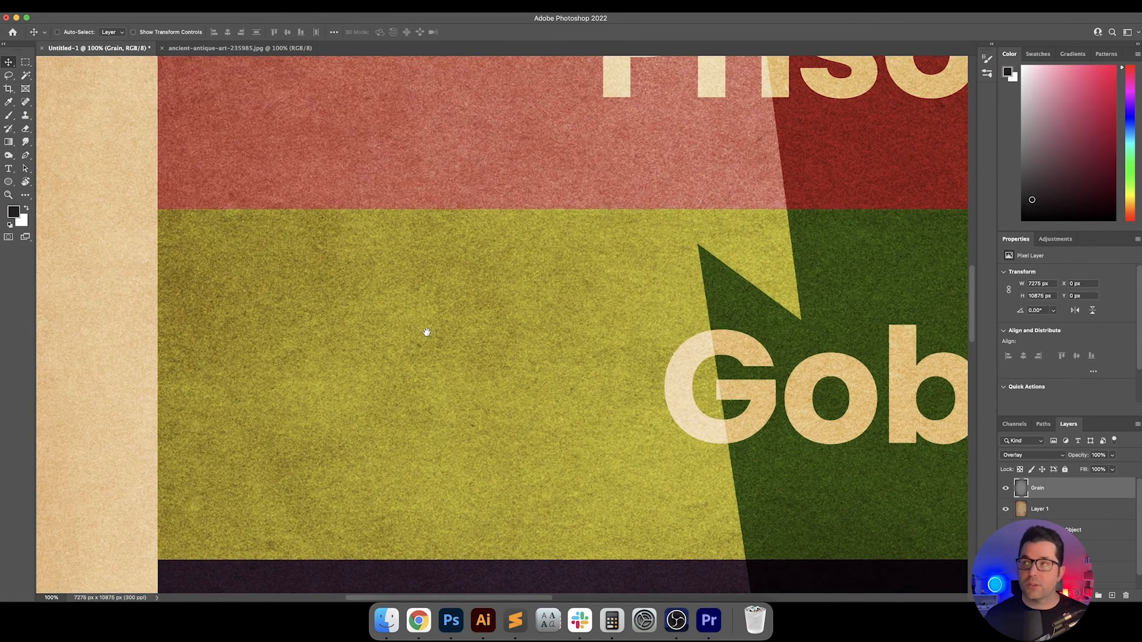
Examine the grain at 100% along the poster's left side, from the Goblet stripe up to the upper-left corner of the Stone stripe
{"action": "left_click_drag", "start_coordinate": [357, 267], "coordinate": [416, 375]}
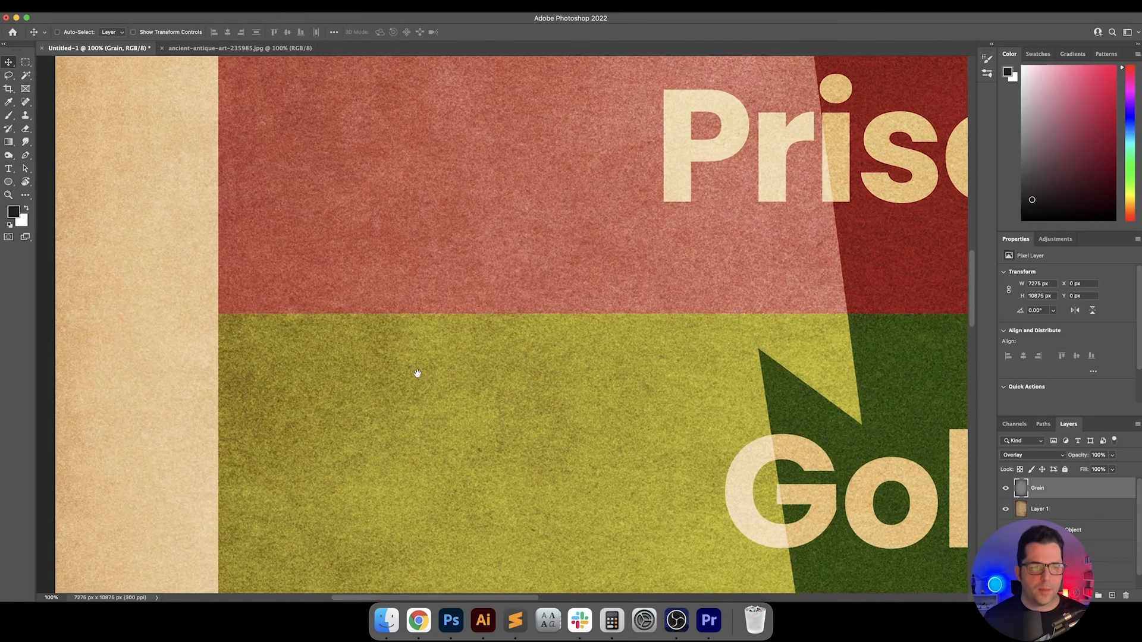
{"action": "scroll", "coordinate": [500, 256], "scroll_direction": "up", "scroll_amount": 5}
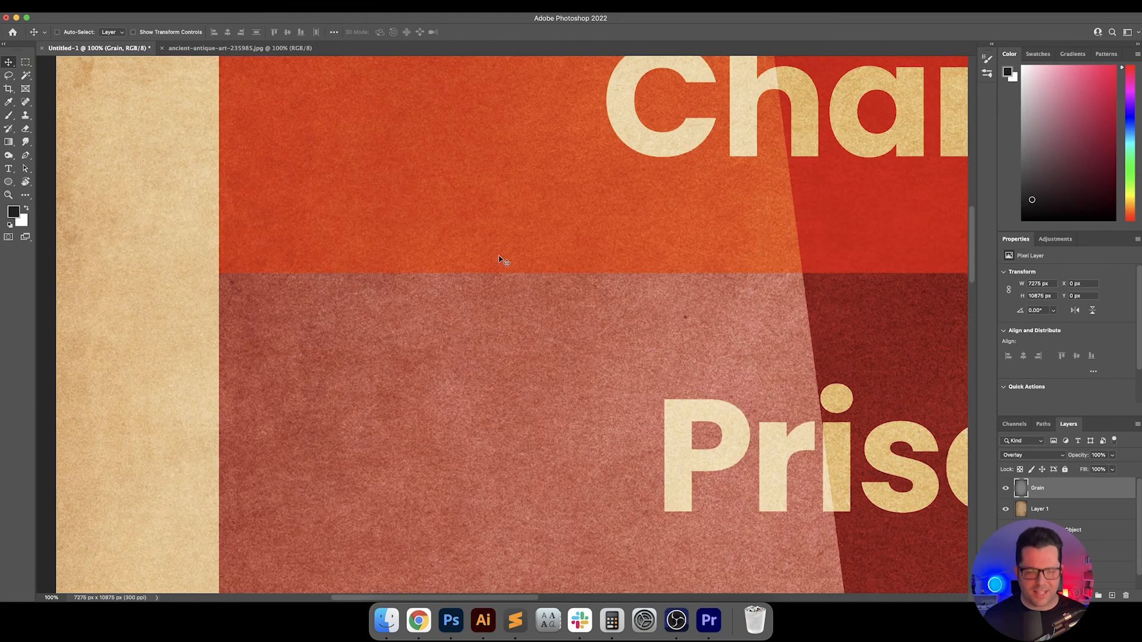
{"action": "scroll", "coordinate": [517, 238], "scroll_direction": "up", "scroll_amount": 6}
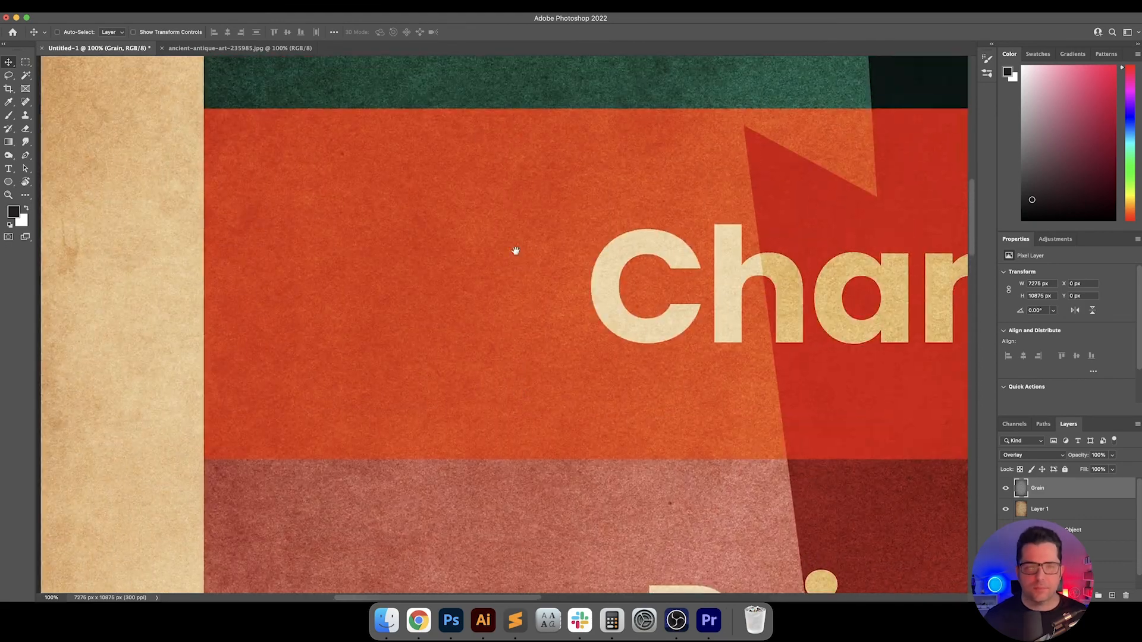
{"action": "scroll", "coordinate": [505, 447], "scroll_direction": "up", "scroll_amount": 4}
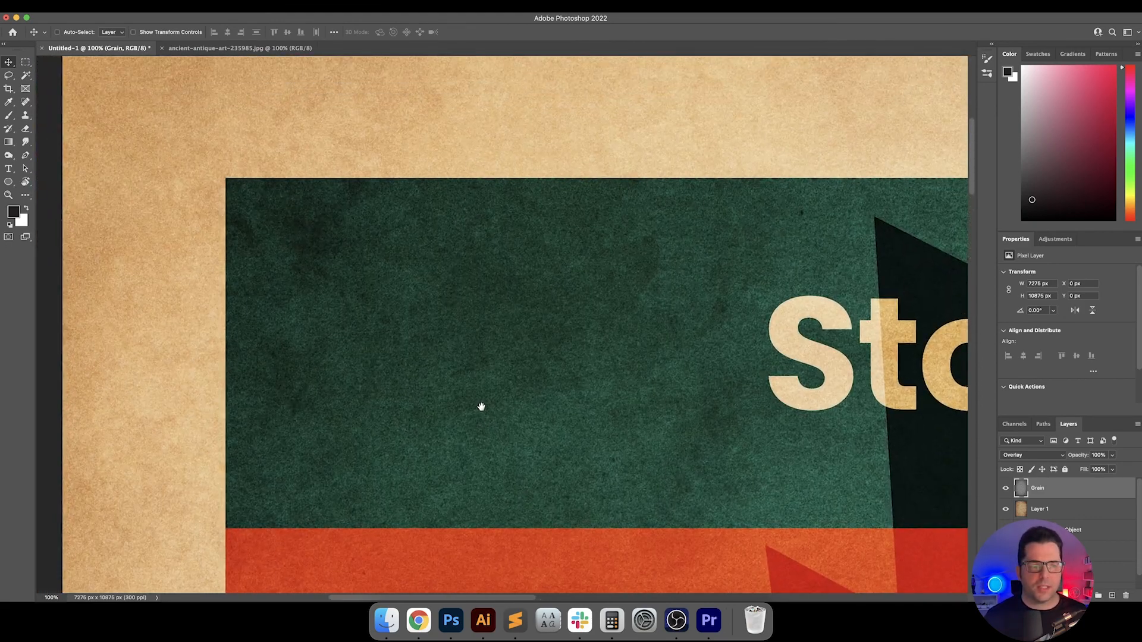
{"action": "left_click_drag", "start_coordinate": [322, 276], "coordinate": [318, 311]}
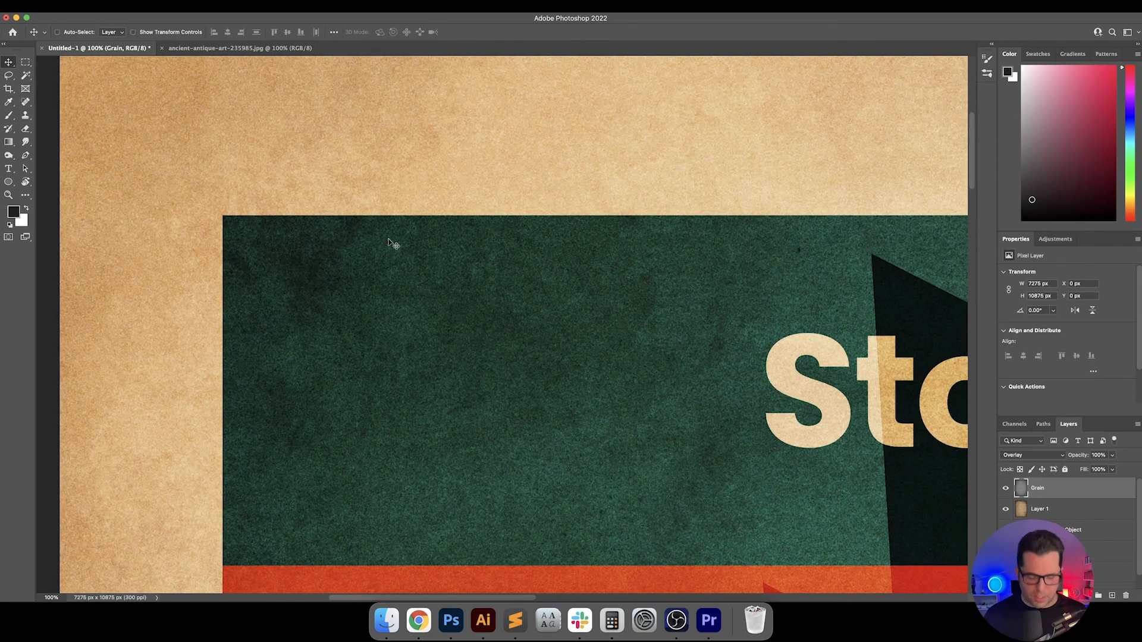
{"action": "left_click_drag", "start_coordinate": [472, 250], "coordinate": [469, 291]}
Apply a Gaussian Blur to the Grain layer, comparing radii of 3 and 1.5 pixels before settling on 1 pixel
{"action": "left_click", "coordinate": [235, 6]}
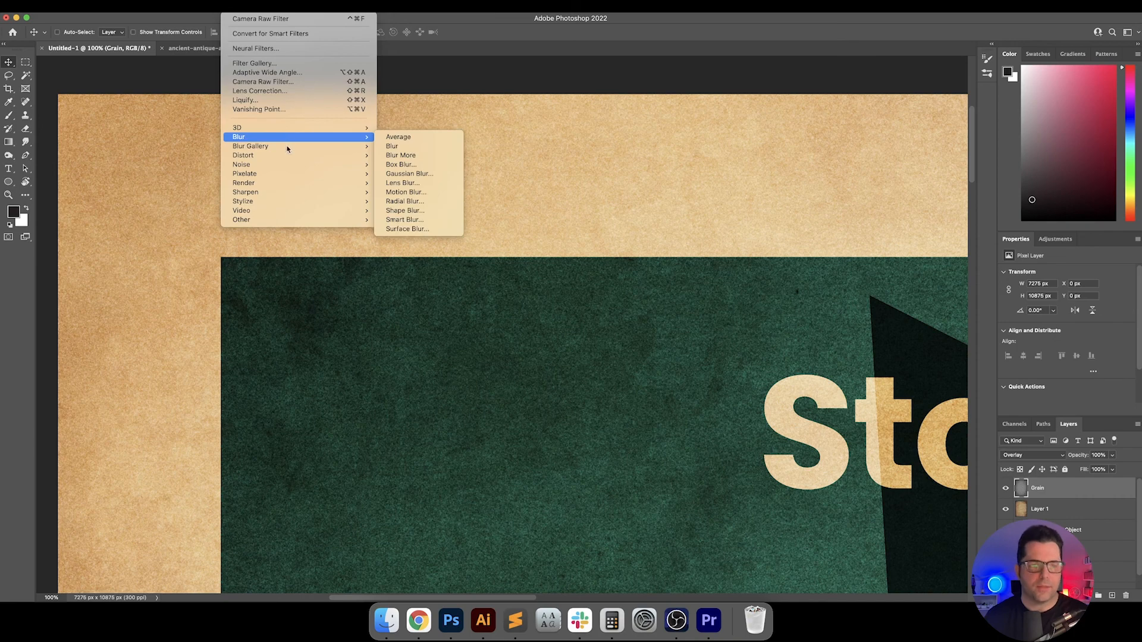
{"action": "mouse_move", "coordinate": [303, 137]}
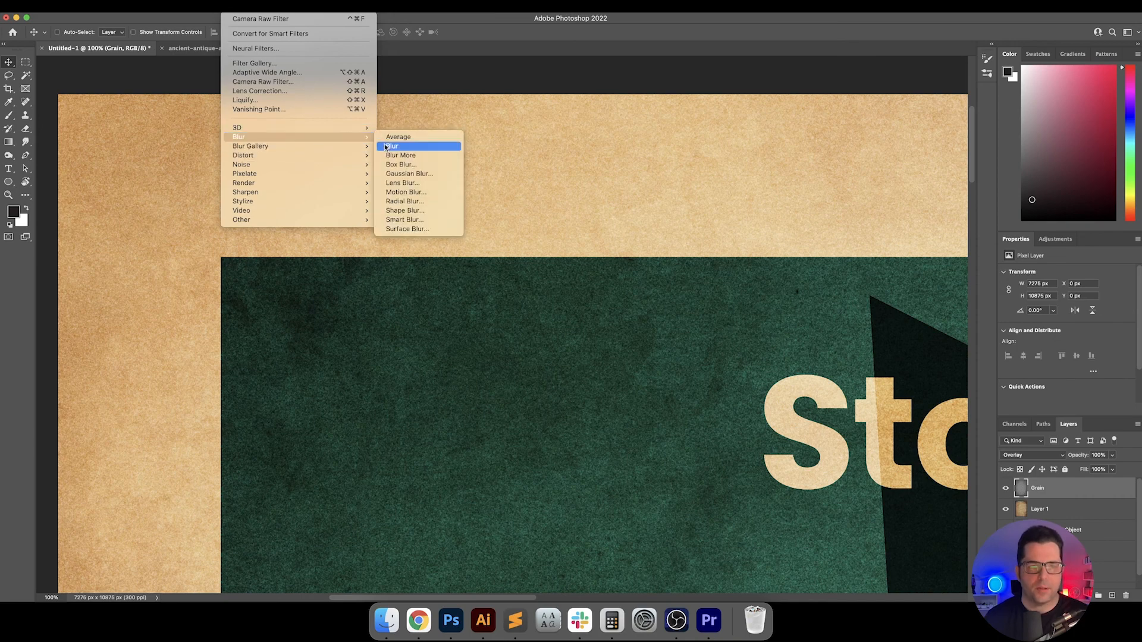
{"action": "left_click", "coordinate": [427, 173]}
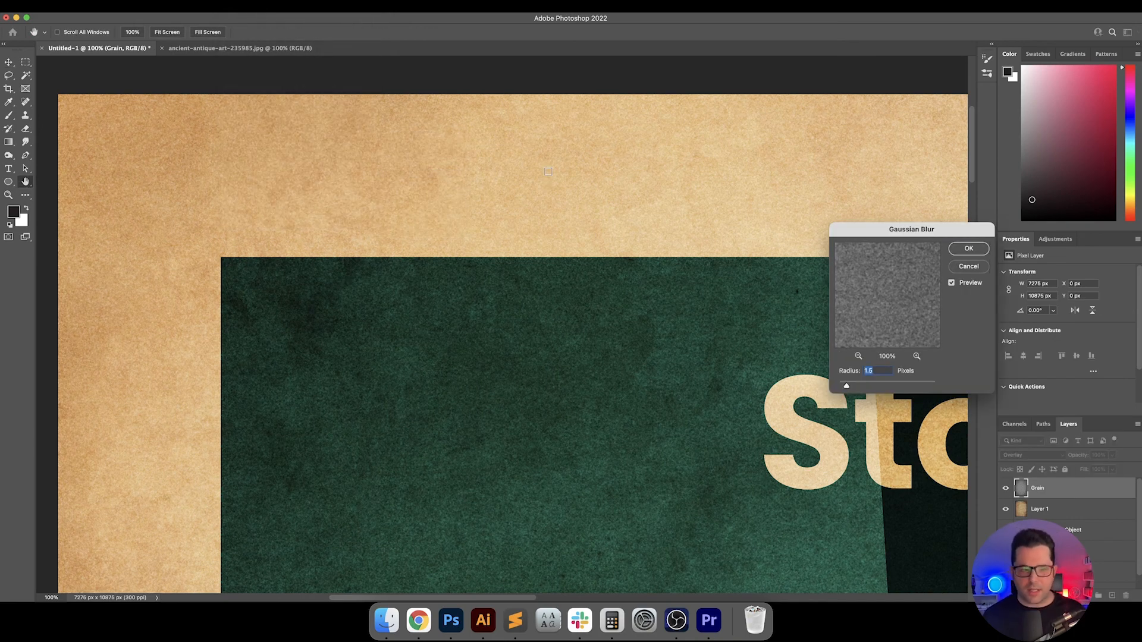
{"action": "type", "text": "3"}
{"action": "key", "text": "Tab"}
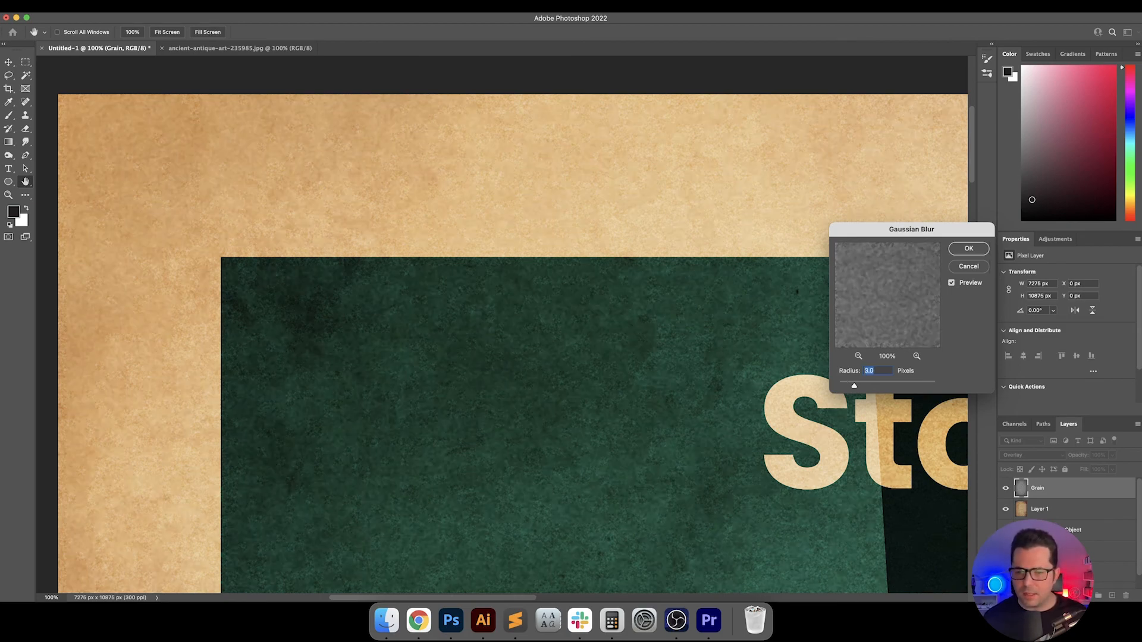
{"action": "type", "text": "1.5"}
{"action": "key", "text": "Tab"}
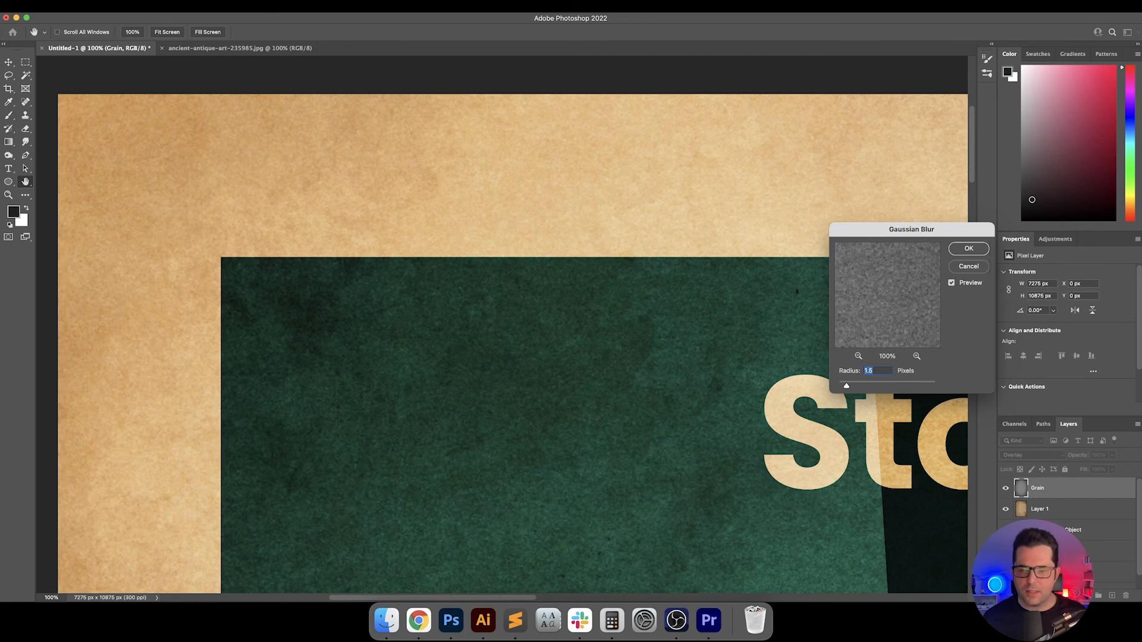
{"action": "type", "text": "1"}
{"action": "key", "text": "Tab"}
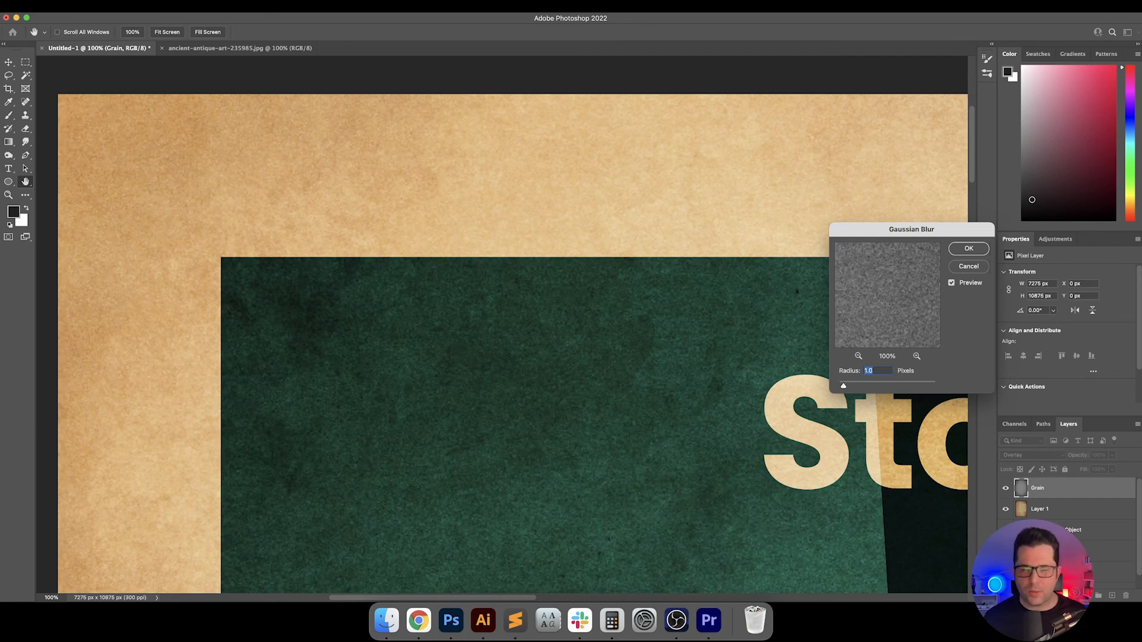
{"action": "key", "text": "Return"}
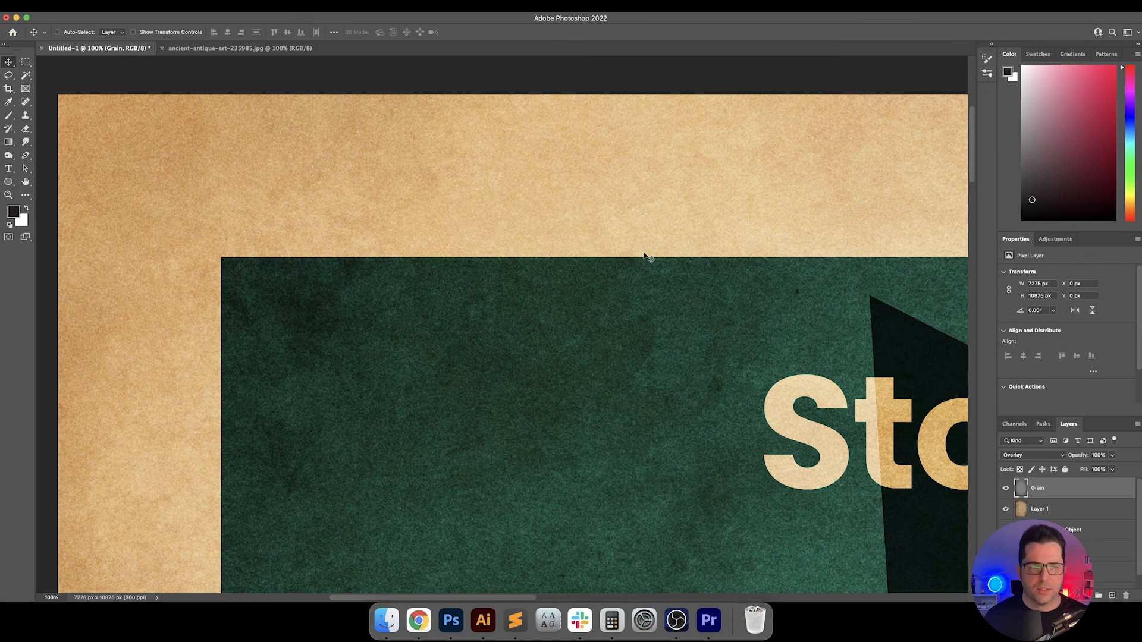
Apply a Gaussian Blur with a 2-pixel radius to the Vector Smart Object layer holding the stripes and lettering
{"action": "scroll", "coordinate": [1101, 526], "scroll_direction": "down", "scroll_amount": 1}
{"action": "left_click", "coordinate": [1097, 536]}
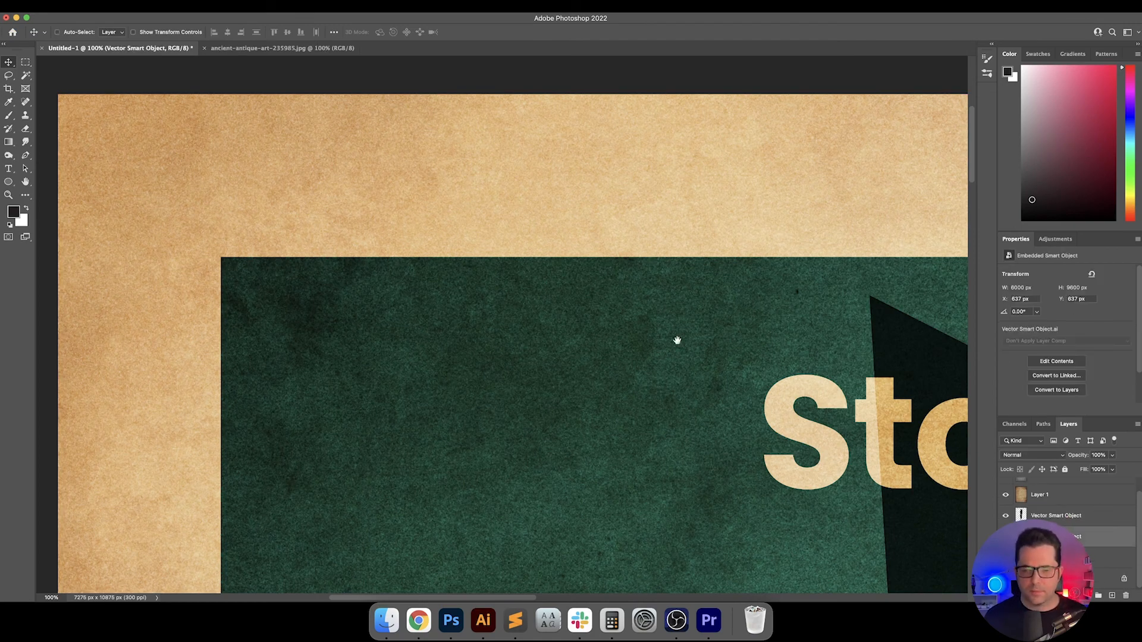
{"action": "left_click_drag", "start_coordinate": [676, 339], "coordinate": [224, 250]}
{"action": "left_click", "coordinate": [238, 6]}
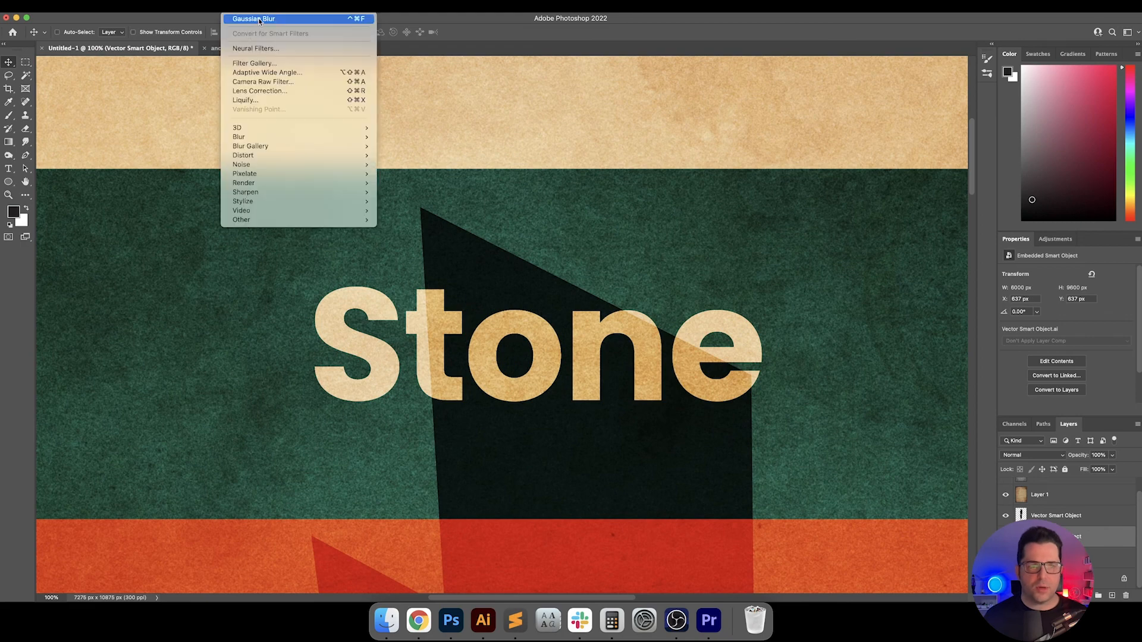
{"action": "mouse_move", "coordinate": [365, 137]}
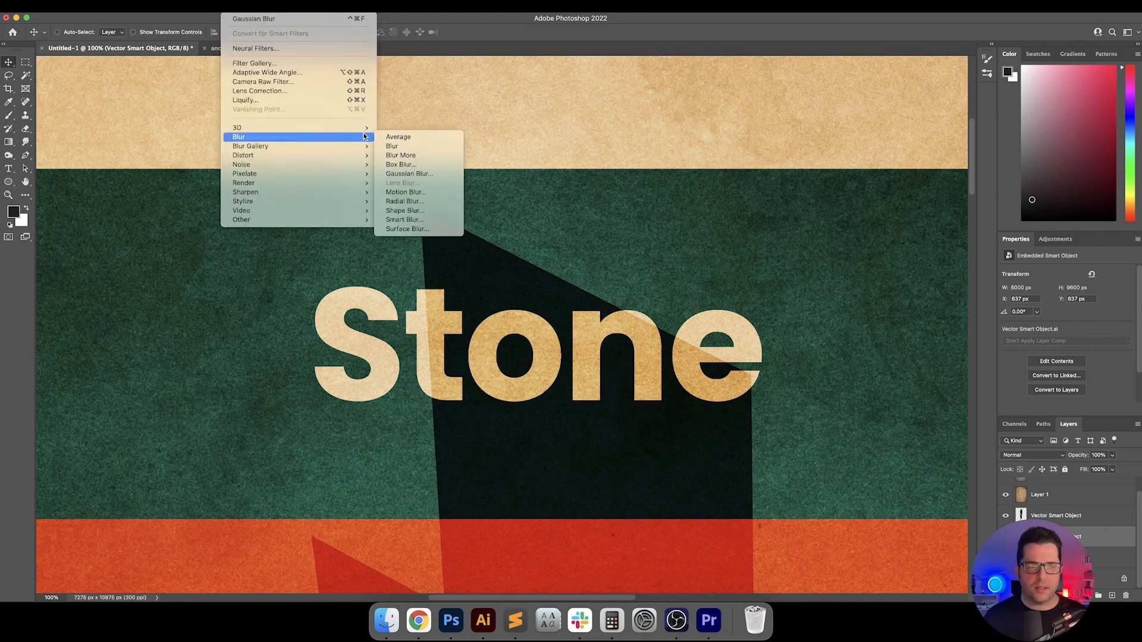
{"action": "left_click", "coordinate": [409, 173]}
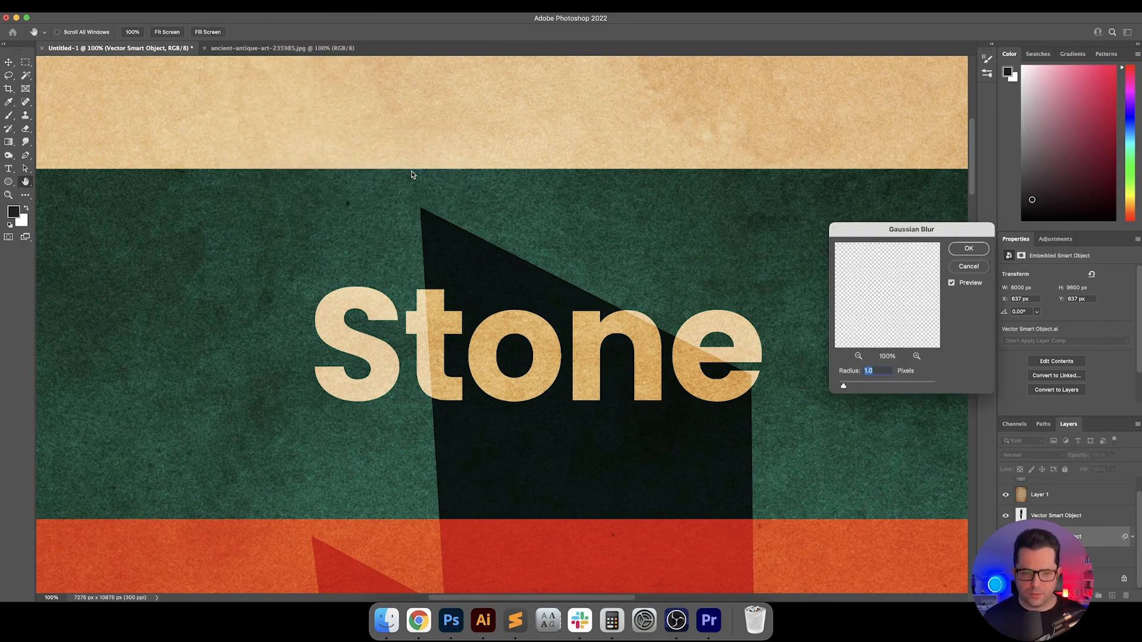
{"action": "key", "text": "shift+Up"}
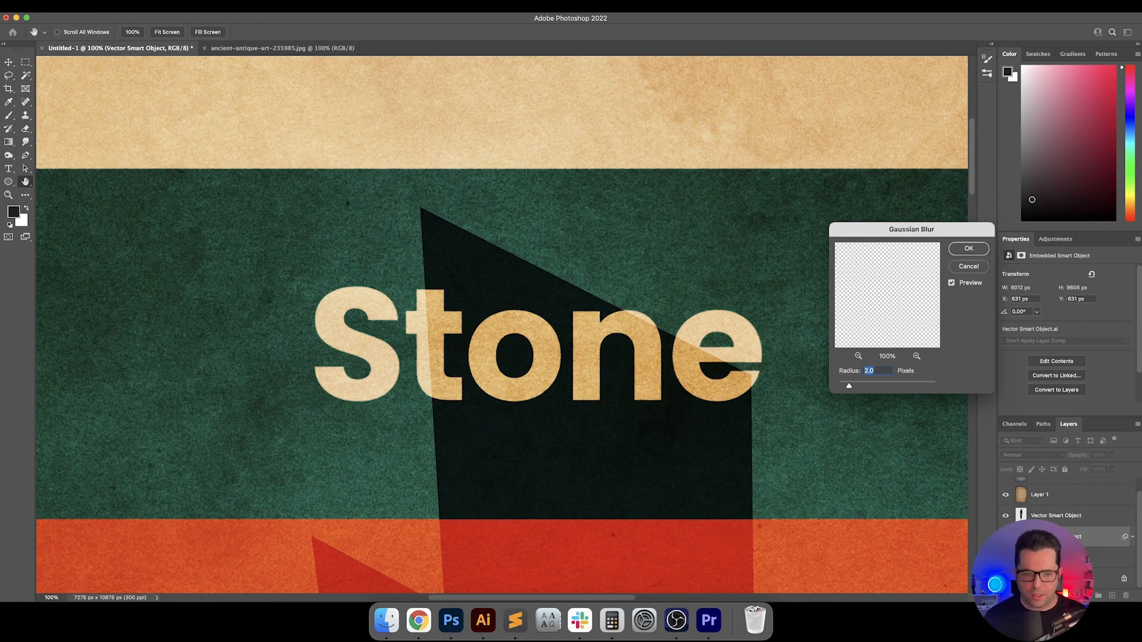
{"action": "key", "text": "Return"}
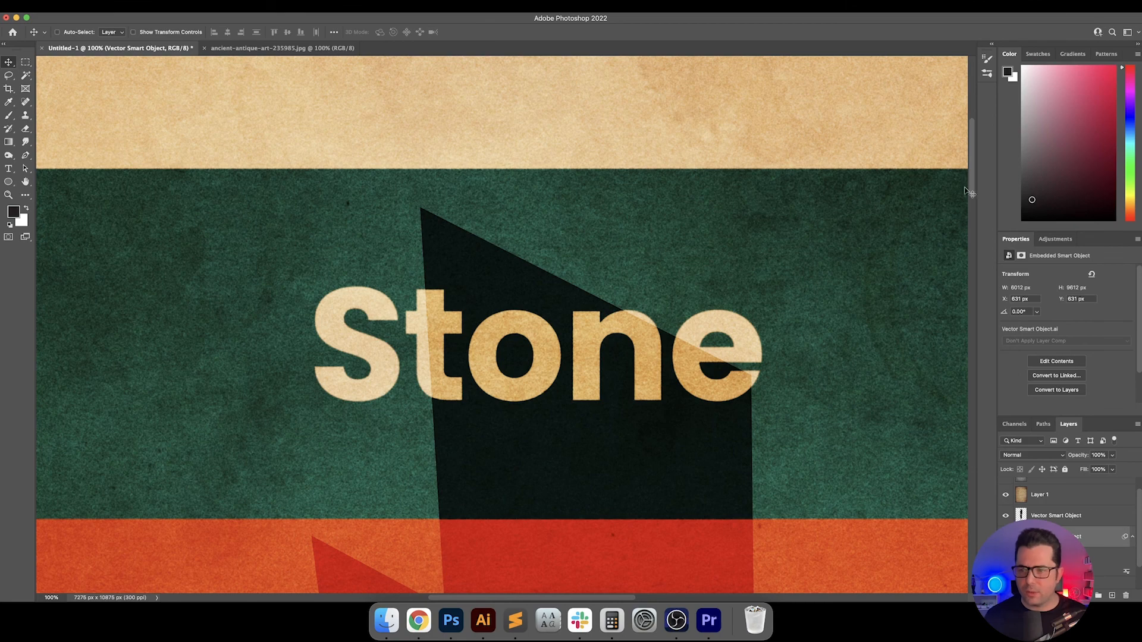
Repeat the same 2-pixel Gaussian Blur on the lightning bolt layer
{"action": "left_click_drag", "start_coordinate": [969, 190], "coordinate": [966, 264]}
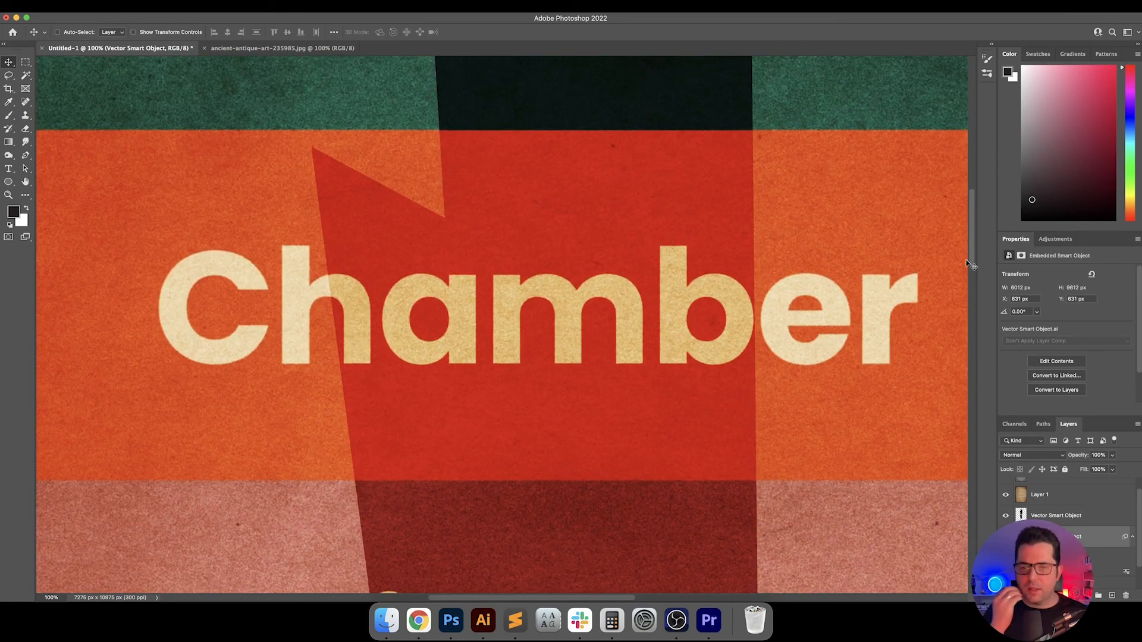
{"action": "left_click", "coordinate": [1103, 522]}
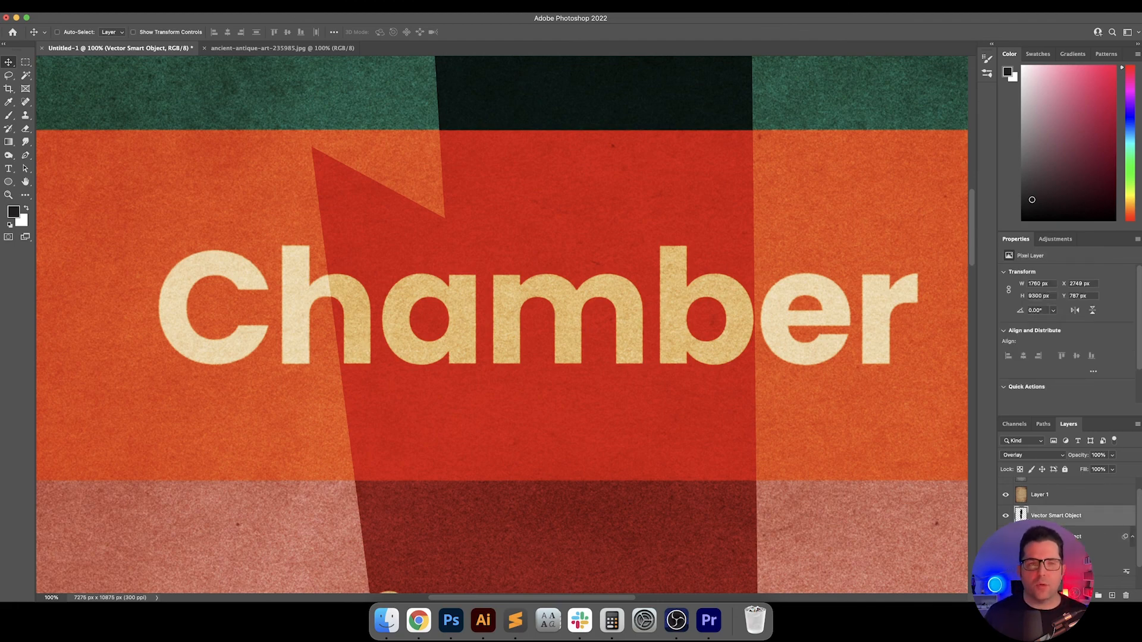
{"action": "left_click", "coordinate": [233, 6]}
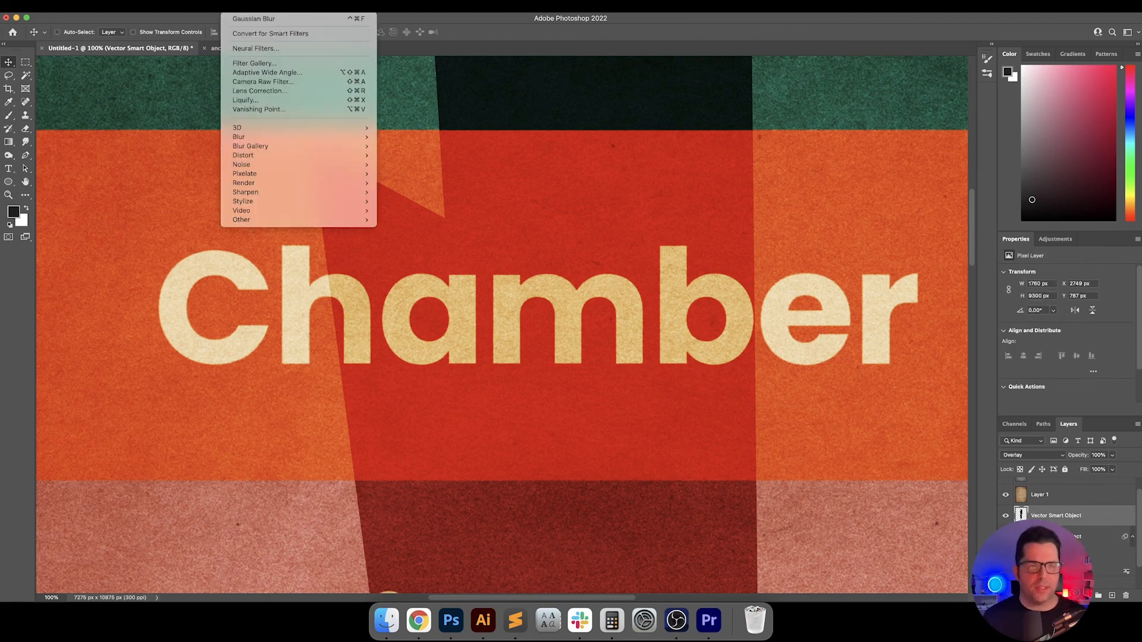
{"action": "left_click", "coordinate": [239, 19]}
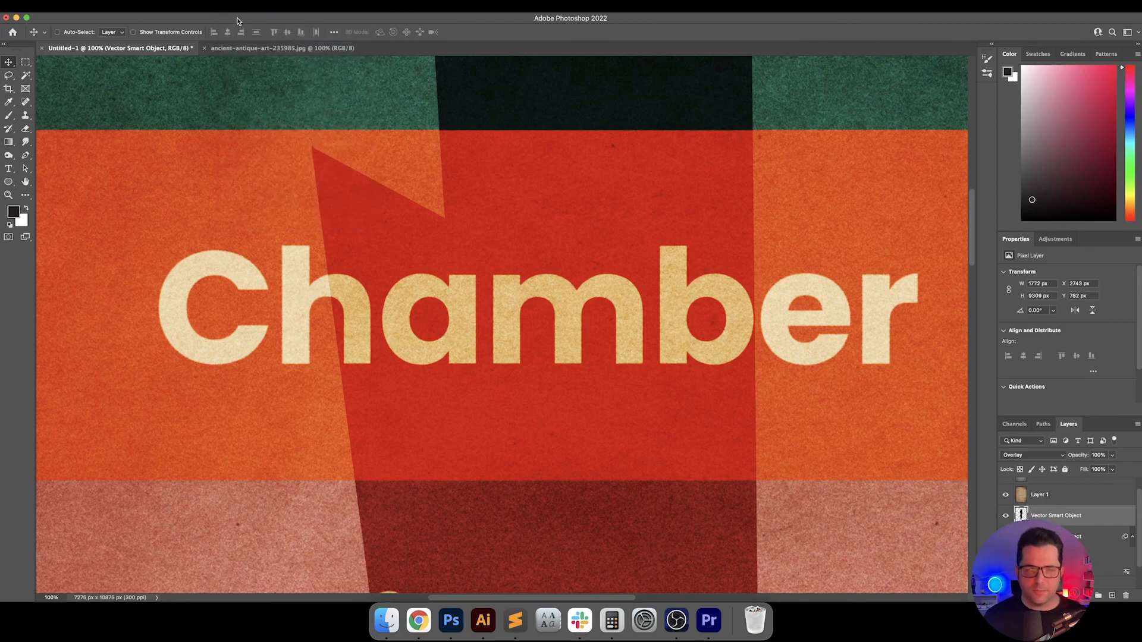
Examine the edges of the lettering, bolt and stripes at 100% from Goblet down to Hallows and the lower-left border
{"action": "scroll", "coordinate": [740, 218], "scroll_direction": "down", "scroll_amount": 15}
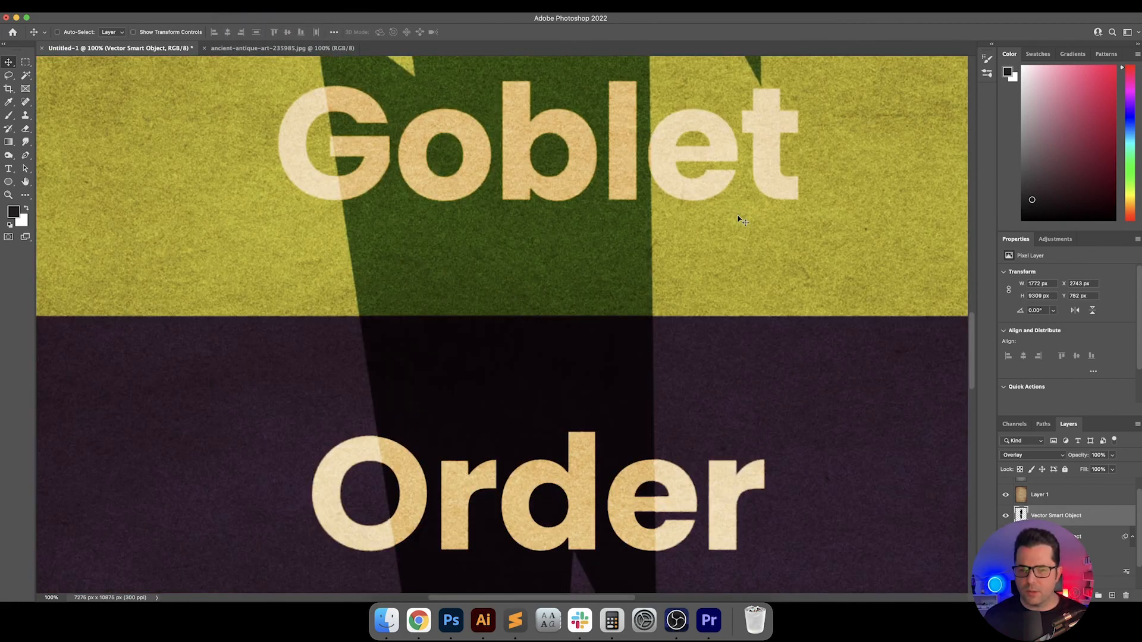
{"action": "scroll", "coordinate": [739, 217], "scroll_direction": "down", "scroll_amount": 8}
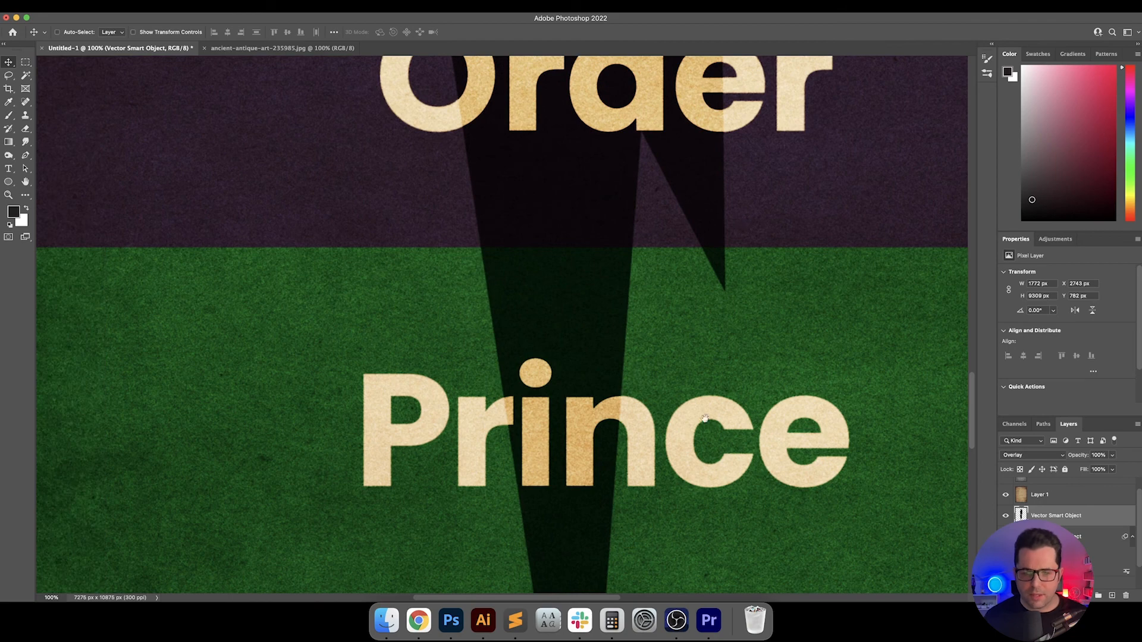
{"action": "scroll", "coordinate": [649, 223], "scroll_direction": "down", "scroll_amount": 6}
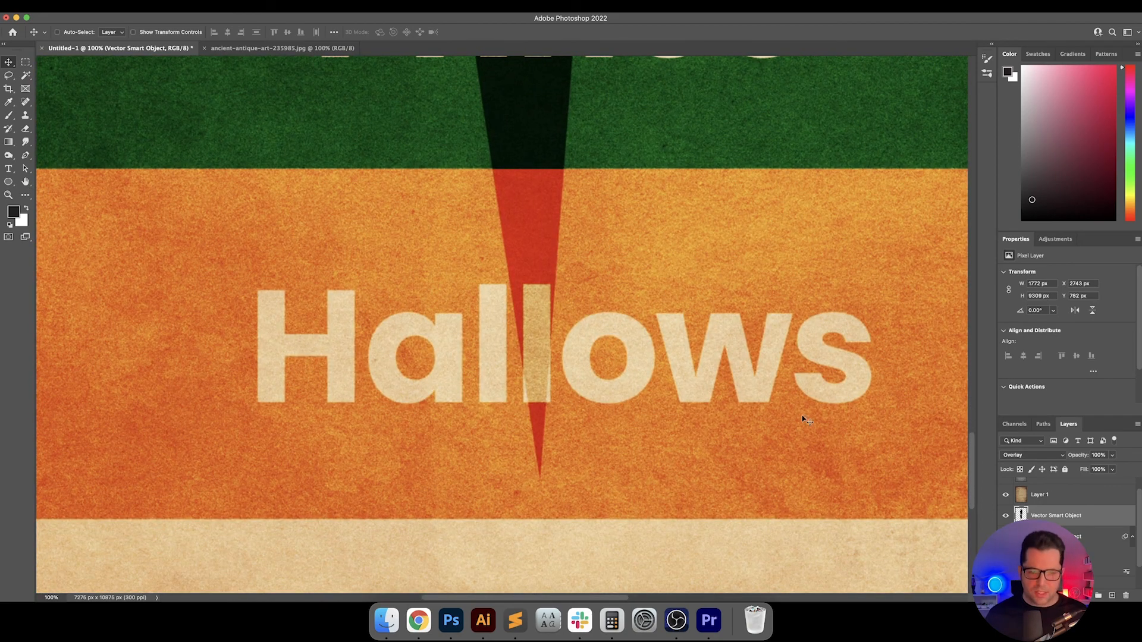
{"action": "left_click_drag", "start_coordinate": [484, 420], "coordinate": [603, 370]}
{"action": "scroll", "coordinate": [603, 370], "scroll_direction": "left", "scroll_amount": 8}
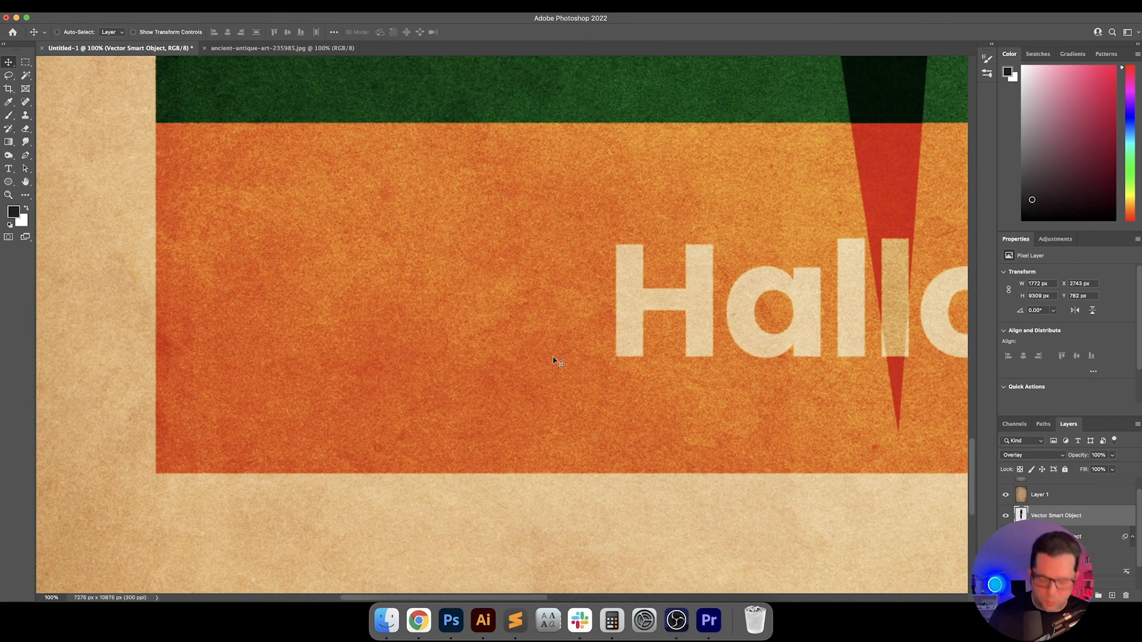
View the whole poster in full-screen mode, fitted to the screen
{"action": "key", "text": "super+0"}
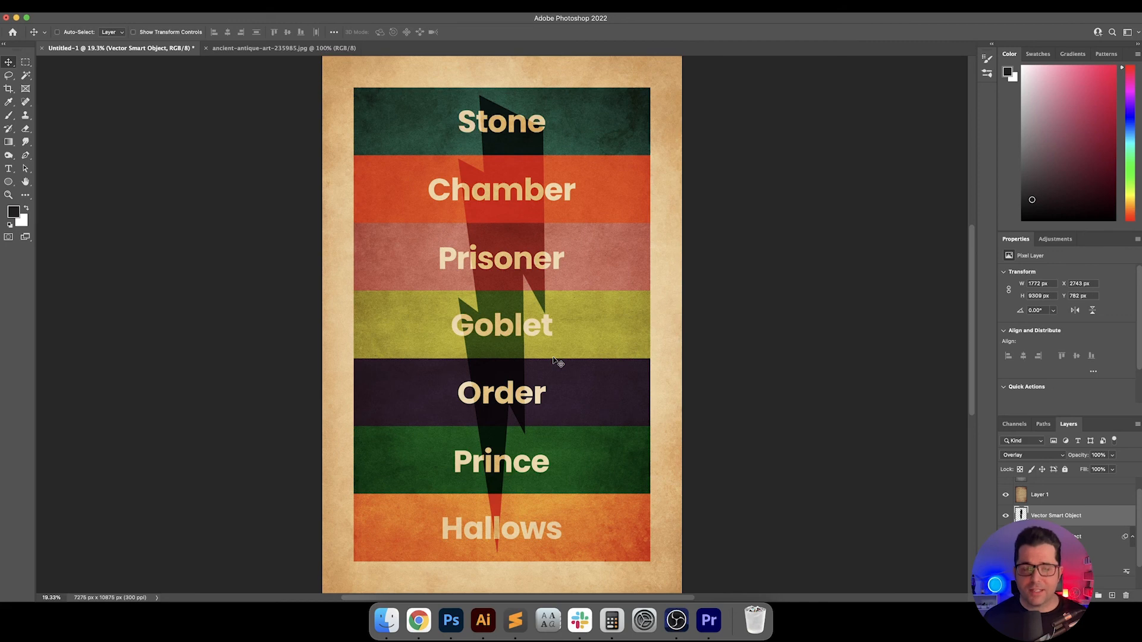
{"action": "key", "text": "f"}
{"action": "key", "text": "f"}
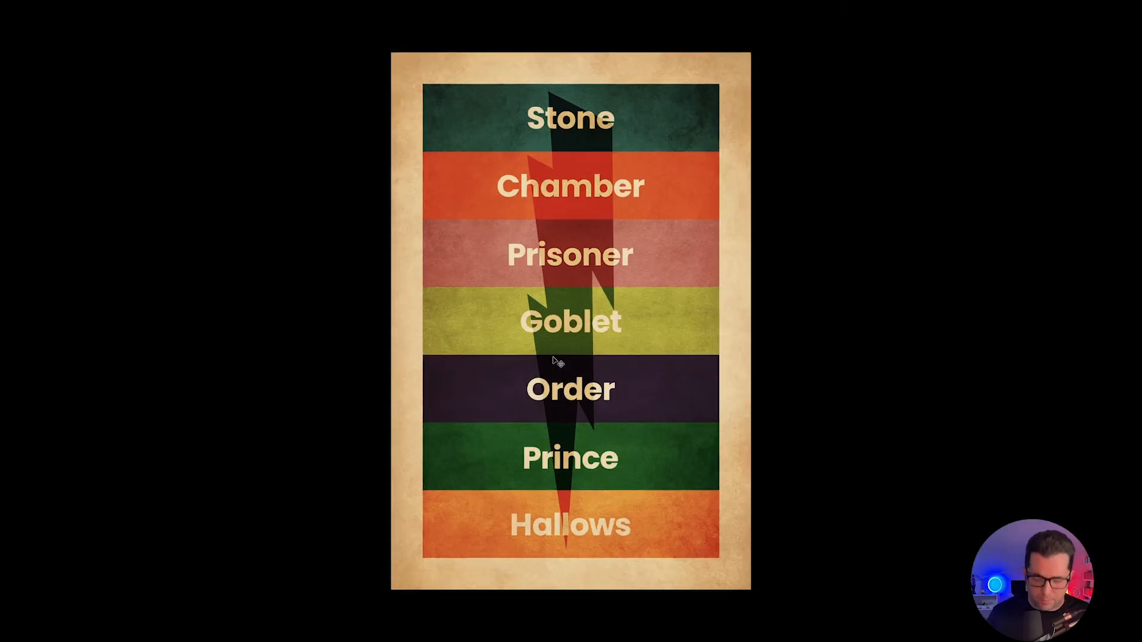
{"action": "key", "text": "super+0"}
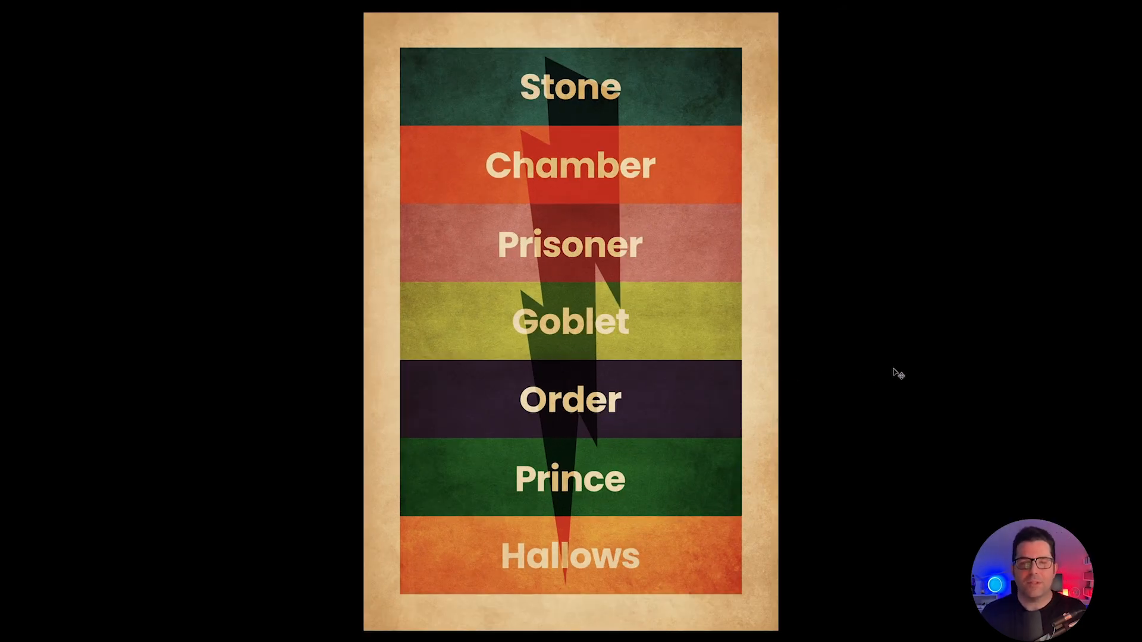